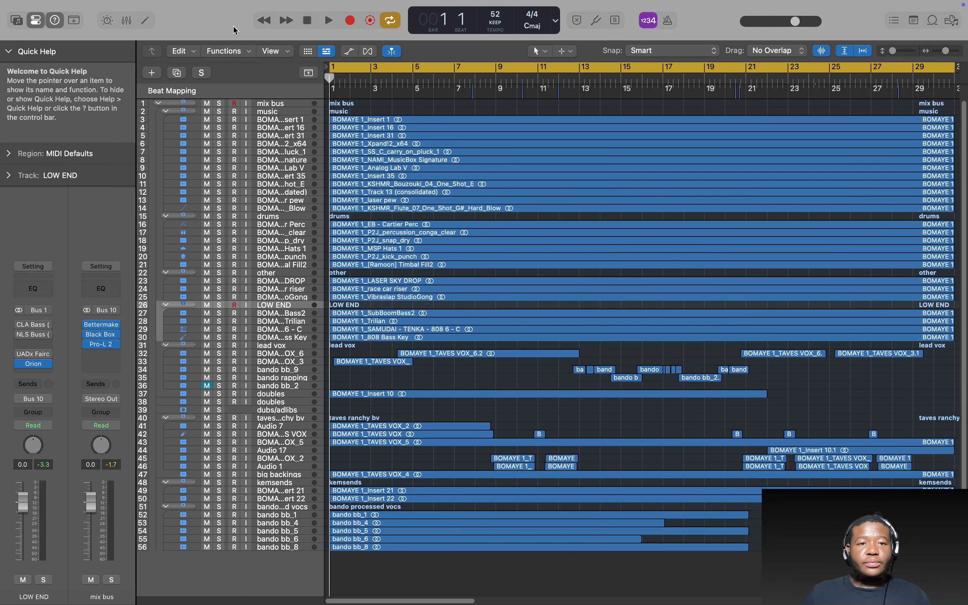
- Play the full mix from bar 1 through about bar 16 and stop playback
key("space")
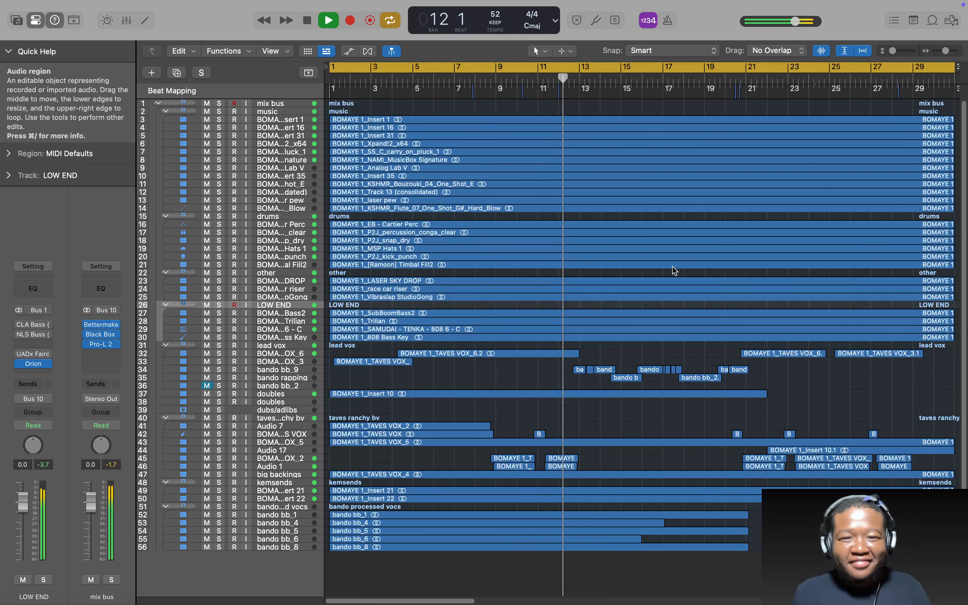
scroll(672, 271, "down", 1)
scroll(672, 267, "up", 1)
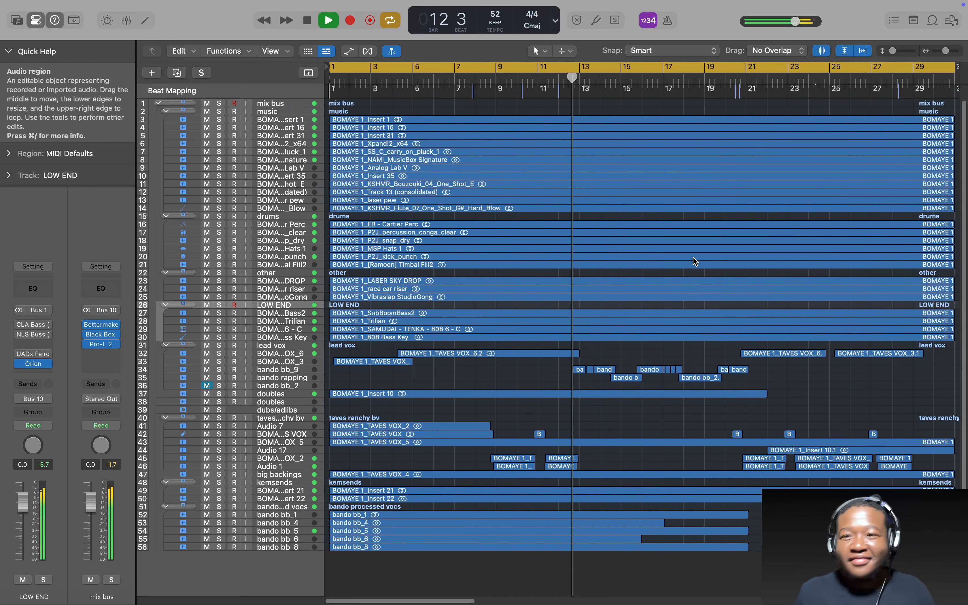
left_click_drag(894, 51, 899, 48)
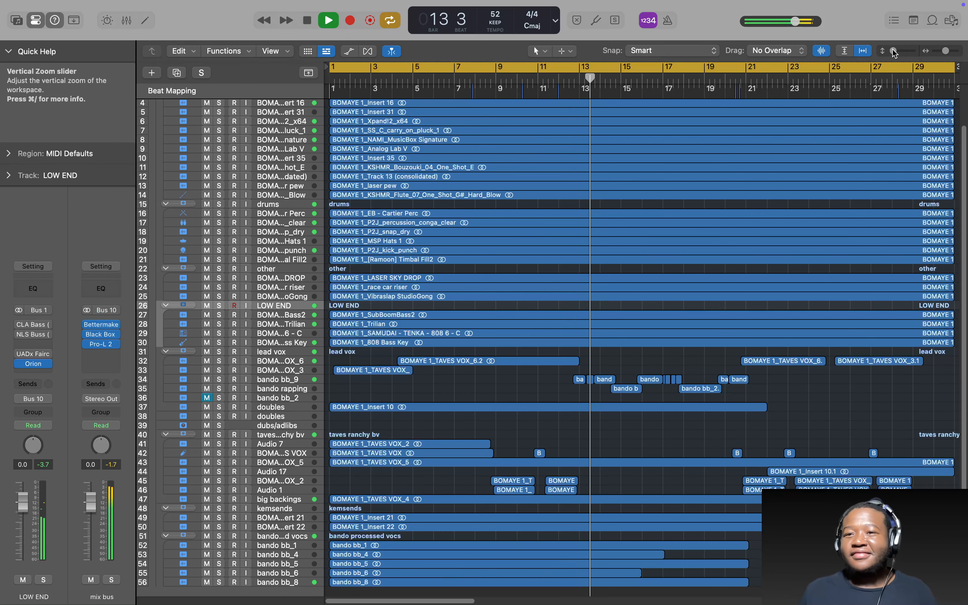
left_click_drag(893, 49, 871, 51)
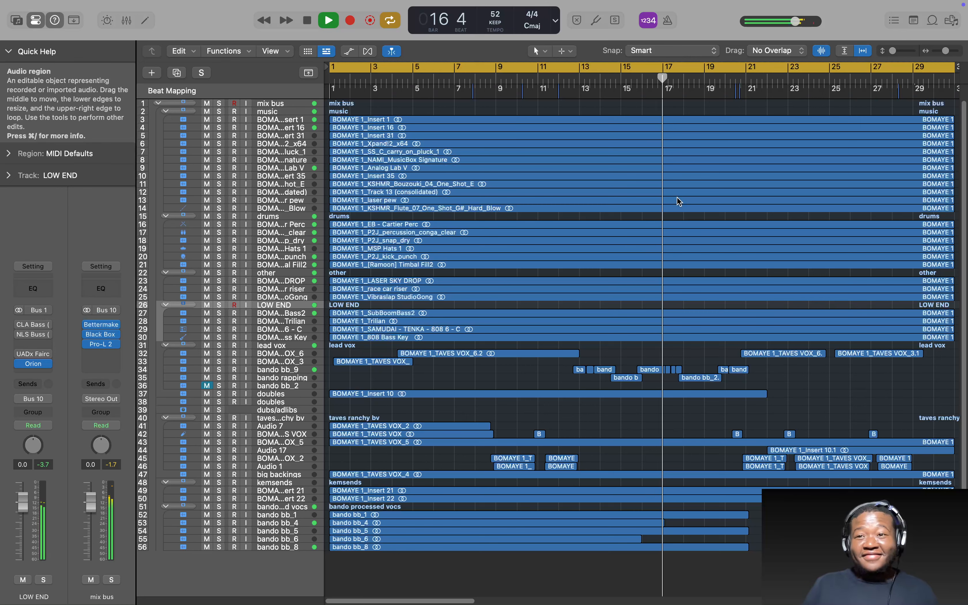
key("space")
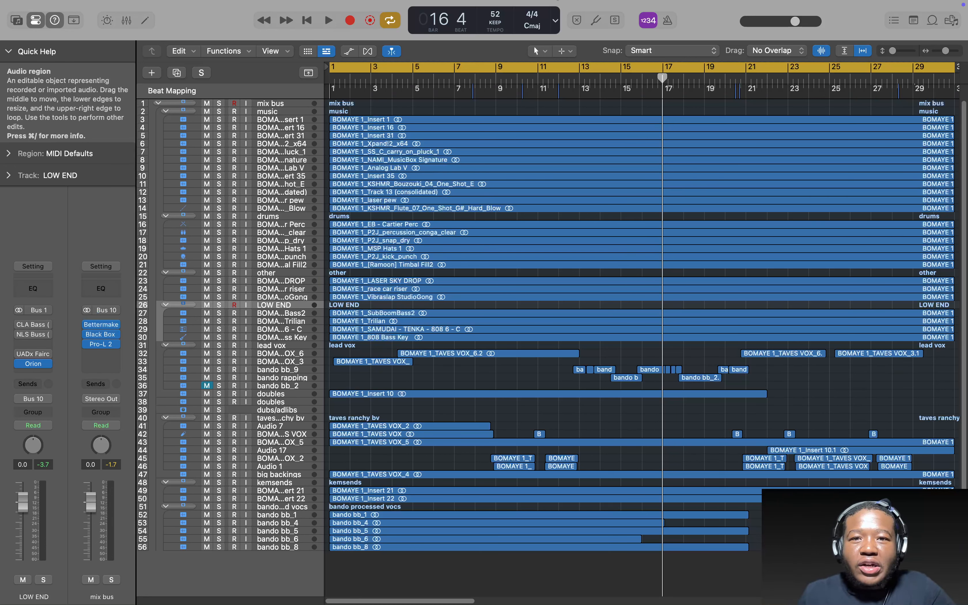
mouse_move(557, 3)
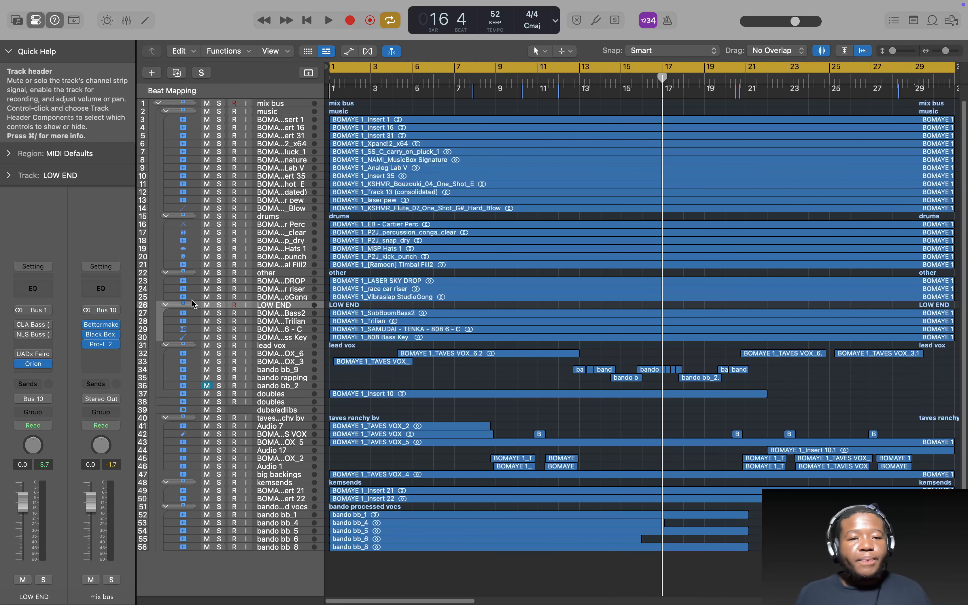
- Select the mix bus track and check the BOMAYE VRS2_1.wav reference in the ADPTR MetricAB plug-in on Stereo Out, closing its windows
left_click(271, 103)
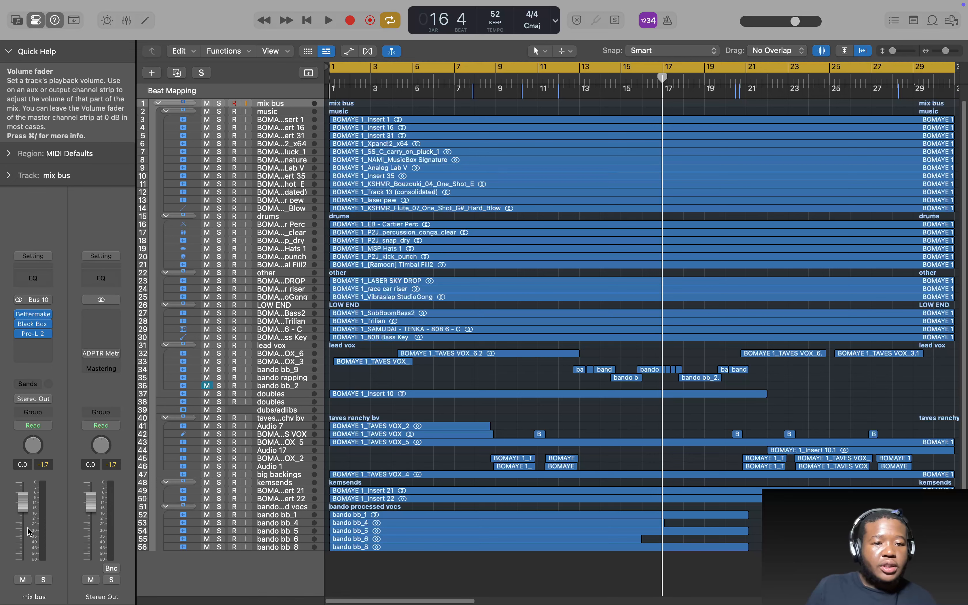
left_click(102, 356)
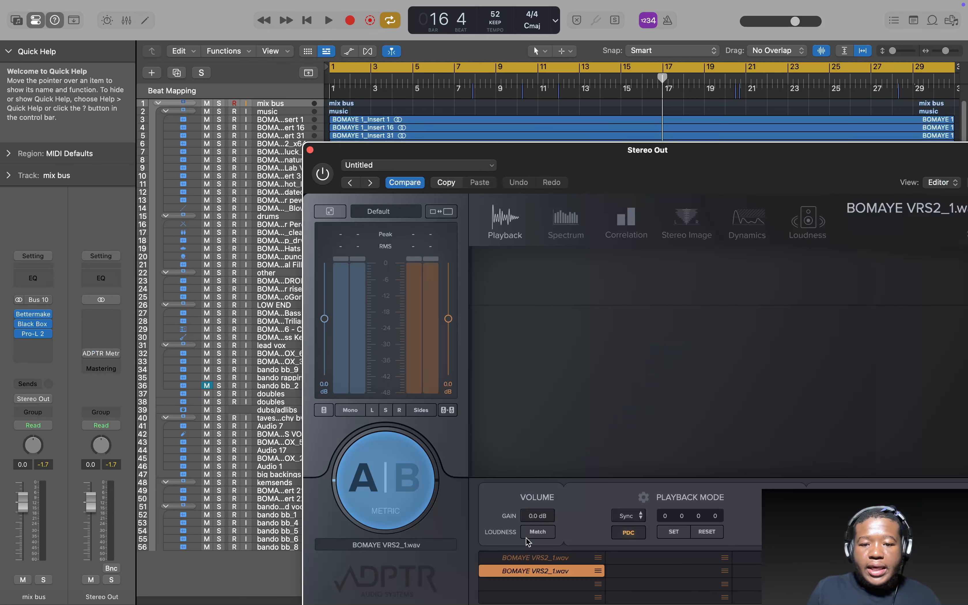
left_click(522, 569)
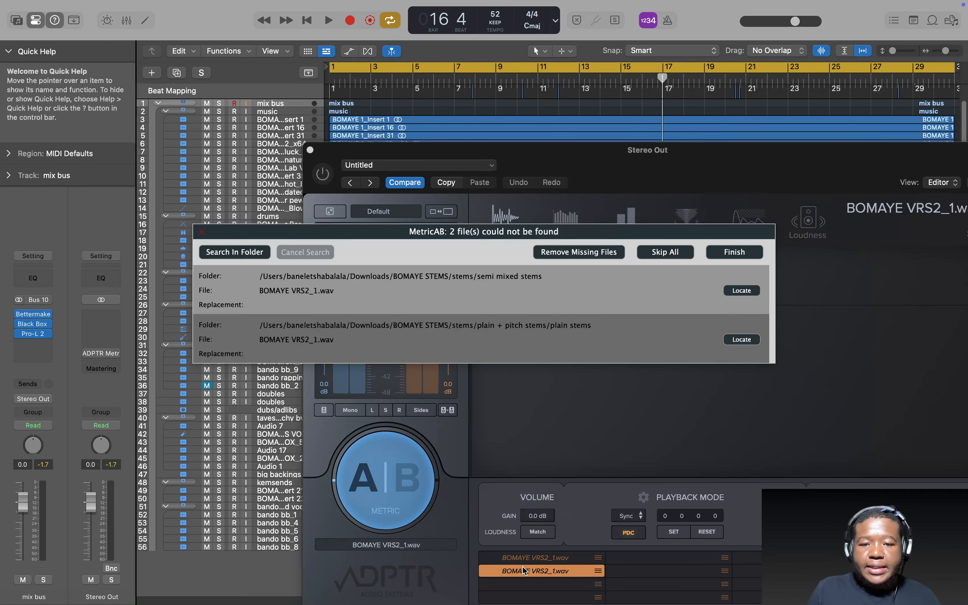
left_click(201, 231)
left_click(310, 151)
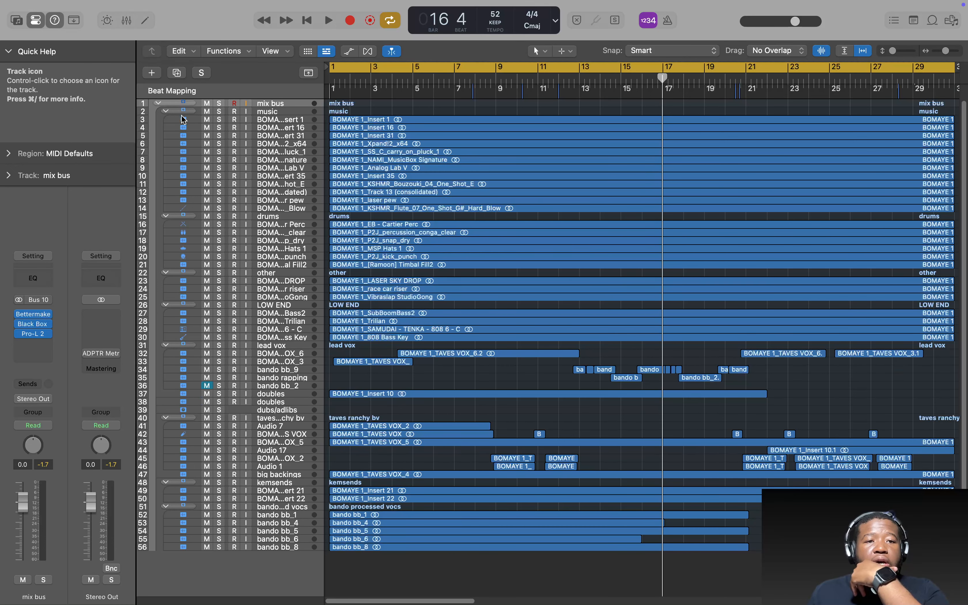
scroll(530, 323, "right", 4)
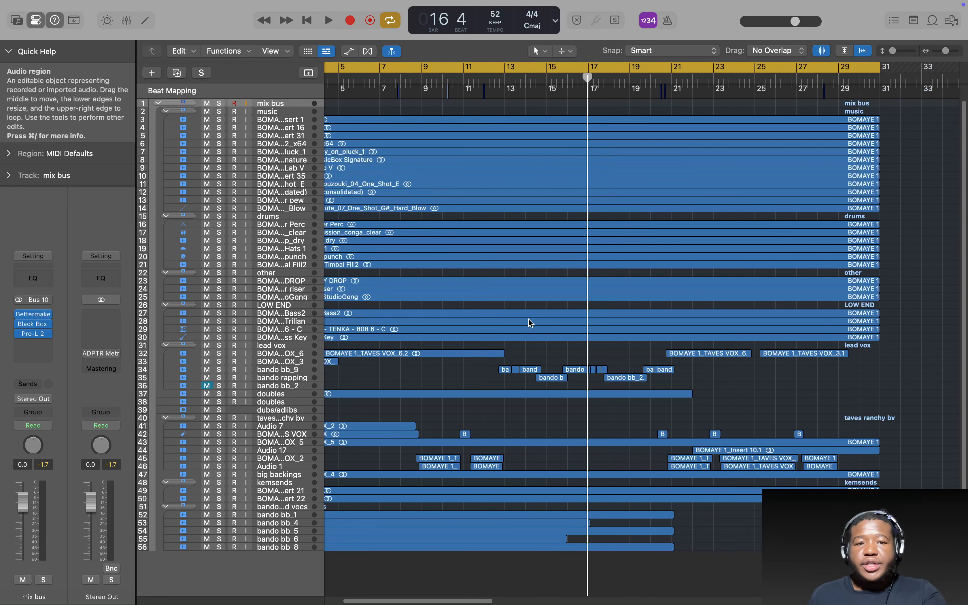
scroll(530, 322, "left", 4)
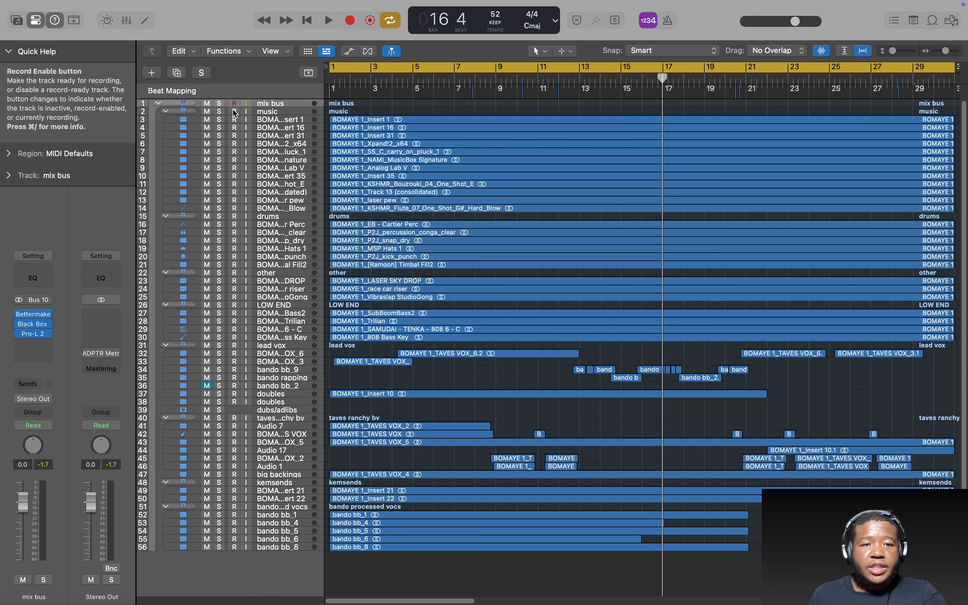
left_click_drag(411, 112, 426, 198)
left_click(438, 273)
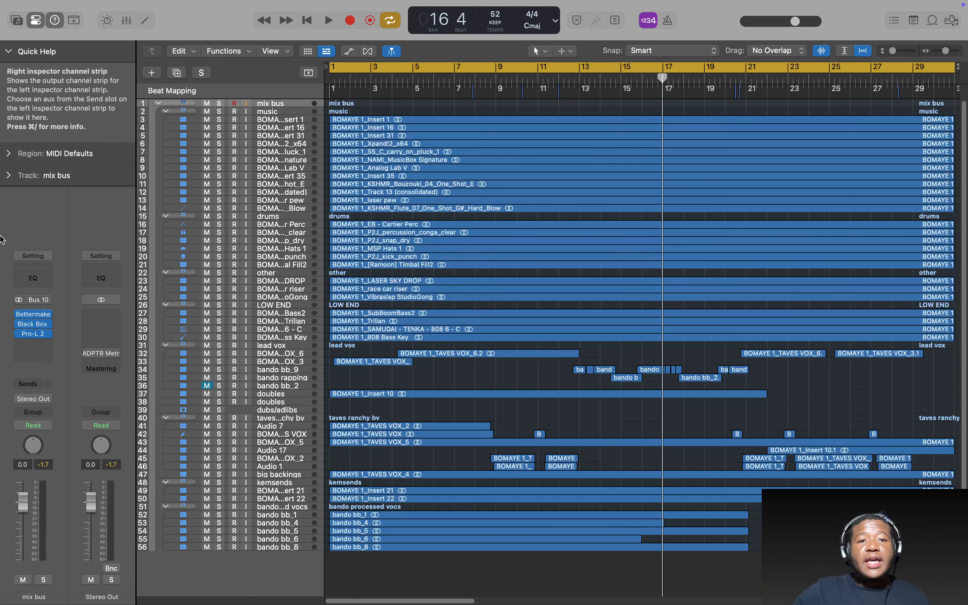
- Show track automation and examine the curves across the drum, low end, lead vocal and backing vocal tracks
left_click(346, 53)
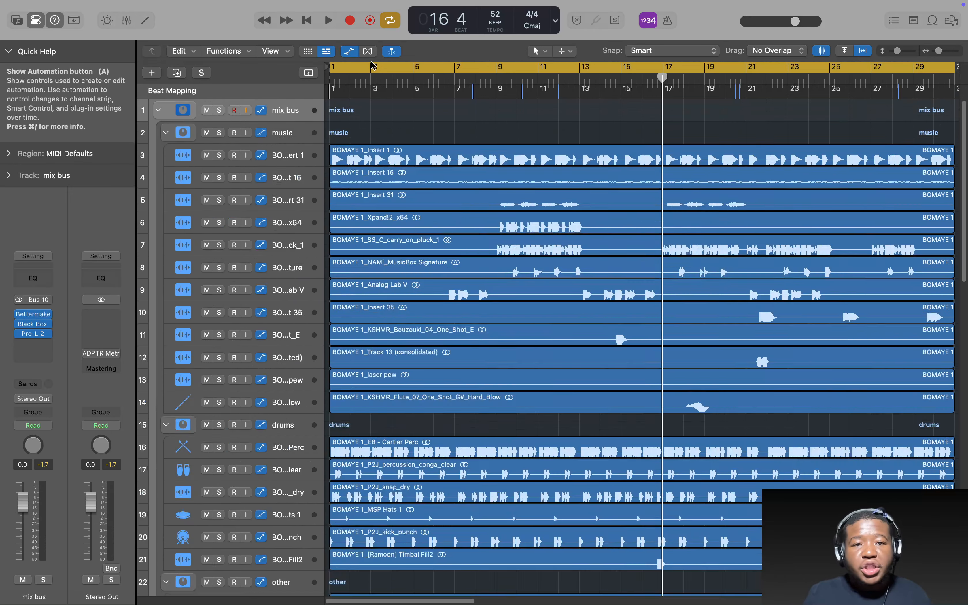
scroll(618, 417, "down", 20)
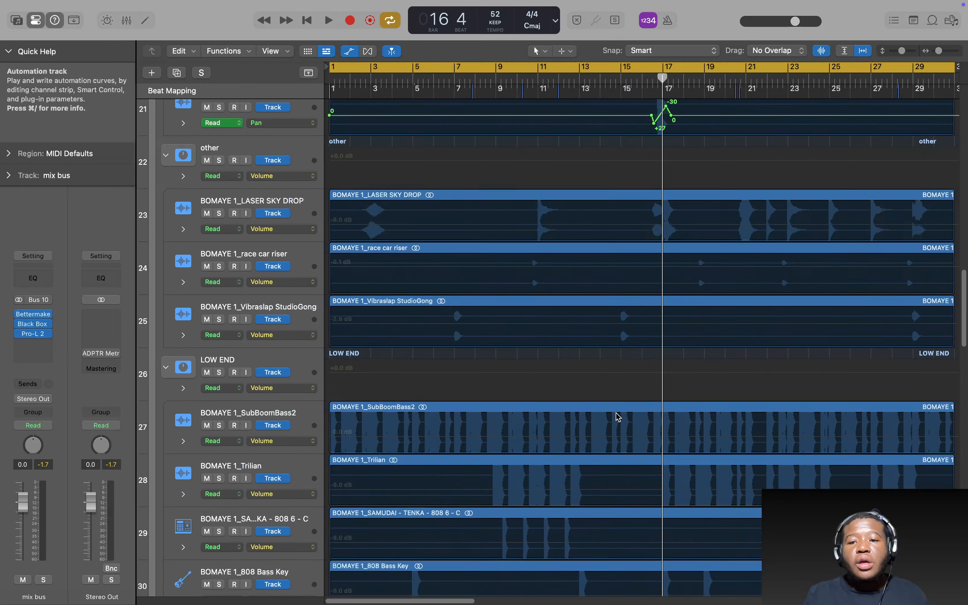
scroll(618, 417, "down", 5)
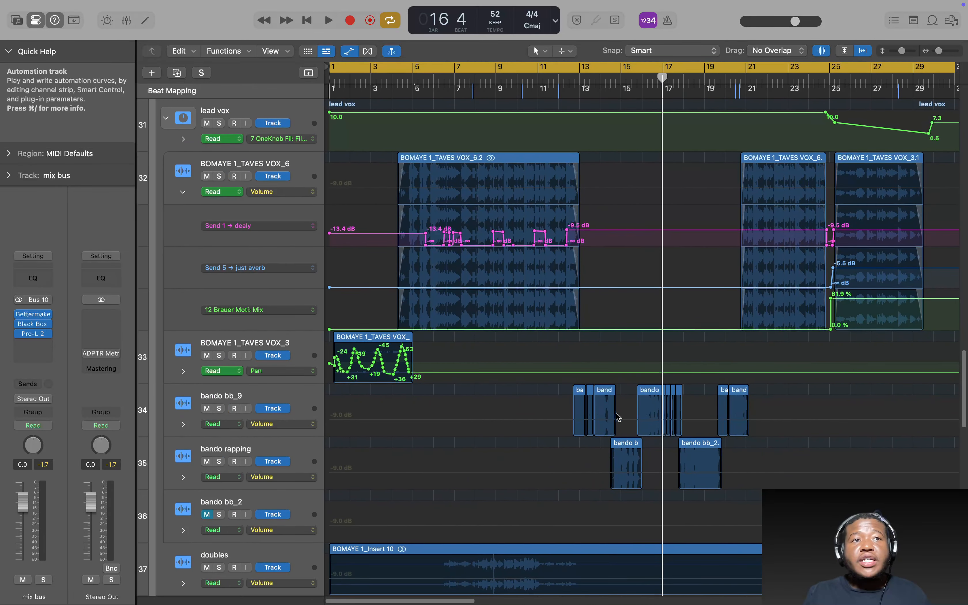
scroll(618, 417, "right", 10)
scroll(618, 416, "up", 12)
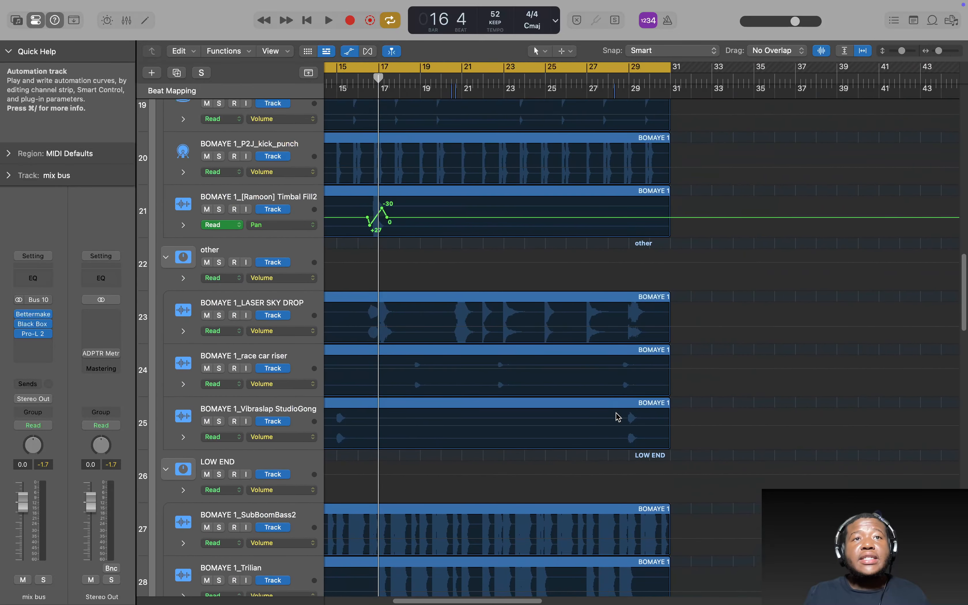
scroll(618, 417, "left", 10)
scroll(618, 417, "up", 18)
scroll(618, 417, "down", 20)
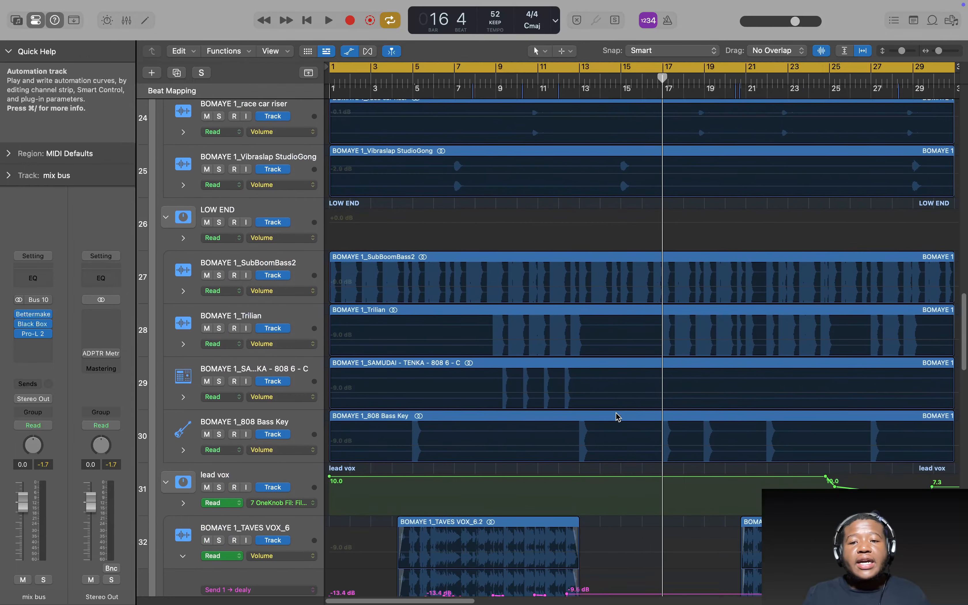
key("super+Left")
key("super+Left")
key("super+Left")
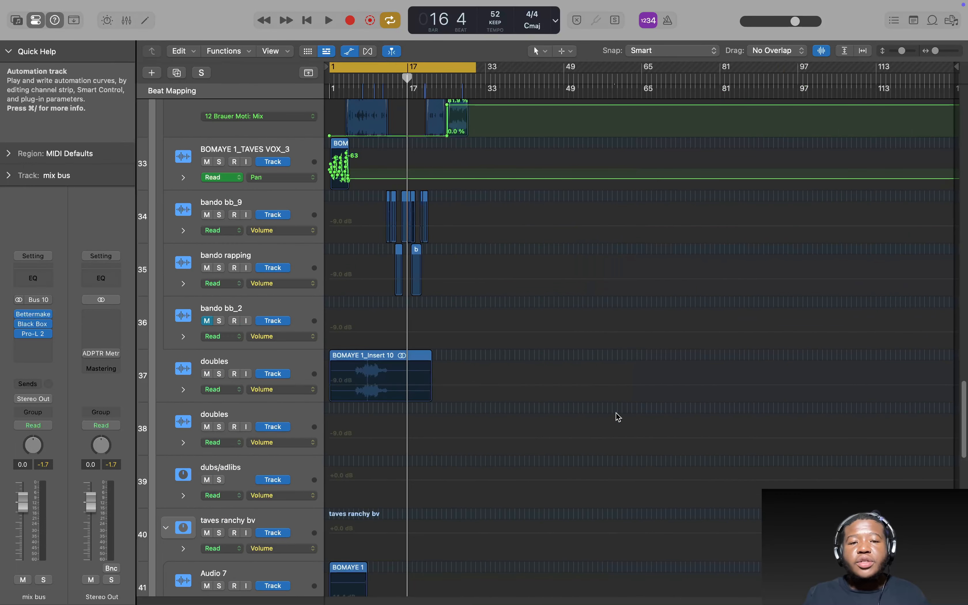
scroll(618, 417, "down", 18)
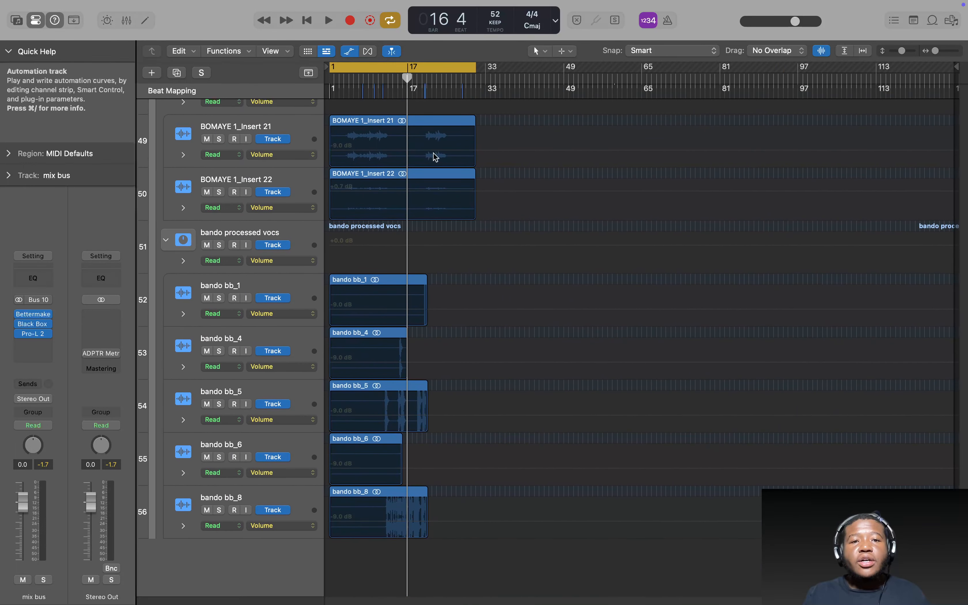
- Hide the track automation and fit the whole arrangement back into view
left_click(349, 50)
key("super+Right")
key("super+Right")
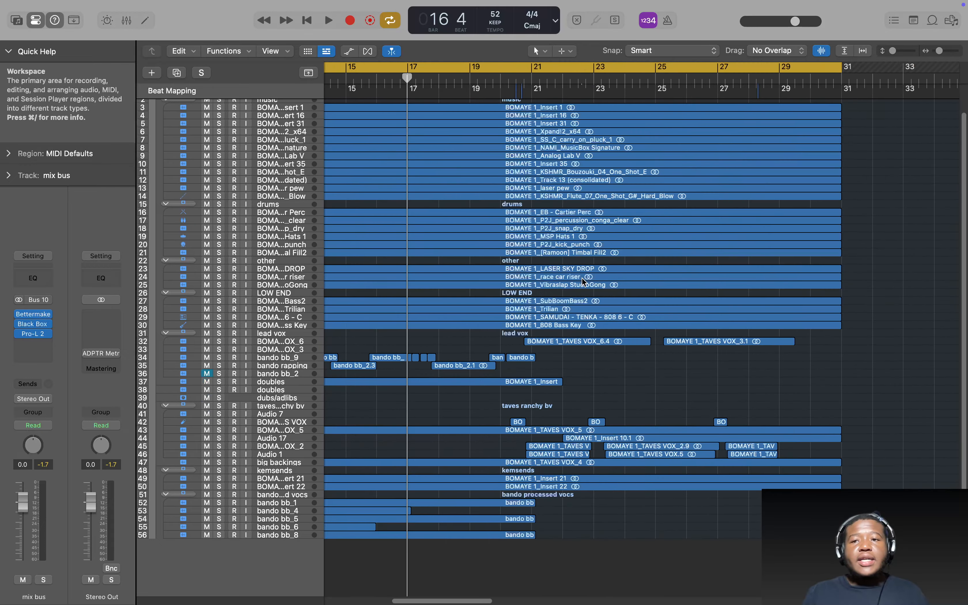
left_click(858, 50)
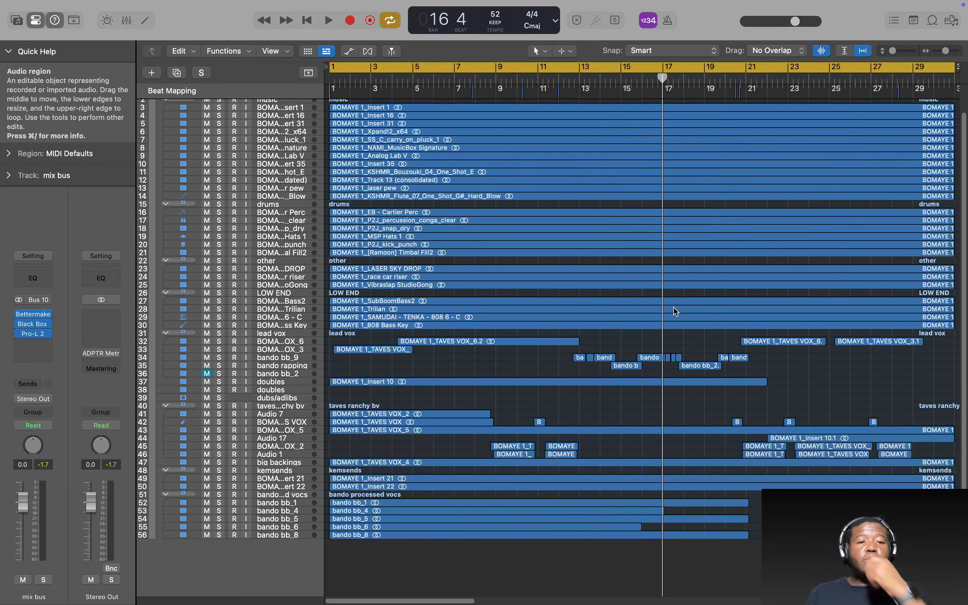
scroll(673, 306, "up", 2)
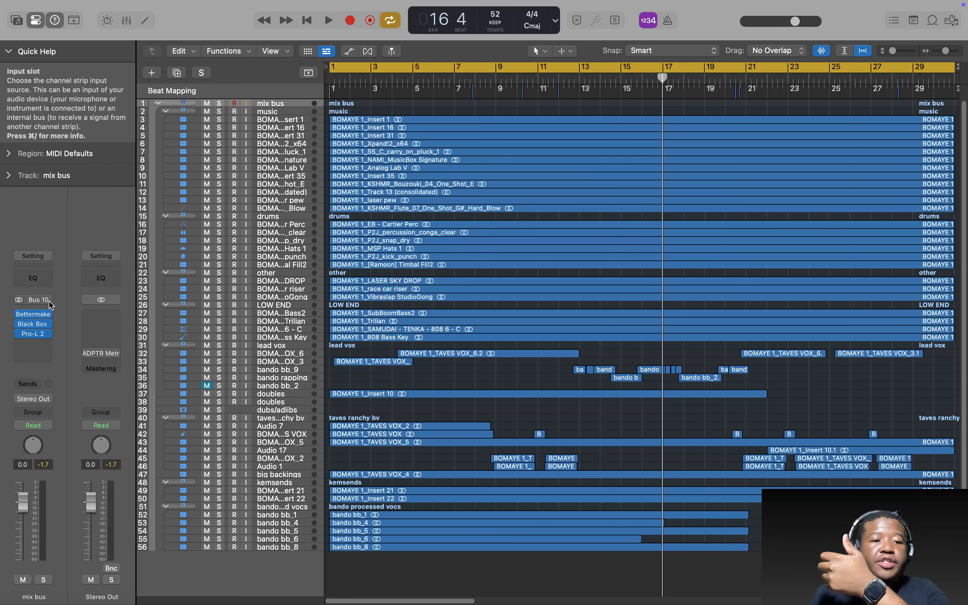
- Inspect the Bettermaker EQ232D settings on the mix bus and close the plug-in
left_click(33, 314)
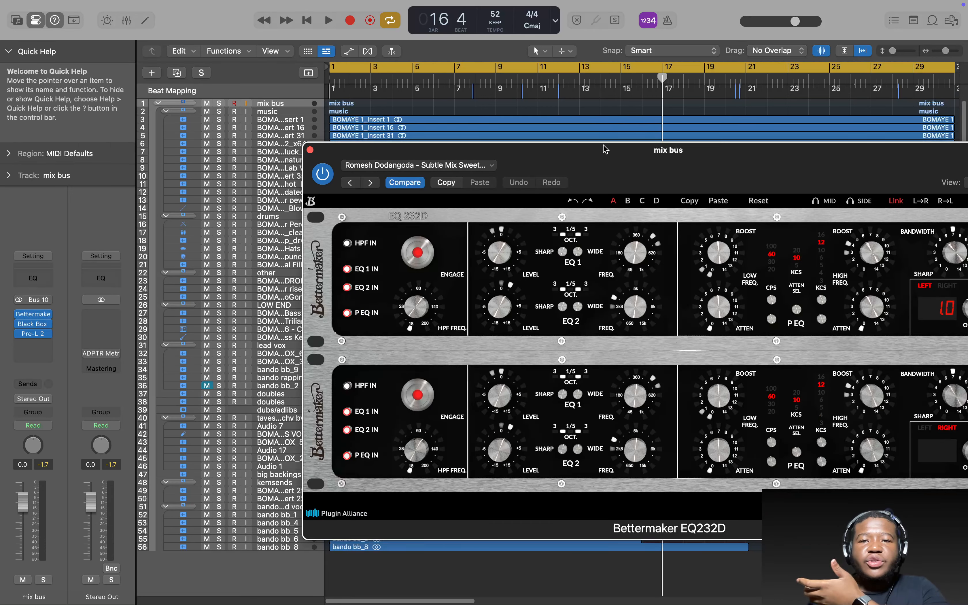
left_click_drag(604, 150, 471, 151)
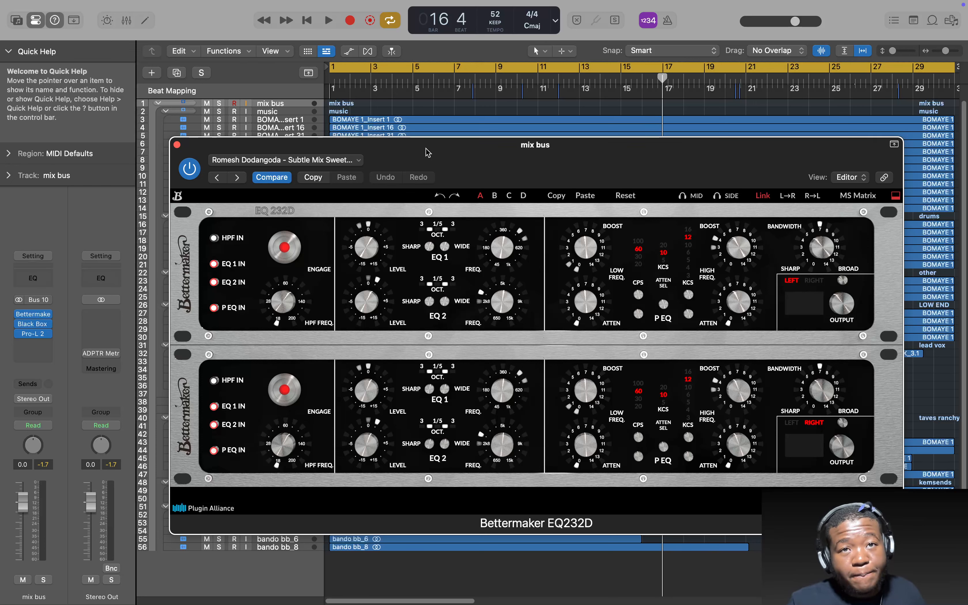
left_click(177, 145)
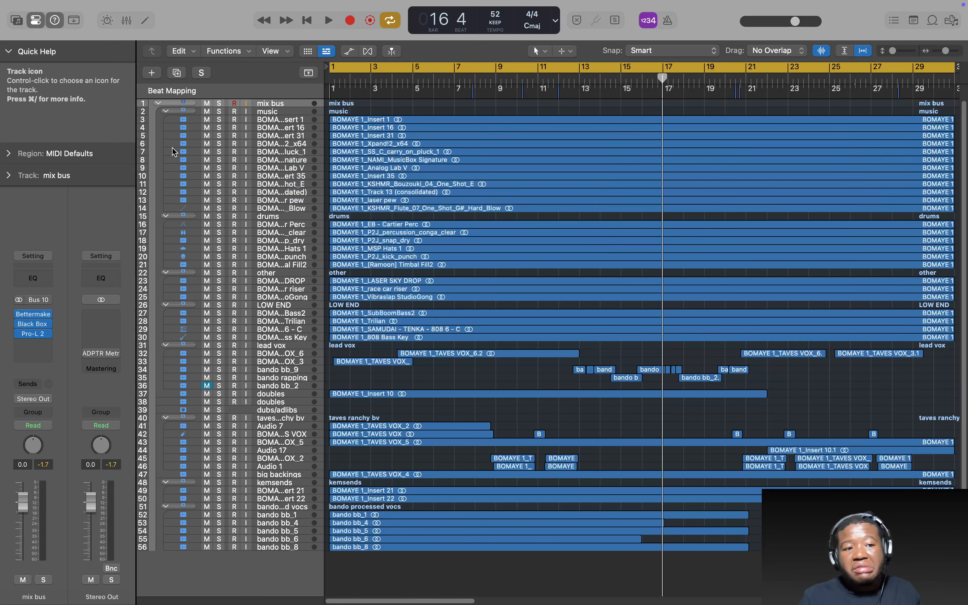
- Inspect the Black Box HG-2MS and the Pro-L 2 limiter on the mix bus, closing each plug-in
left_click(33, 325)
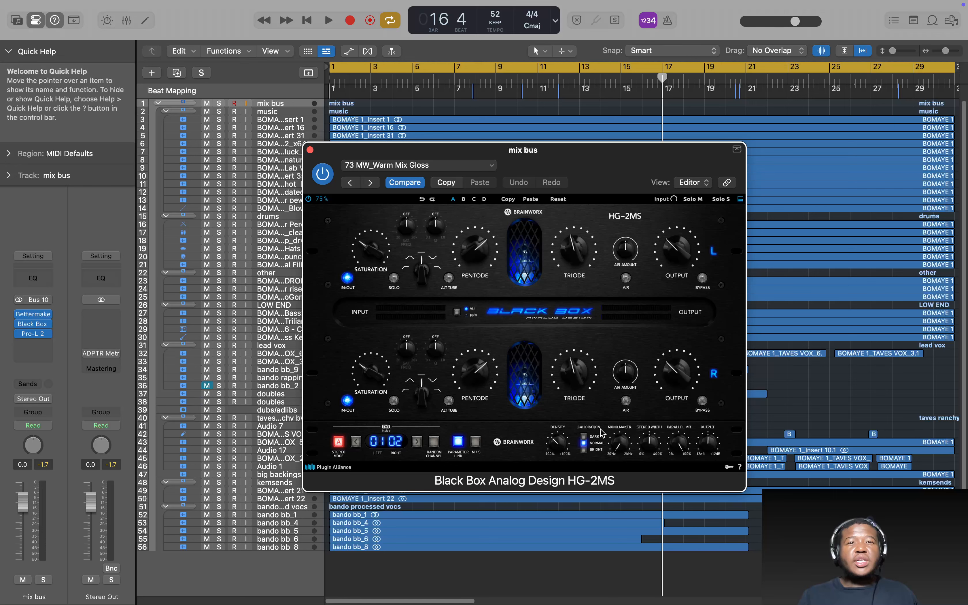
left_click(311, 151)
left_click(34, 335)
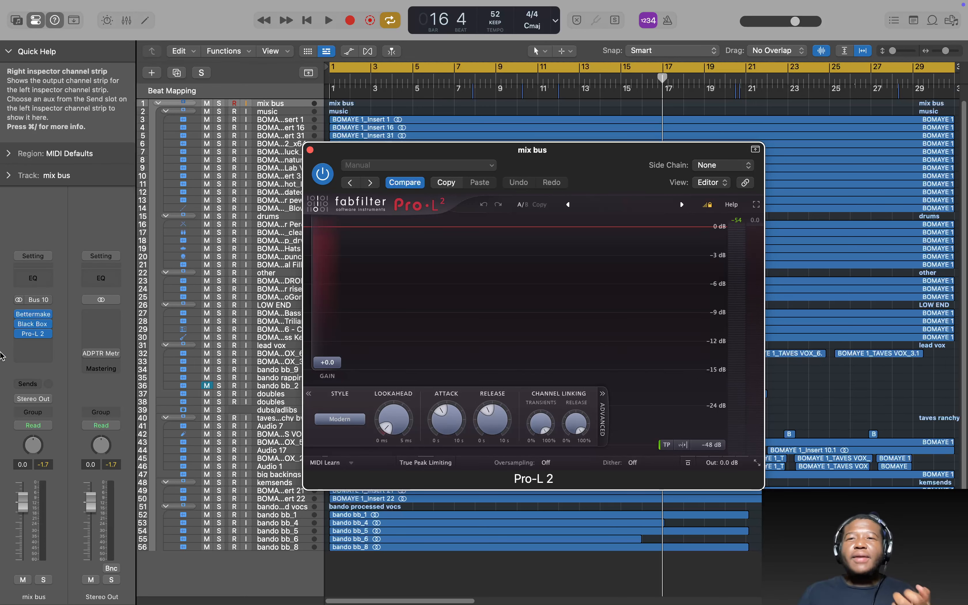
left_click(310, 149)
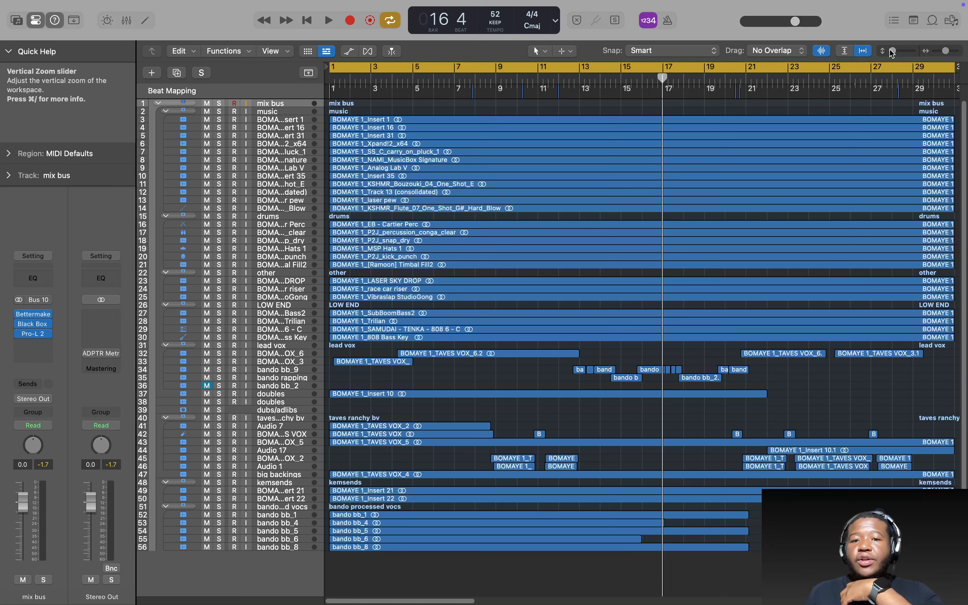
- Solo the music stack and play it from bar 1 with cycle mode turned off
left_click_drag(893, 51, 901, 51)
scroll(436, 256, "down", 1)
scroll(436, 256, "down", 3)
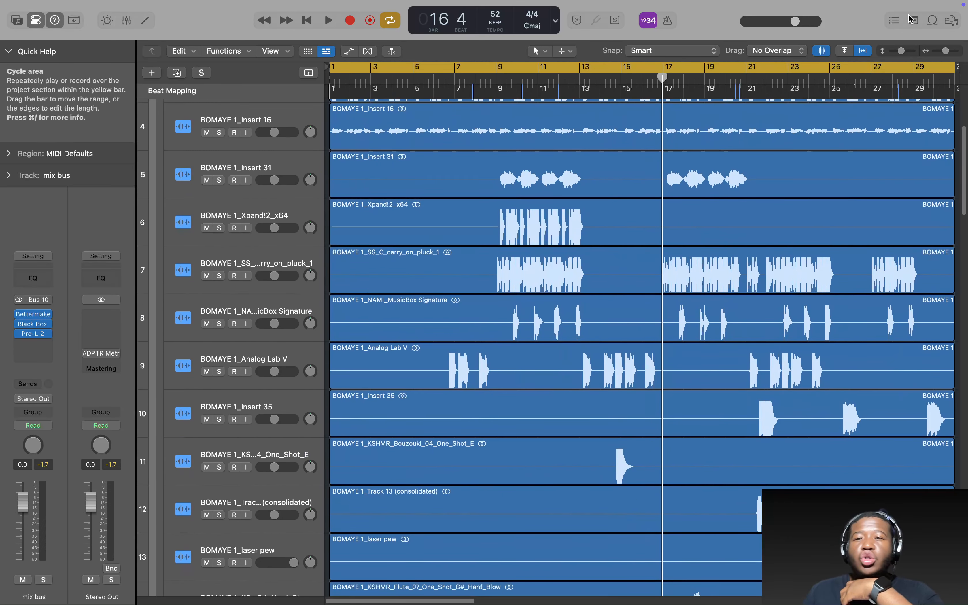
left_click_drag(902, 52, 898, 52)
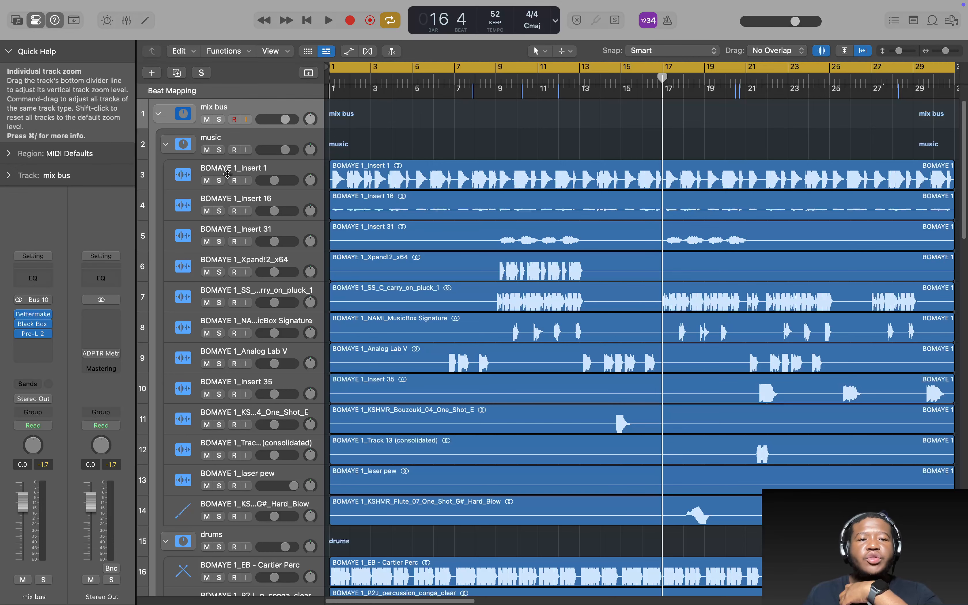
left_click(218, 149)
left_click(406, 80)
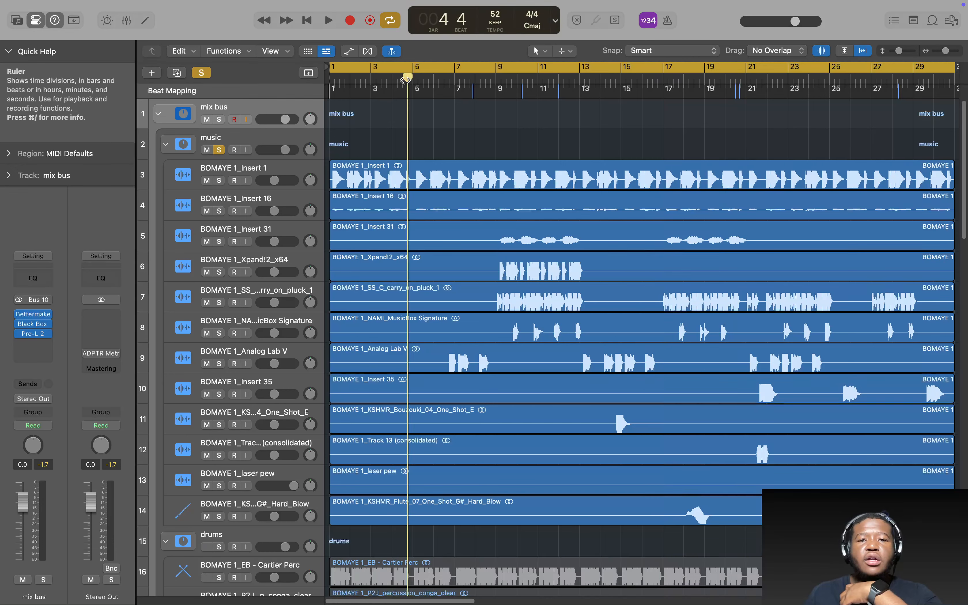
left_click(453, 81)
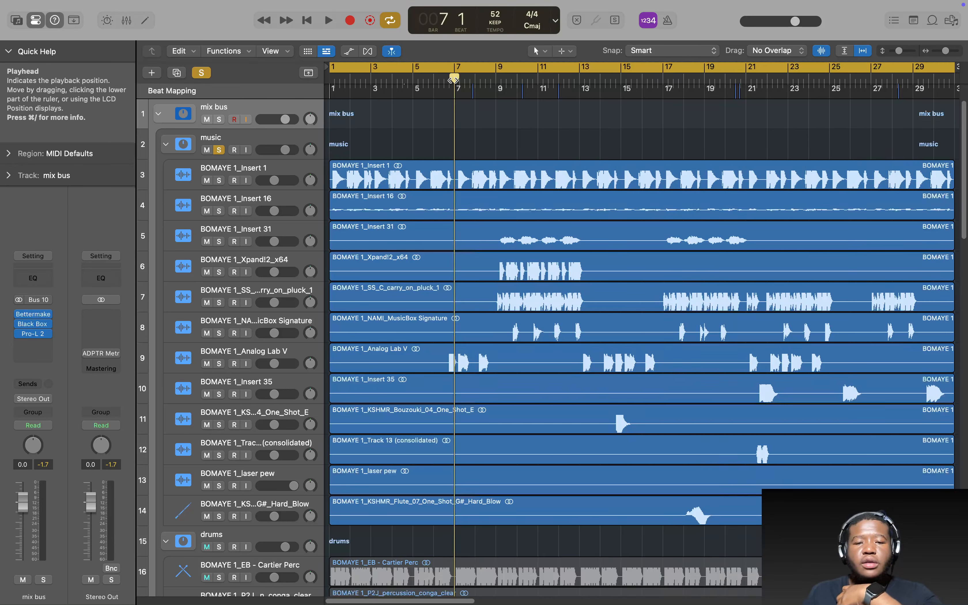
key("Return")
key("space")
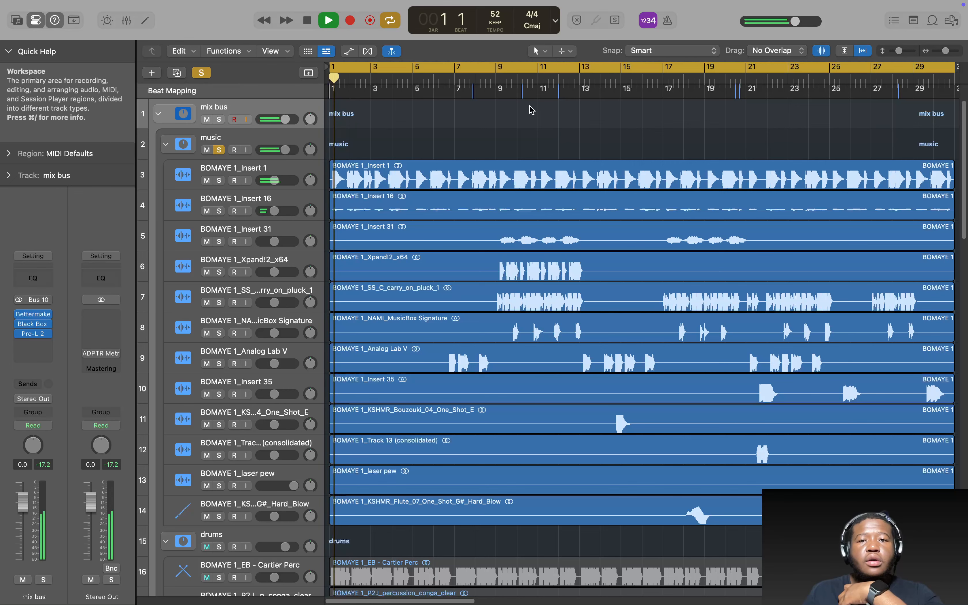
left_click(478, 67)
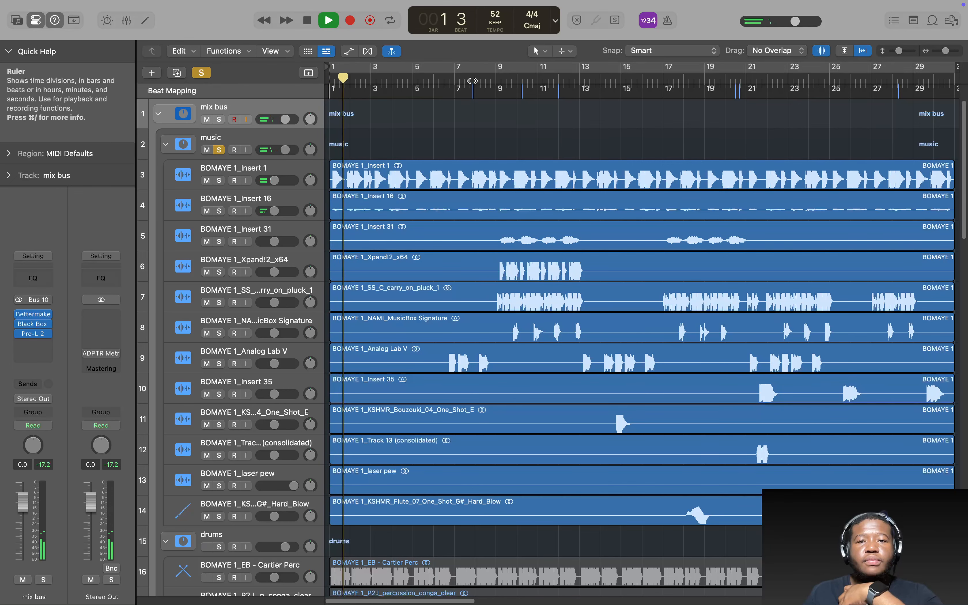
- Play the soloed music stack from about bar 8, and inspect its Black Box HG-2MS plug-in, closing it again
left_click(475, 80)
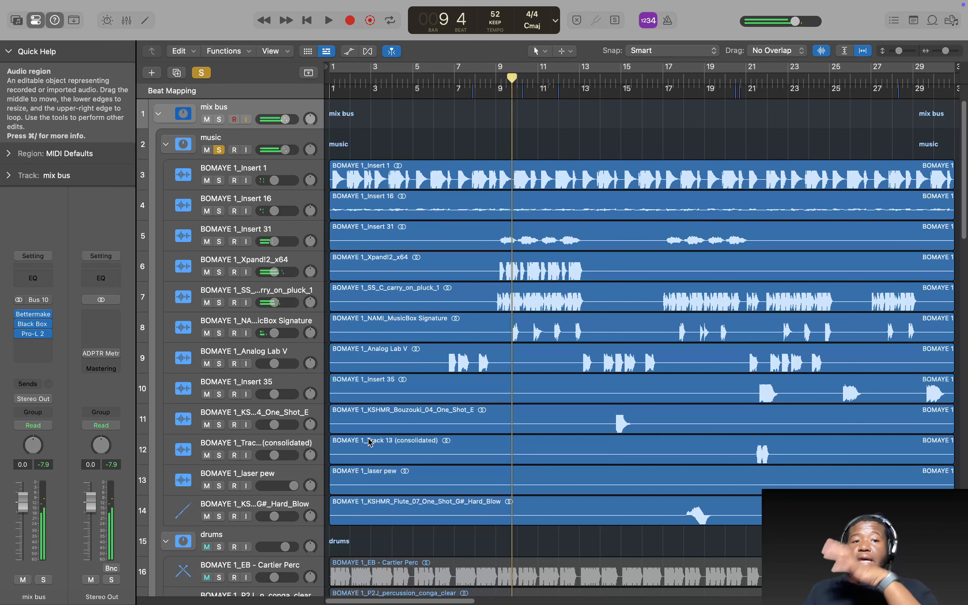
left_click(215, 142)
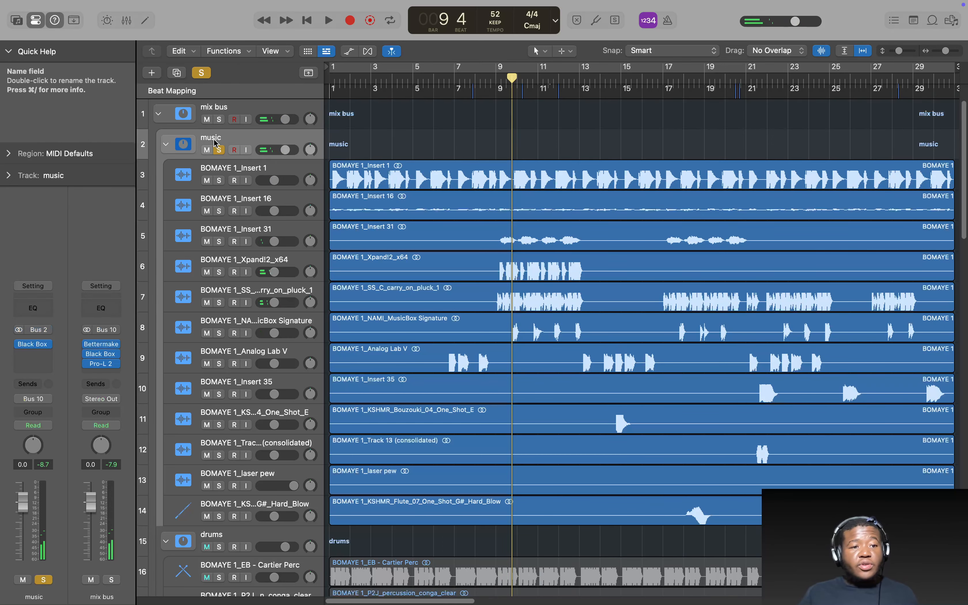
left_click(34, 347)
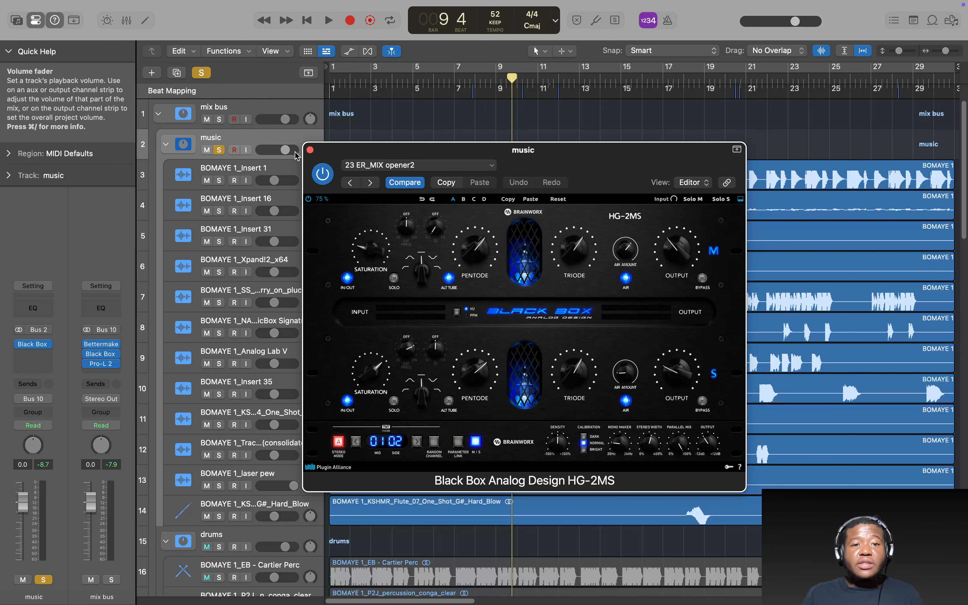
left_click(310, 150)
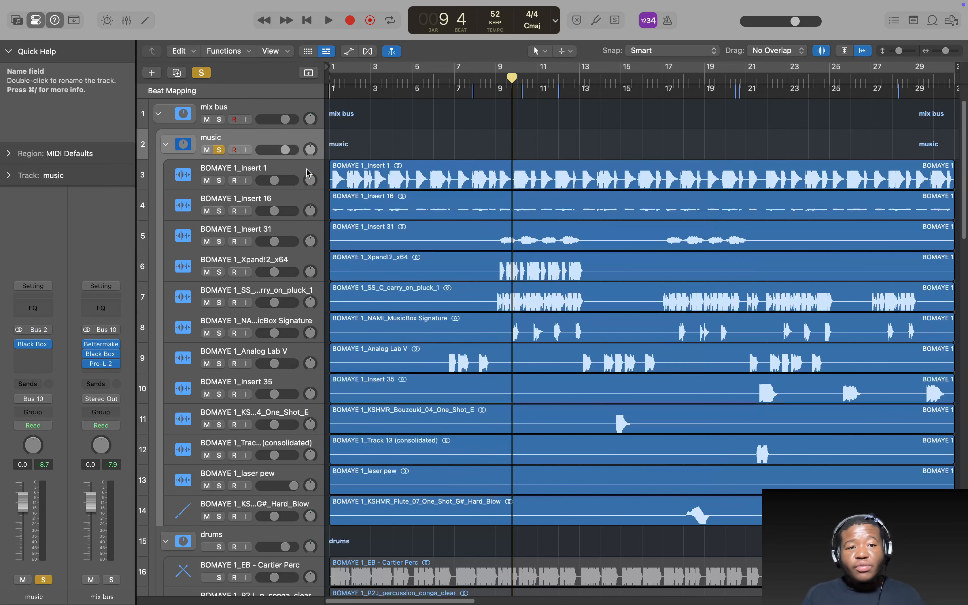
- Solo the BOMAYE 1_Insert 31 track inside the music stack and play it
key("Down")
key("Down")
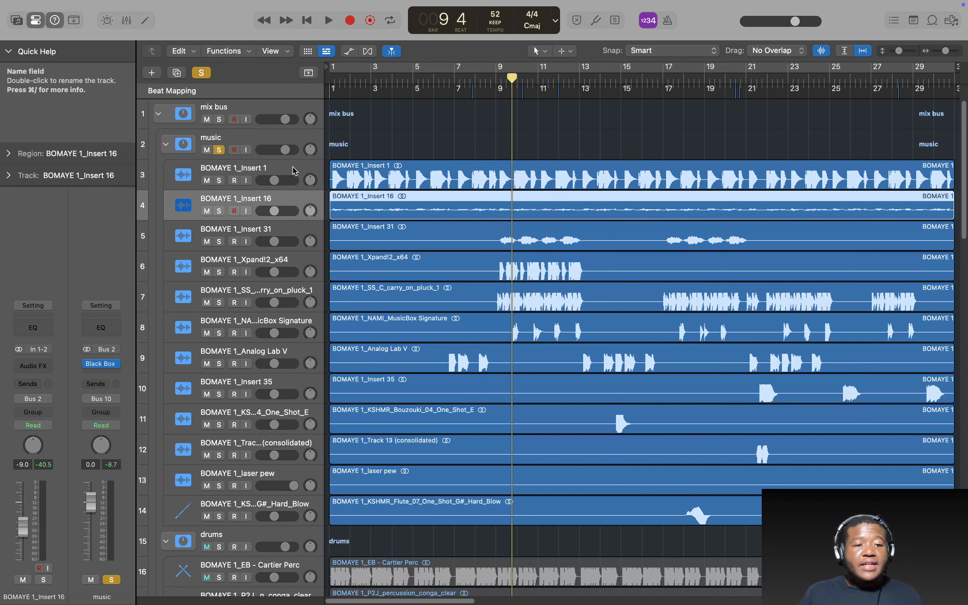
key("Down")
key("Down")
key("Up")
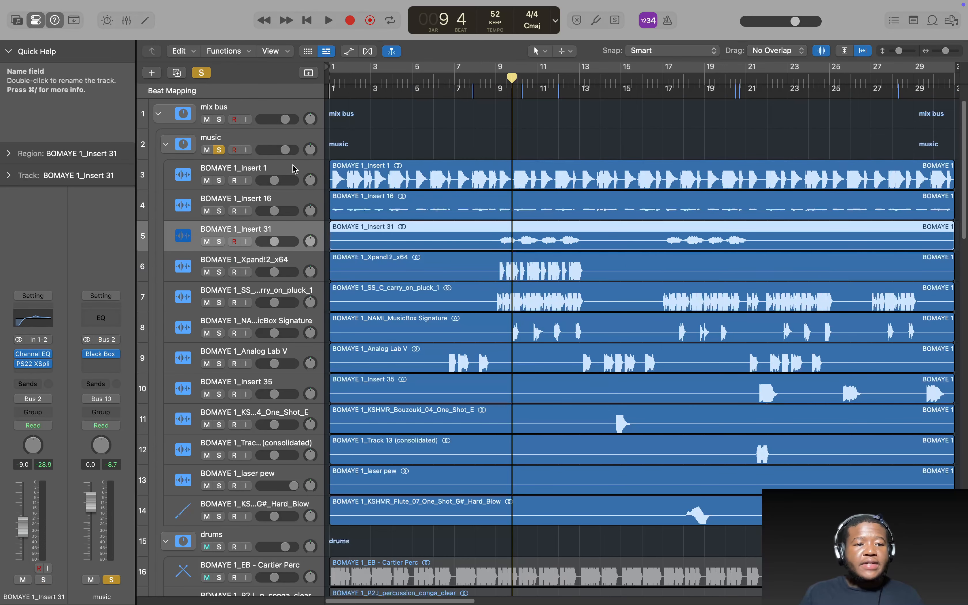
key("s")
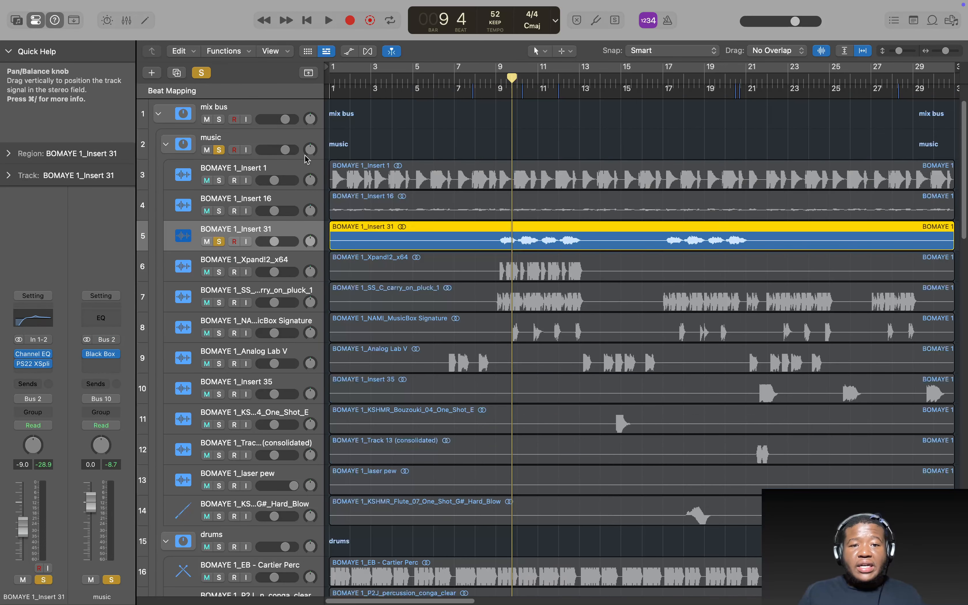
key("space")
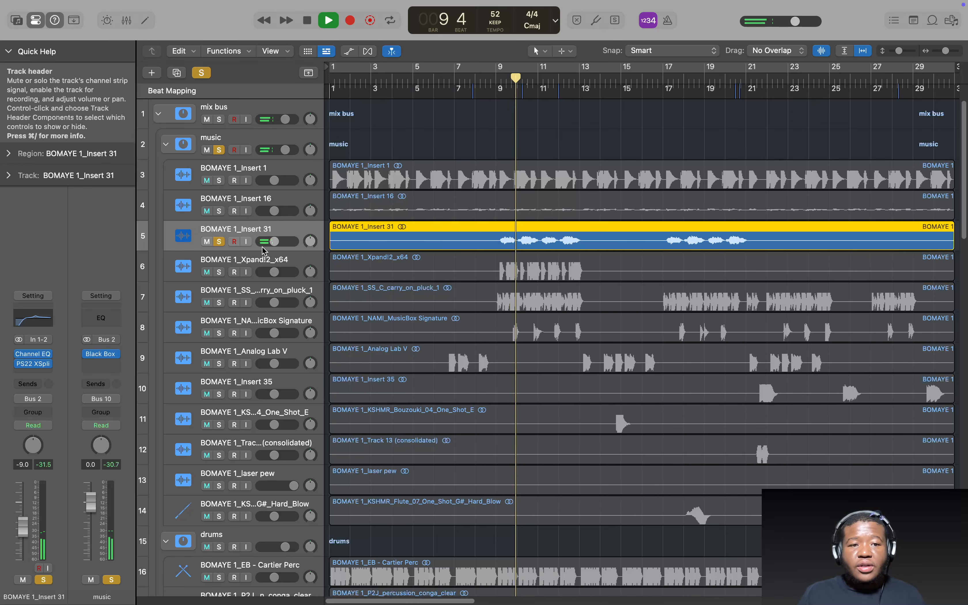
- Inspect the Channel EQ and the PS22 XSplit on the BOMAYE 1_Insert 31 track, closing each plug-in
left_click(29, 354)
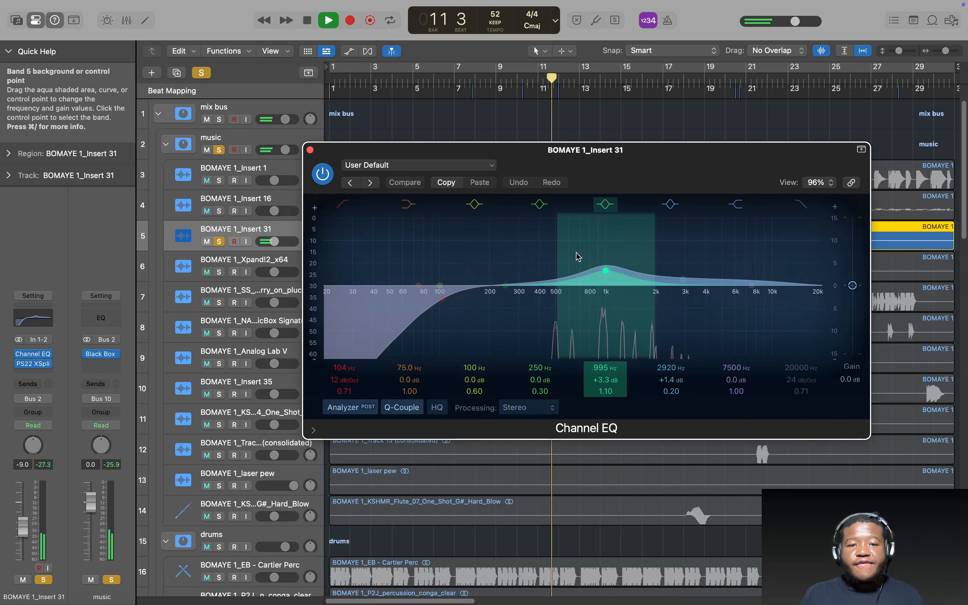
left_click(310, 150)
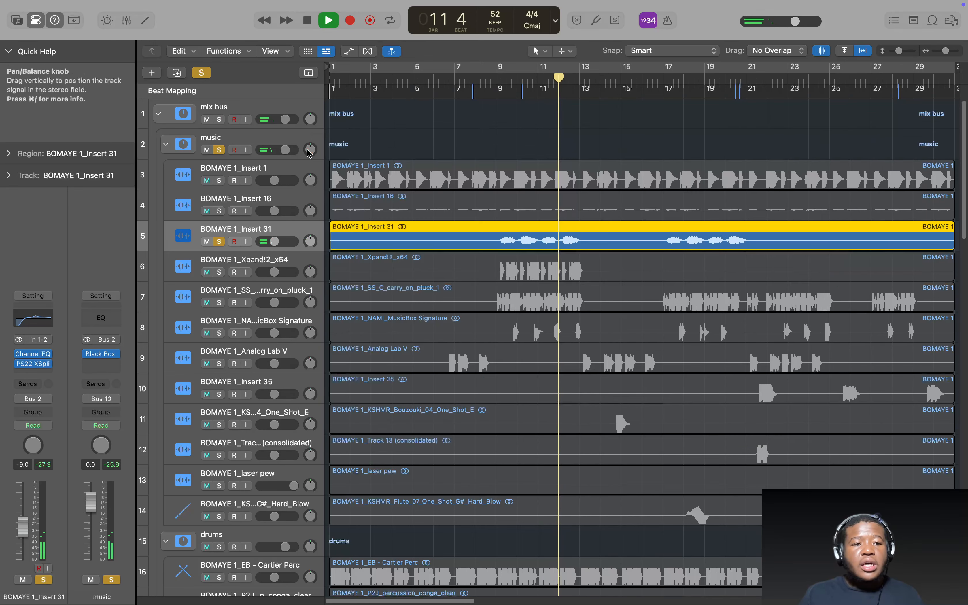
left_click(33, 365)
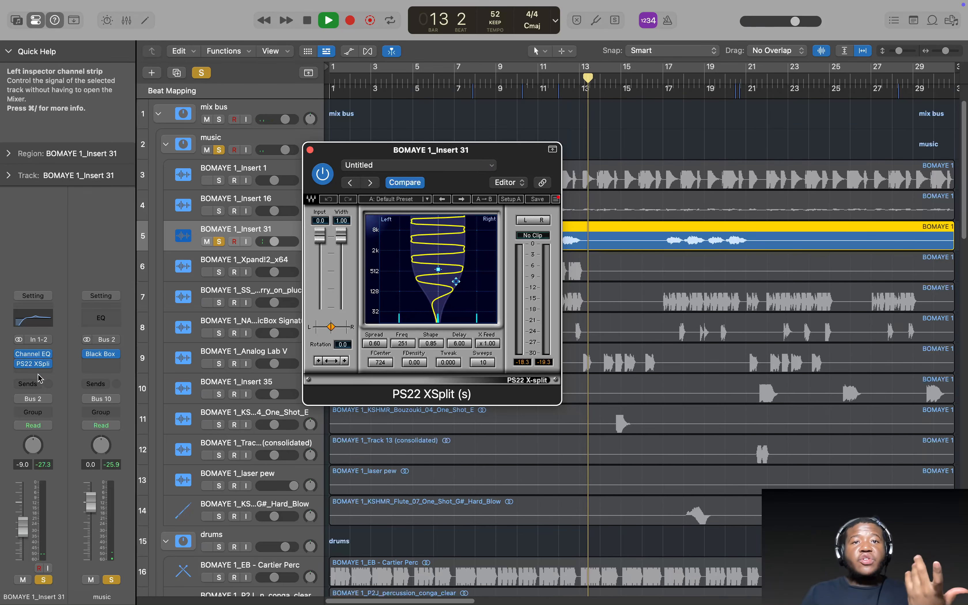
left_click(310, 150)
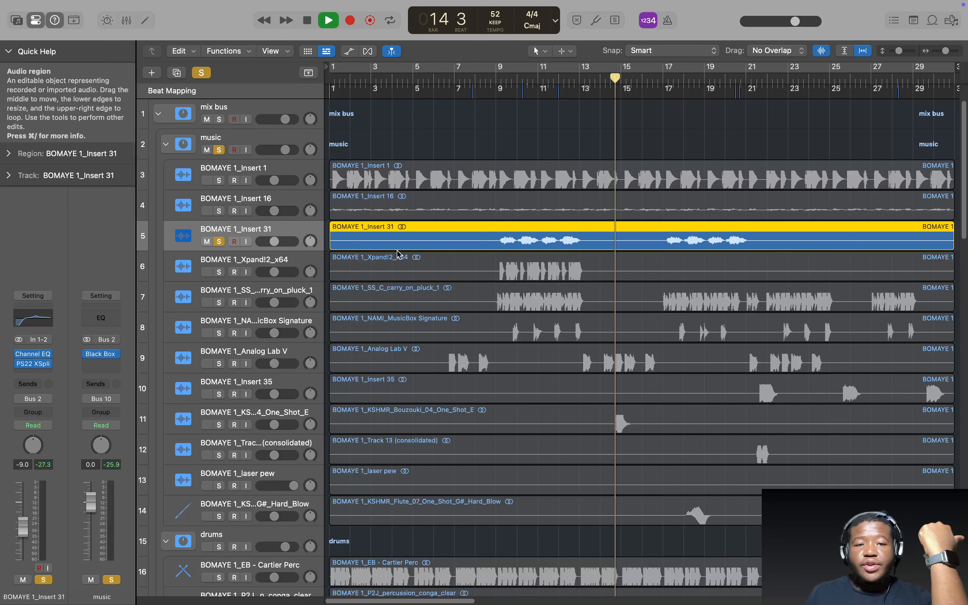
- Clear all solos and solo the whole music stack again
left_click(202, 73)
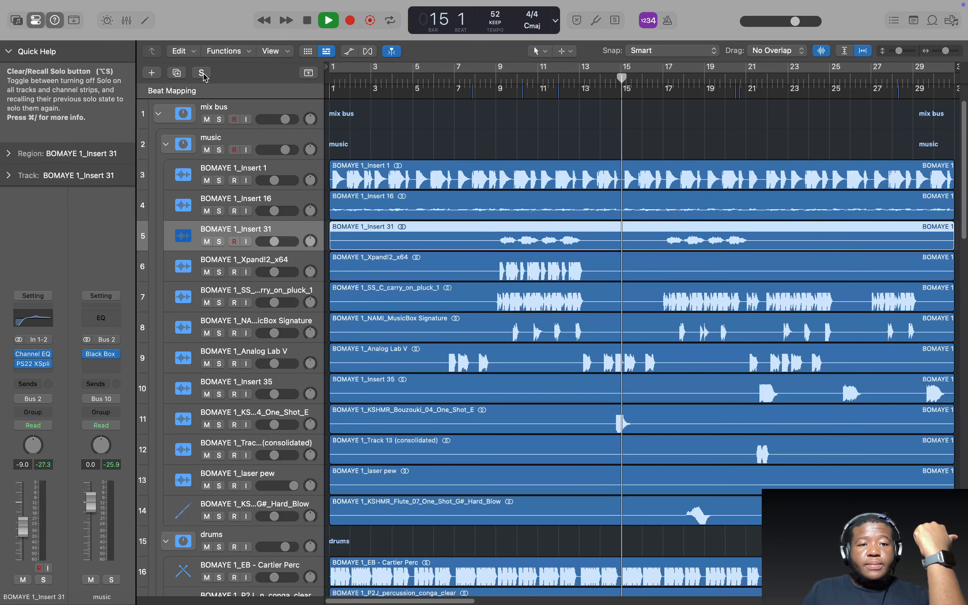
left_click(219, 150)
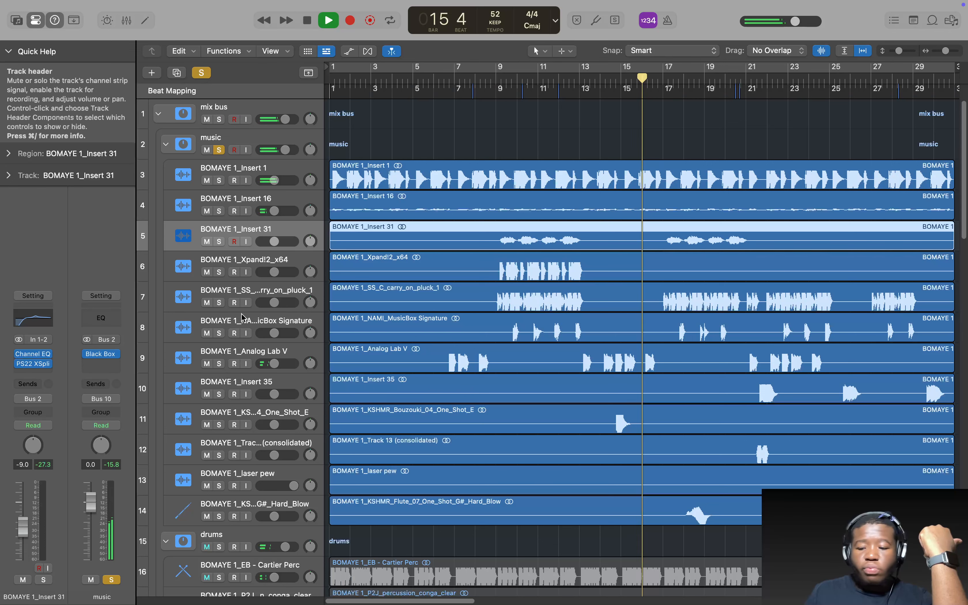
- Step through the music stack's tracks down to the KSHMR flute track, examining their channel strips, and stop playback
key("Down")
key("Down")
key("Up")
key("Up")
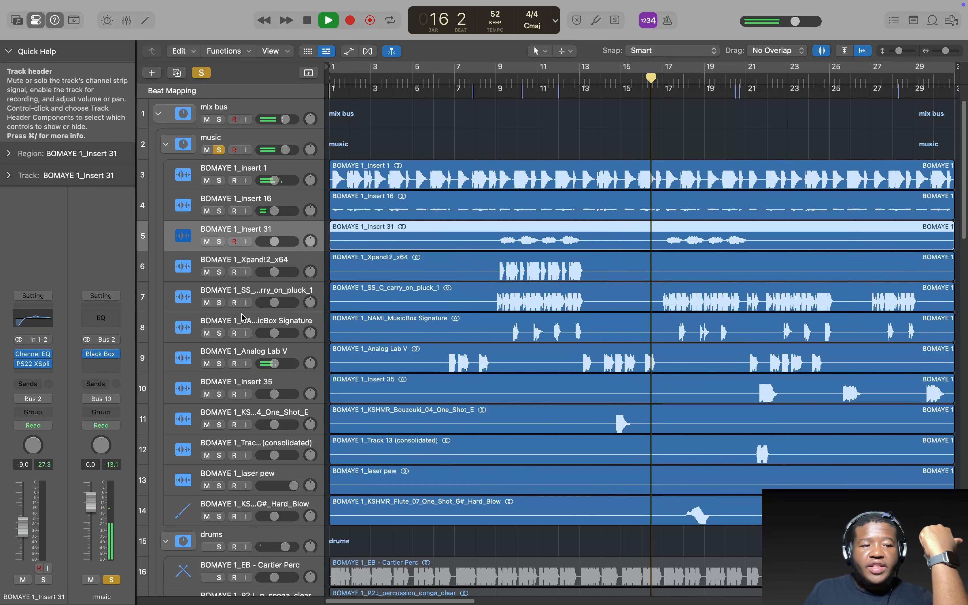
key("Down")
key("Down")
key("Down")
key("Down")
key("Up")
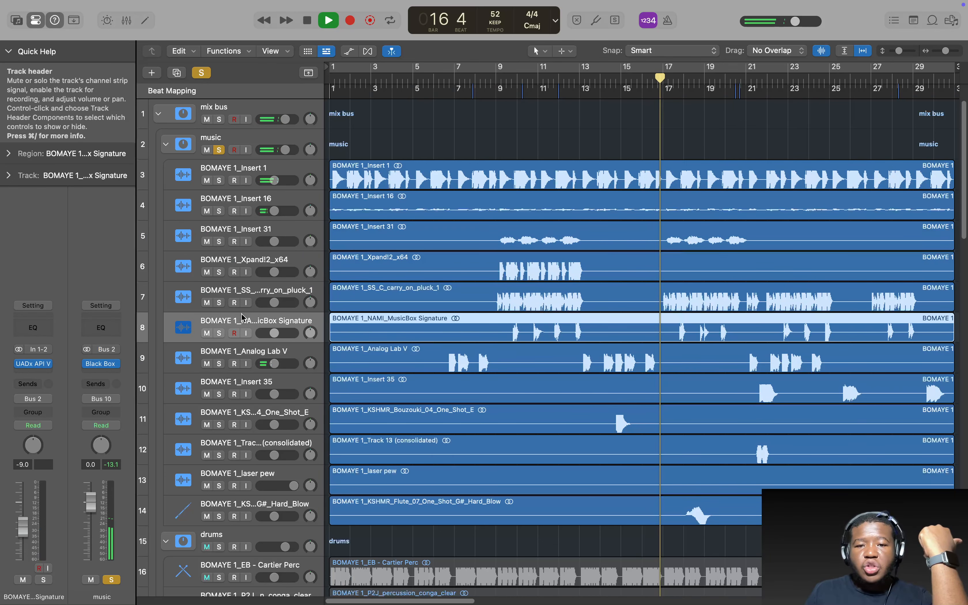
key("Down")
key("Down")
key("Down")
key("Down")
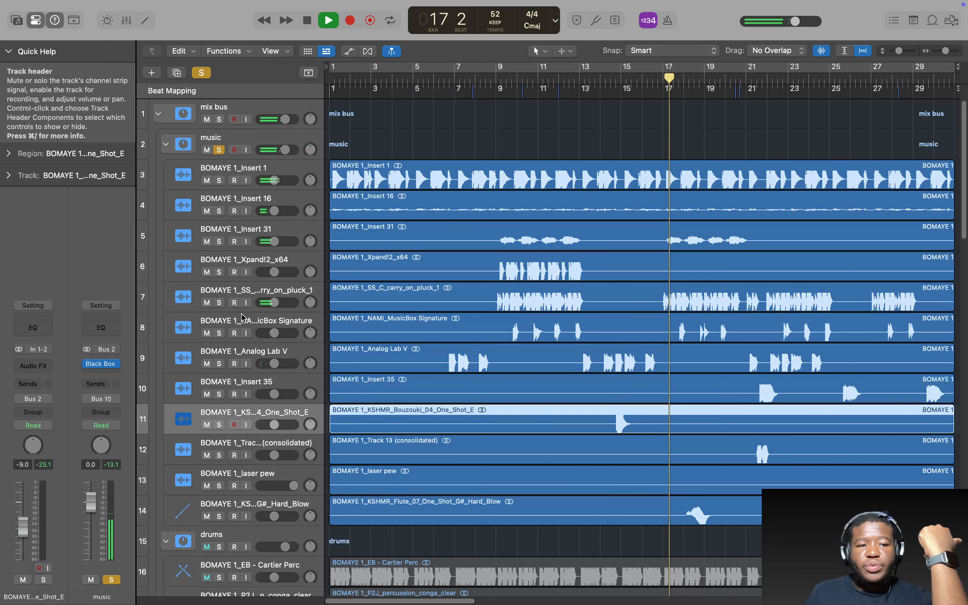
key("space")
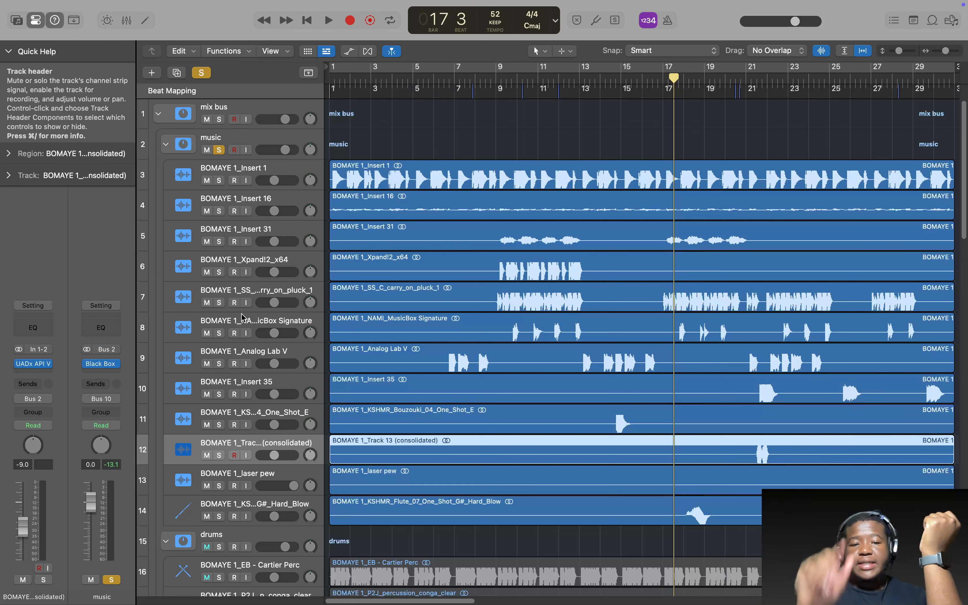
key("Down")
key("Down")
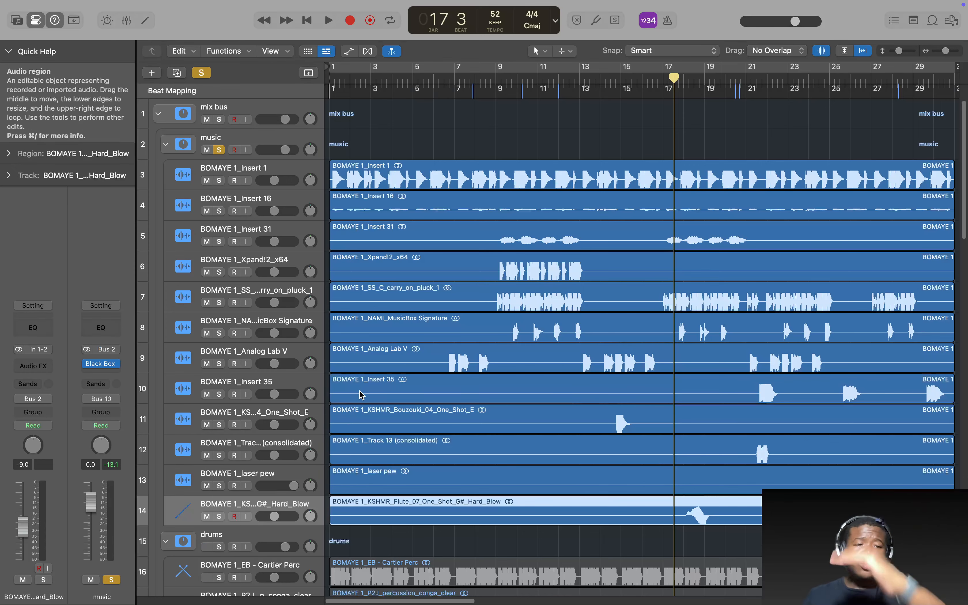
- Solo the drums stack instead of the music stack and audition it from bar 3, stopping playback in bar 4
scroll(366, 316, "down", 5)
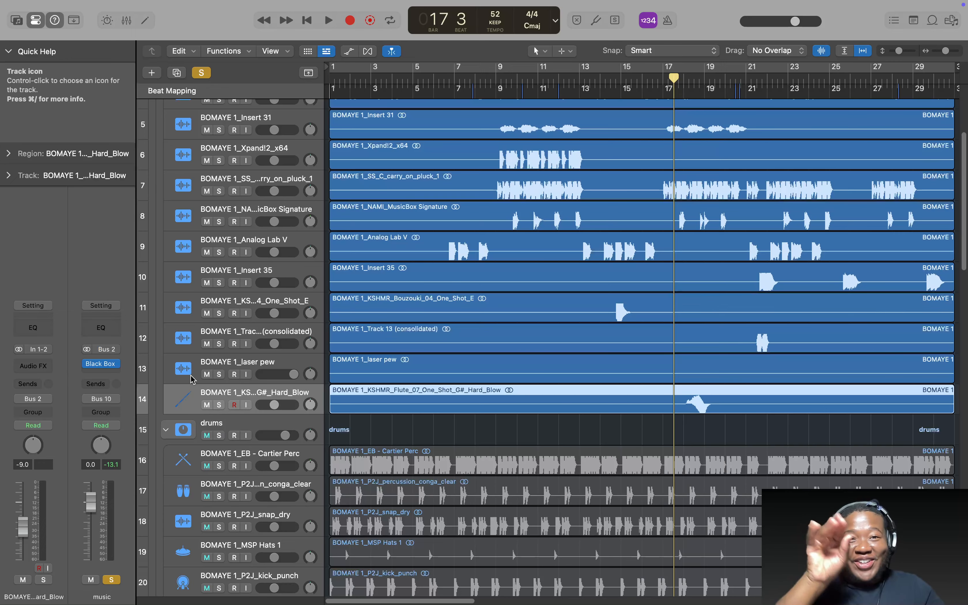
left_click(219, 435)
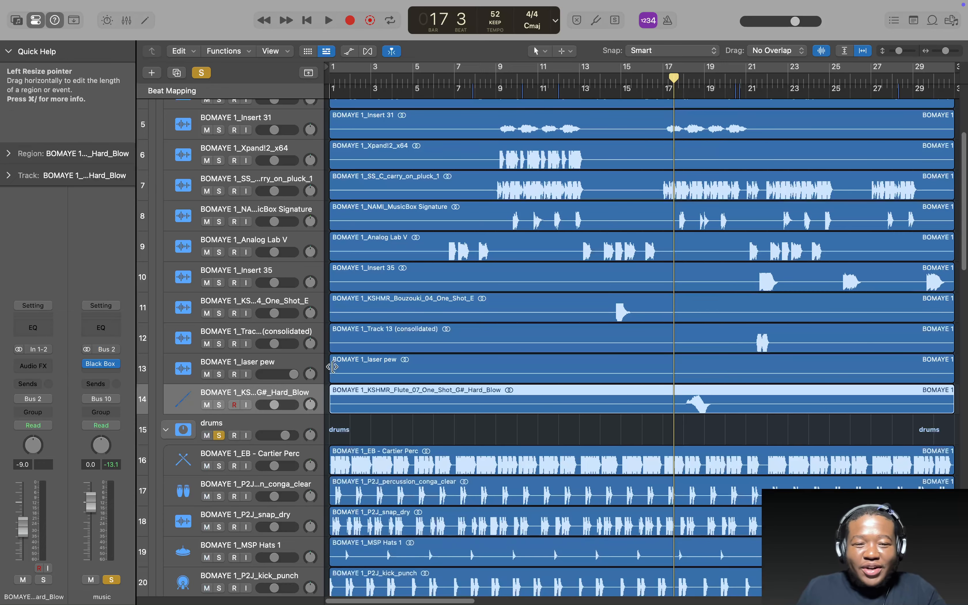
scroll(258, 244, "up", 5)
left_click(220, 143)
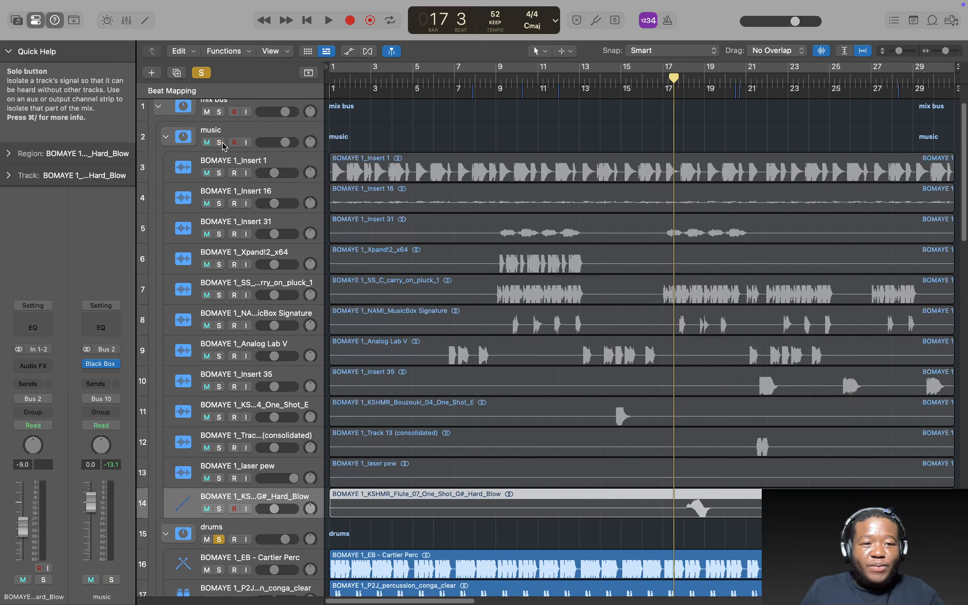
scroll(360, 240, "down", 8)
left_click(376, 80)
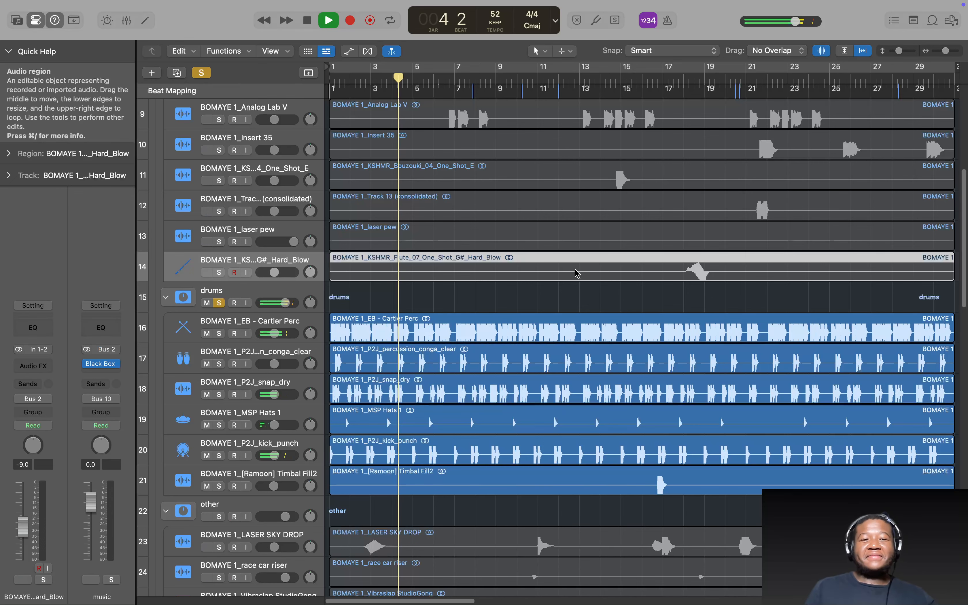
key("space")
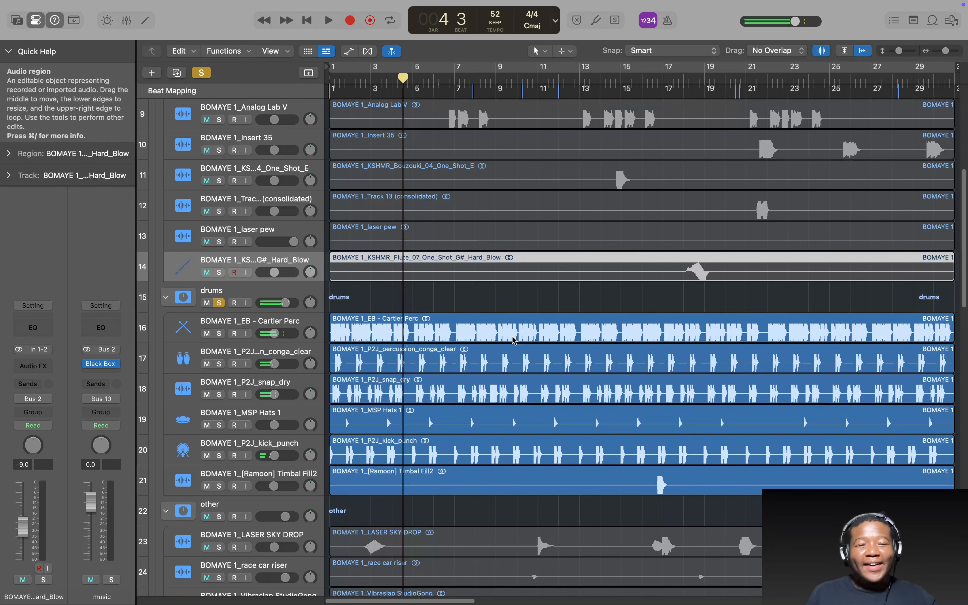
- Inspect the bypassed Bettermaker EQ232D and SSLComp on the drums stack, closing each plug-in
left_click(212, 290)
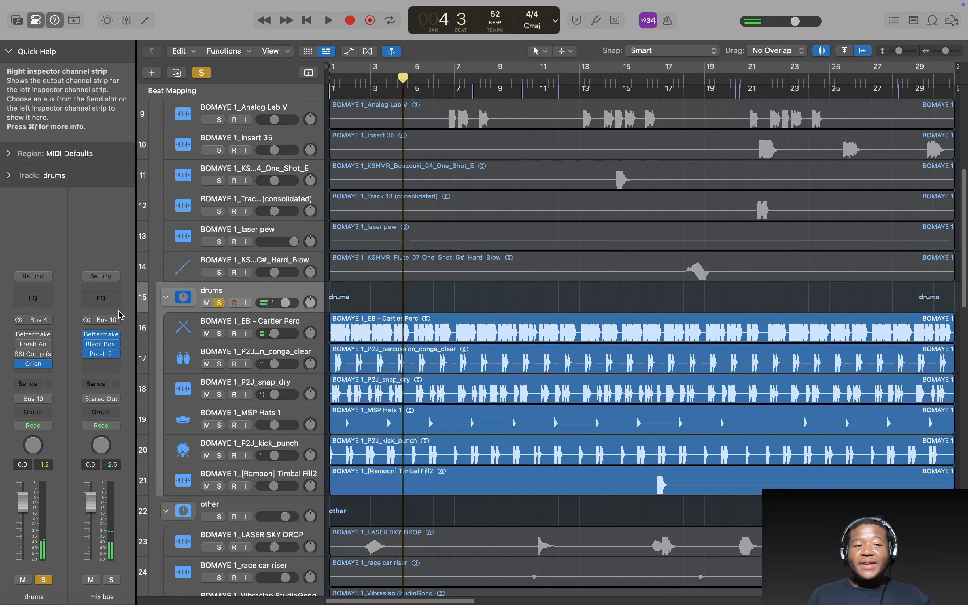
left_click(35, 338)
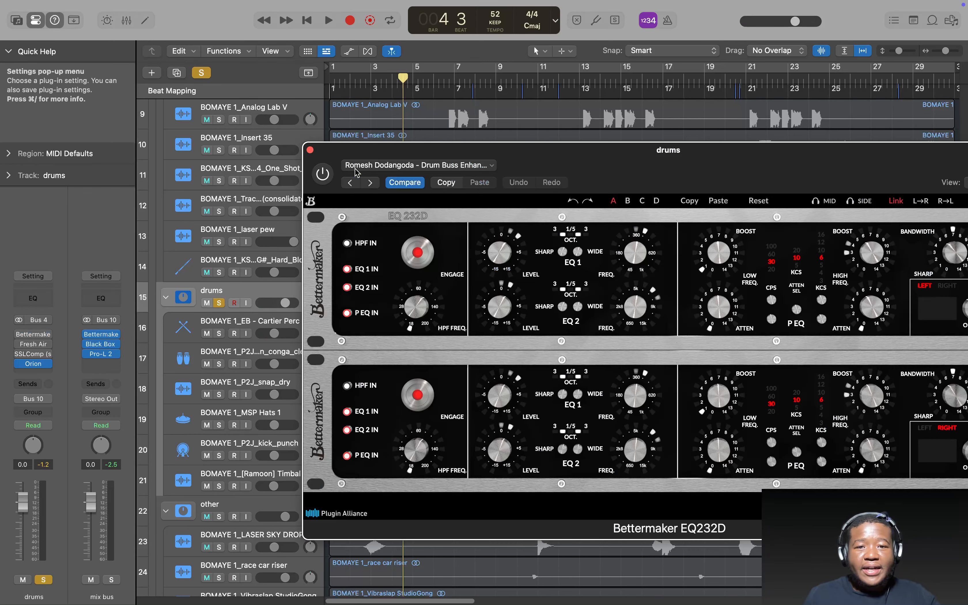
left_click(310, 150)
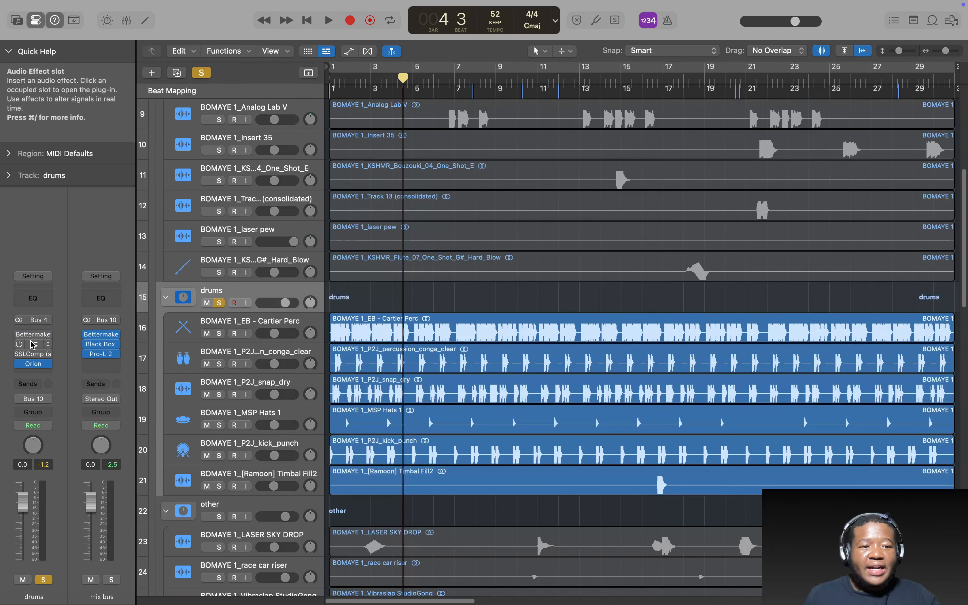
left_click(34, 354)
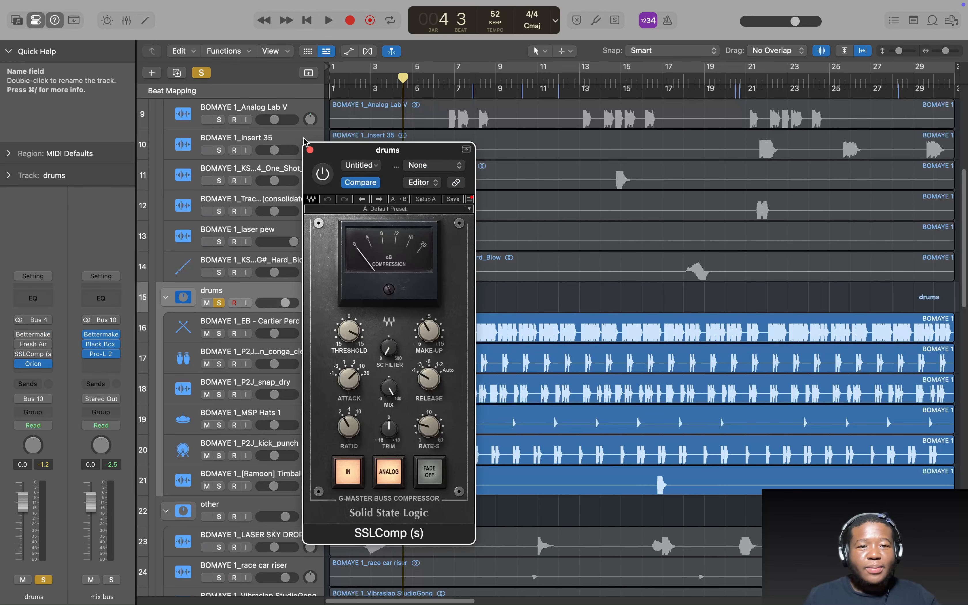
left_click(310, 151)
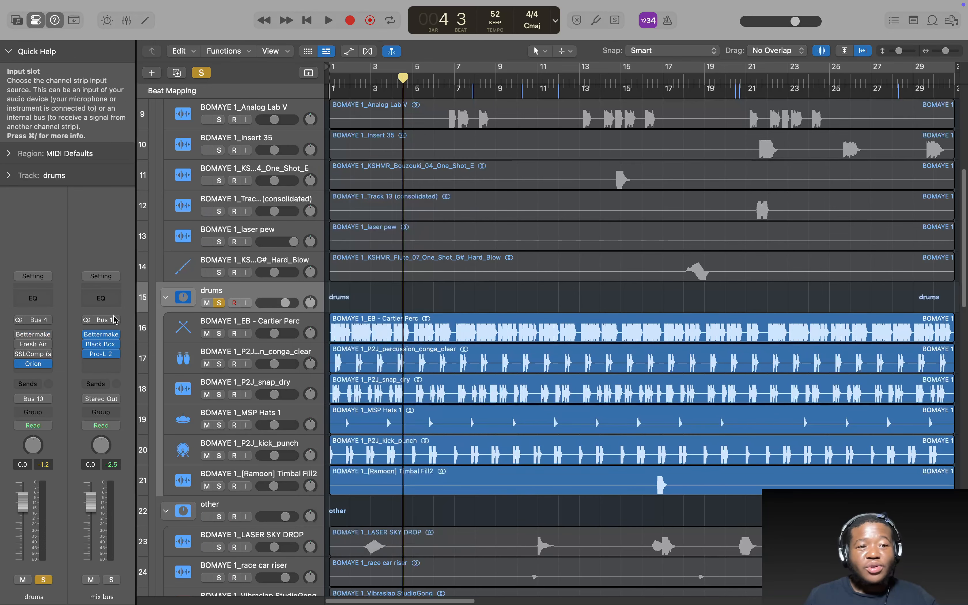
- Compare the playing drums with the Orion plug-in bypassed and active, leaving it switched on and closing it
left_click(33, 365)
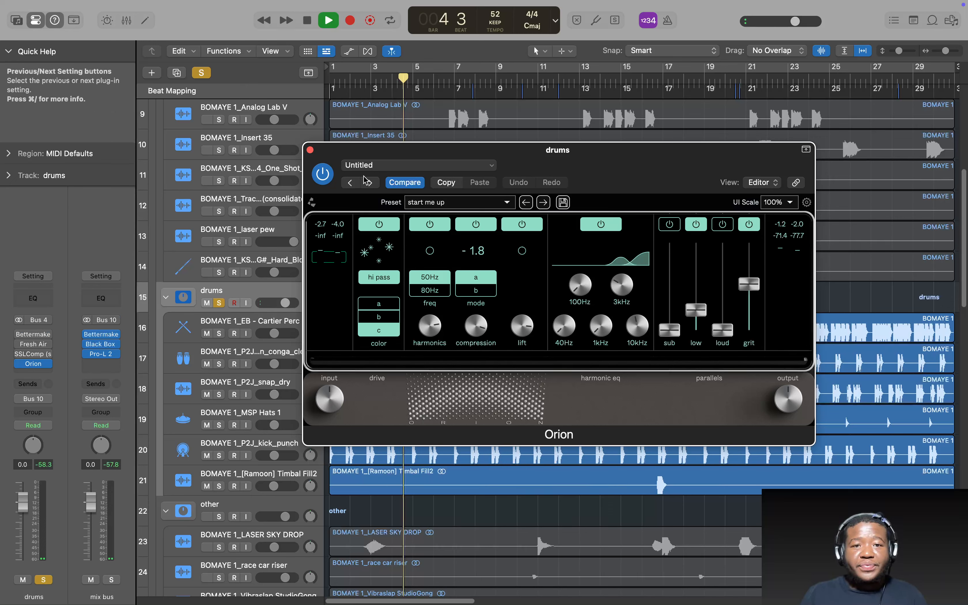
left_click(322, 174)
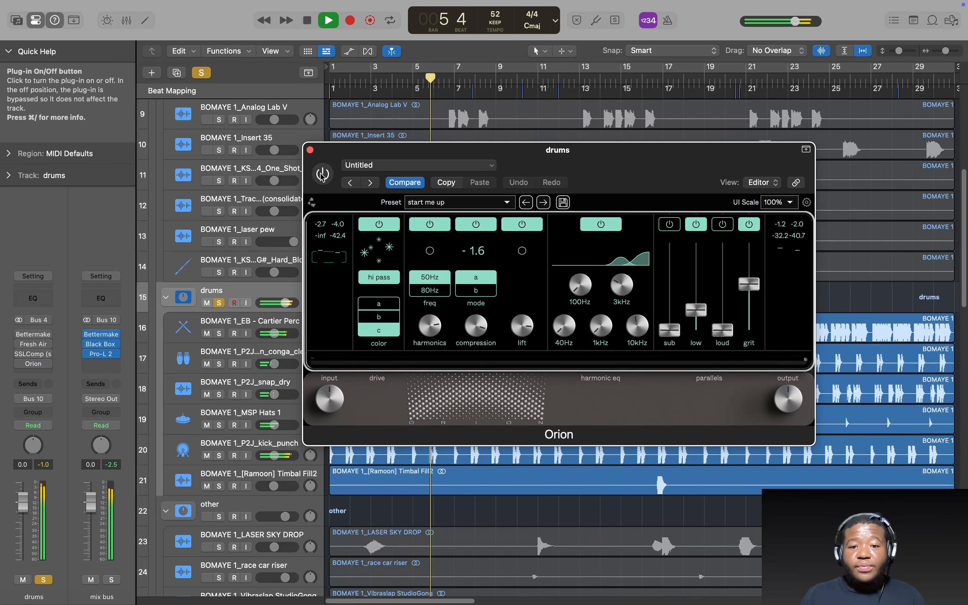
left_click(322, 174)
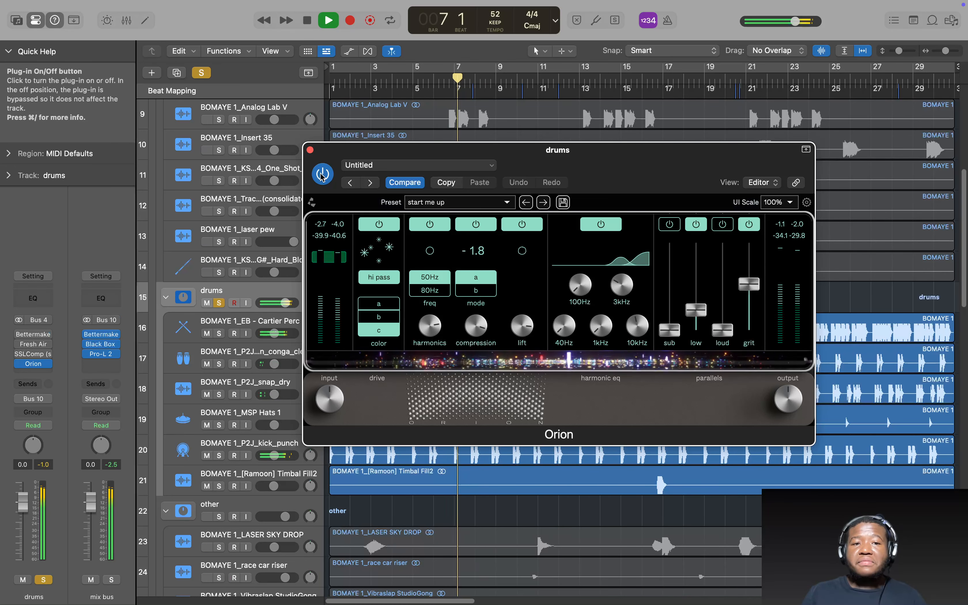
left_click(322, 174)
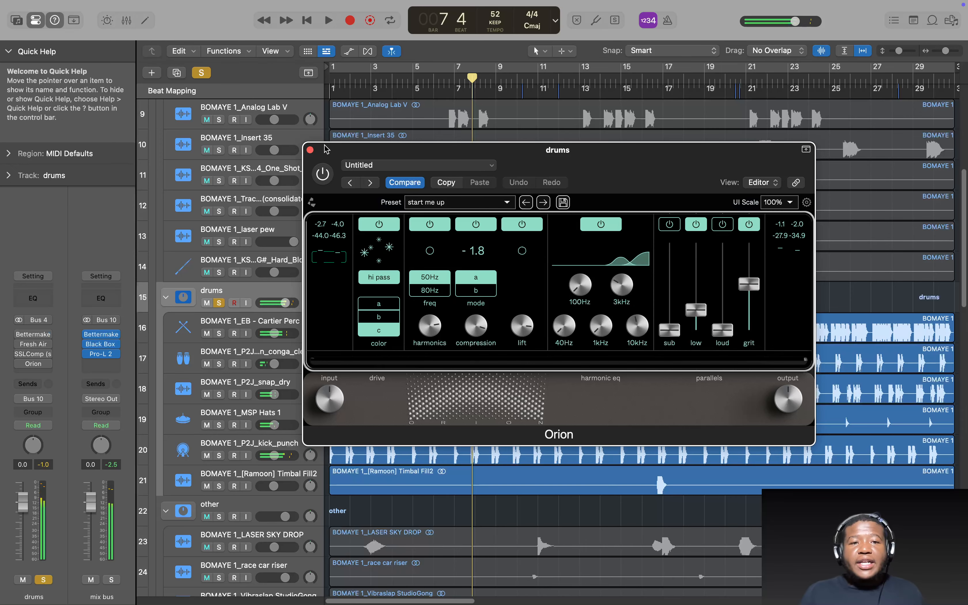
left_click(323, 175)
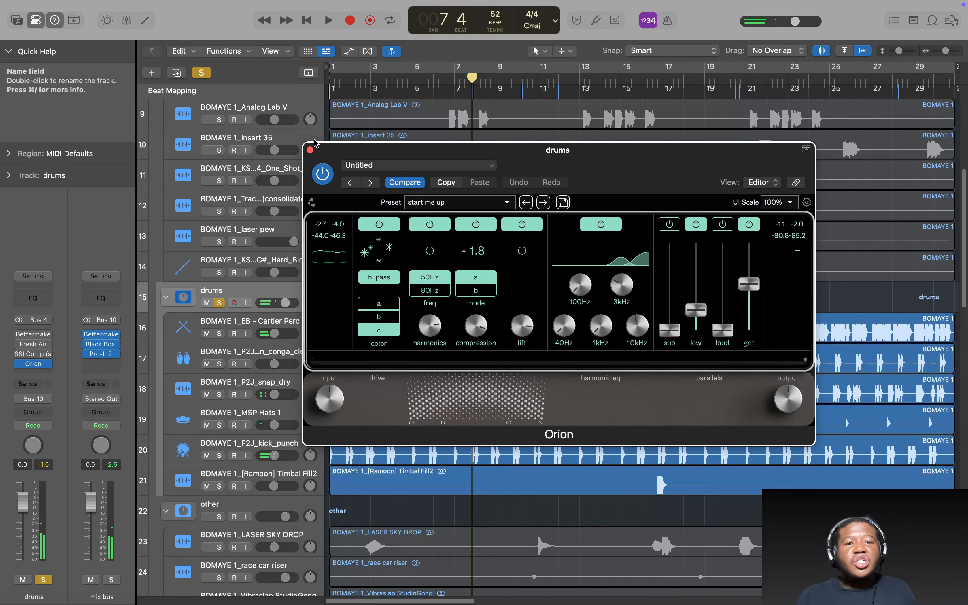
left_click(309, 149)
- Solo the stack named other instead of the drums stack and start playback from bar 10
scroll(382, 402, "down", 5)
scroll(304, 400, "down", 4)
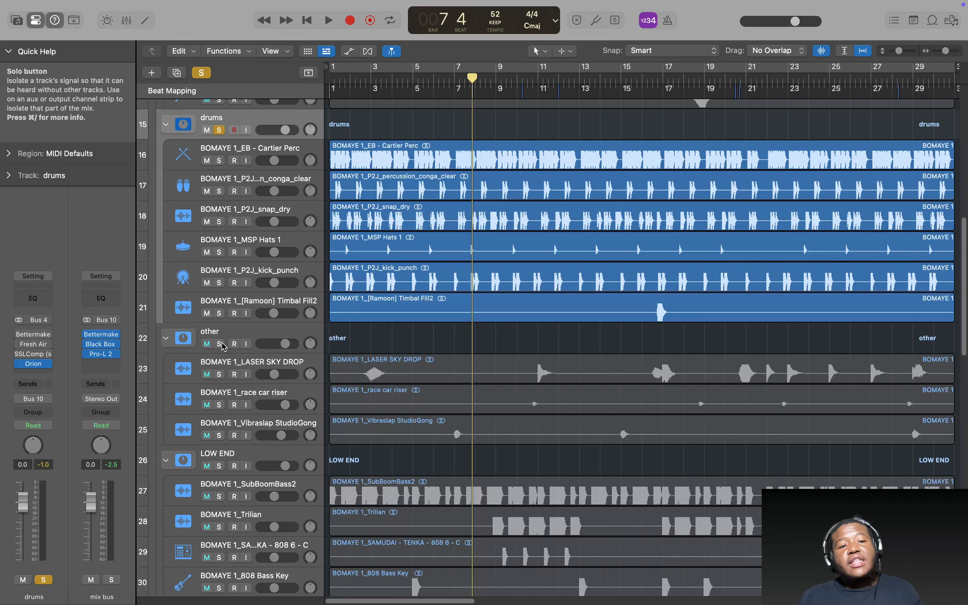
left_click(220, 344)
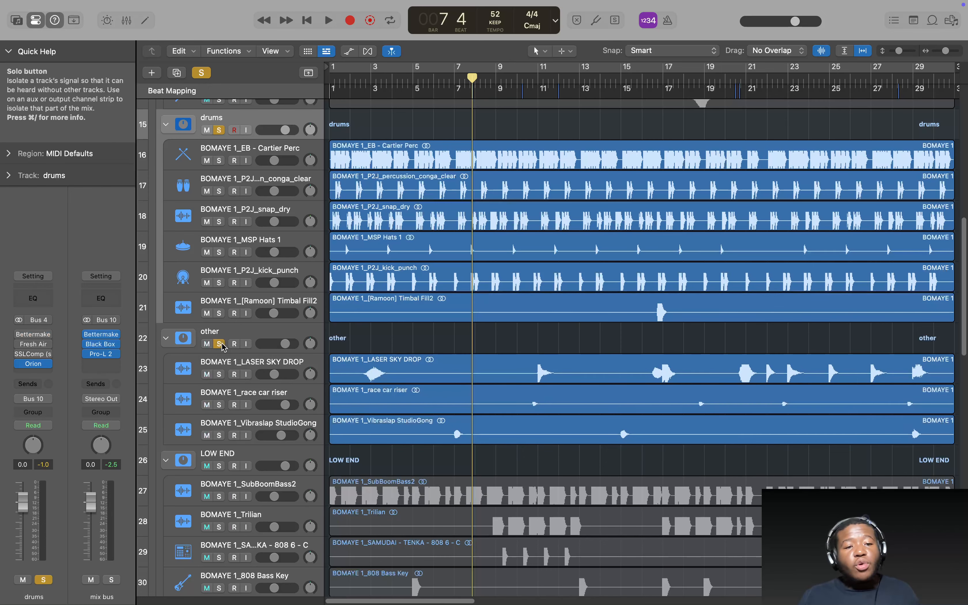
left_click(218, 130)
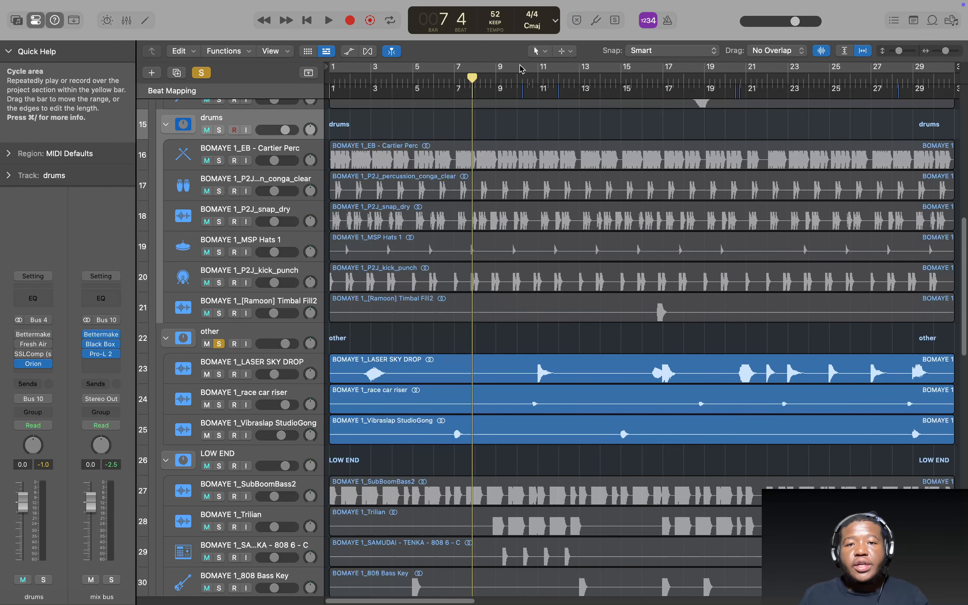
left_click(519, 75)
key("space")
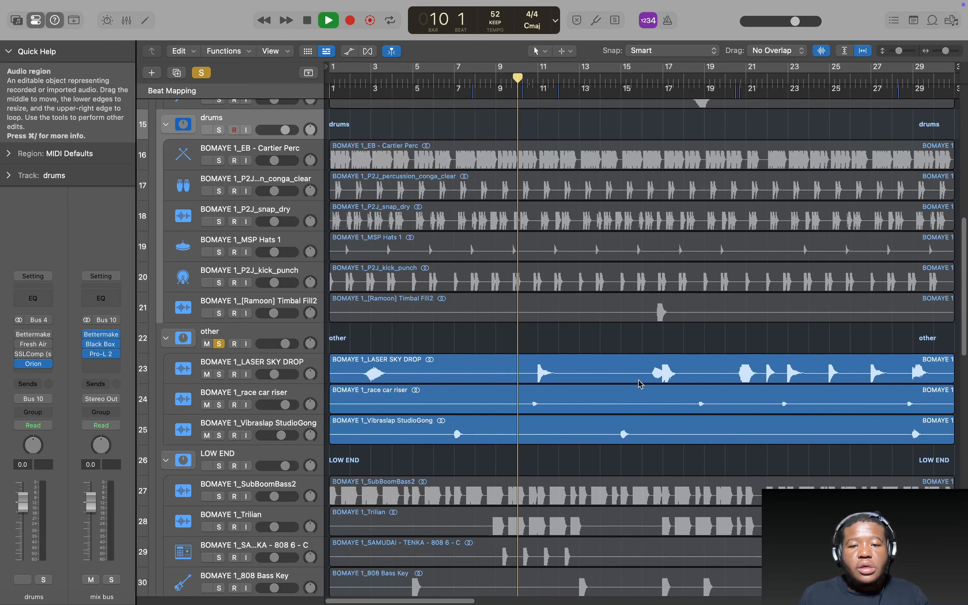
- Examine the laser sky drop, race car riser and vibraslap regions while the soloed stack plays
key("super+Right")
key("super+Right")
key("super+Right")
key("super+Right")
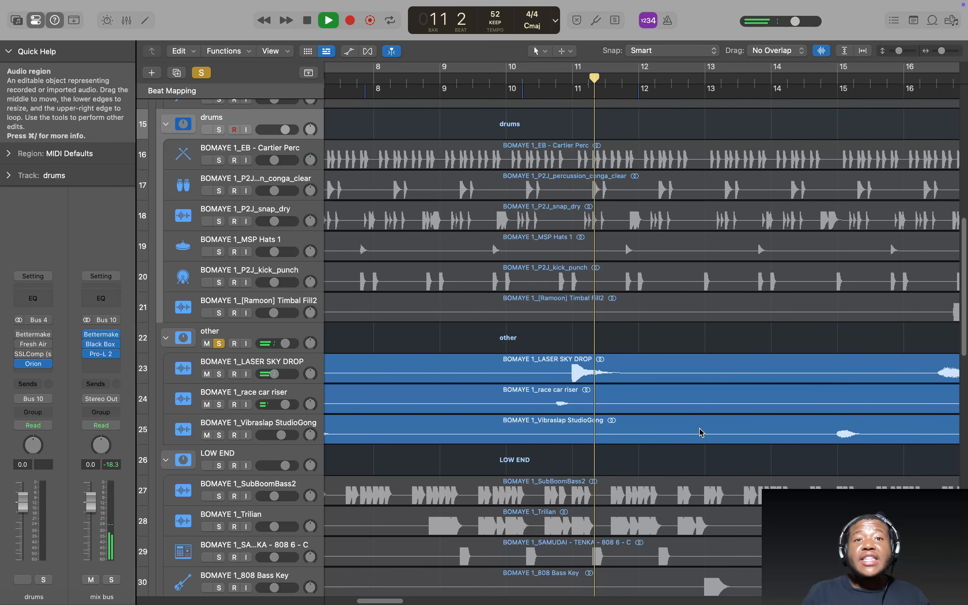
key("super+Left")
key("super+Left")
key("super+Left")
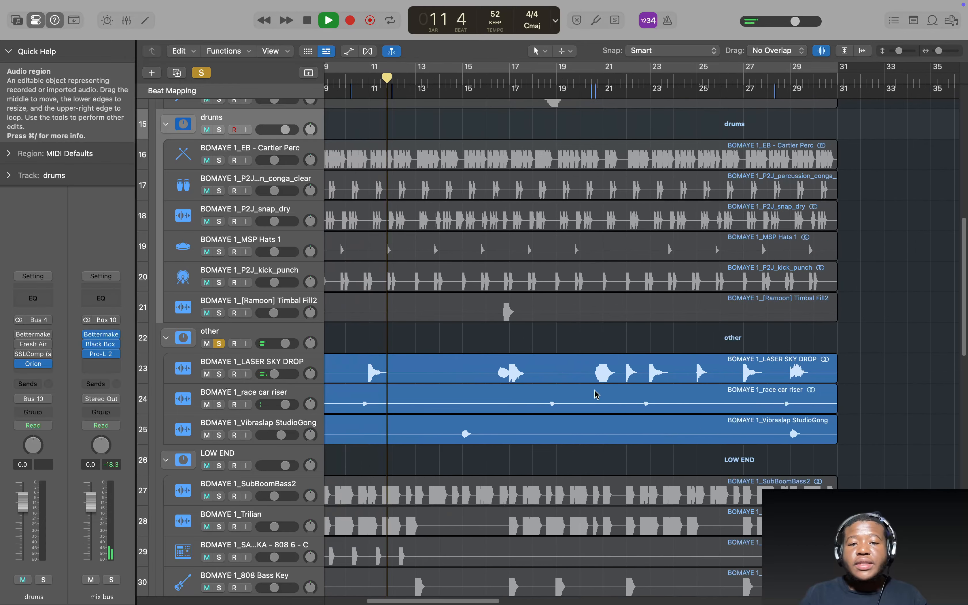
scroll(596, 391, "left", 6)
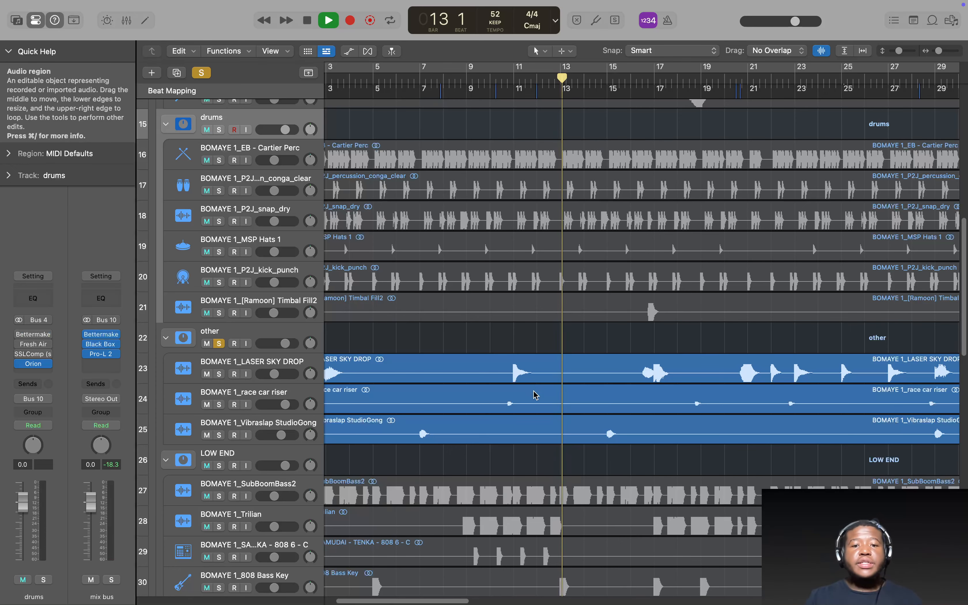
- Solo the LOW END stack instead of the other stack during playback and bring up the LOW END channel strip
scroll(555, 458, "down", 3)
scroll(557, 458, "down", 4)
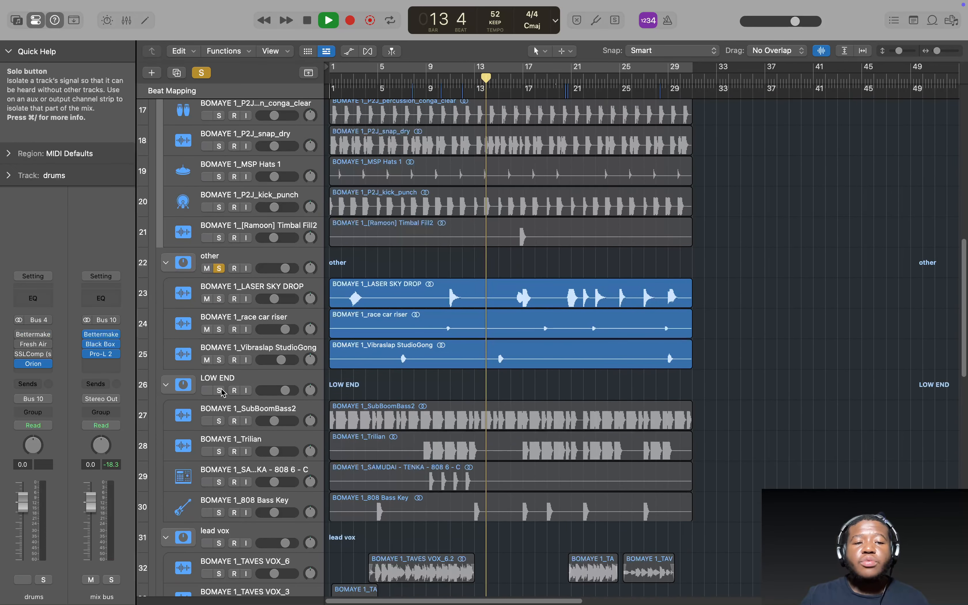
left_click(220, 391)
left_click(219, 268)
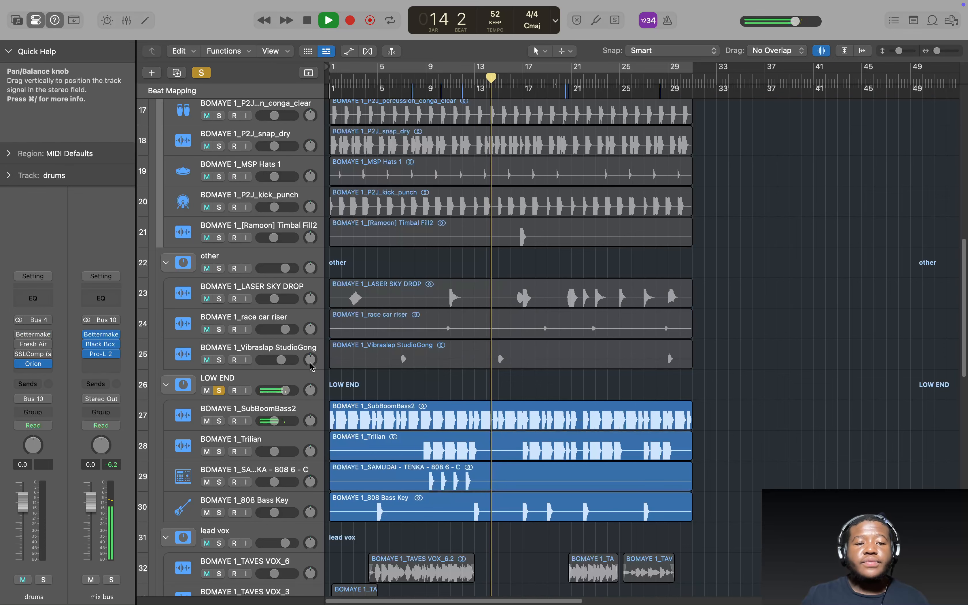
left_click(361, 417)
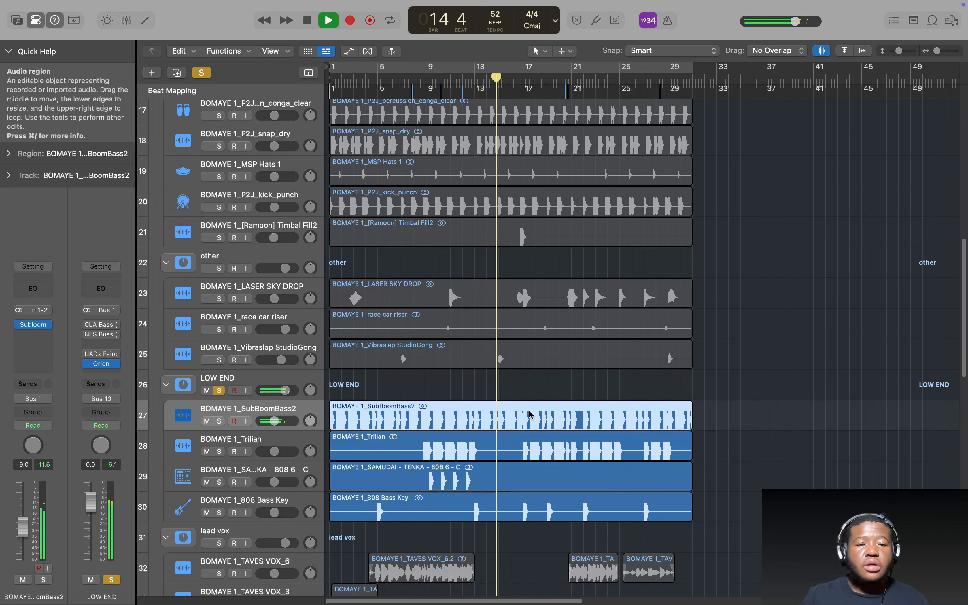
left_click(298, 257)
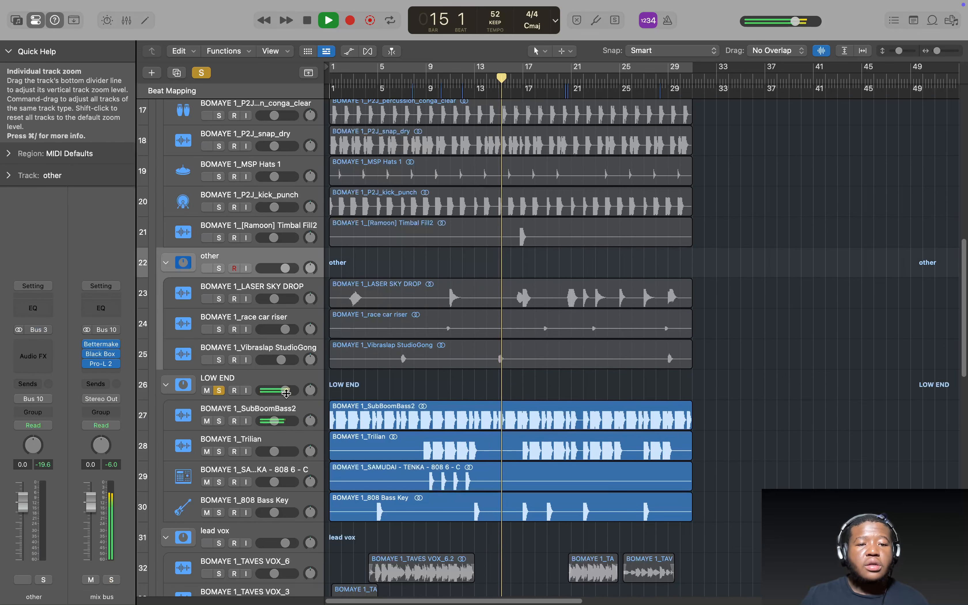
left_click(224, 379)
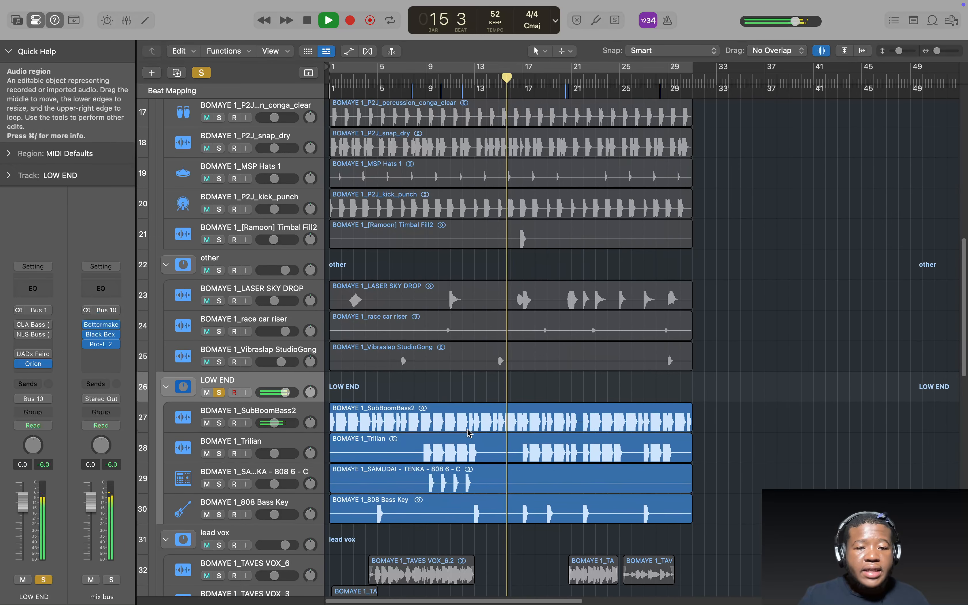
- Open and close the CLA Bass and Orion plug-ins on the LOW END stack, stopping playback in bar 17
left_click(37, 324)
left_click(310, 151)
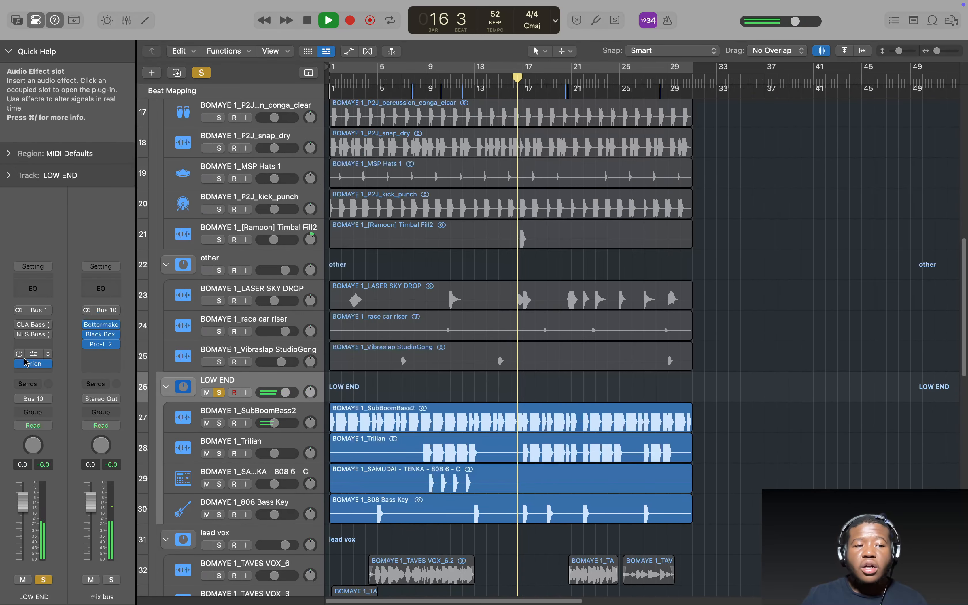
left_click(33, 363)
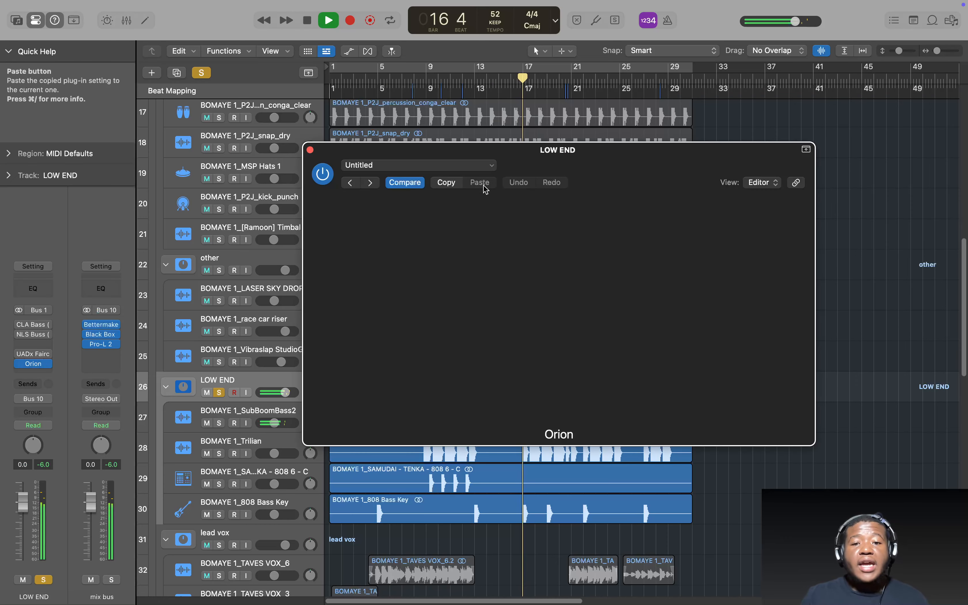
left_click(310, 150)
key("space")
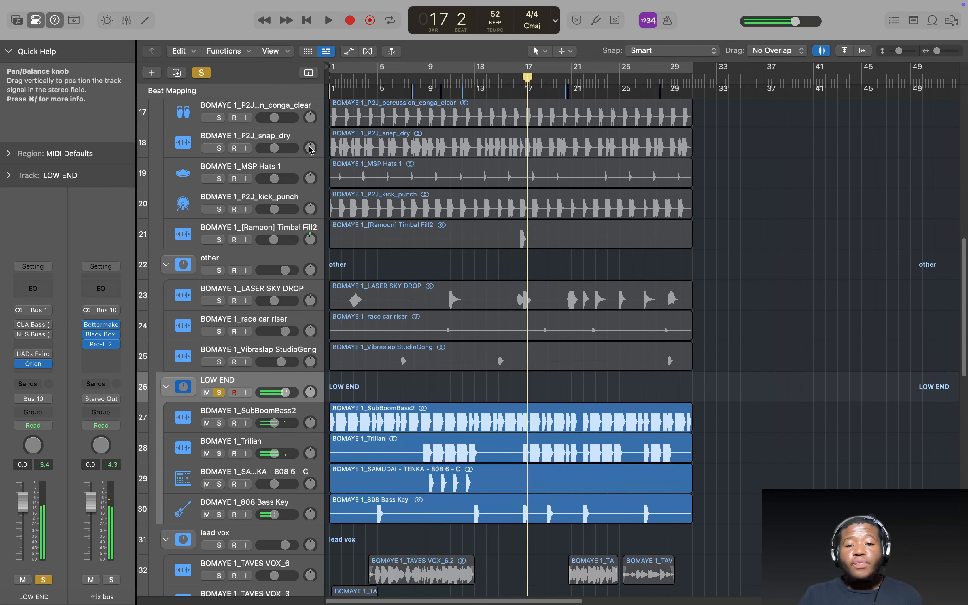
- Inspect the Subloom plug-in on the SubBoomBass2 track and close it
left_click(285, 414)
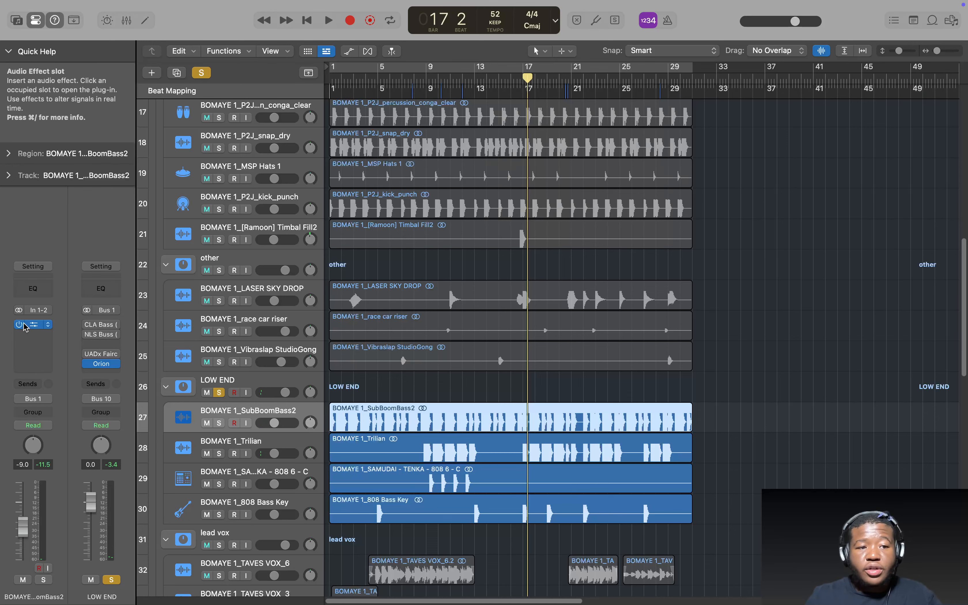
left_click(32, 326)
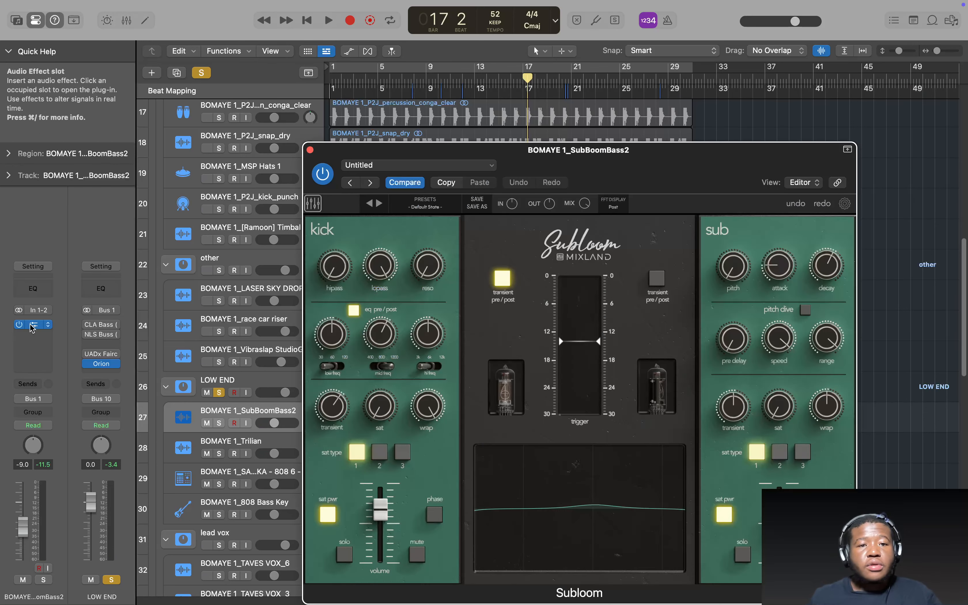
left_click(310, 151)
- Inspect the Orion plug-in on the LOW END stack and close it
left_click(183, 382)
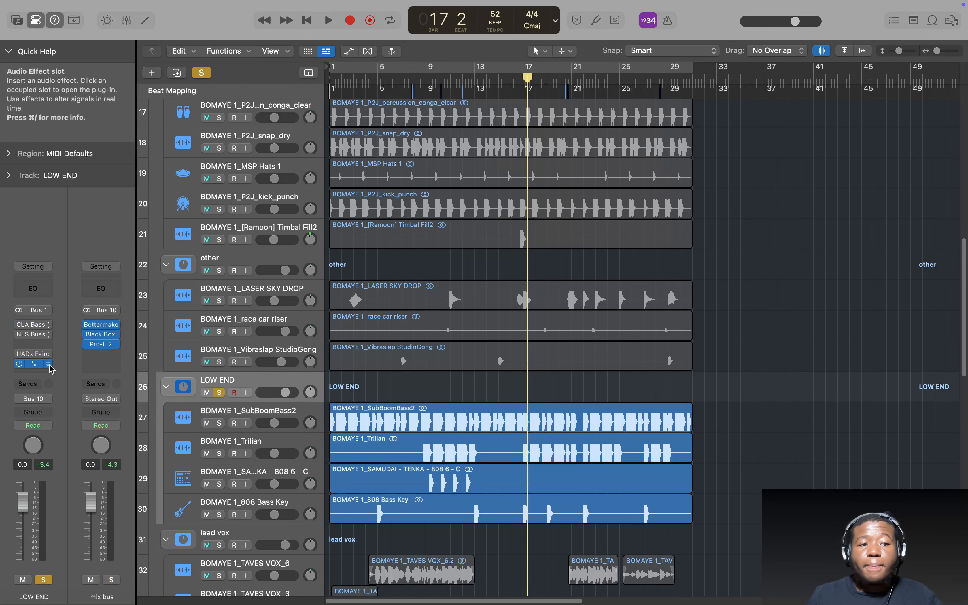
left_click(34, 365)
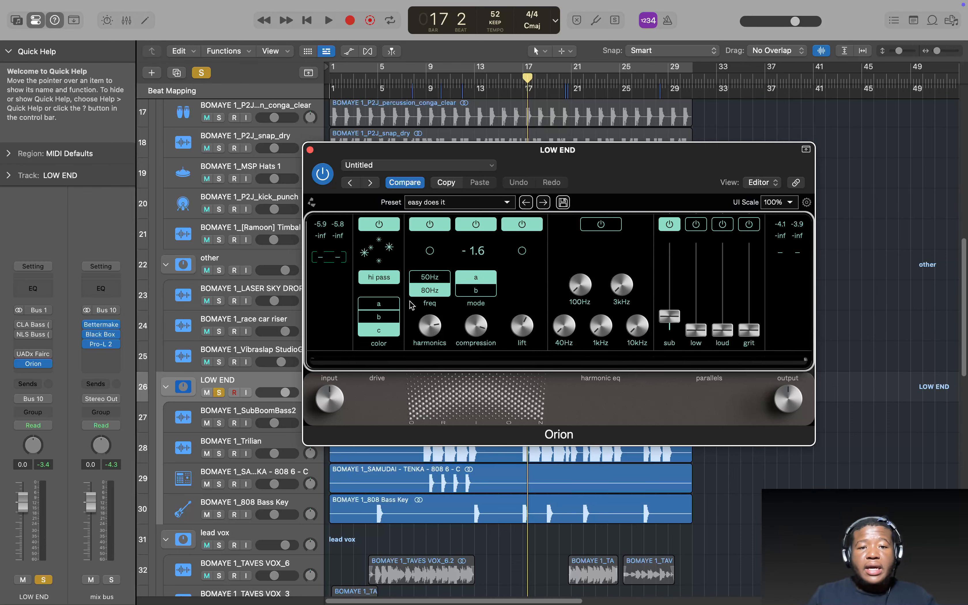
left_click(310, 150)
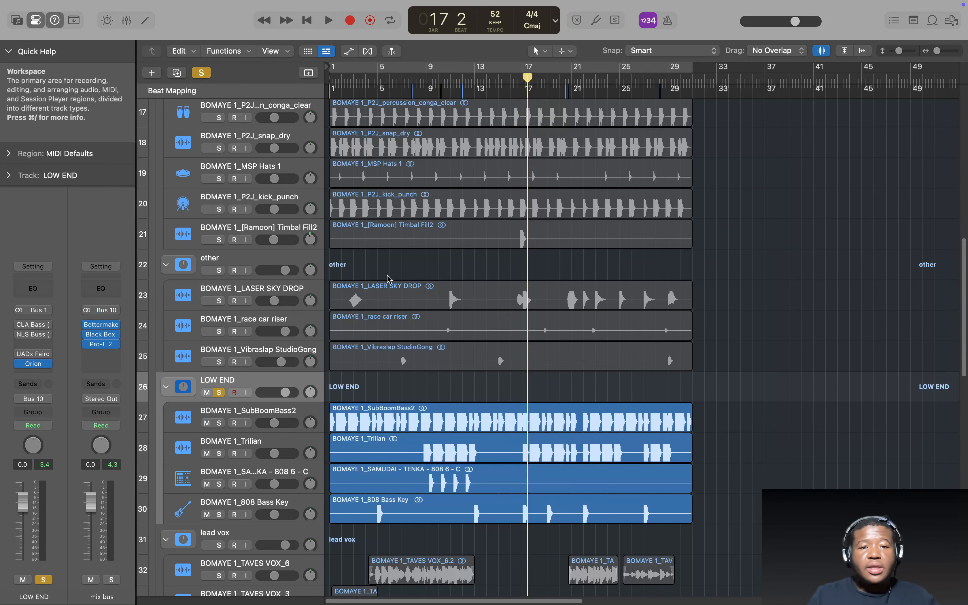
- Solo the SubBoomBass2 track and audition it from bar 9, stopping playback within the same bar
left_click(218, 422)
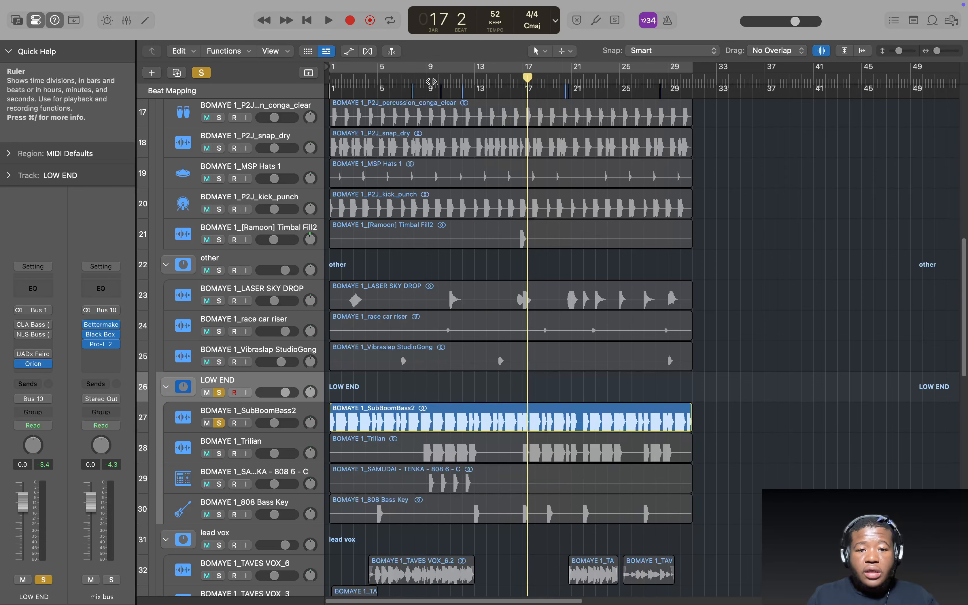
left_click(431, 80)
key("space")
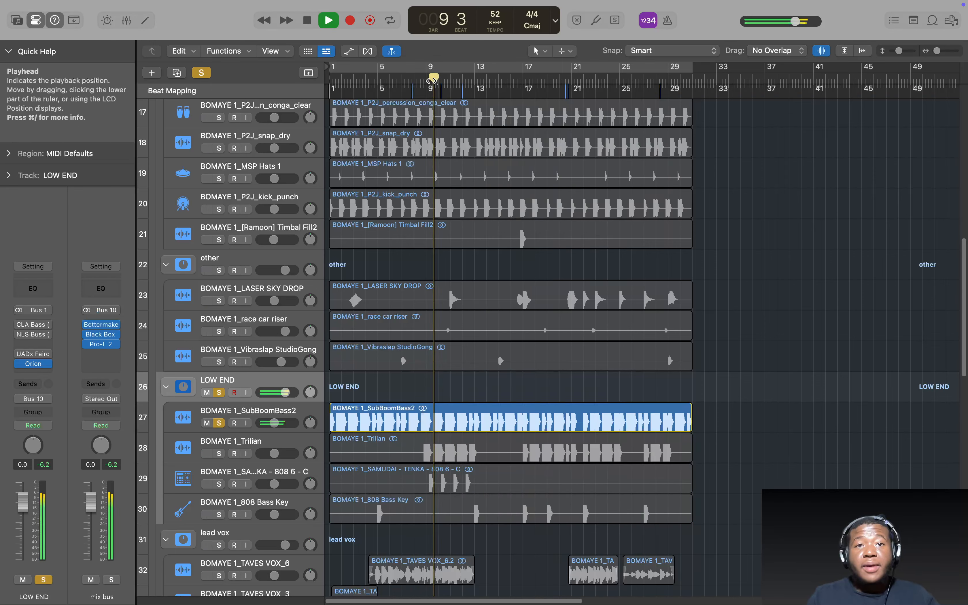
key("space")
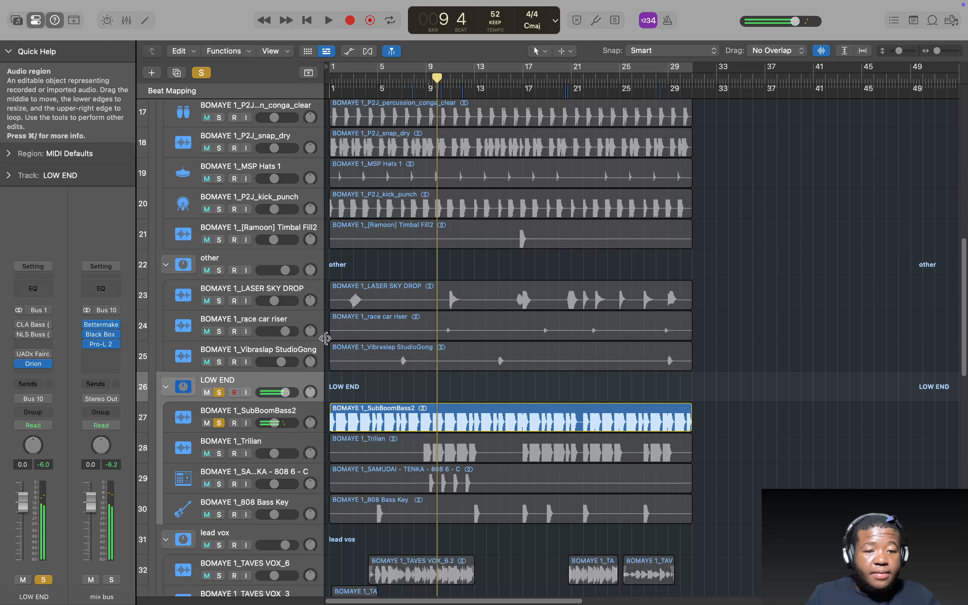
- Reopen Subloom on the SubBoomBass2 track to review its kick and sub settings, closing it again
left_click(294, 412)
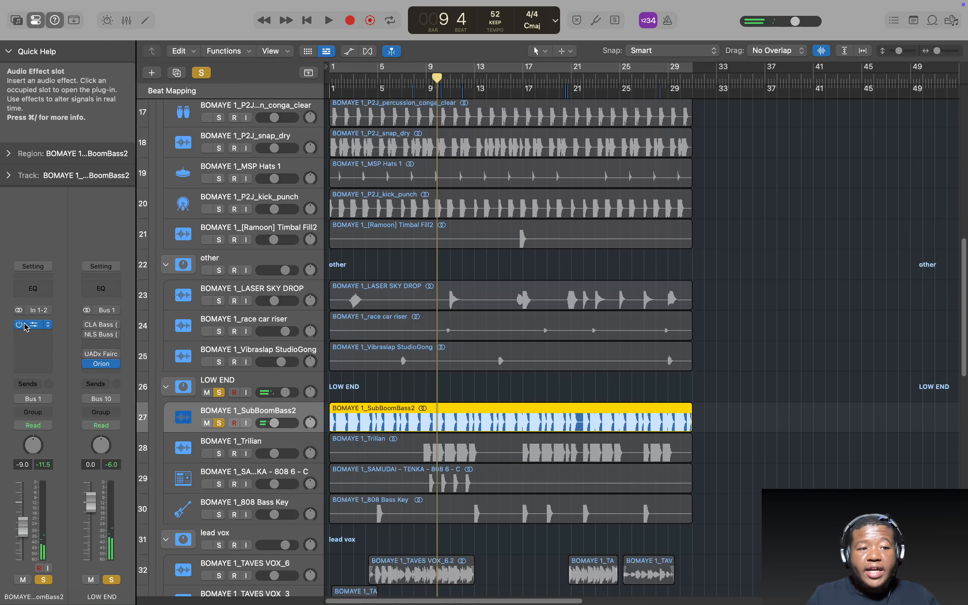
left_click(33, 325)
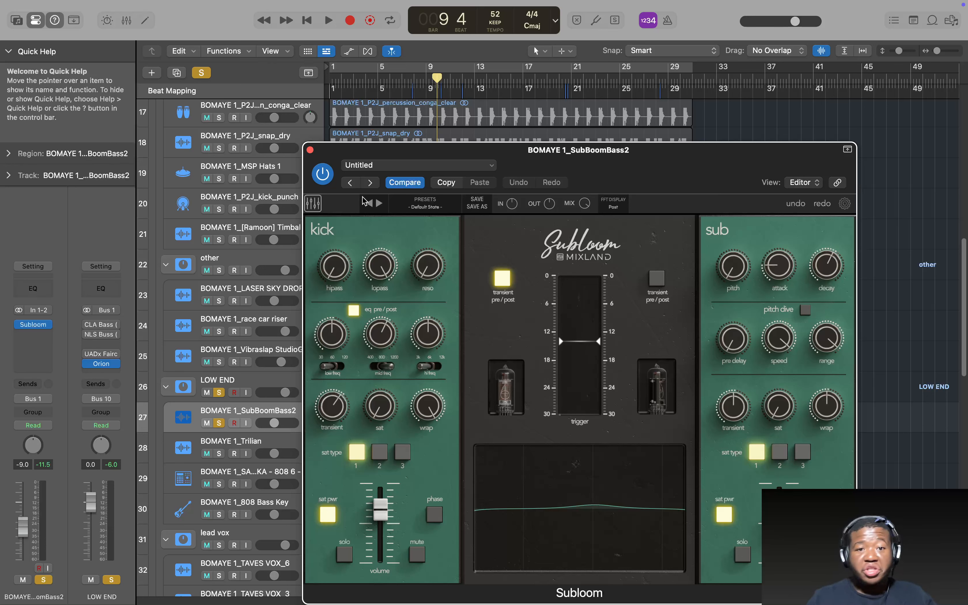
left_click(310, 150)
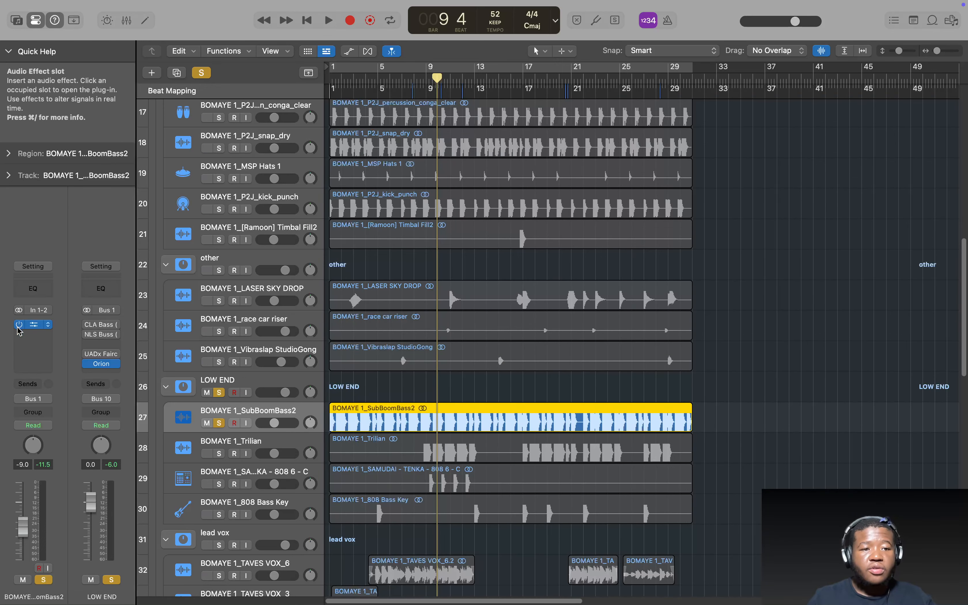
- Bypass Subloom on the SubBoomBass2 track and audition the bass without it, dismissing the system overload alerts
key("space")
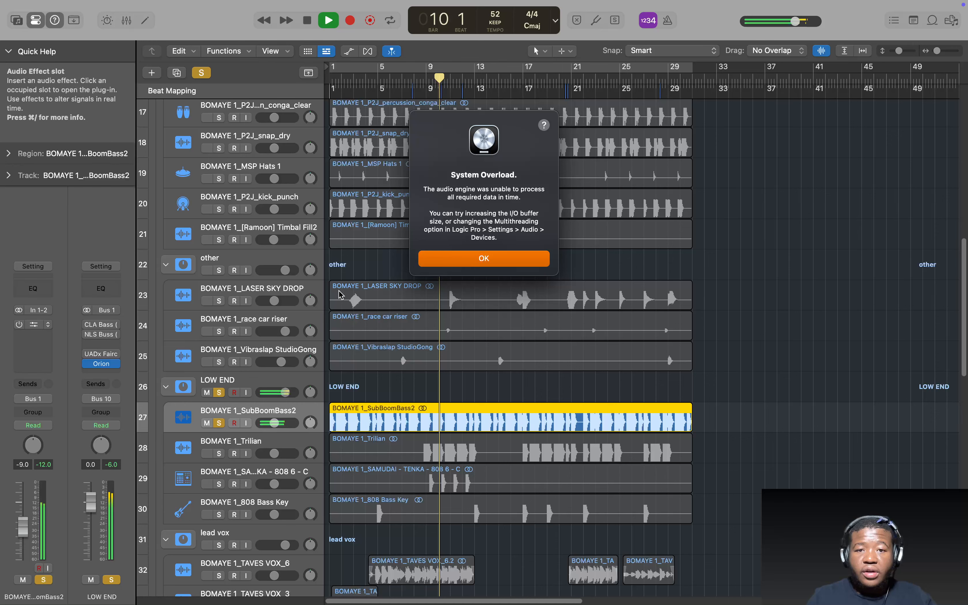
left_click(456, 264)
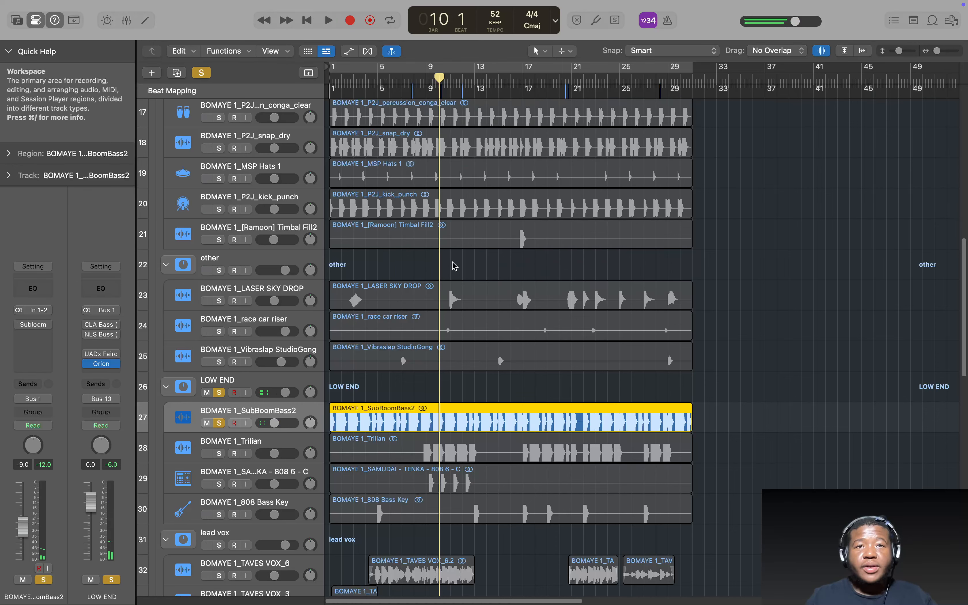
key("space")
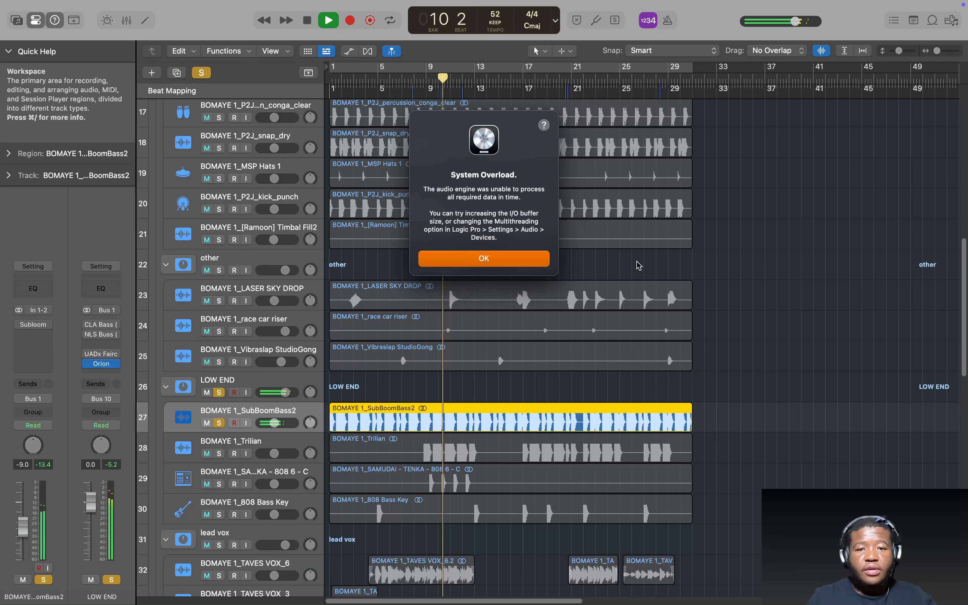
left_click(498, 268)
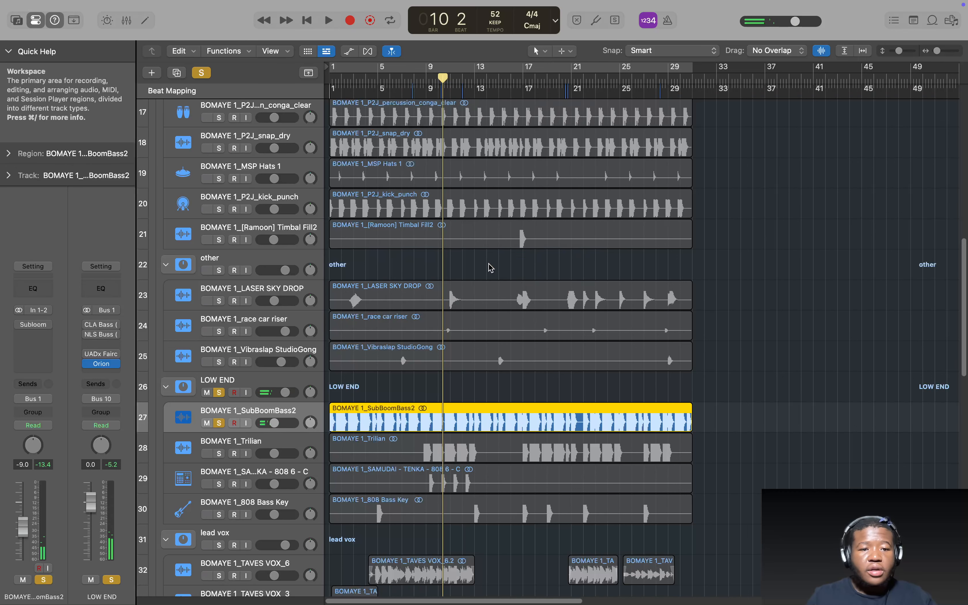
- Check the inserts on the other and drums stacks, then bypass Black Box on the music stack
left_click(224, 260)
mouse_move(88, 345)
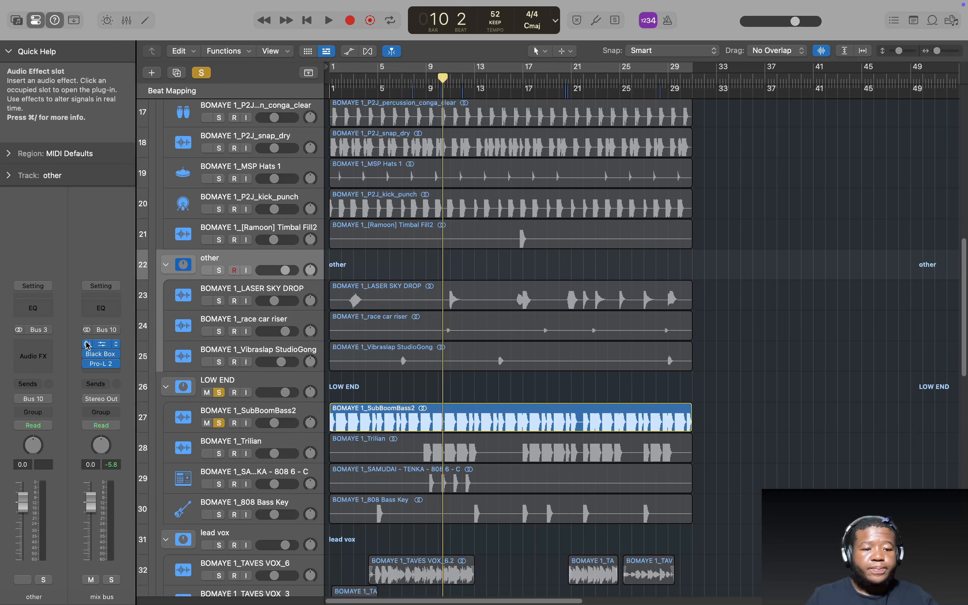
scroll(282, 259, "up", 8)
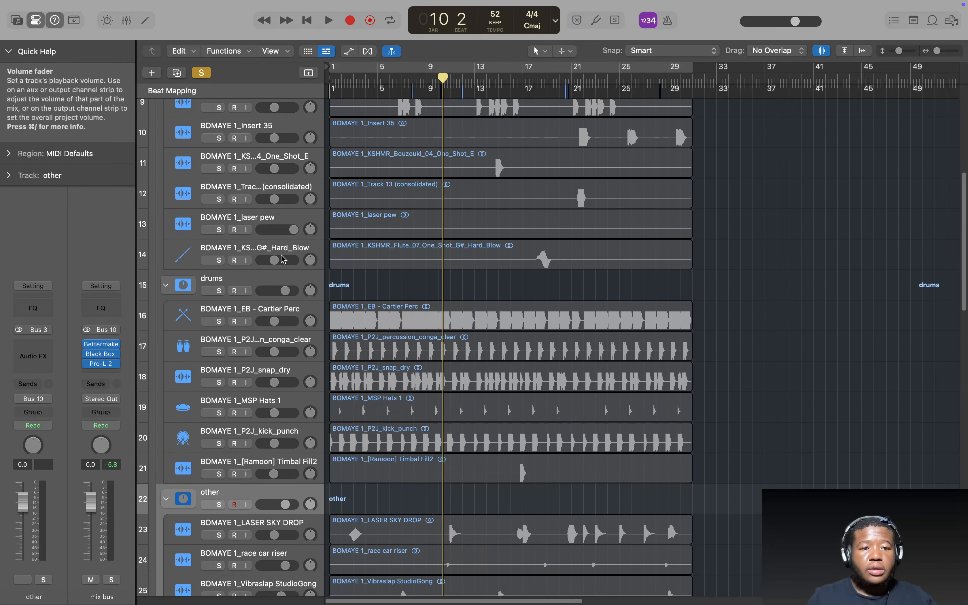
left_click(240, 280)
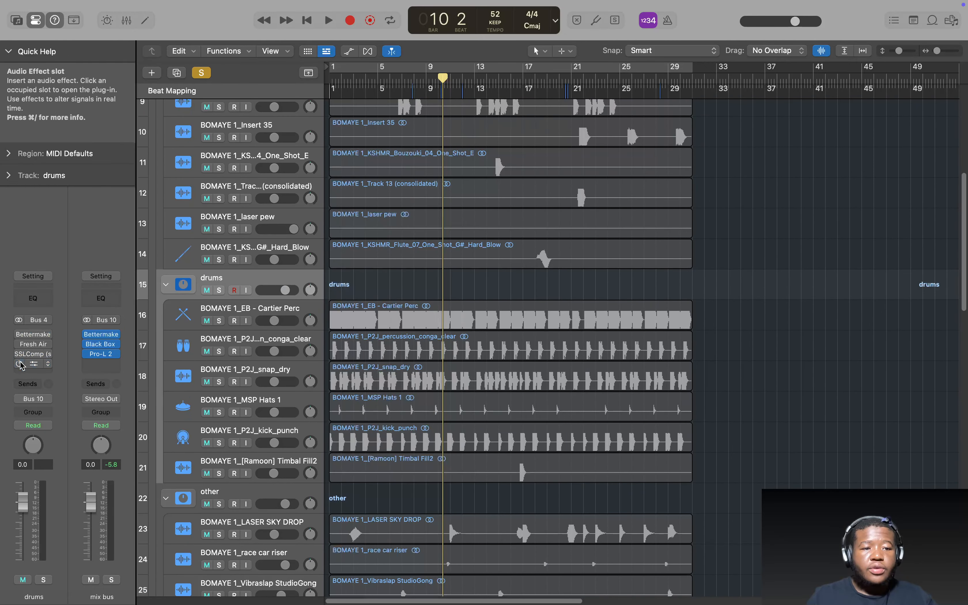
scroll(235, 137, "up", 8)
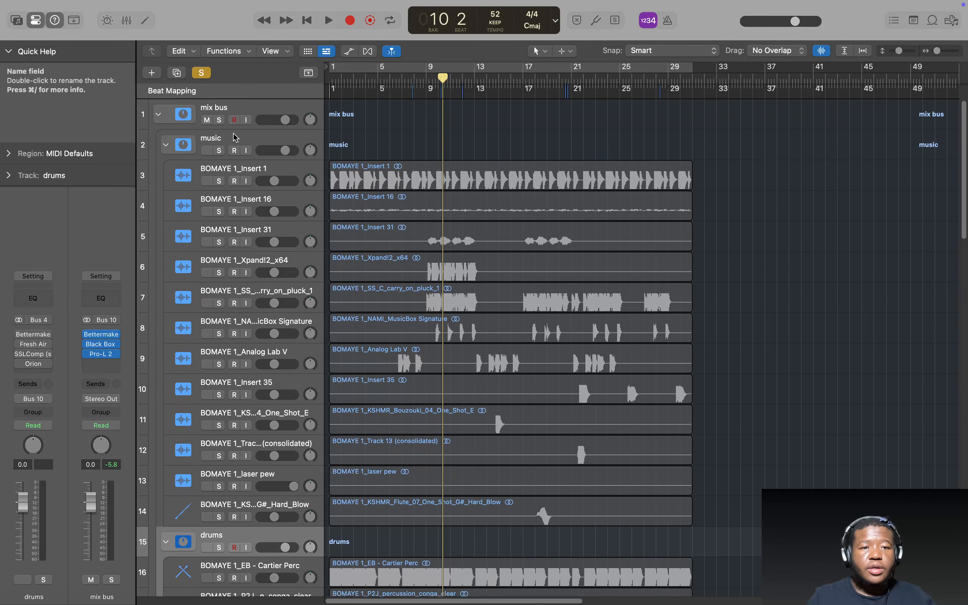
left_click(236, 138)
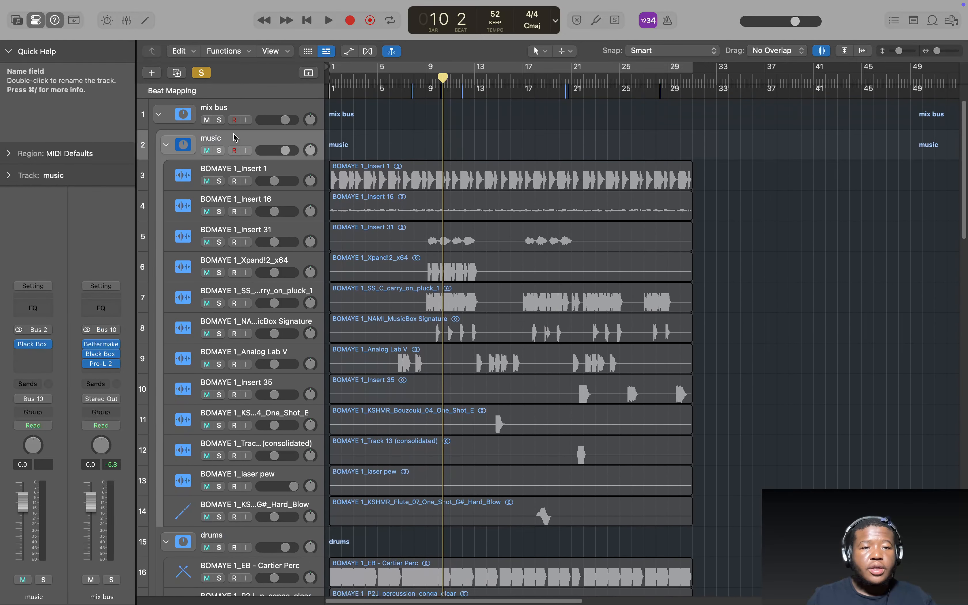
left_click(19, 344)
- Try to play the soloed low end from the start of the song, dismissing the system overload alert
scroll(374, 384, "down", 15)
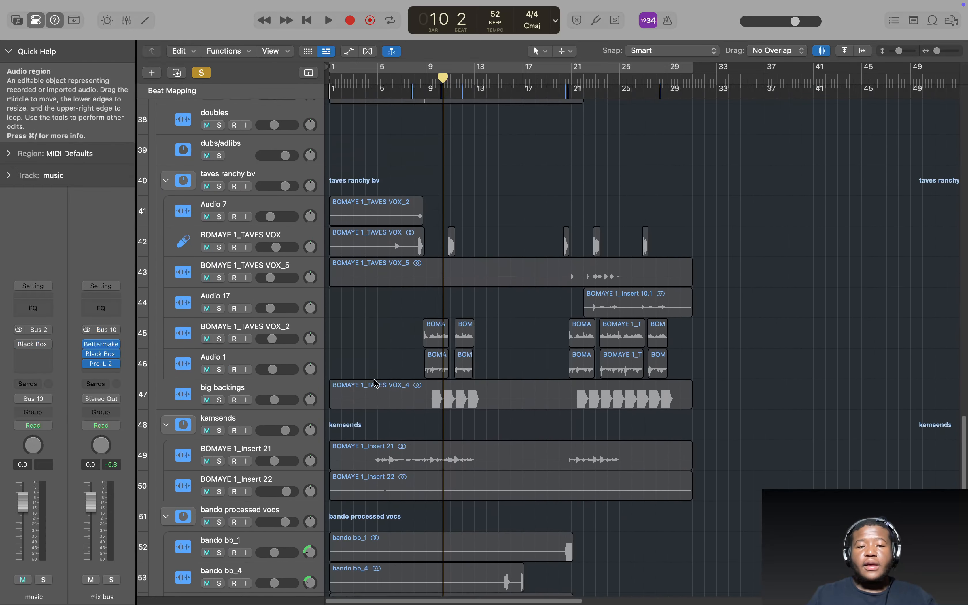
scroll(374, 384, "up", 15)
key("Return")
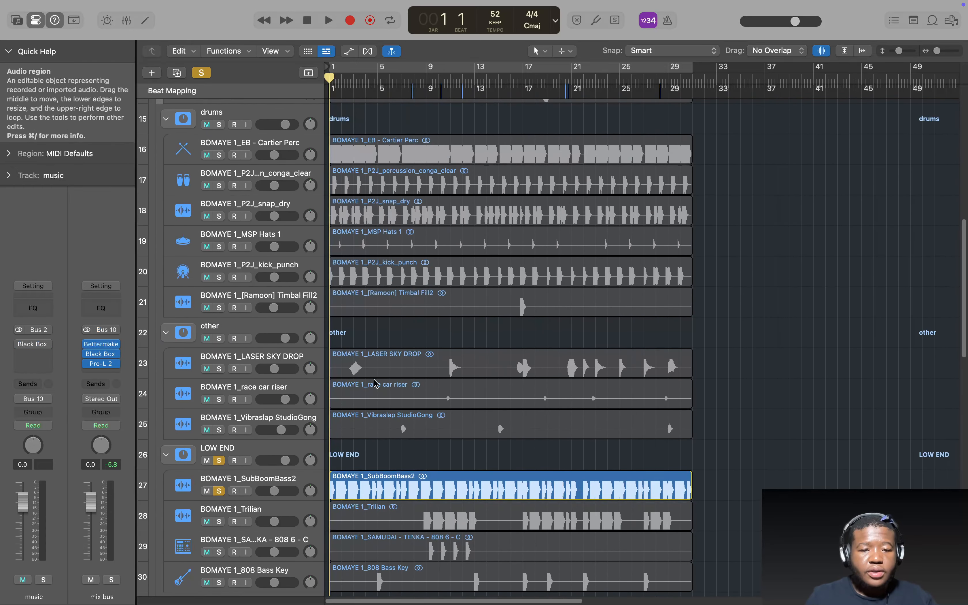
key("space")
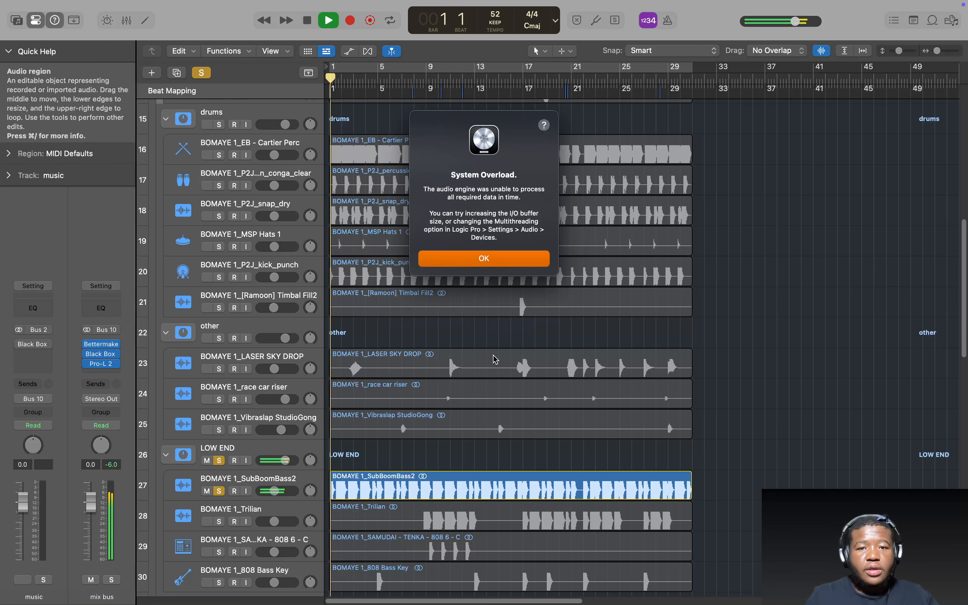
left_click(492, 256)
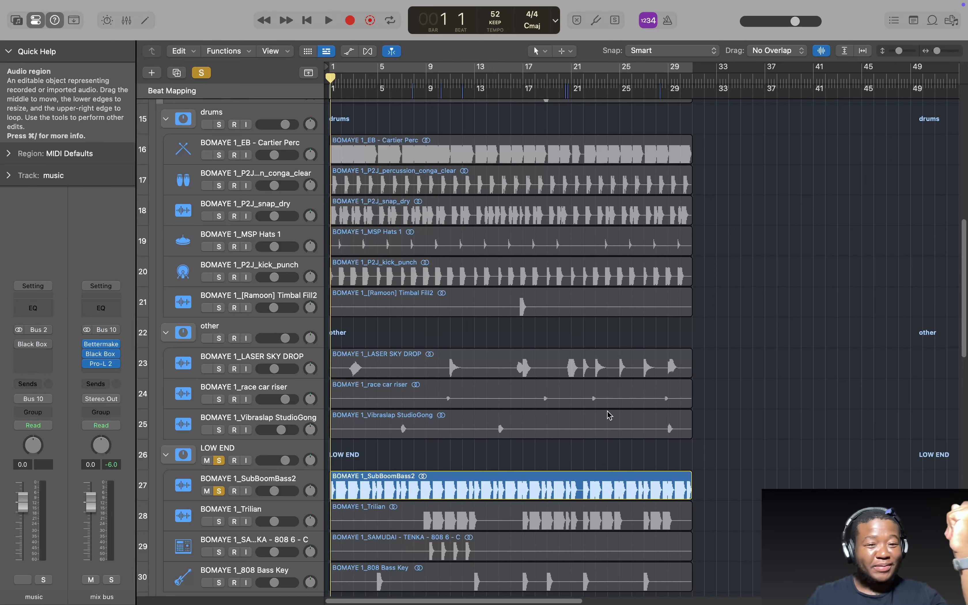
- Look through the tracks down to the bando processed vocs stack and inspect the channel strips of the first two lead vox tracks
scroll(488, 441, "down", 5)
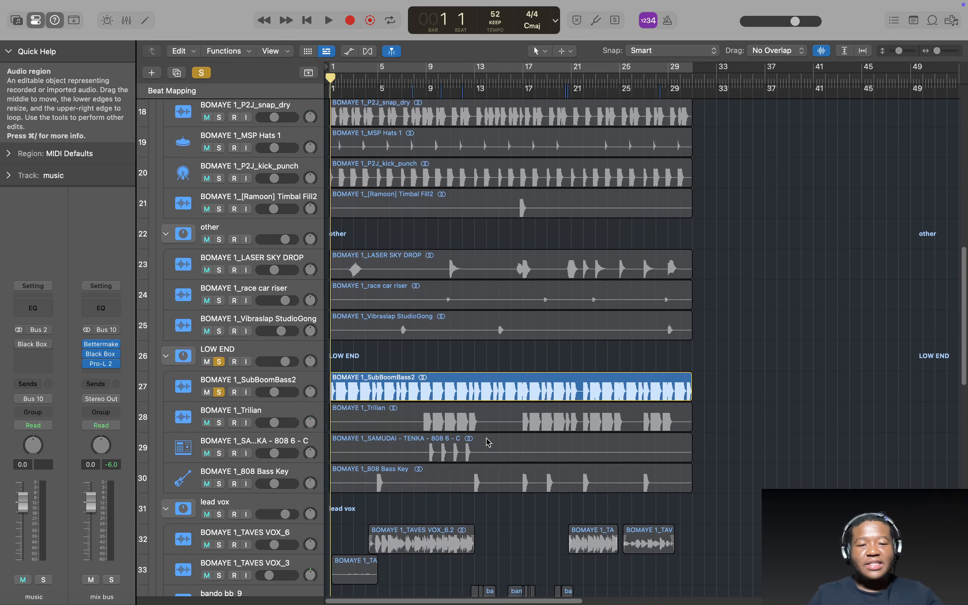
scroll(491, 395, "down", 2)
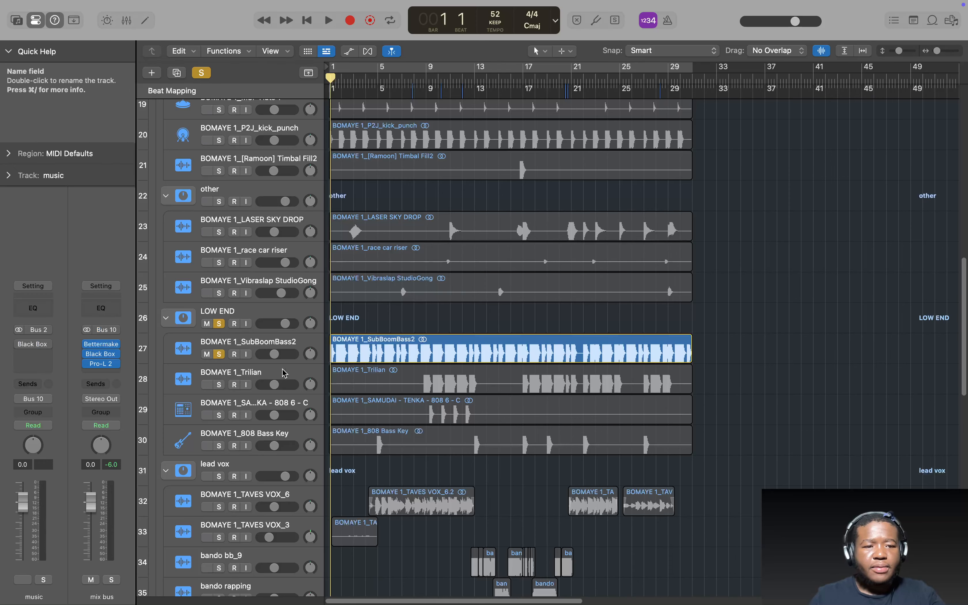
scroll(272, 380, "down", 15)
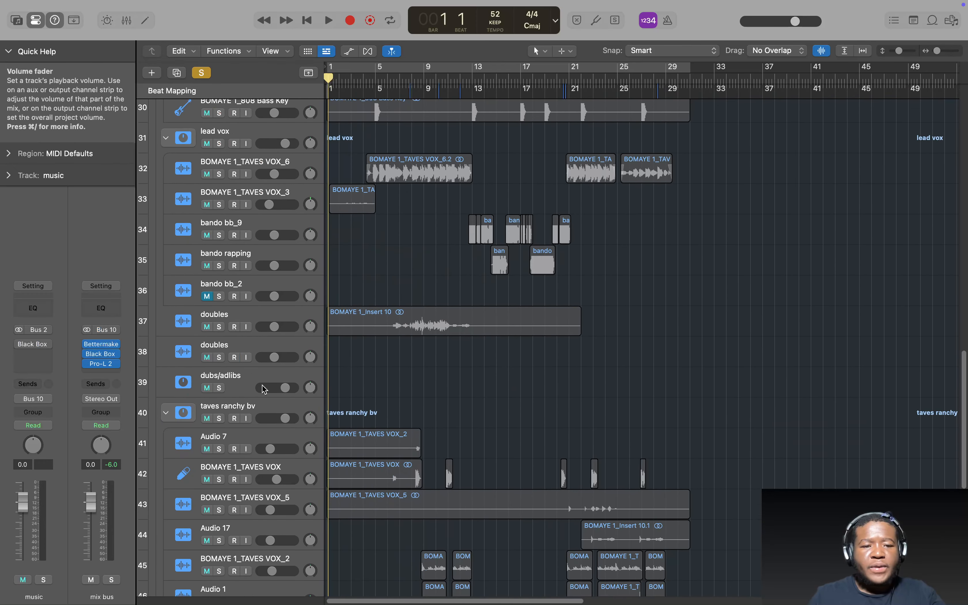
scroll(262, 389, "down", 8)
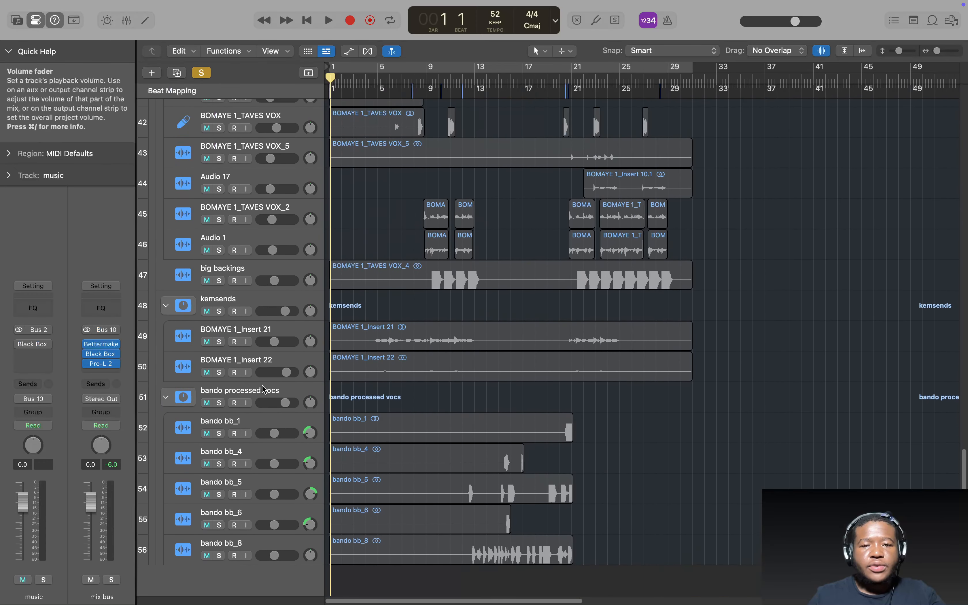
scroll(261, 384, "up", 15)
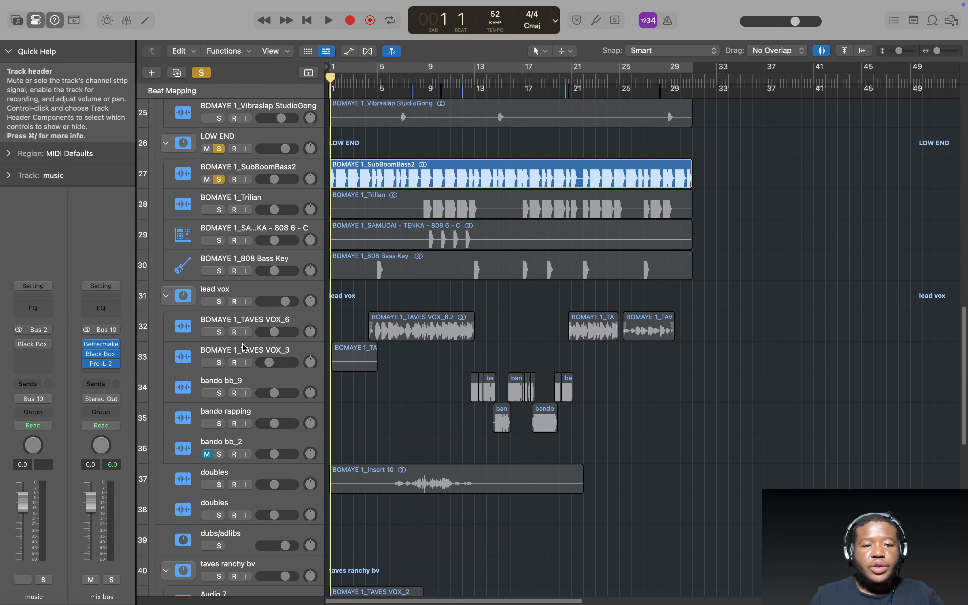
left_click(236, 317)
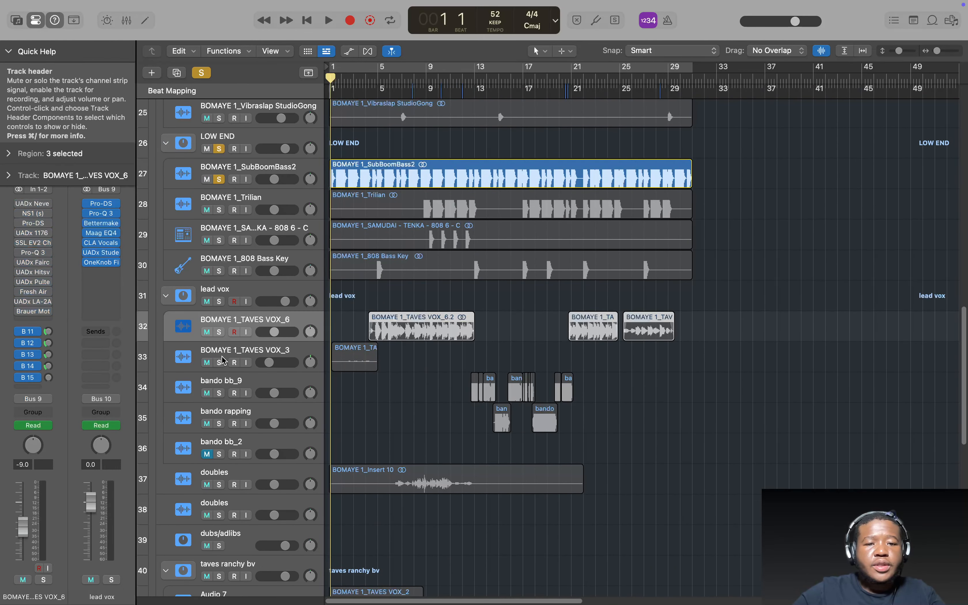
left_click(290, 353)
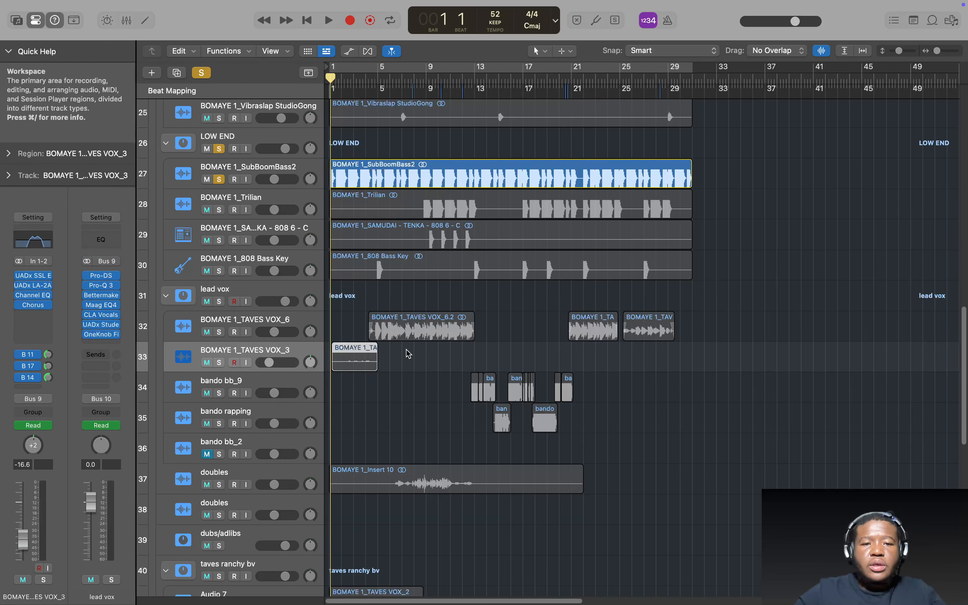
- Retry playback from bar 1, dismiss the overload alert and unsolo the LOW END stack
key("space")
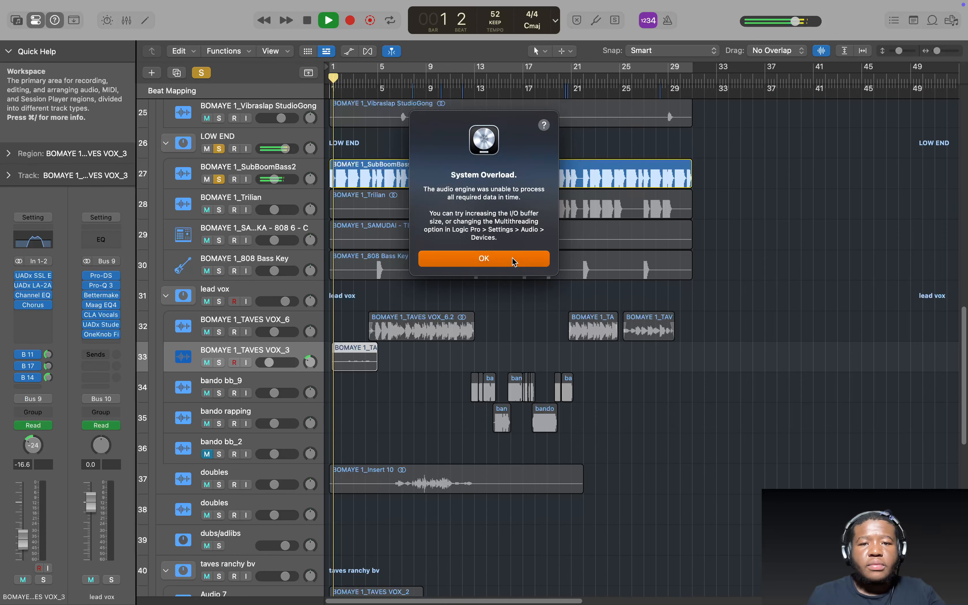
left_click(510, 260)
scroll(240, 243, "up", 3)
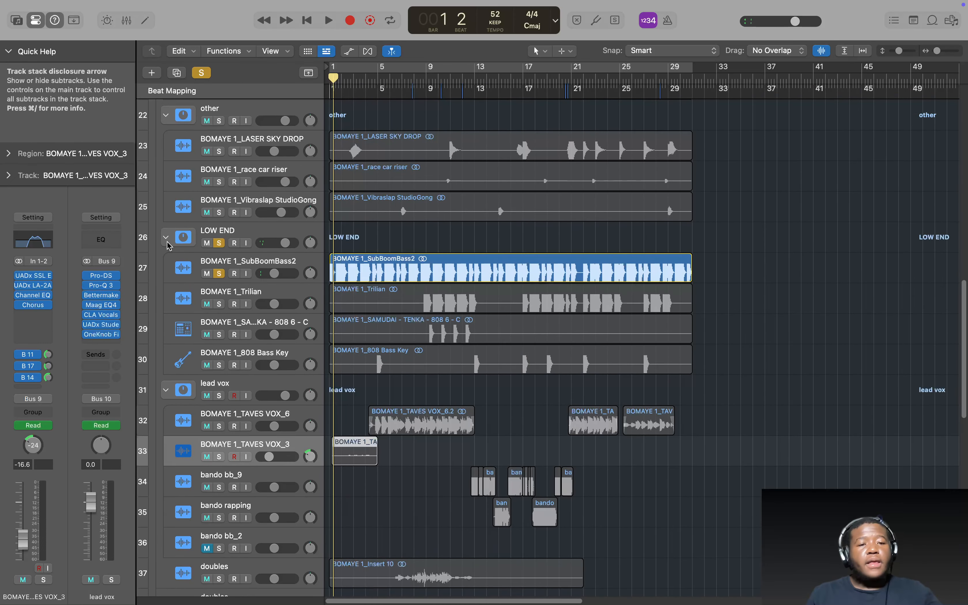
left_click(219, 243)
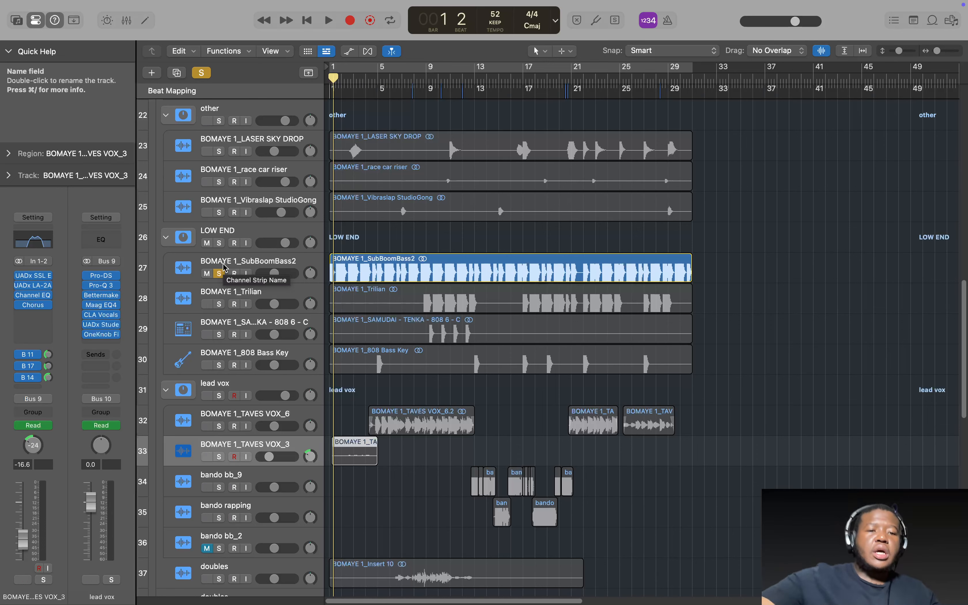
- Inspect the Pro-Q 3 EQ curve on the Trilian track and close the plug-in
left_click(277, 261)
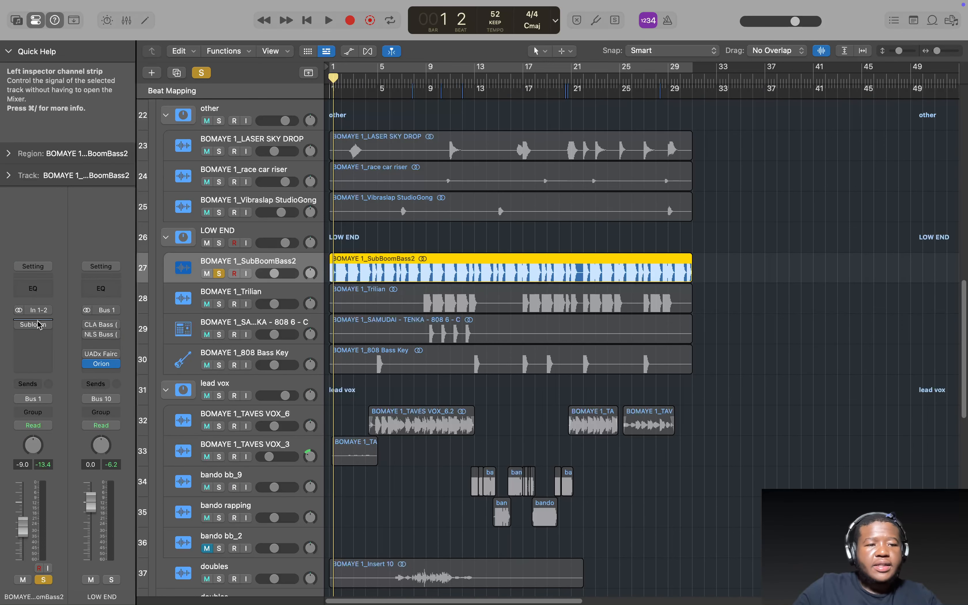
left_click(184, 307)
left_click(34, 324)
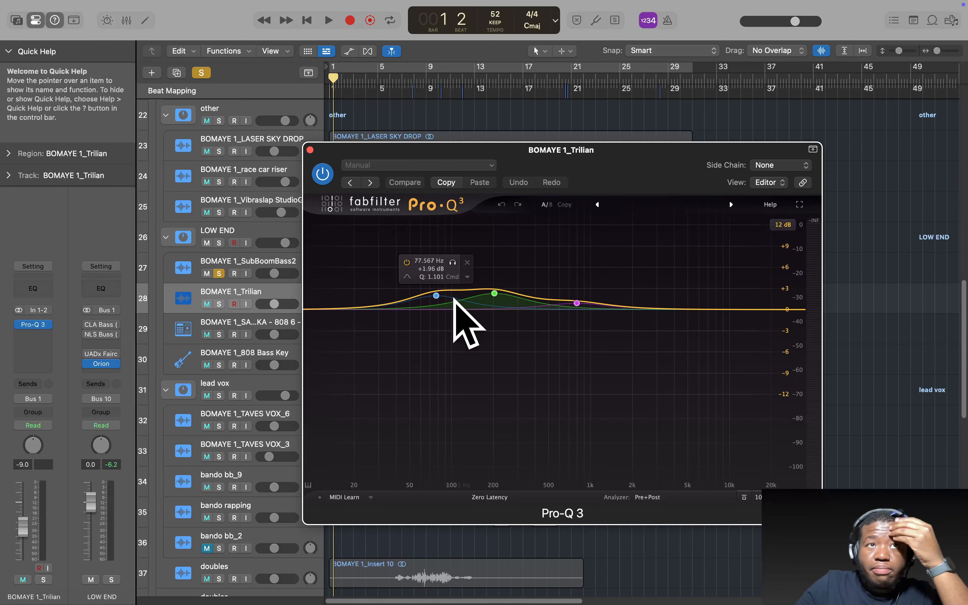
left_click(311, 150)
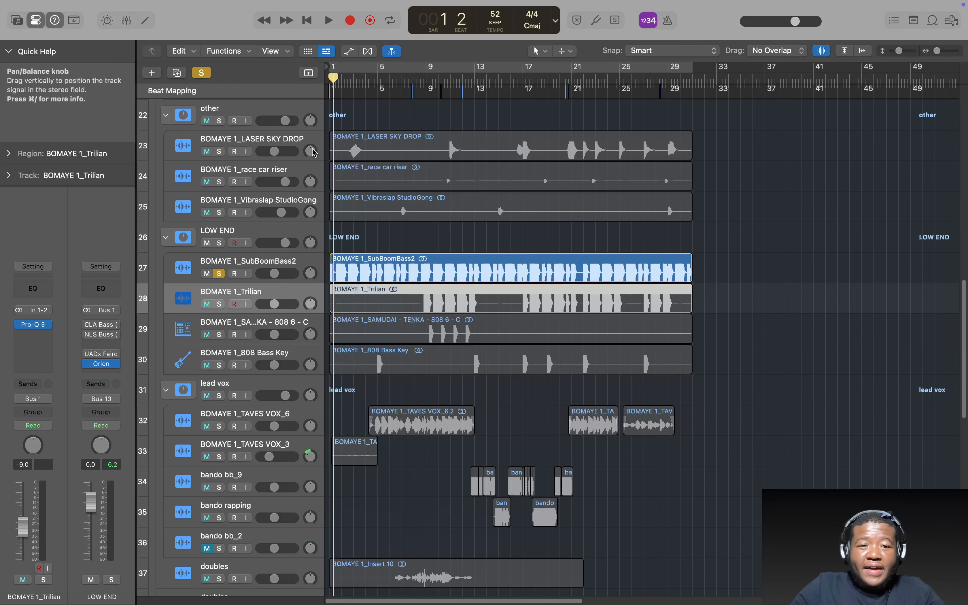
- Solo Trilian instead of SubBoomBass2, audition it from bar 9 with Pro-Q 3 bypassed and enabled, and return the playhead to bar 8
left_click(218, 273)
left_click(219, 304)
left_click(426, 82)
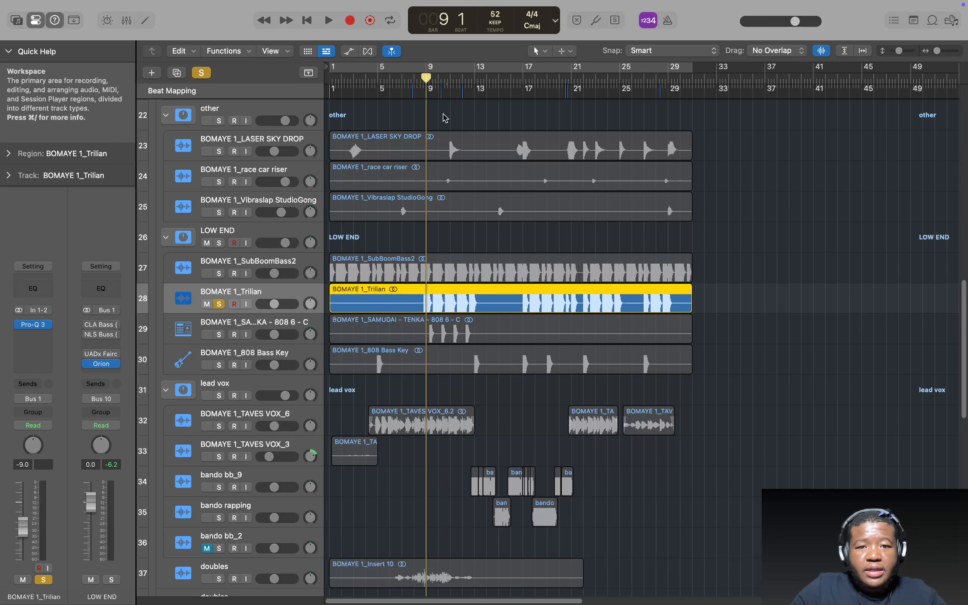
key("space")
key("space")
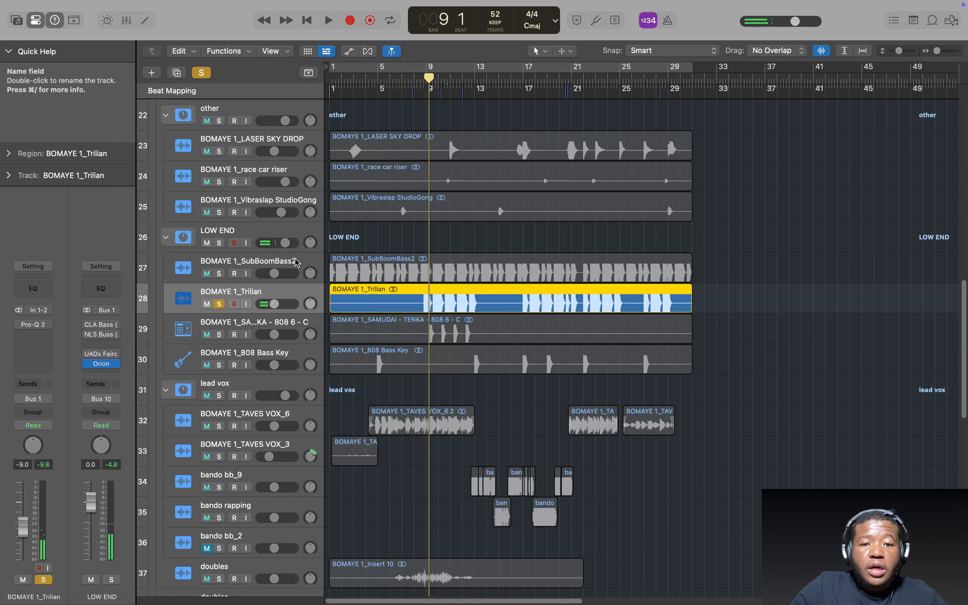
key("space")
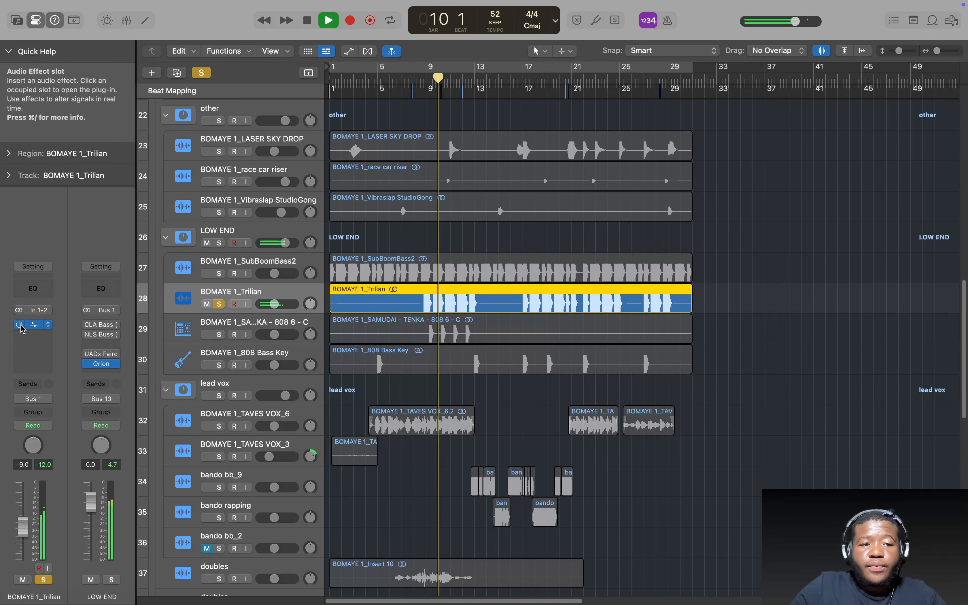
key("space")
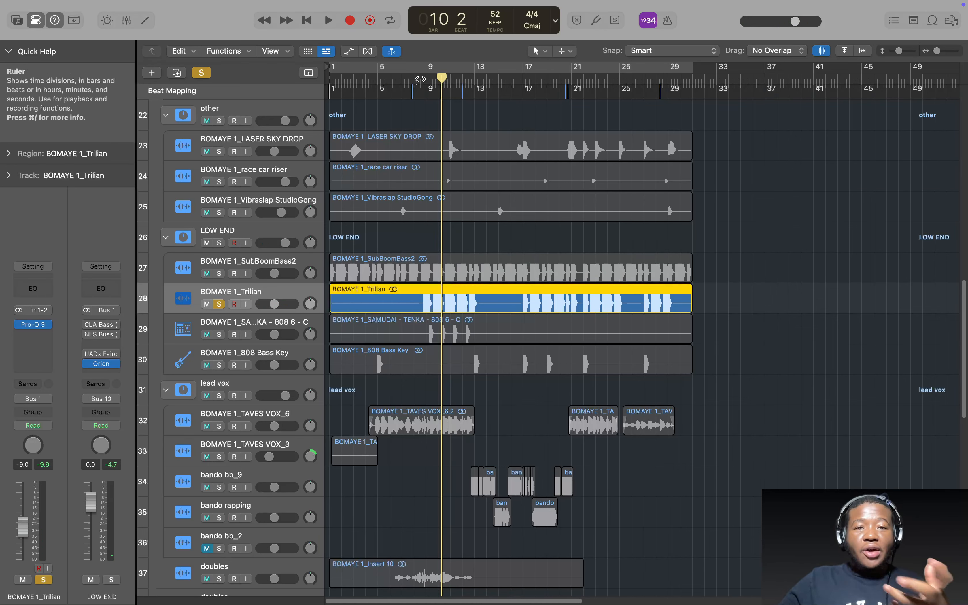
left_click(420, 76)
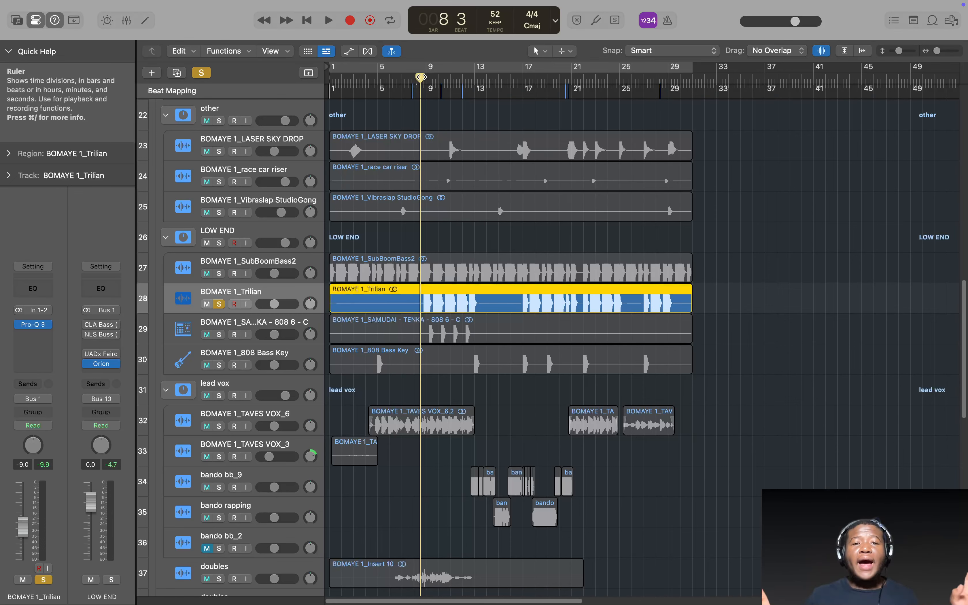
- Solo the P2J_kick_punch track and review its Subloom kick and sub settings, closing the plug-in
scroll(304, 240, "up", 10)
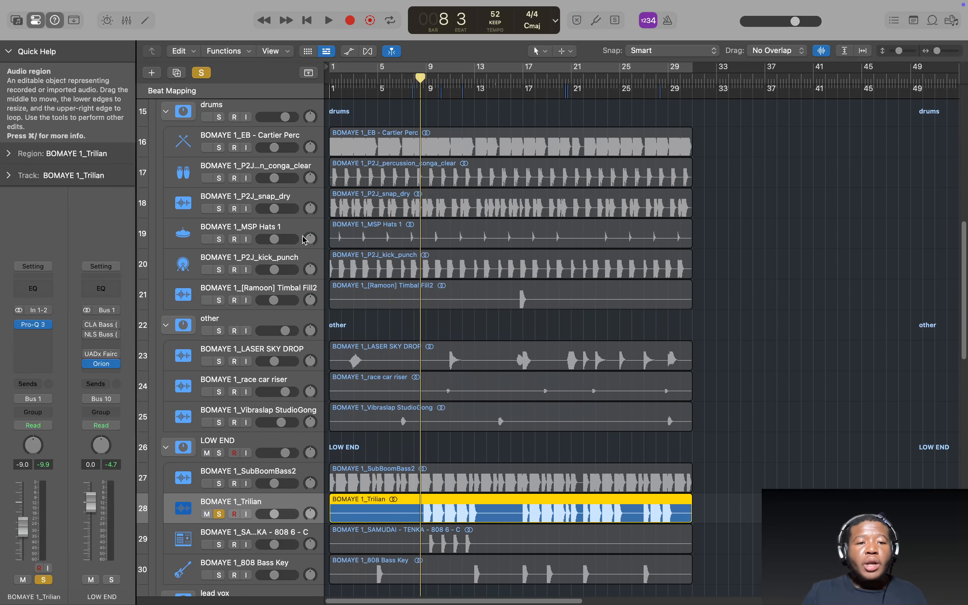
left_click(240, 263)
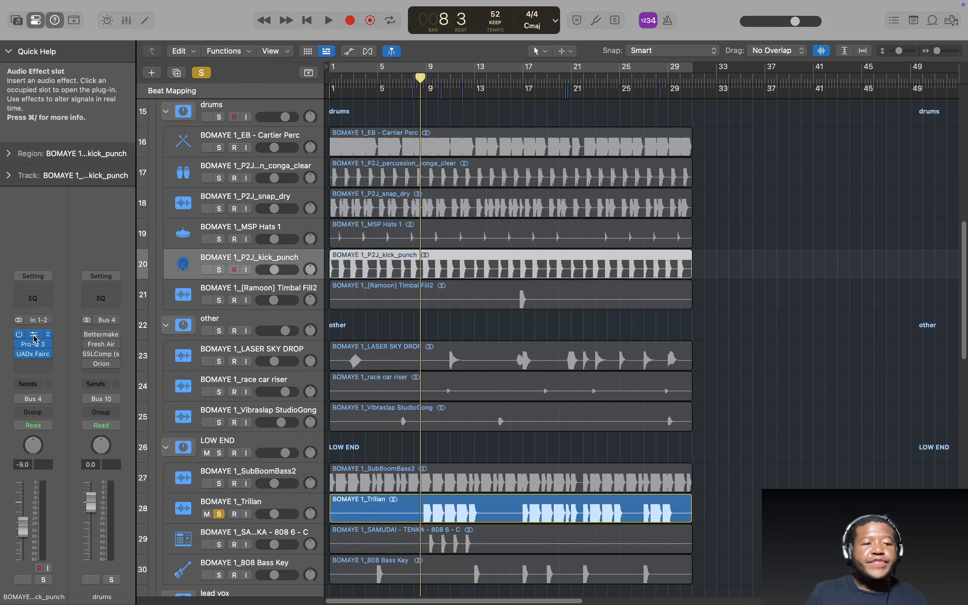
key("s")
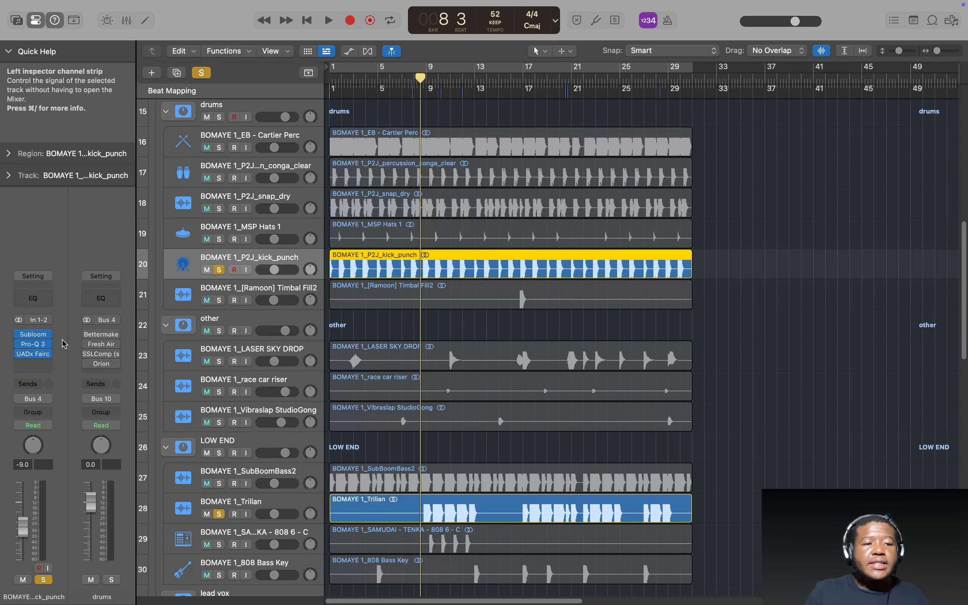
left_click(32, 338)
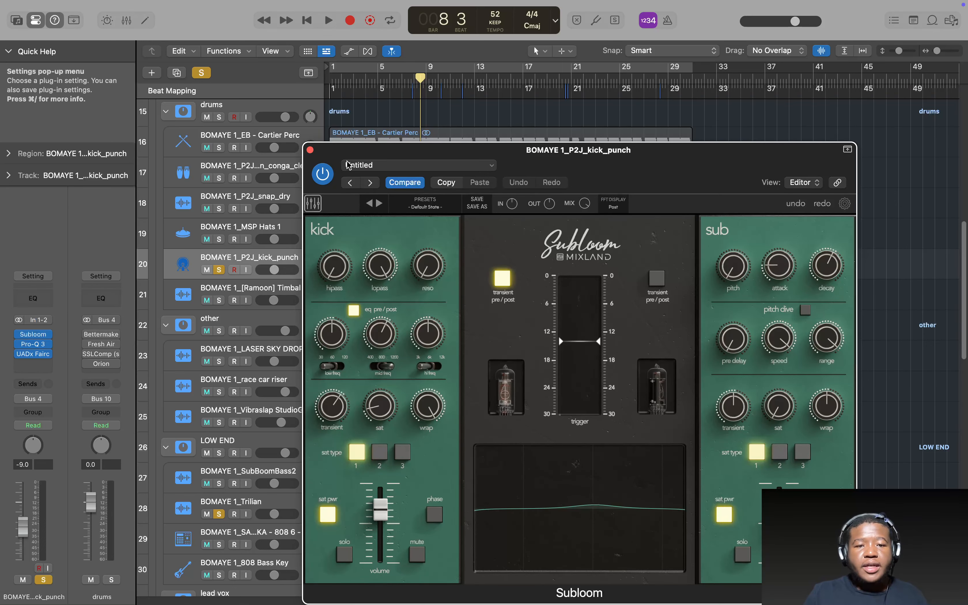
left_click(310, 151)
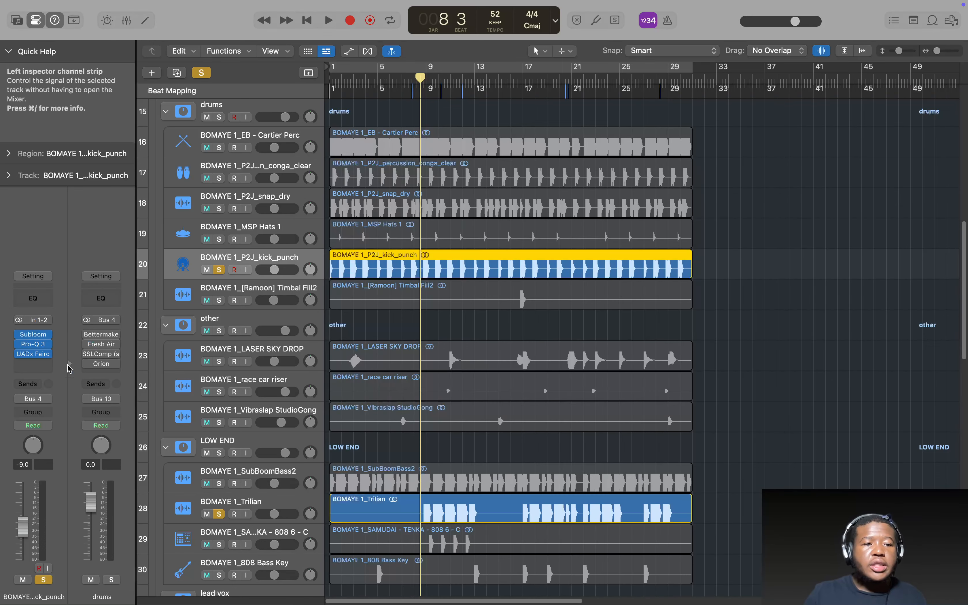
- Review the Pro-Q 3 bands on the P2J_kick_punch track and close the plug-in
left_click(35, 342)
left_click(30, 344)
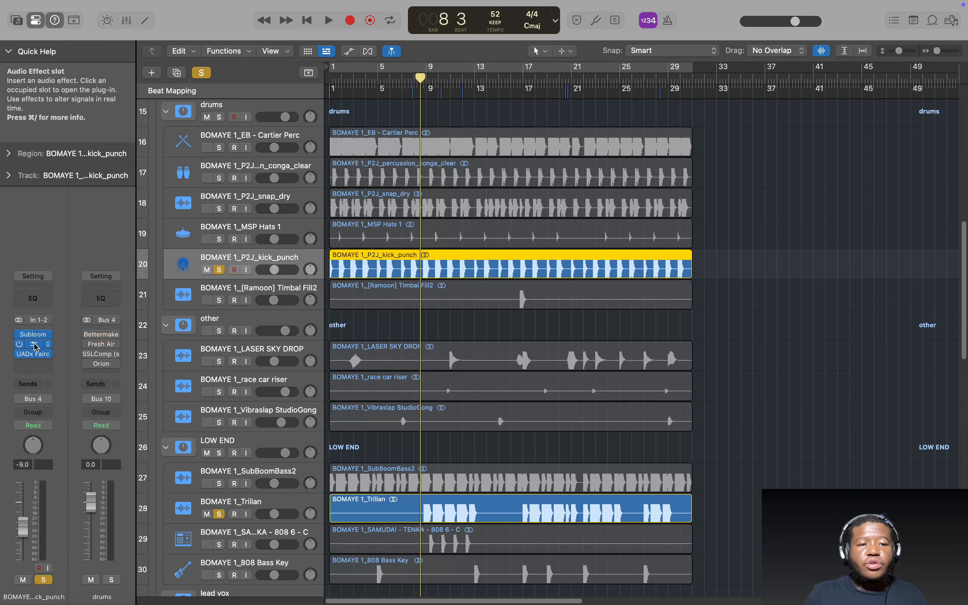
left_click(33, 344)
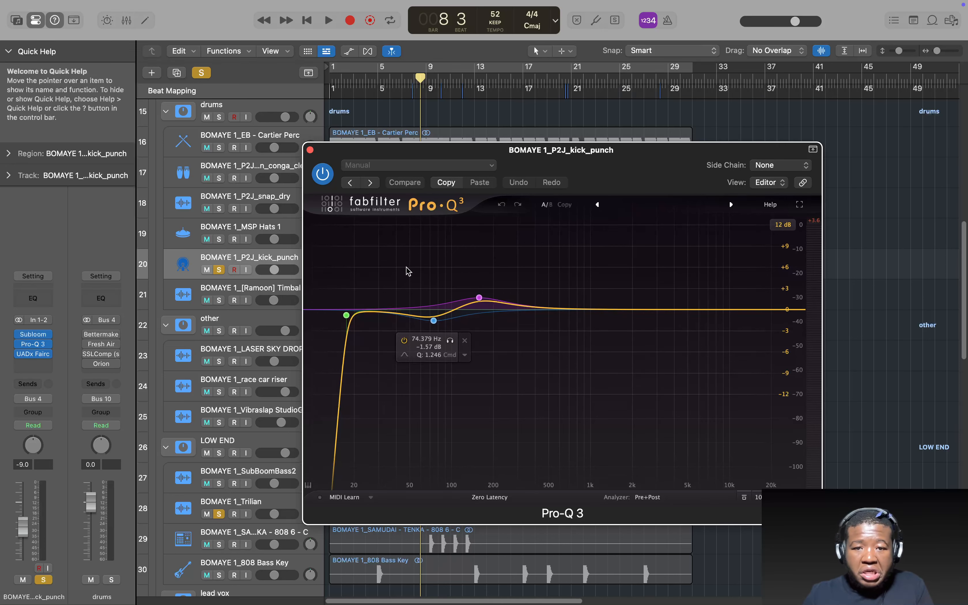
left_click(310, 149)
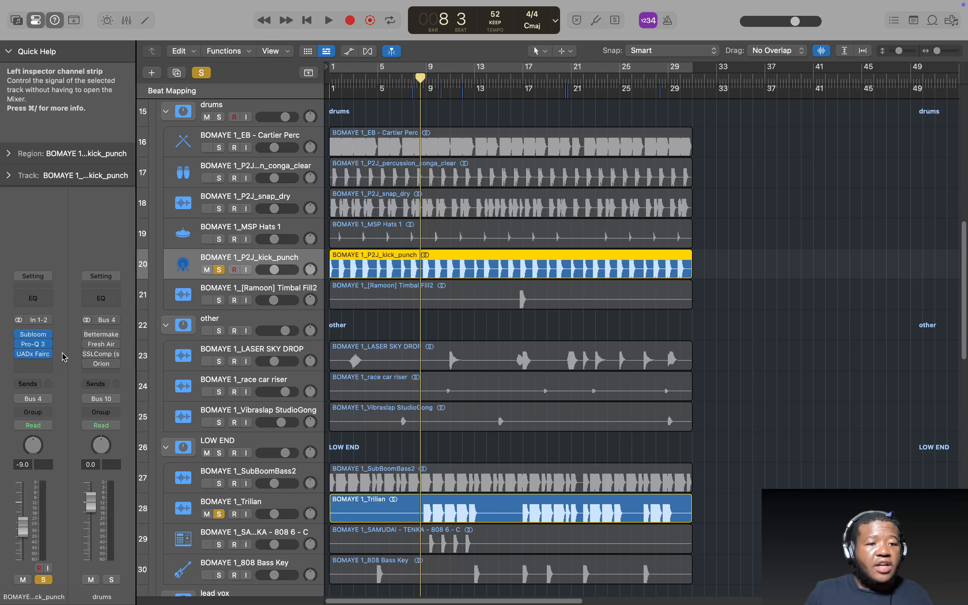
- Review the UADx Fairchild compressor on the P2J_kick_punch track, close it, and audition the soloed kick and Trilian from bar 8
left_click(32, 358)
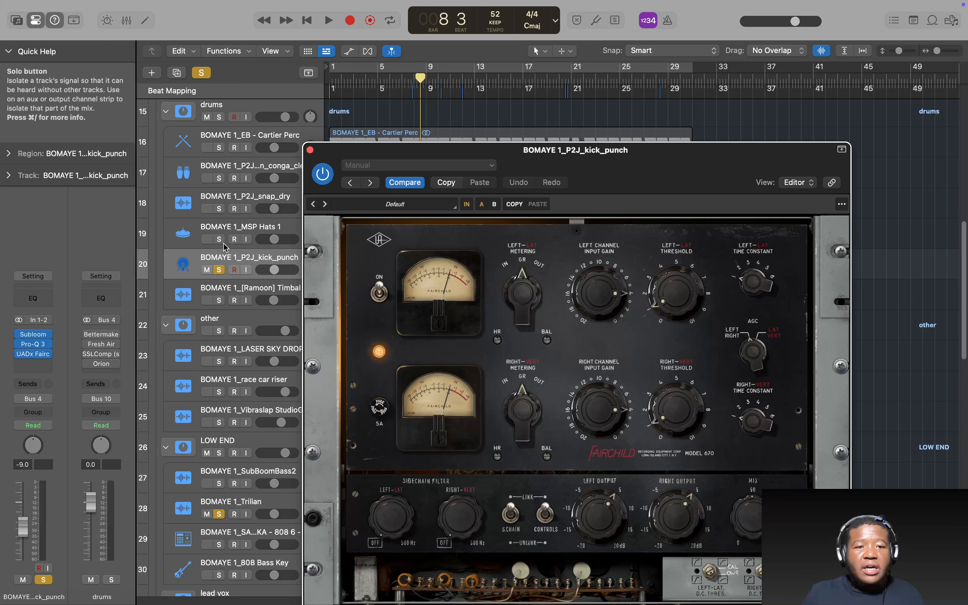
left_click(310, 150)
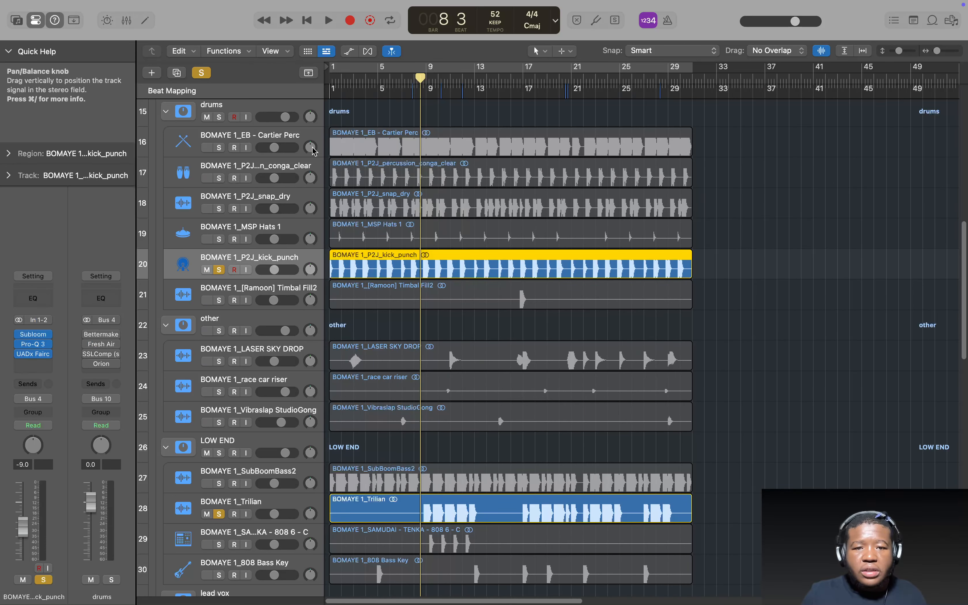
key("space")
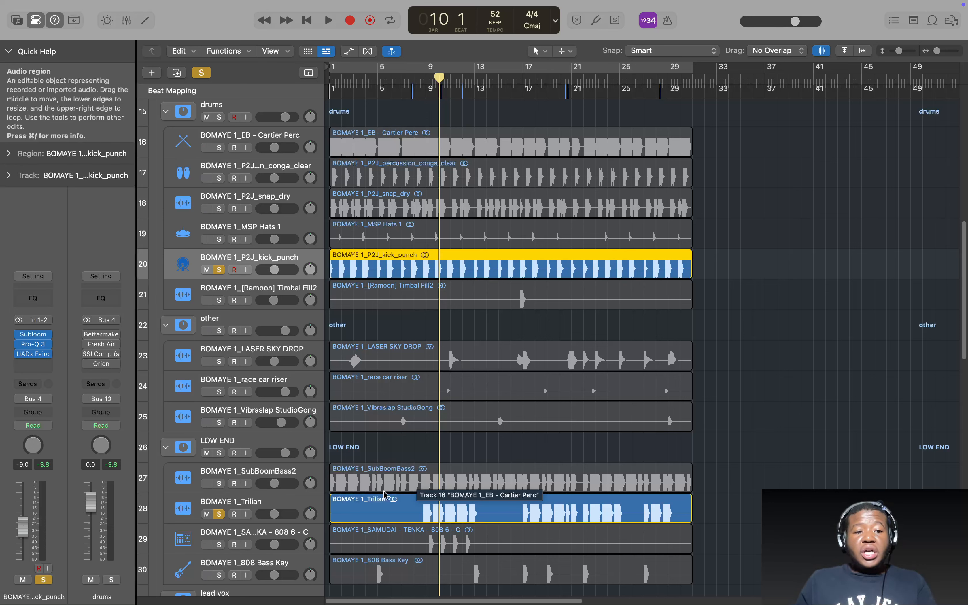
- Add SubBoomBass2 to the soloed kick and Trilian and audition the three tracks together from bar 10
left_click(220, 483)
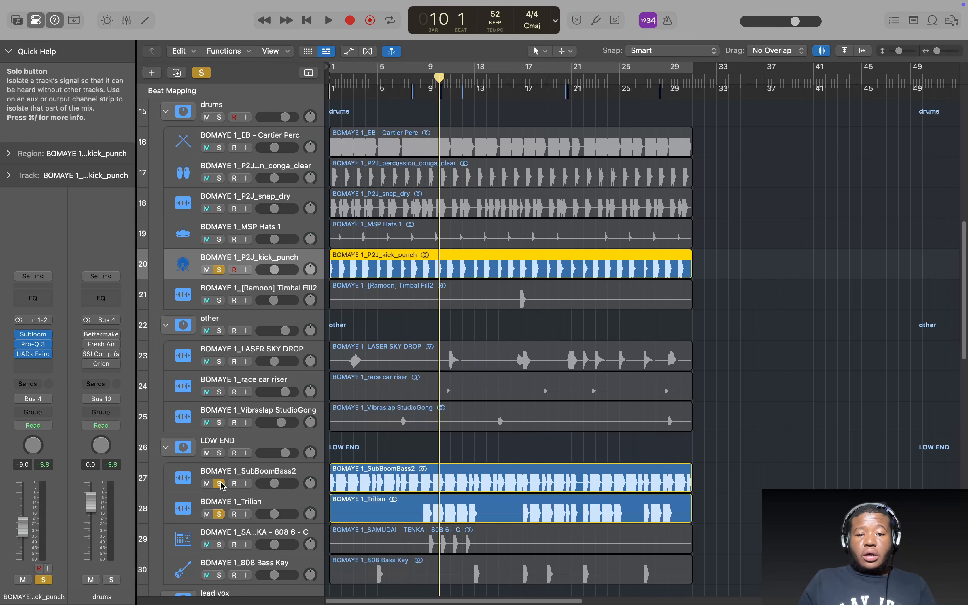
key("space")
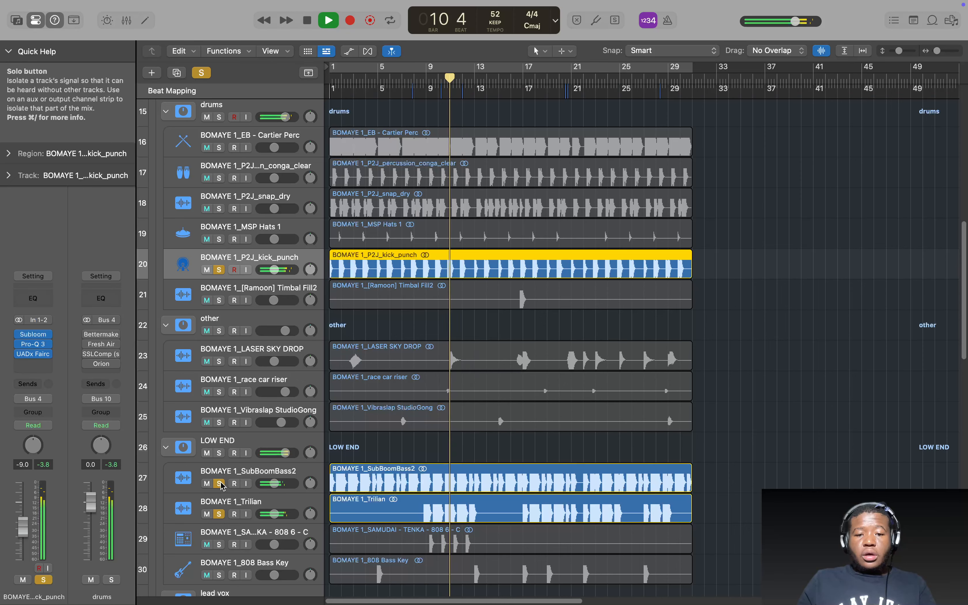
key("space")
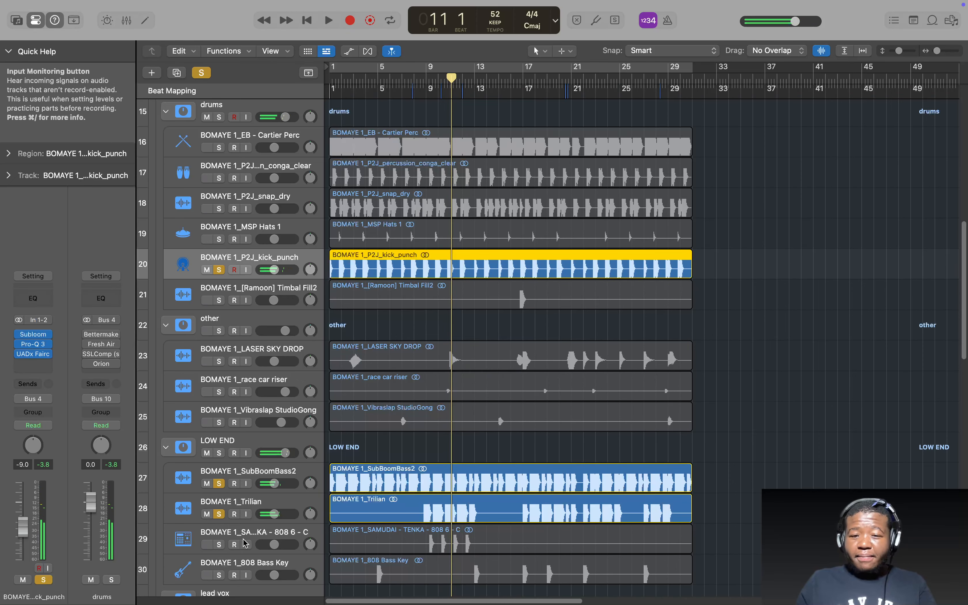
- Solo the SAMUDAI - TENKA 808 track in place of SubBoomBass2 and Trilian, and select it
scroll(281, 460, "down", 3)
scroll(281, 460, "down", 1)
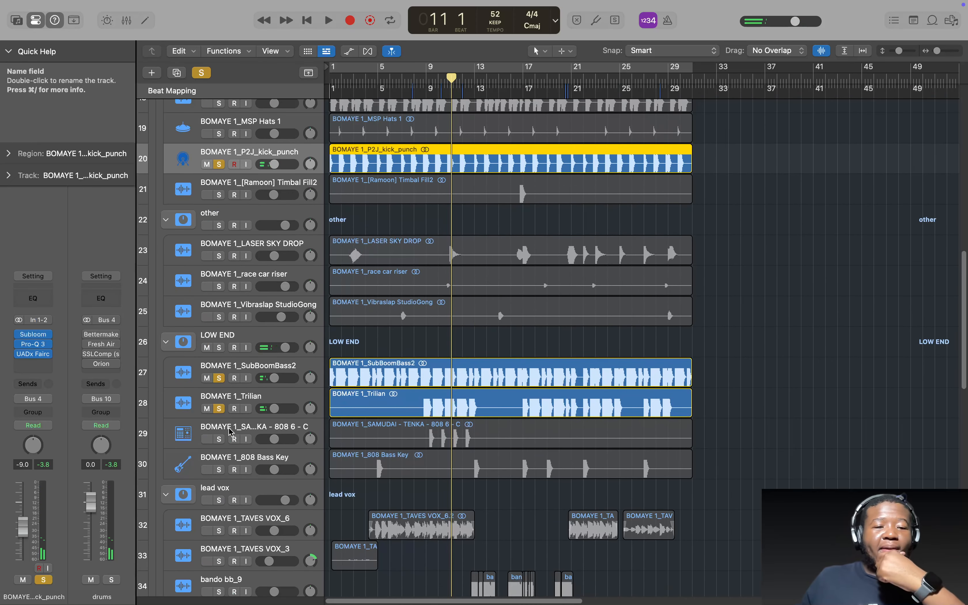
left_click(219, 439)
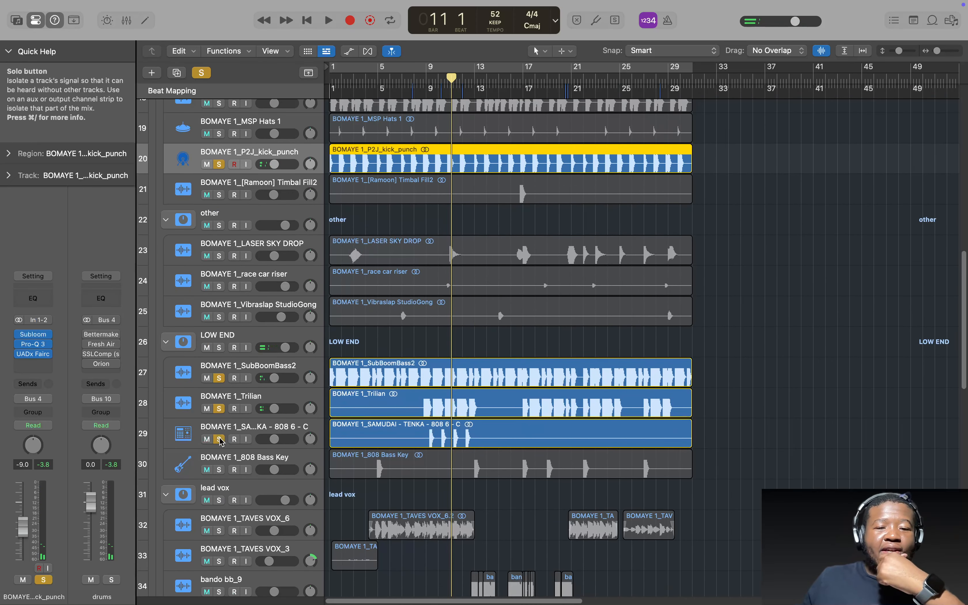
left_click(219, 378)
left_click(219, 408)
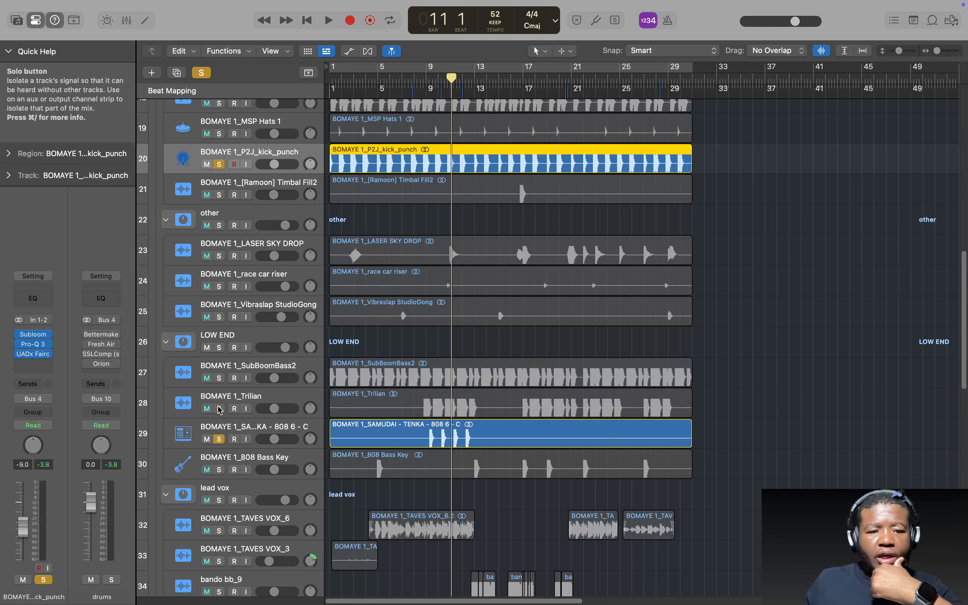
left_click(265, 398)
left_click(316, 427)
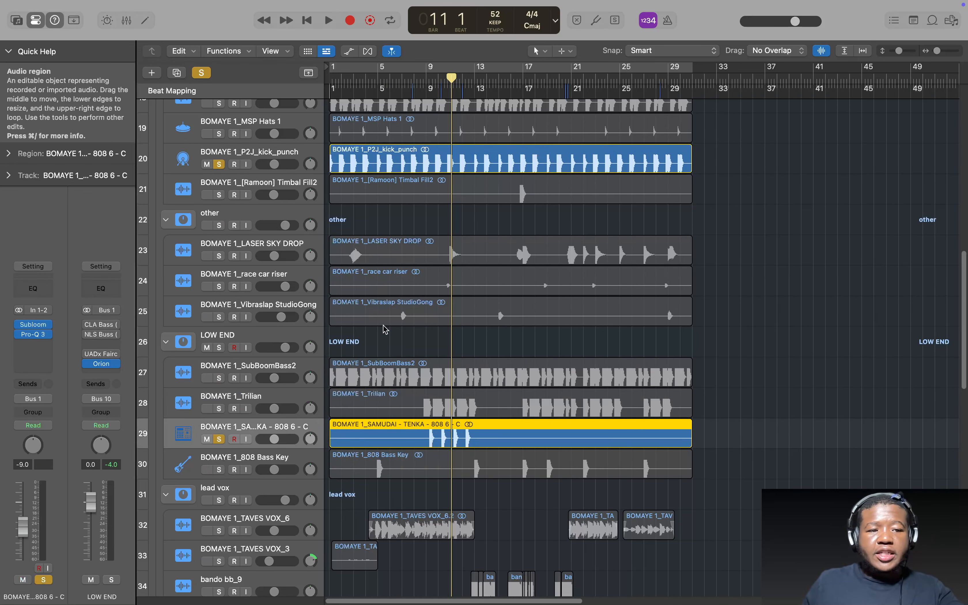
- Audition the SAMUDAI - TENKA 808 track from bar 8, removing P2J_kick_punch from the solo during playback
left_click(412, 81)
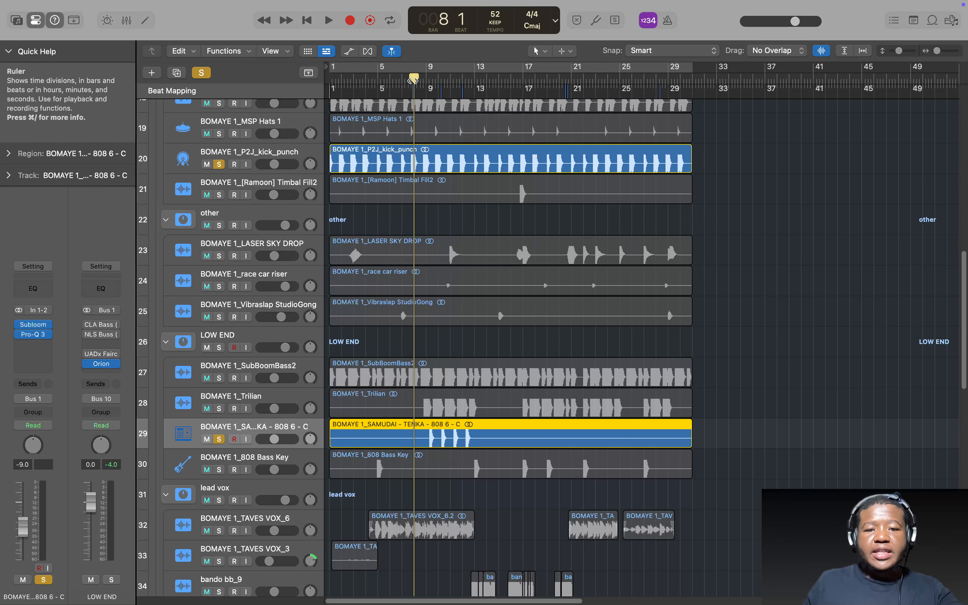
key("space")
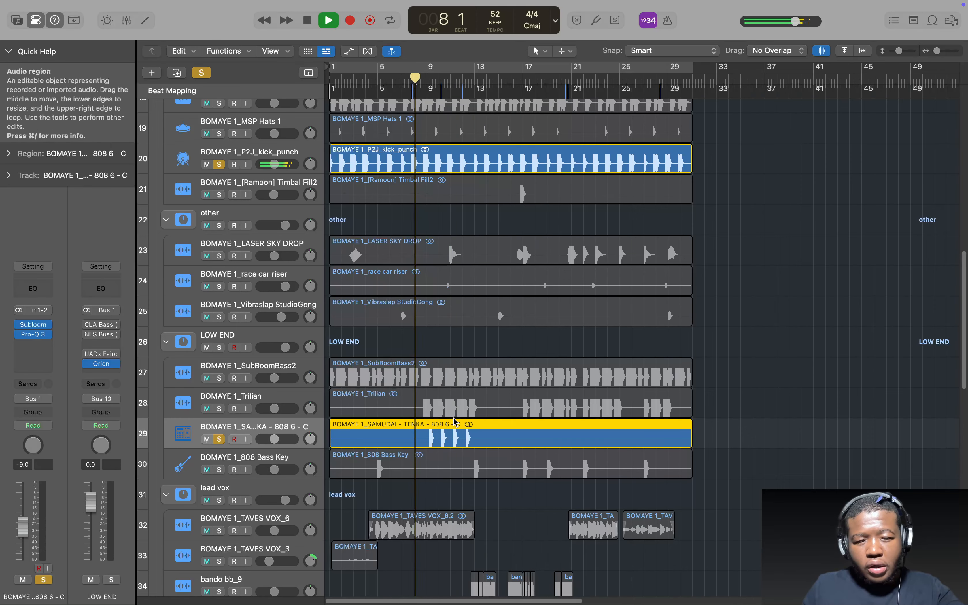
scroll(452, 428, "up", 5)
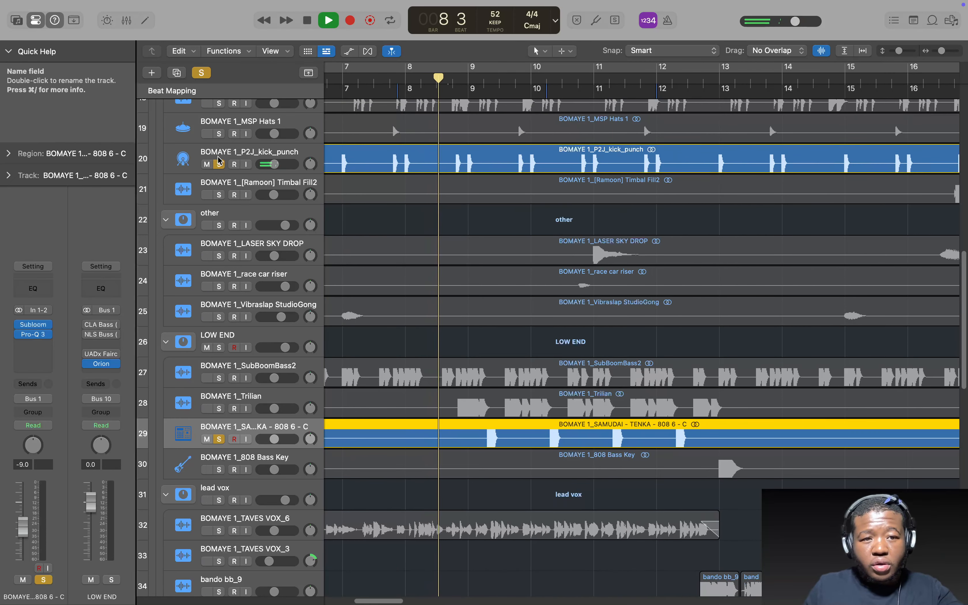
left_click(218, 164)
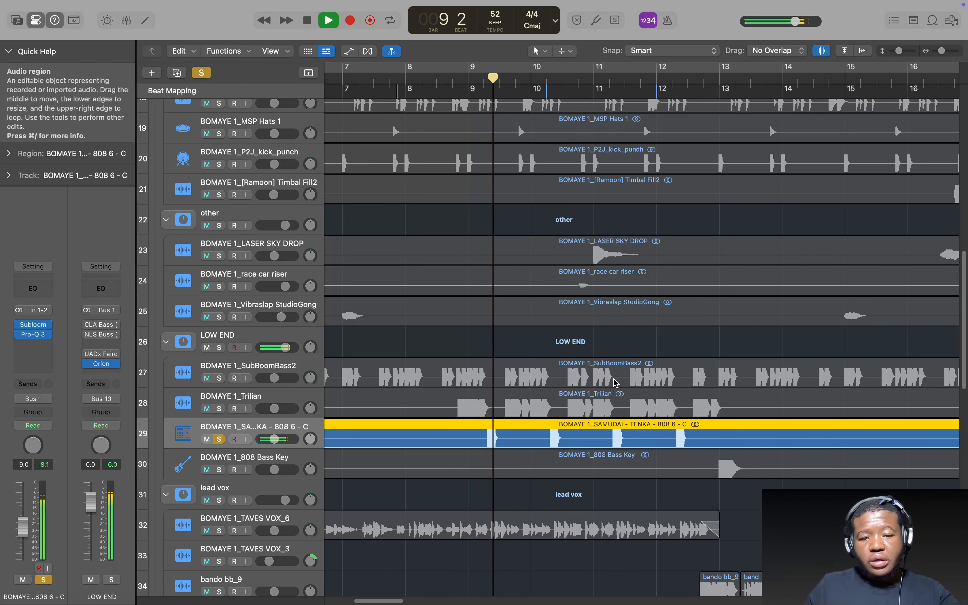
key("space")
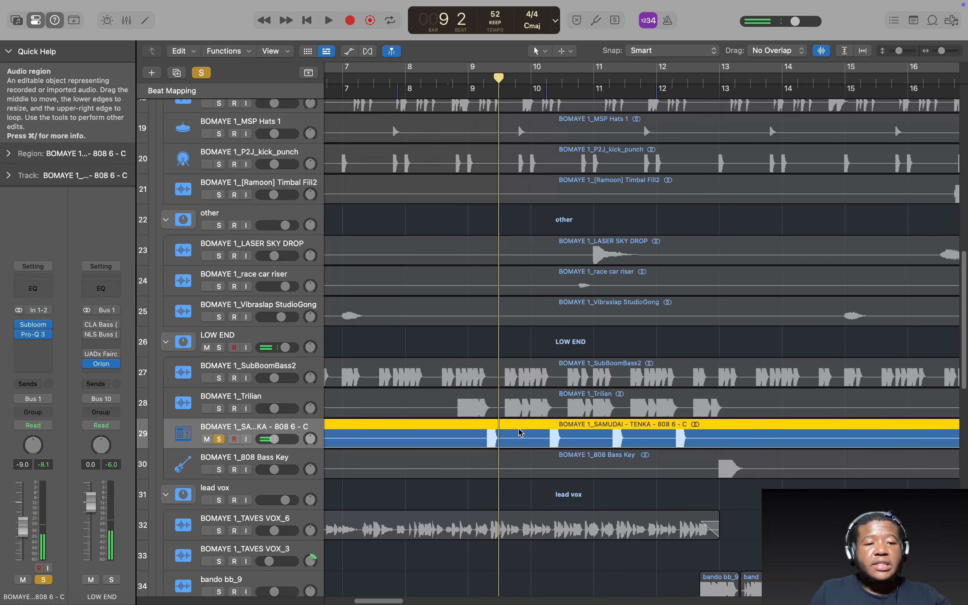
- Solo SubBoomBass2 and the drums stack alongside the SAMUDAI - TENKA 808 track, and select the drums stack
left_click(218, 378)
left_click(218, 416)
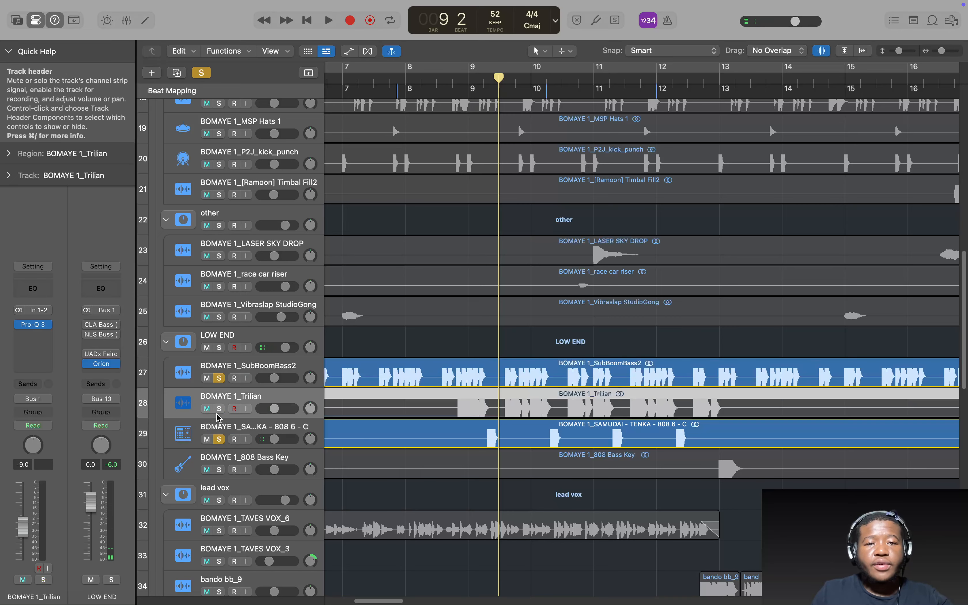
scroll(218, 416, "up", 5)
left_click(218, 216)
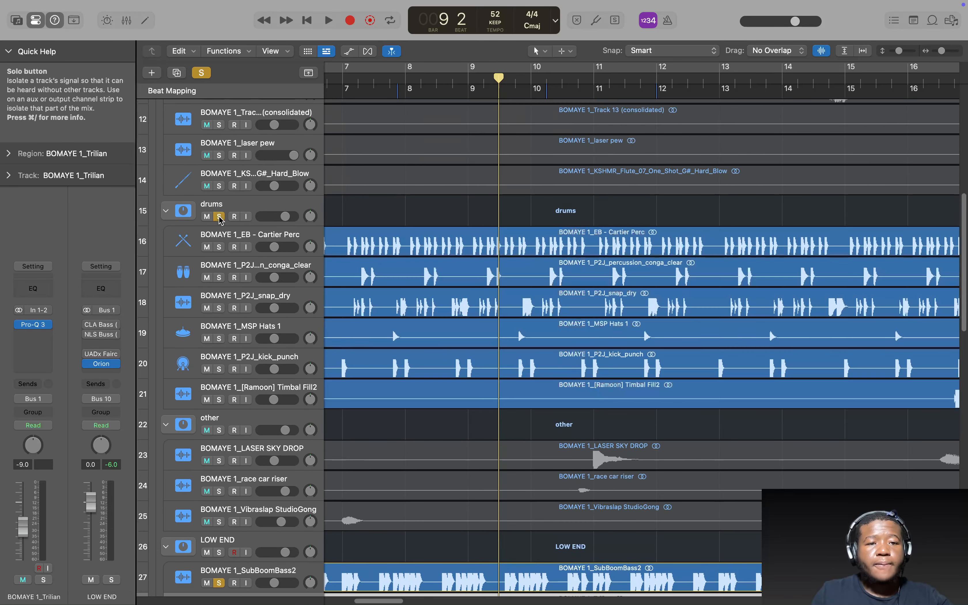
left_click(212, 204)
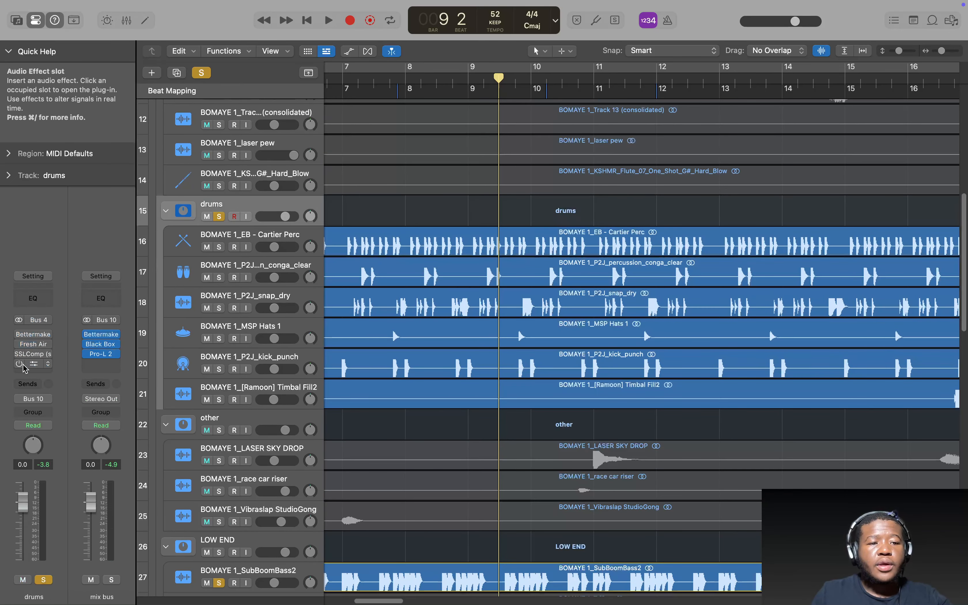
- Audition the soloed drums and bass tracks from bar 9, adding Trilian to the solo during playback
key("space")
scroll(547, 457, "down", 5)
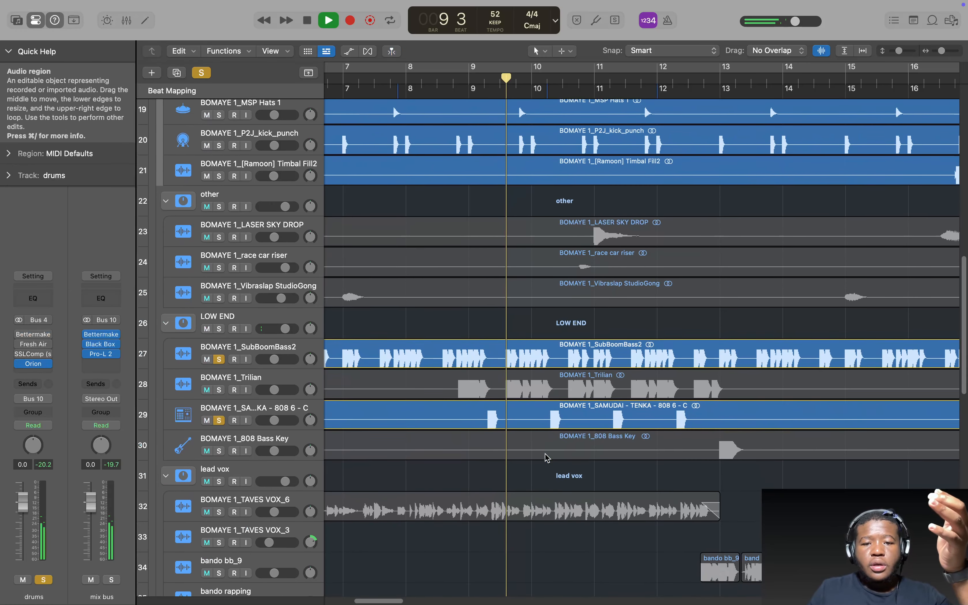
scroll(547, 458, "down", 2)
left_click(218, 357)
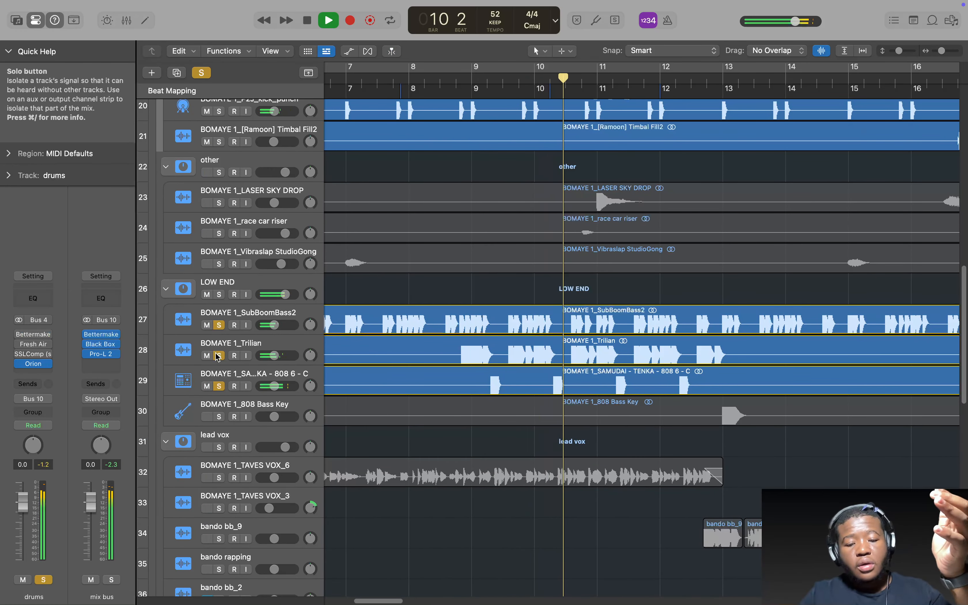
key("space")
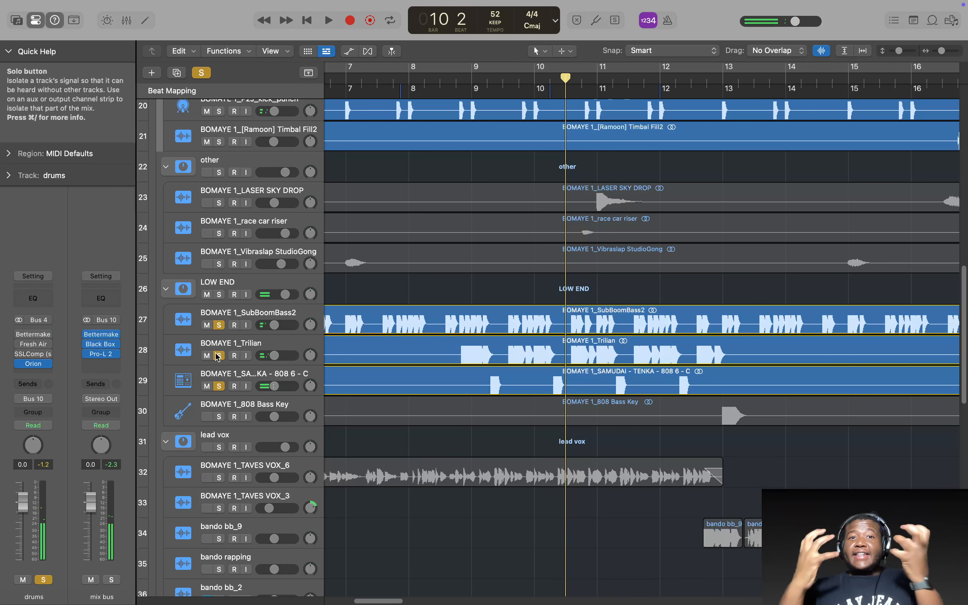
- Review the Subloom settings and the Pro-Q 3 curve on the SAMUDAI - TENKA 808 track, closing each plug-in
left_click(257, 376)
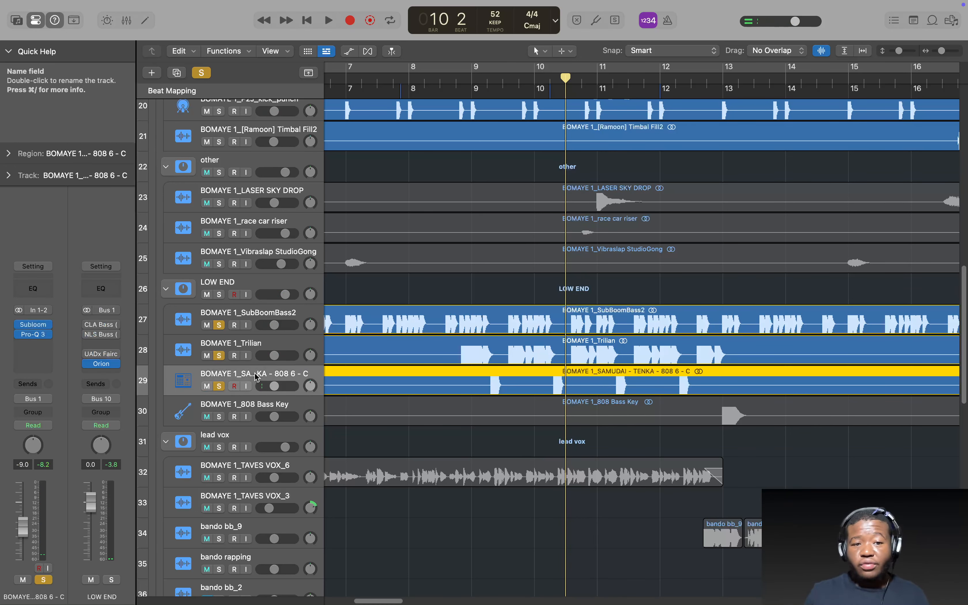
left_click(32, 325)
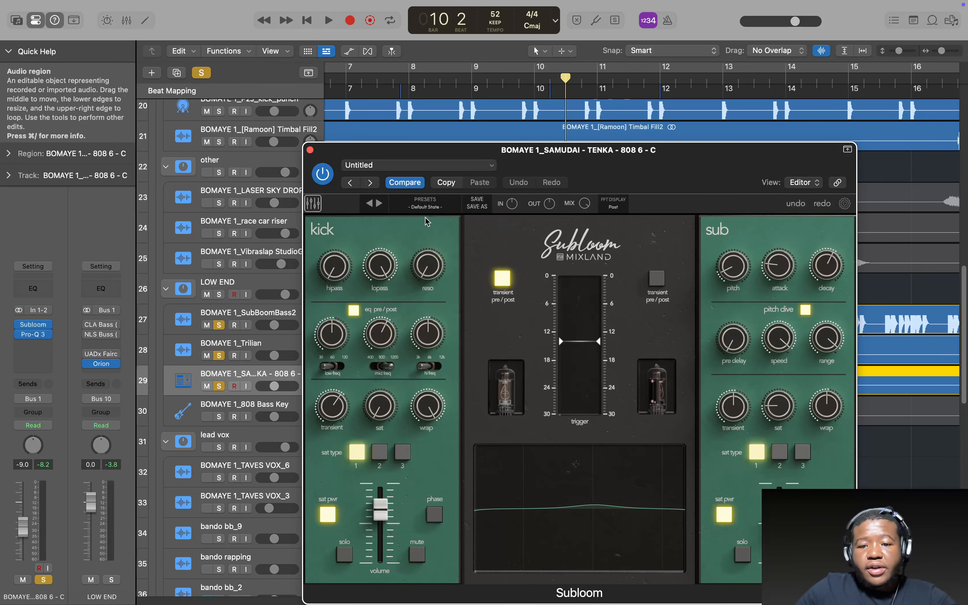
left_click(309, 152)
left_click(32, 334)
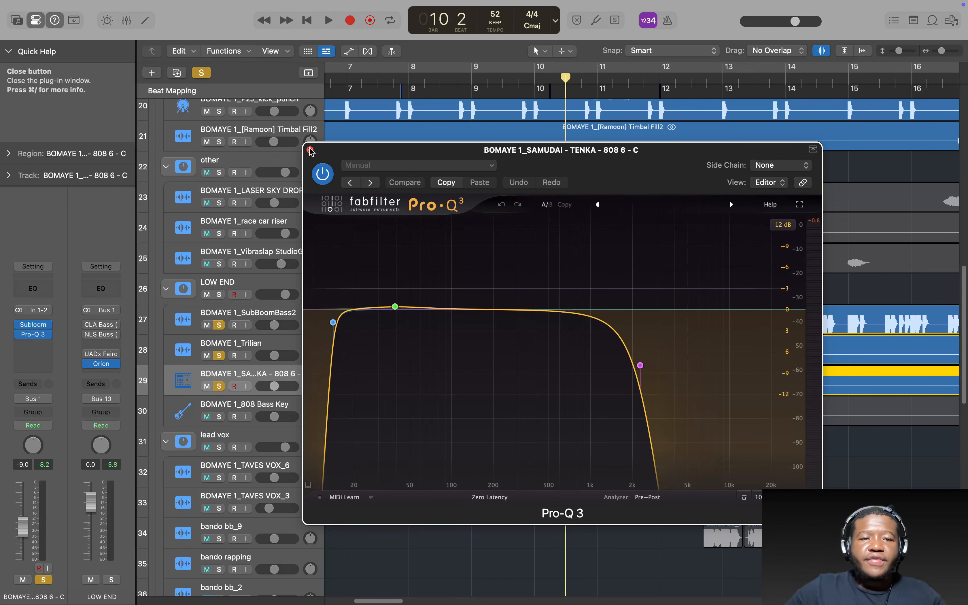
left_click(310, 151)
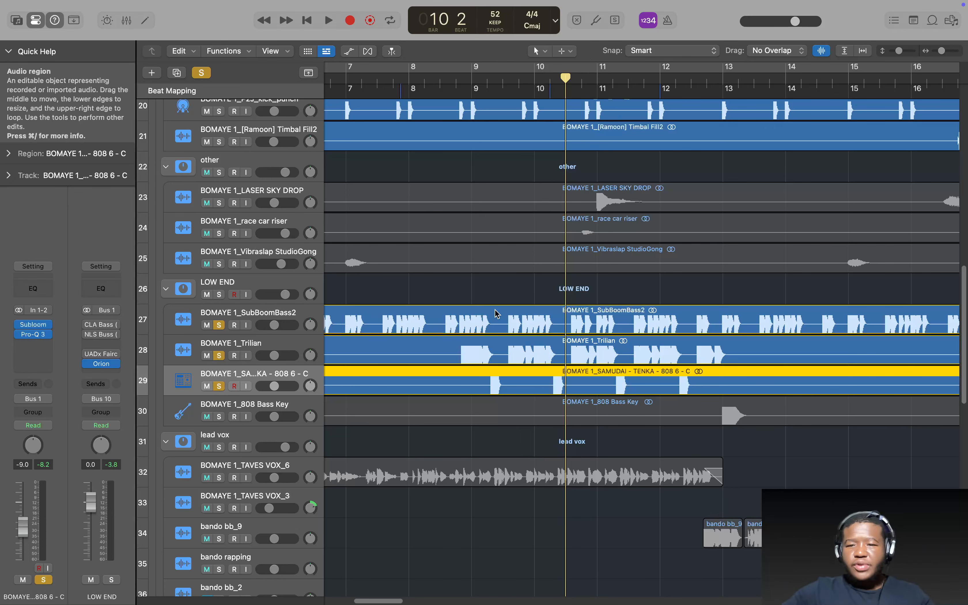
- Add the 808 Bass Key track to the solo and audition its hit at bar 13, starting from bar 12
left_click(219, 416)
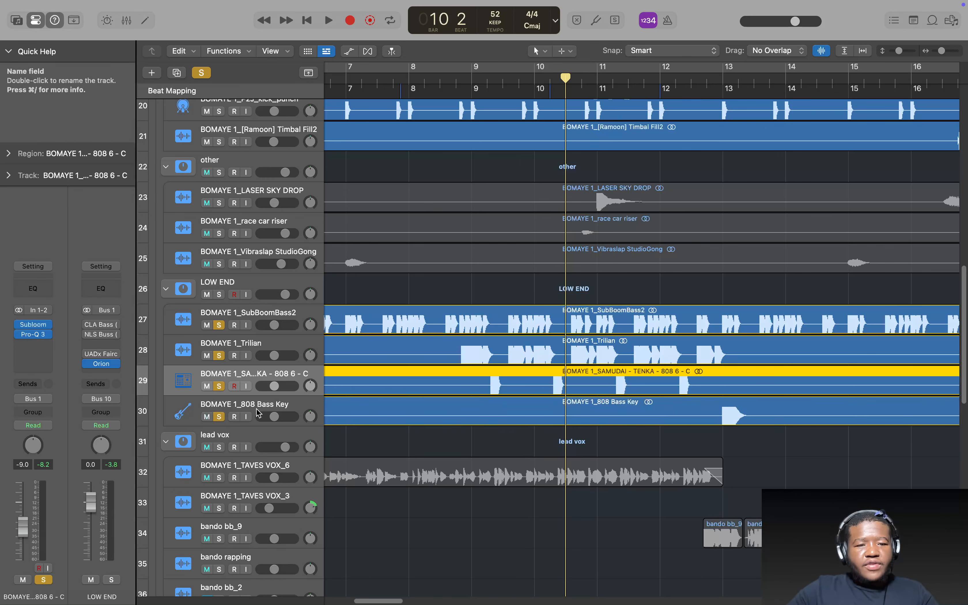
left_click(258, 413)
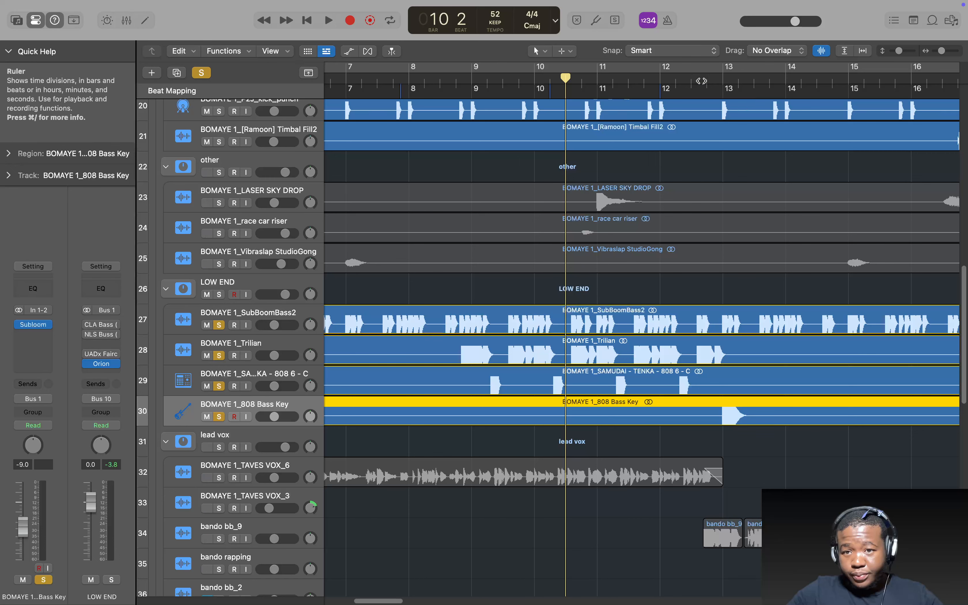
left_click(706, 81)
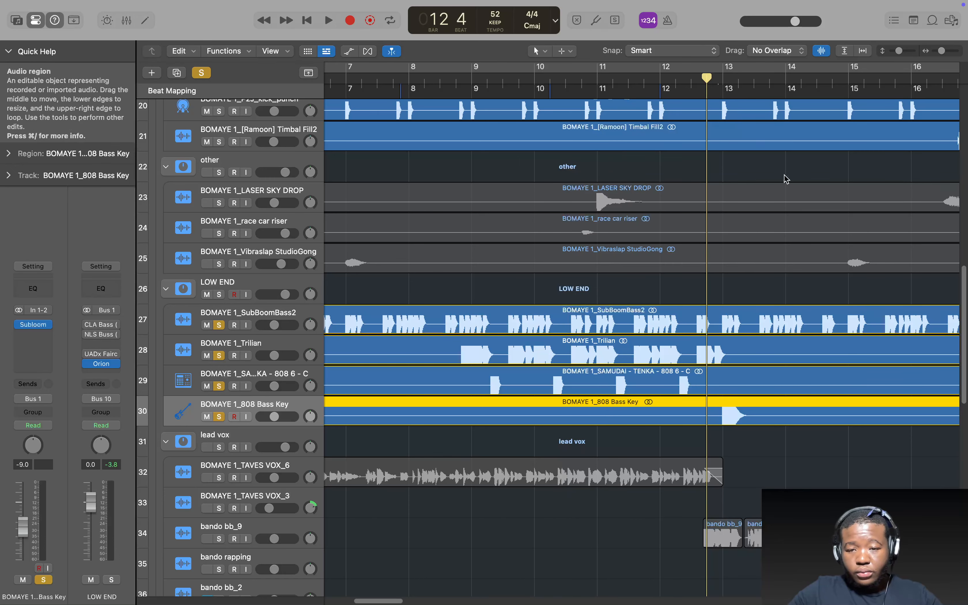
key("space")
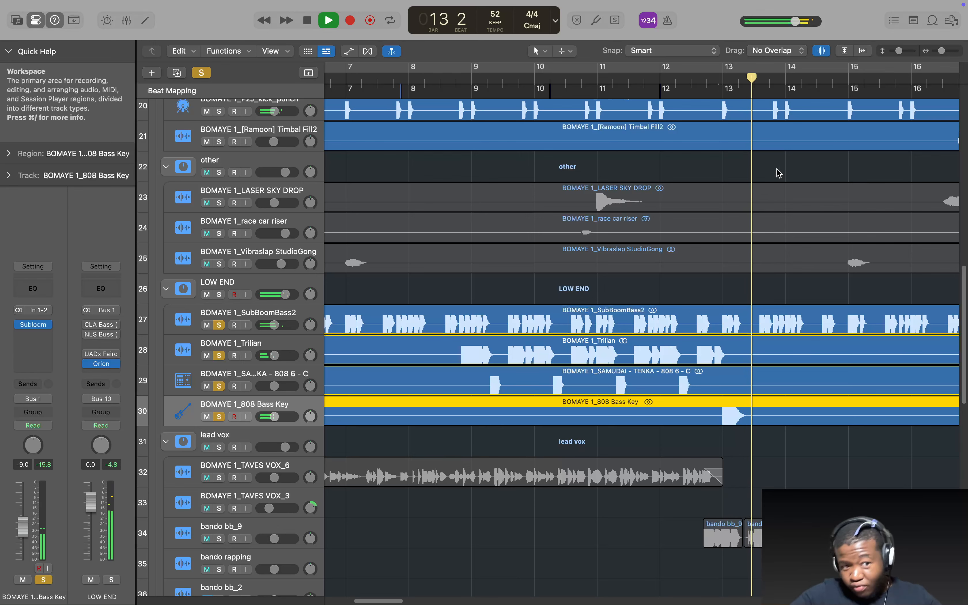
key("space")
- Review the Subloom settings on the 808 Bass Key track and close the plug-in
left_click(36, 324)
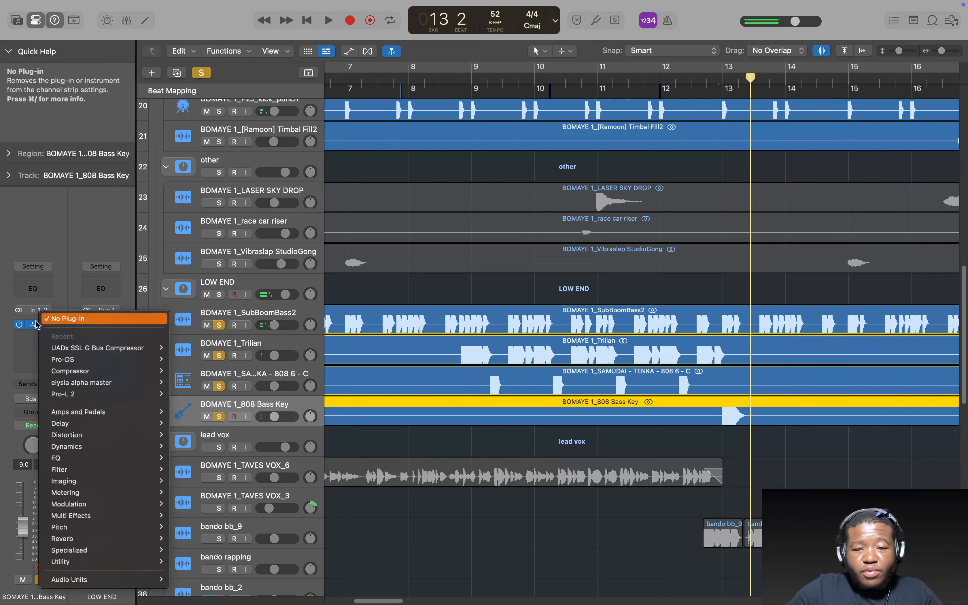
left_click(38, 324)
left_click(39, 325)
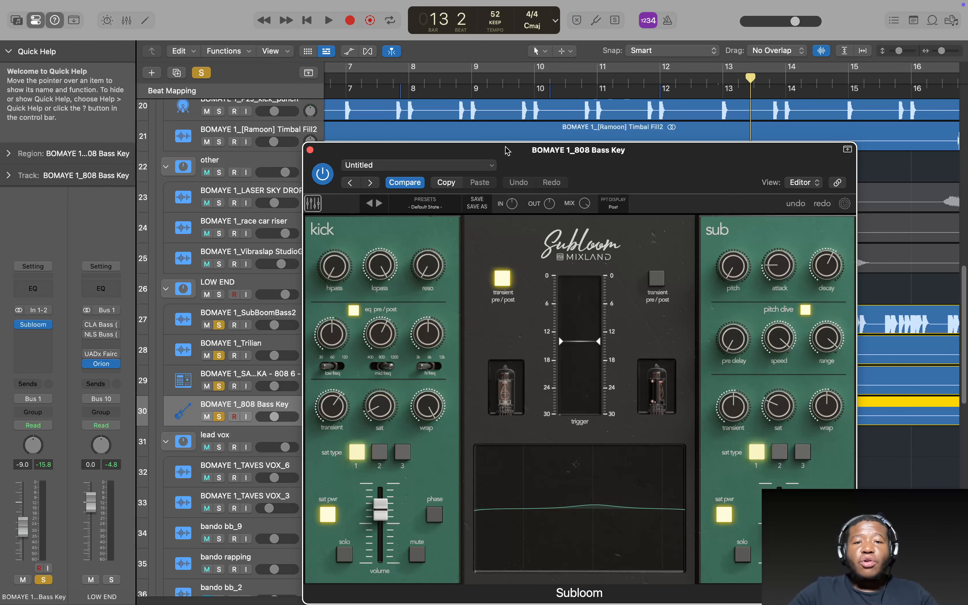
left_click_drag(507, 149, 447, 104)
left_click(251, 105)
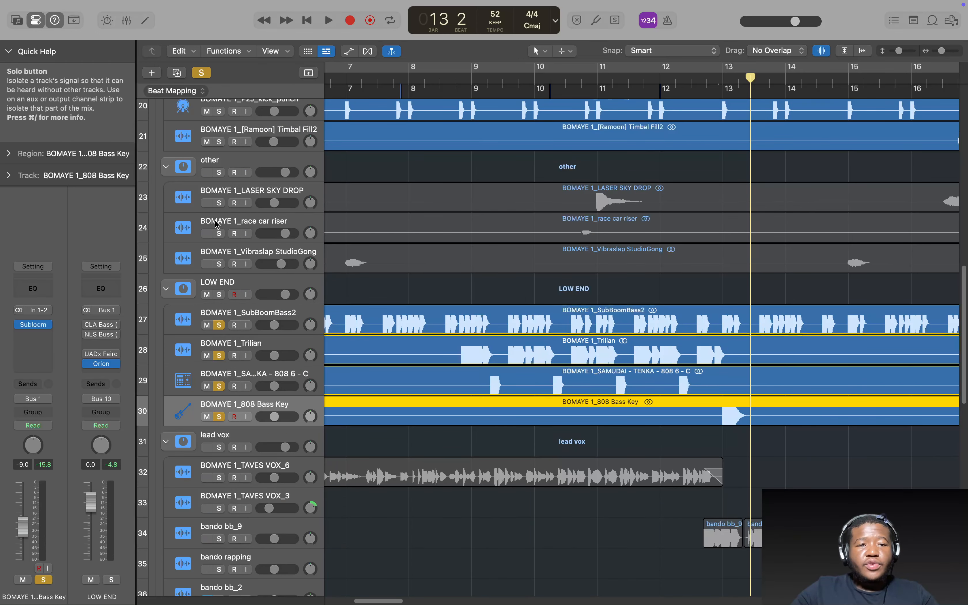
- Clear all active solos and solo the lead vox stack
left_click(201, 73)
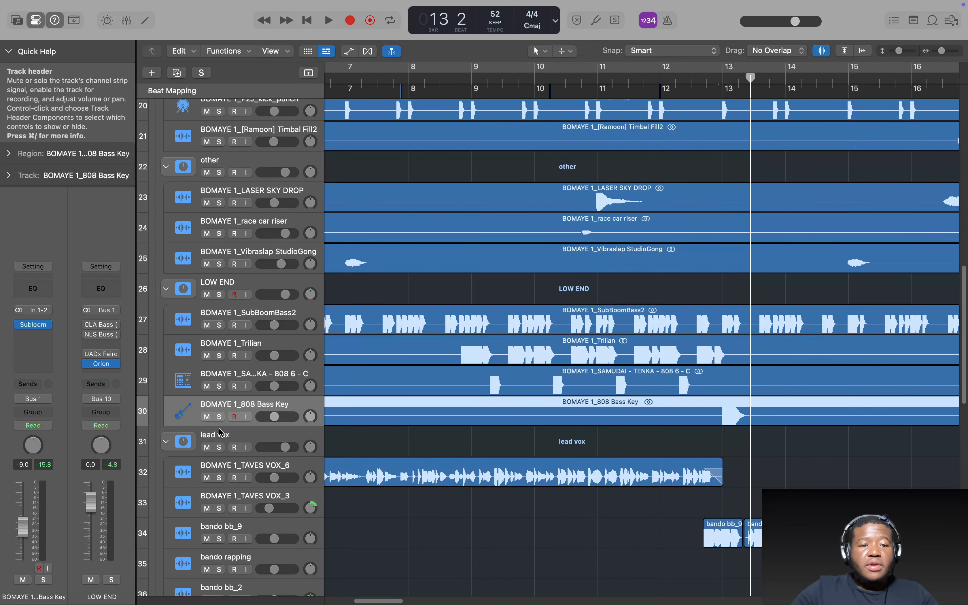
left_click(219, 447)
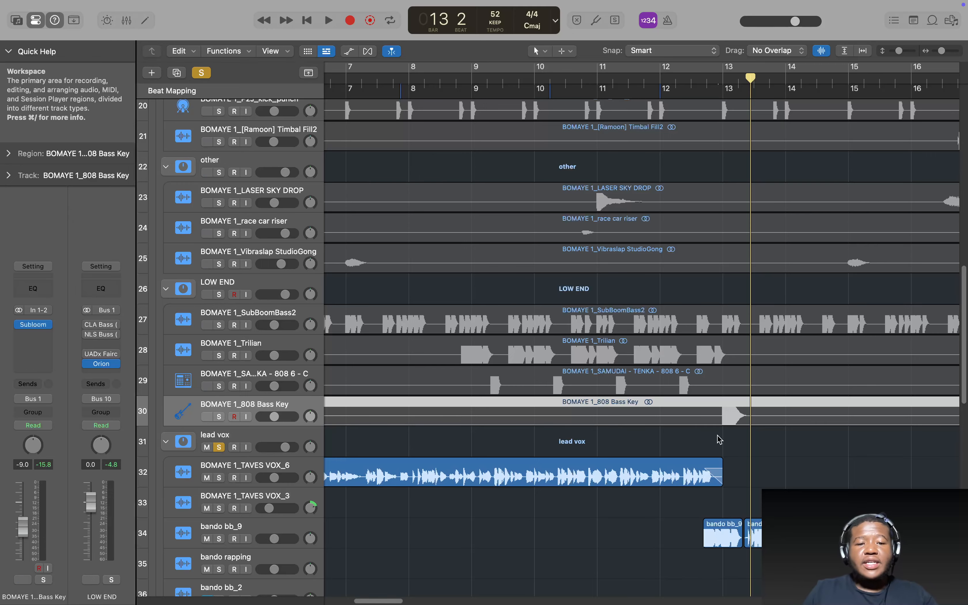
scroll(718, 440, "down", 5)
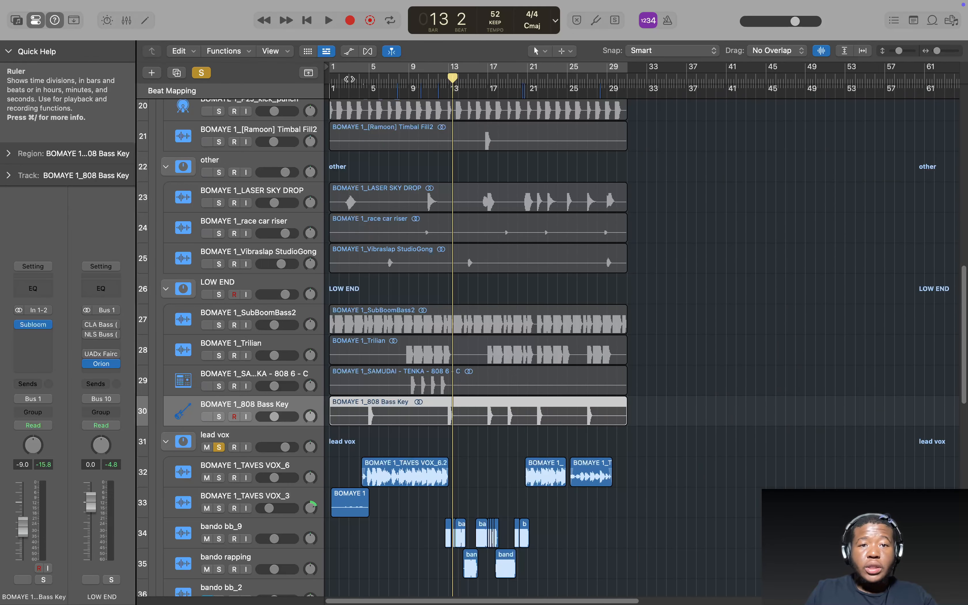
- Move the playhead to bar 3 and look over the insert chains of the TAVES VOX_6 and TAVES VOX_3 tracks
left_click(349, 78)
scroll(466, 366, "up", 2)
scroll(466, 366, "up", 3)
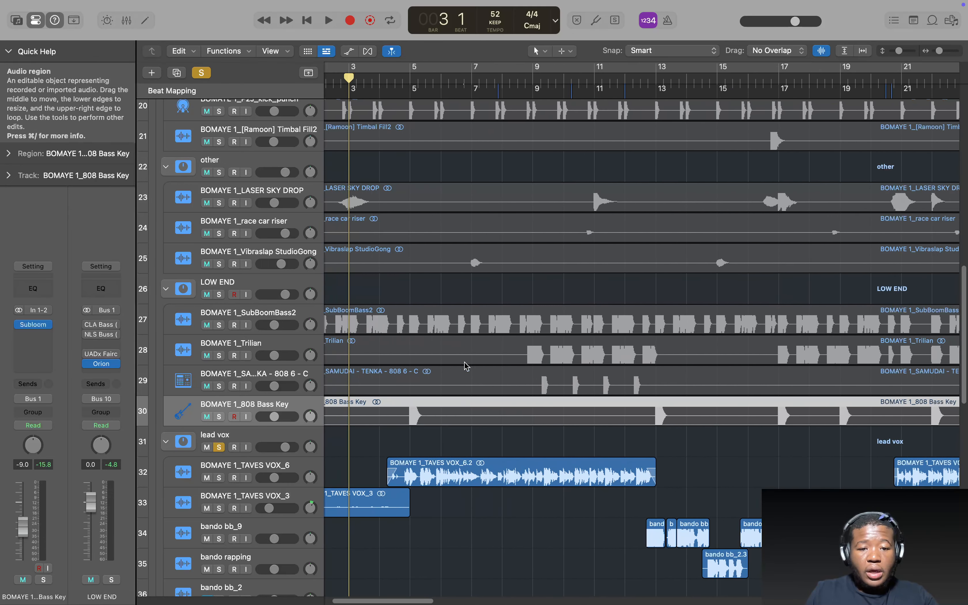
left_click(281, 465)
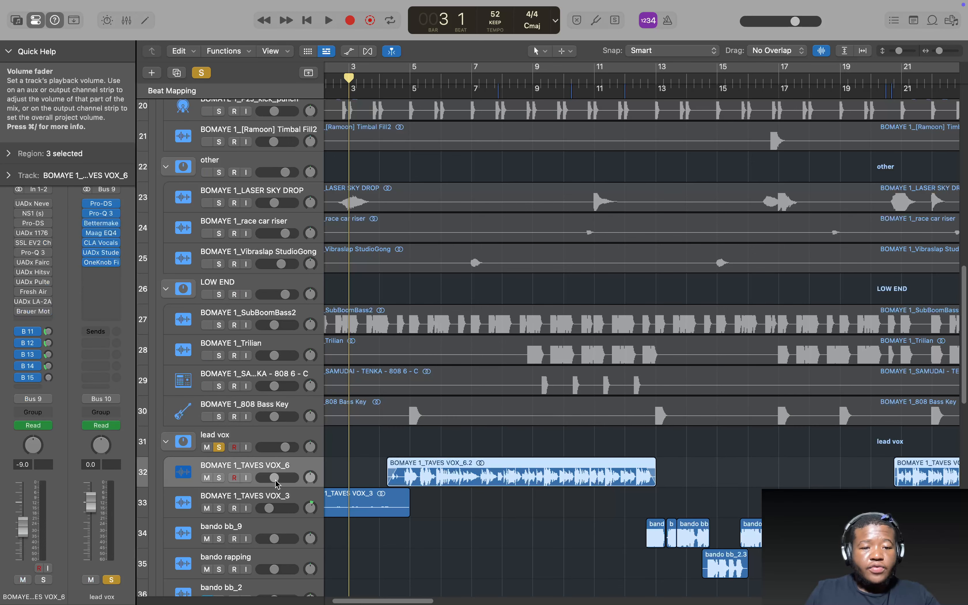
left_click(279, 497)
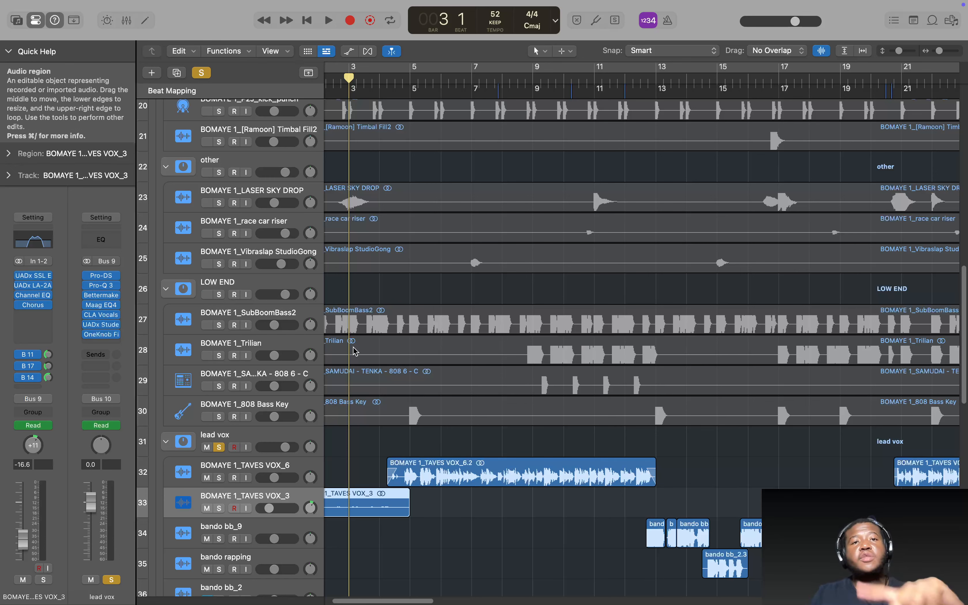
- Solo the BOMAYE 1_TAVES VOX_6 track and audition it from just before bar 5
left_click(256, 466)
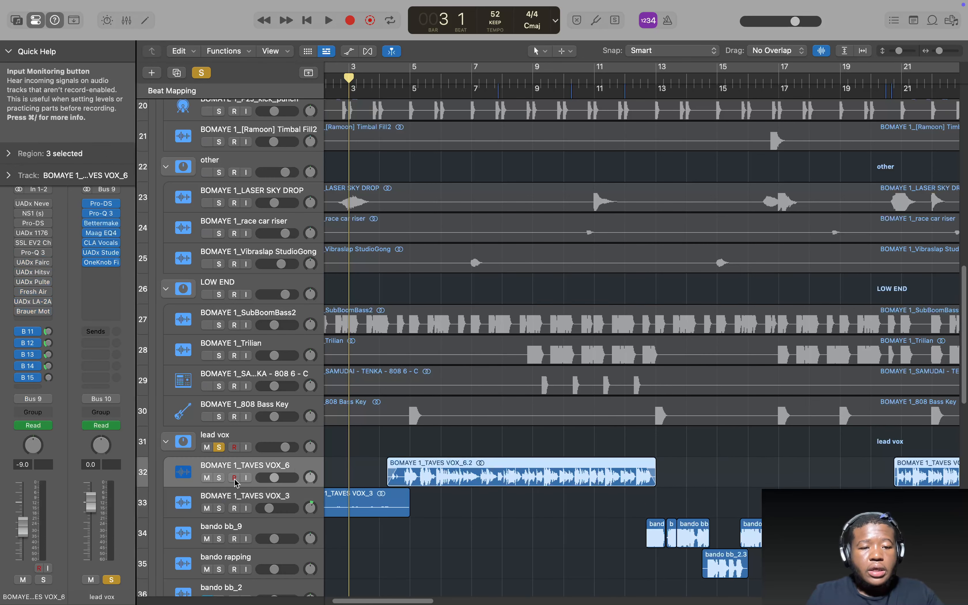
left_click(218, 478)
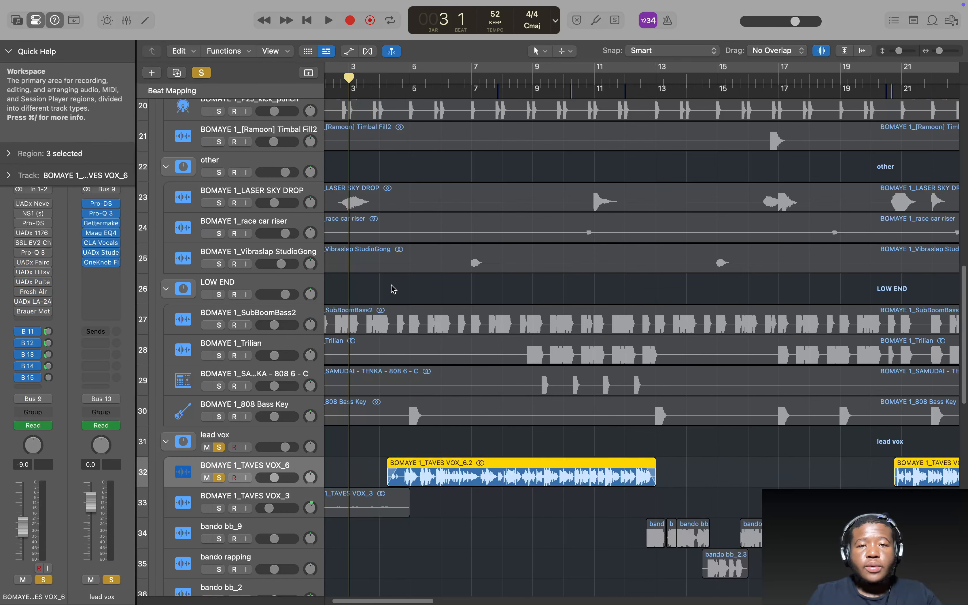
left_click(399, 80)
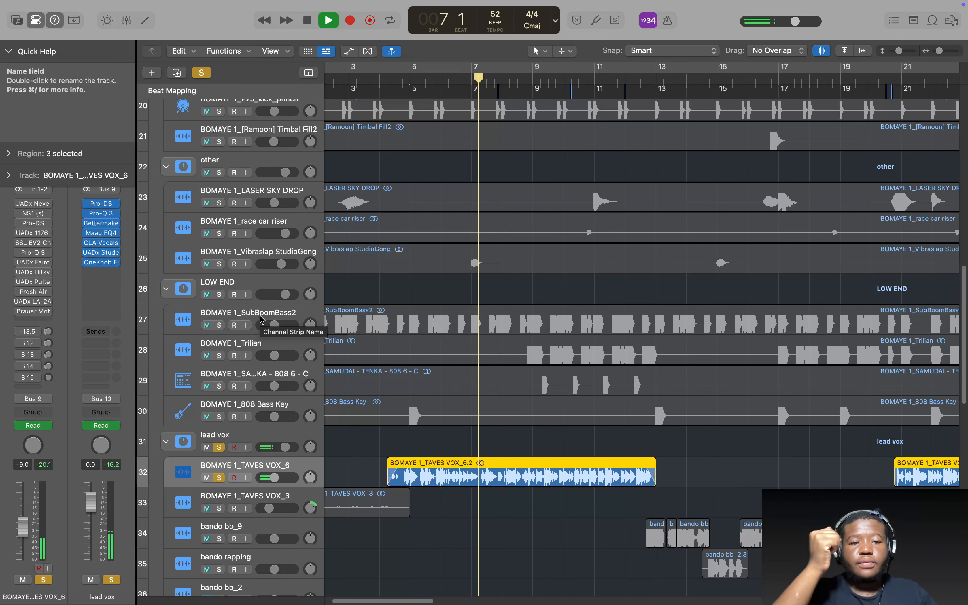
- Bypass the plug-ins on the lead vox stack and audition the TAVES VOX_6 vocal without them from bar 5
left_click(228, 435)
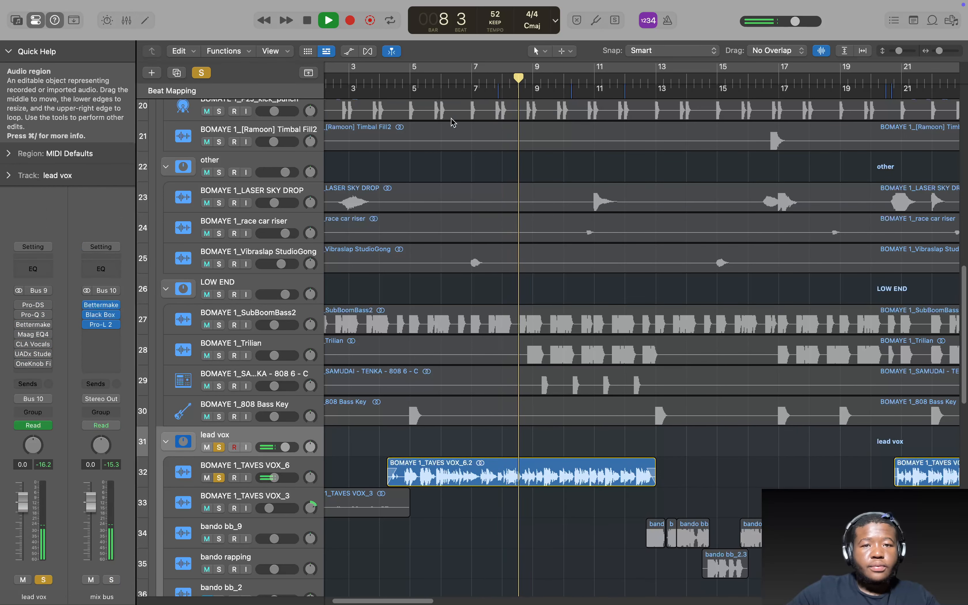
left_click(427, 91)
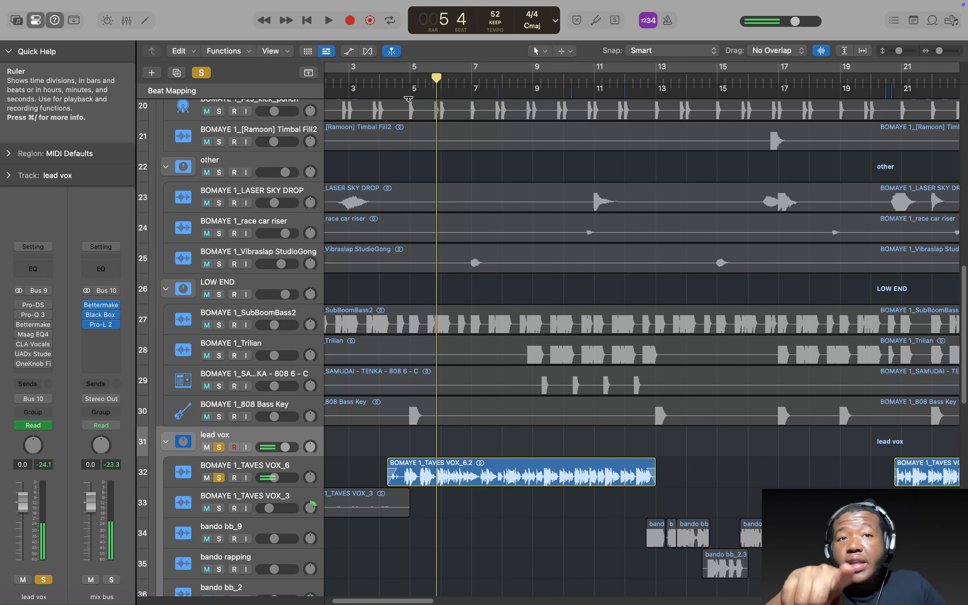
key("space")
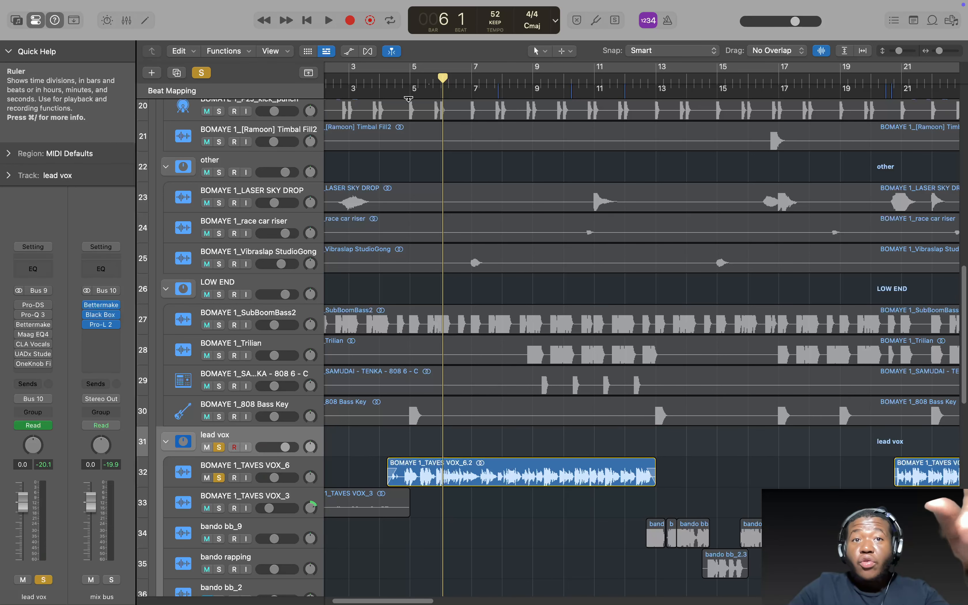
left_click(410, 78)
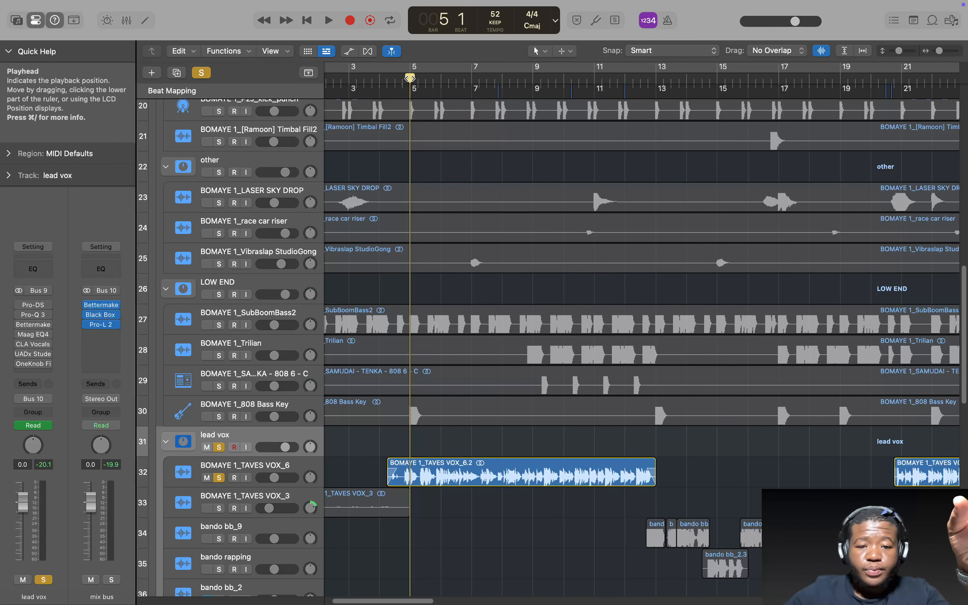
key("space")
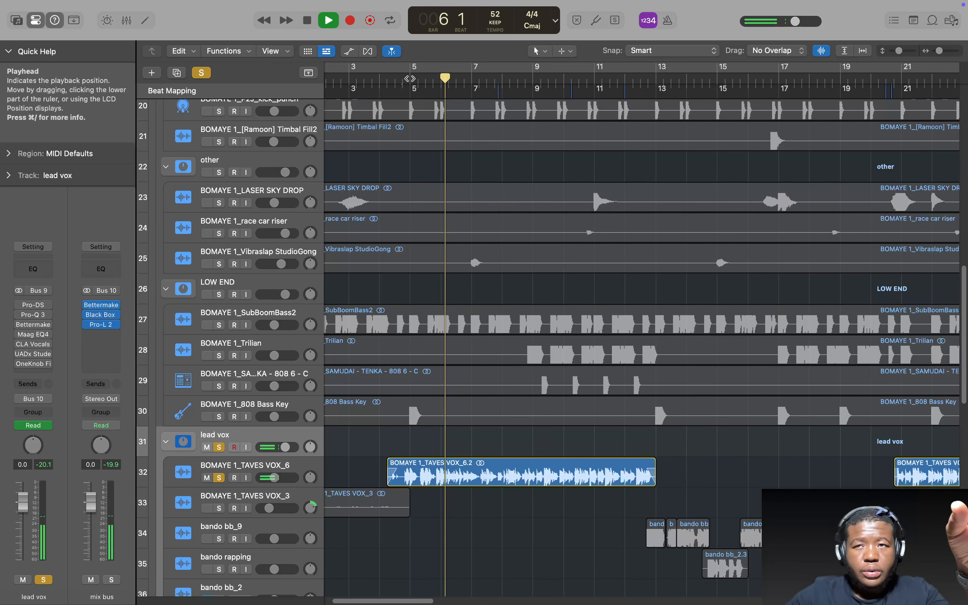
key("space")
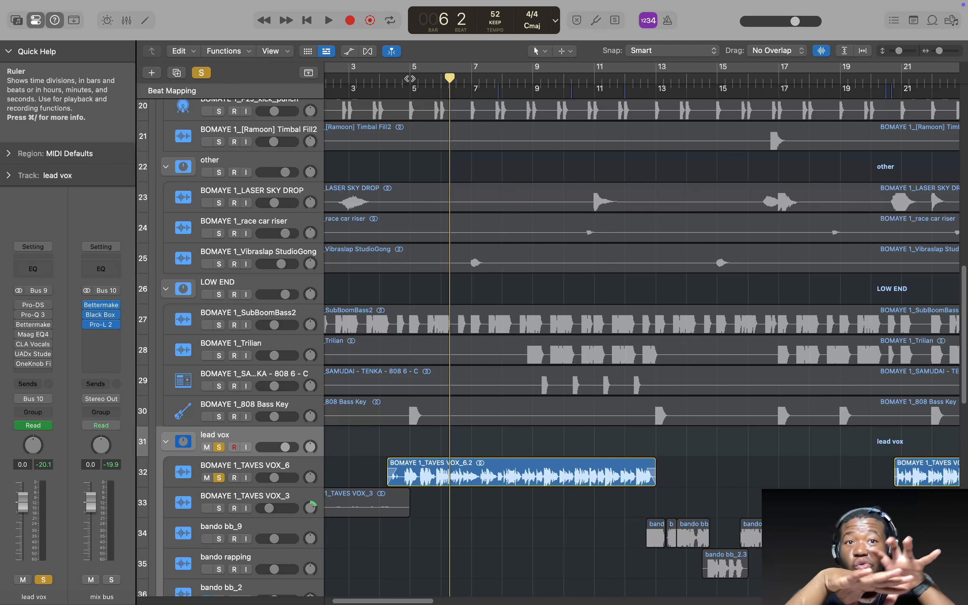
- Switch all seven lead vox plug-ins back on, from Pro-DS to OneKnob Filter, and audition the processed vocal from bar 6
left_click(18, 300)
left_click(20, 314)
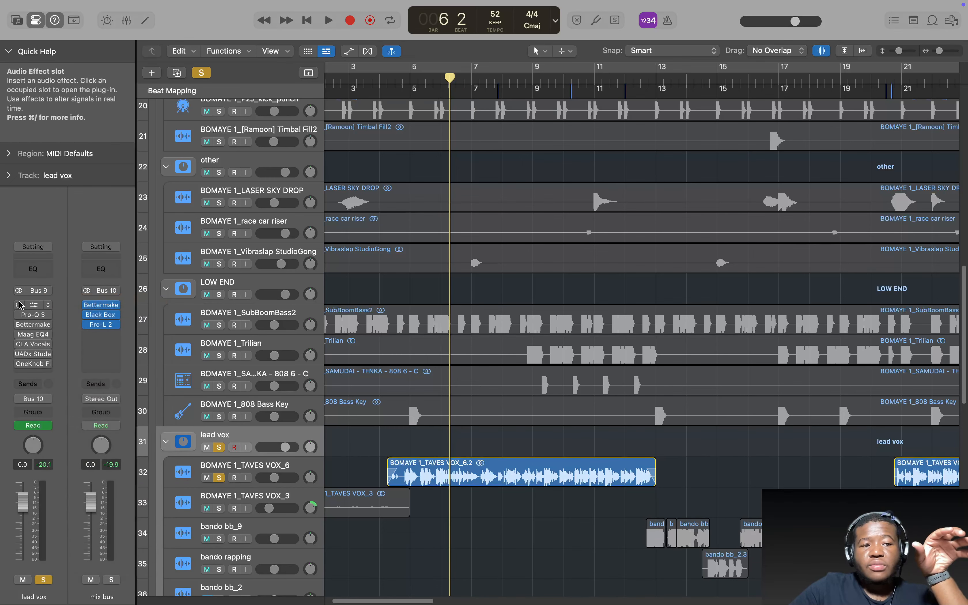
left_click(18, 301)
left_click(21, 319)
left_click(19, 304)
left_click(19, 315)
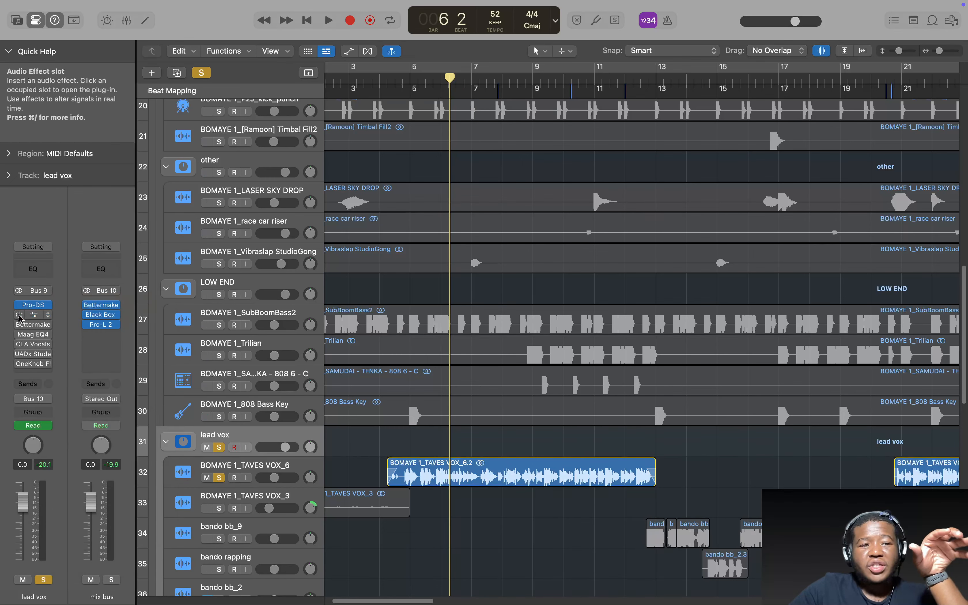
left_click(19, 324)
left_click(19, 334)
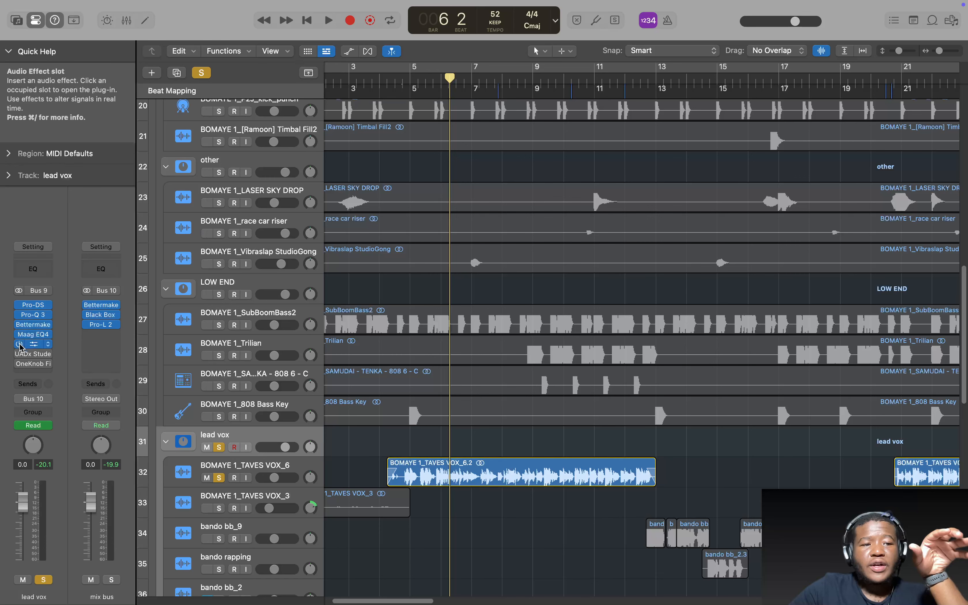
left_click(19, 343)
left_click(19, 354)
left_click(19, 363)
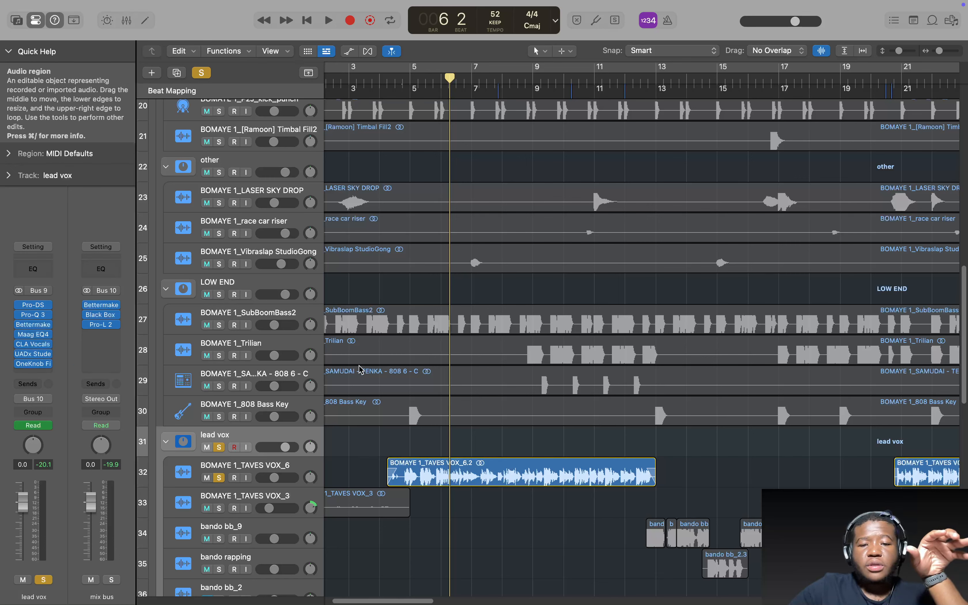
key("space")
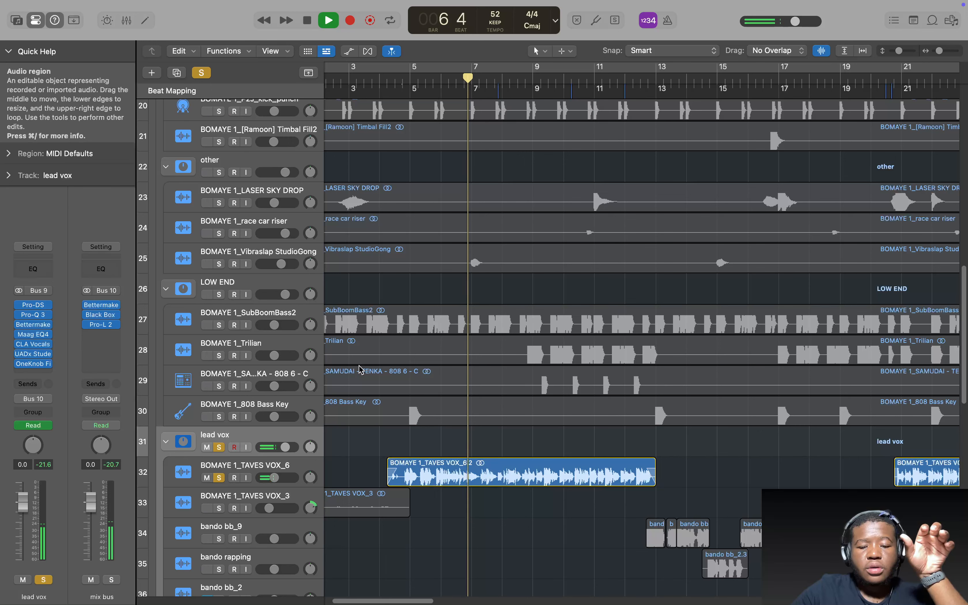
key("space")
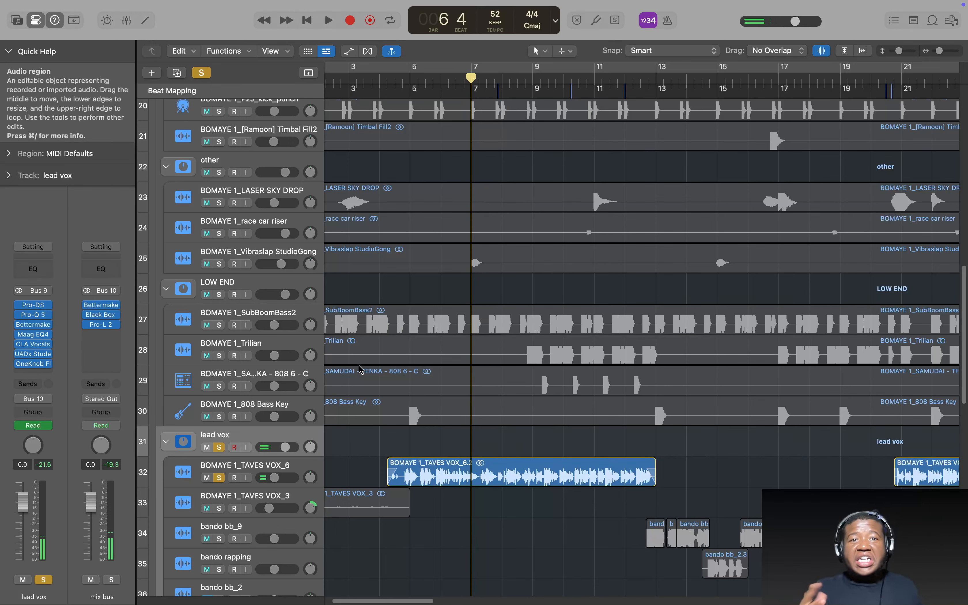
- Review the Pro-DS settings and the Pro-Q 3 curve on the lead vox stack, closing each plug-in
left_click(33, 306)
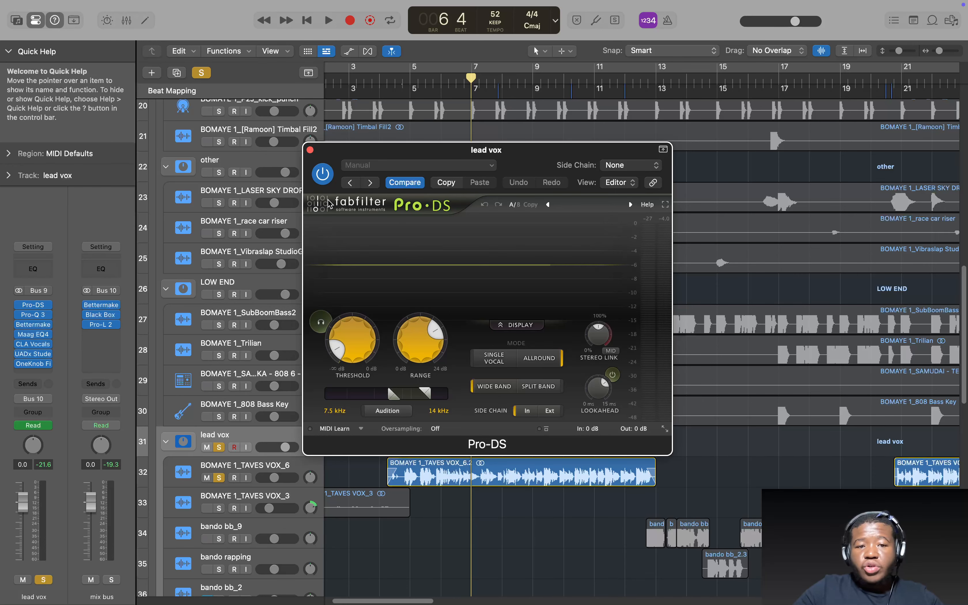
left_click(309, 149)
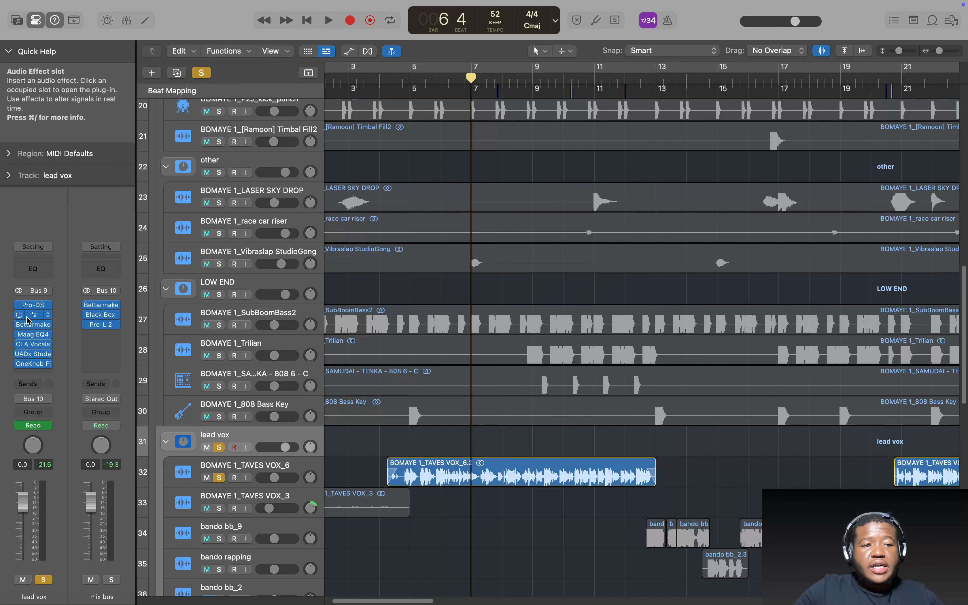
left_click(34, 307)
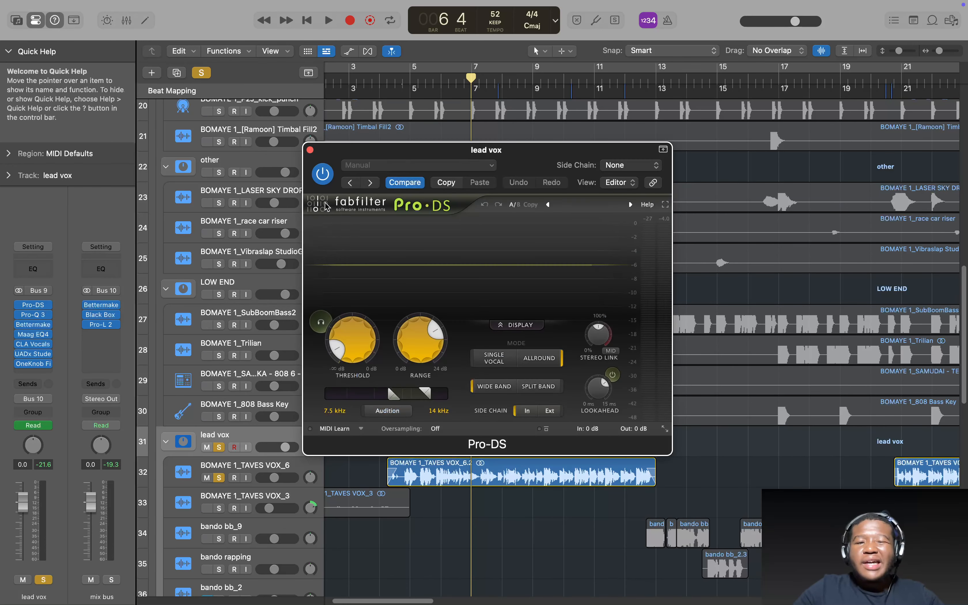
left_click(309, 149)
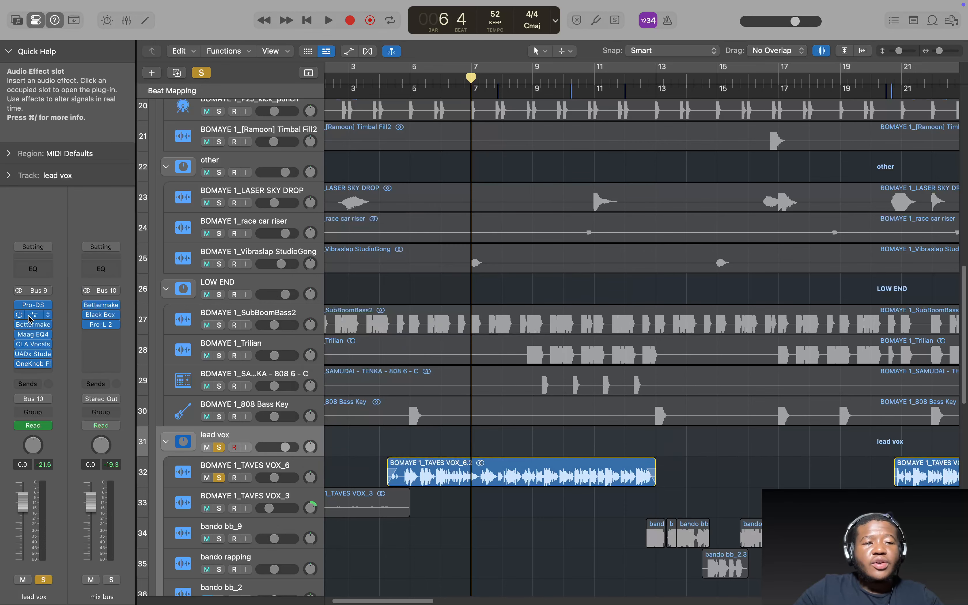
left_click(33, 315)
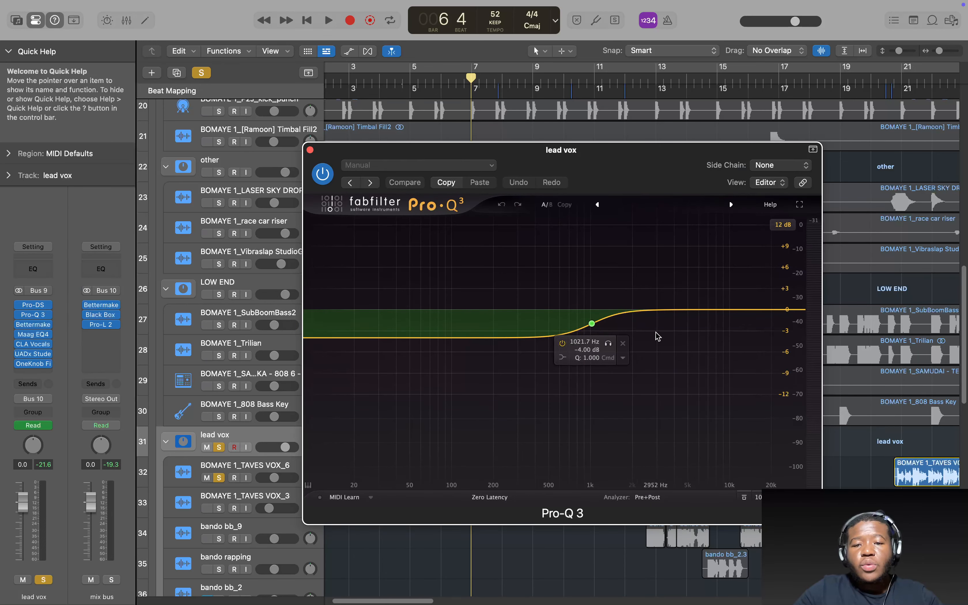
left_click(310, 149)
- Review the Bettermaker EQ232D and Maag EQ4 settings on the lead vox stack, closing each plug-in
left_click(35, 325)
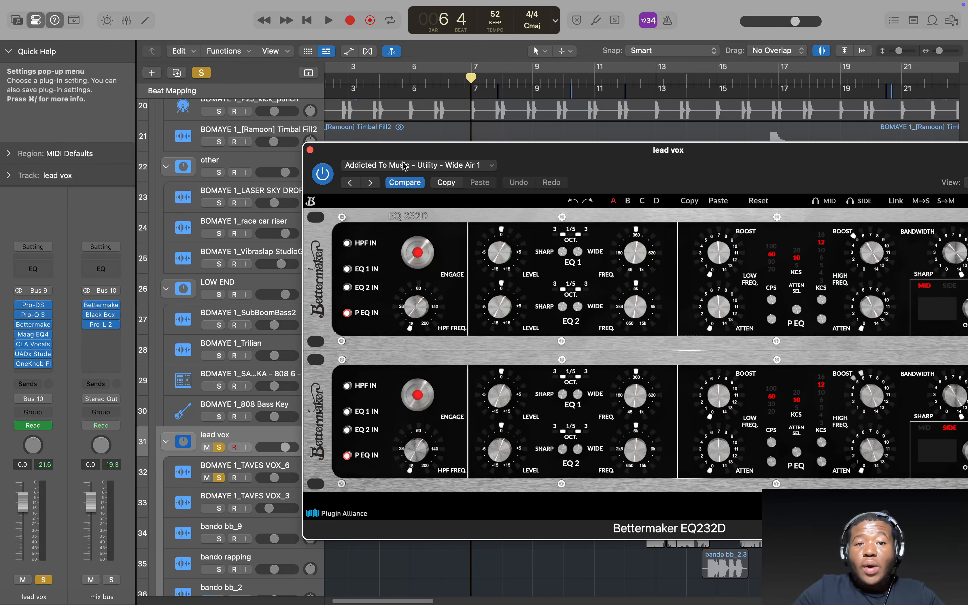
left_click(310, 151)
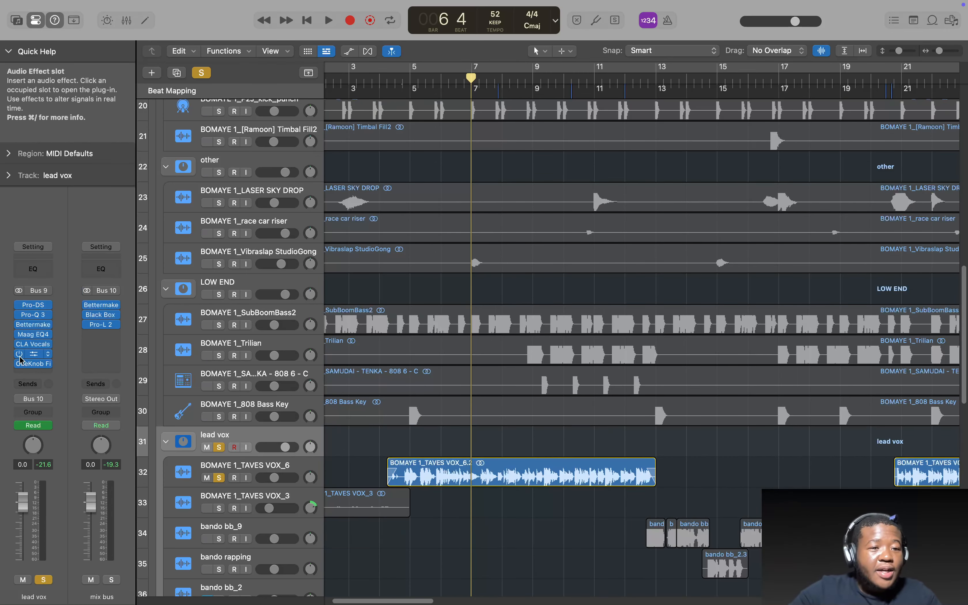
left_click(33, 336)
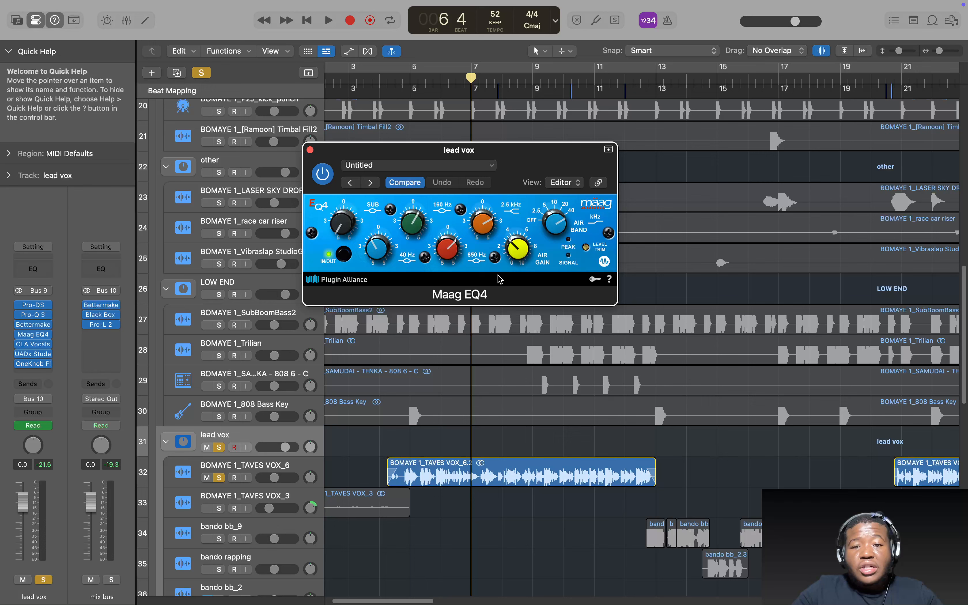
left_click(310, 150)
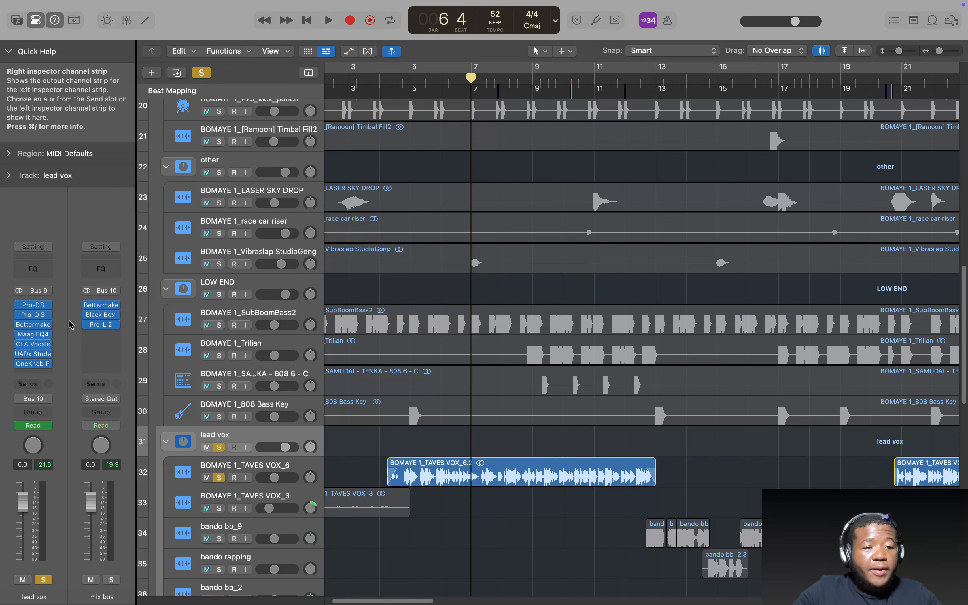
- Review the CLA Vocals, Studer A800 Tape Recorder and OneKnob Filter settings on the lead vox stack, closing each plug-in
left_click(34, 347)
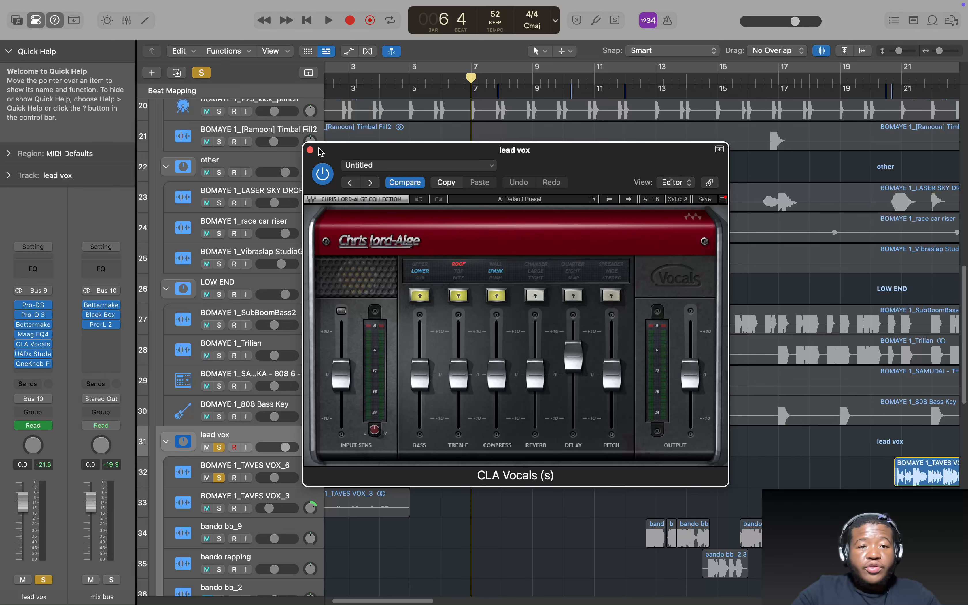
left_click(310, 149)
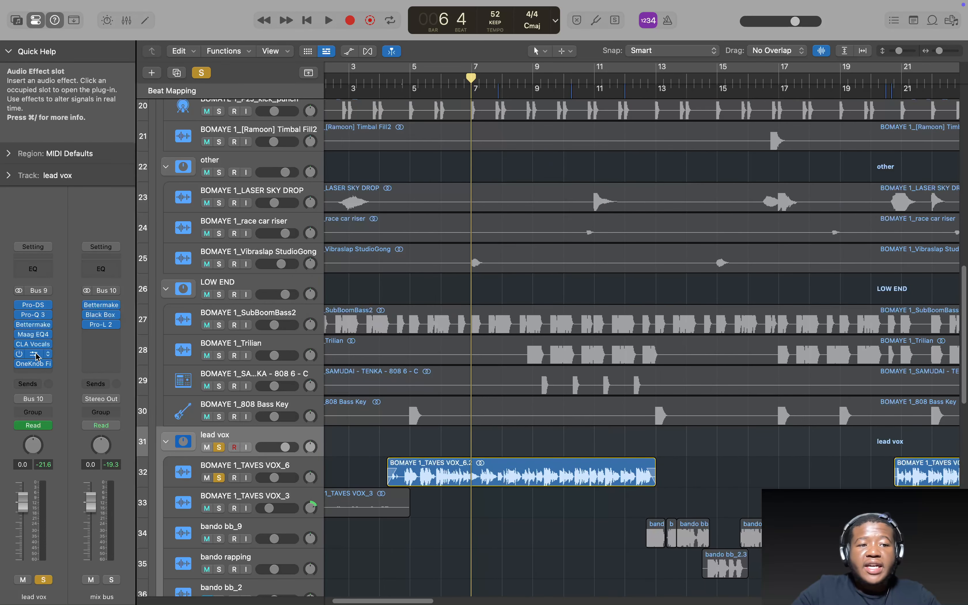
left_click(34, 354)
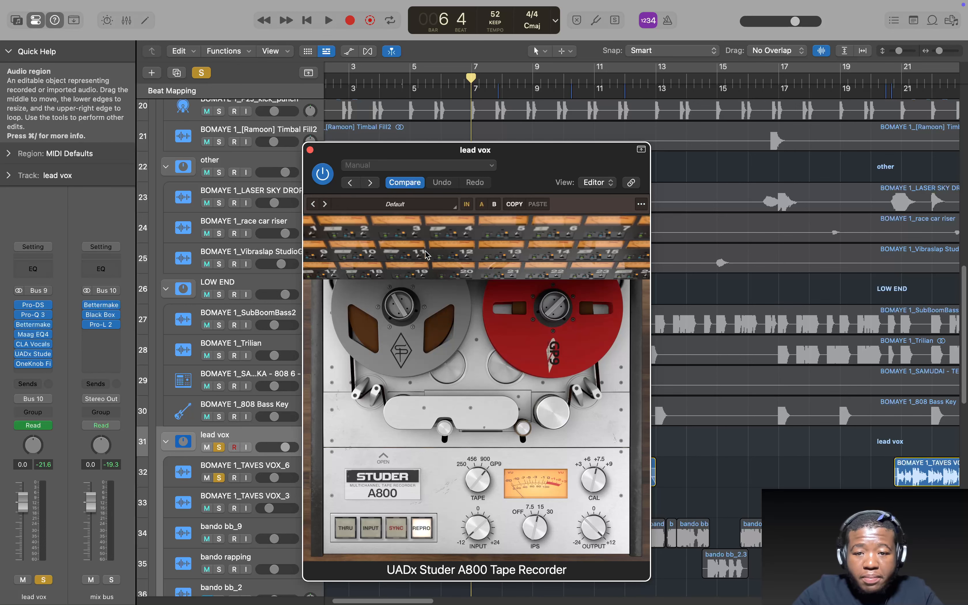
left_click(310, 149)
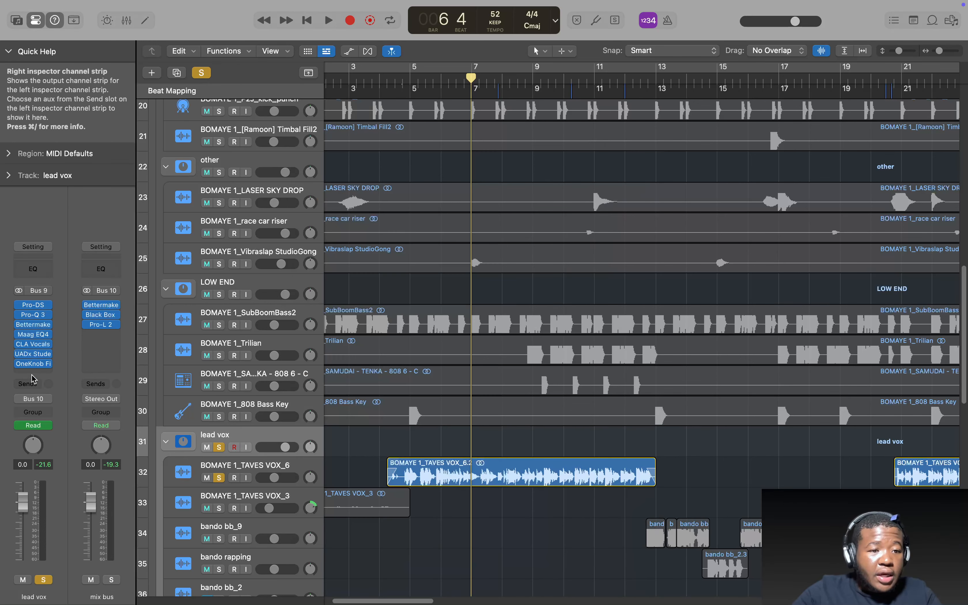
left_click(34, 365)
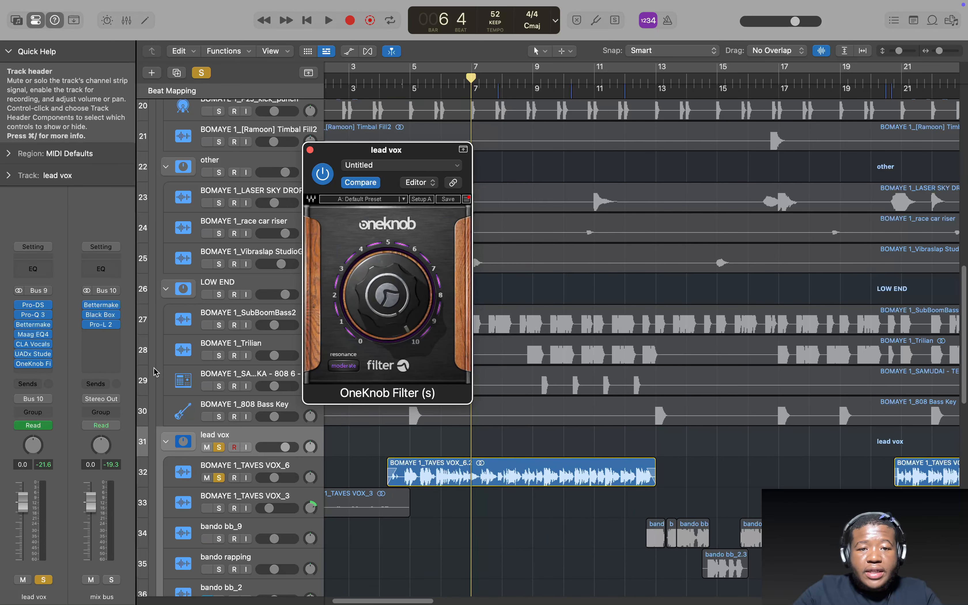
left_click(310, 150)
- Show track automation and examine the OneKnob Filter lane on lead vox and the send lanes on TAVES VOX_6
left_click(348, 51)
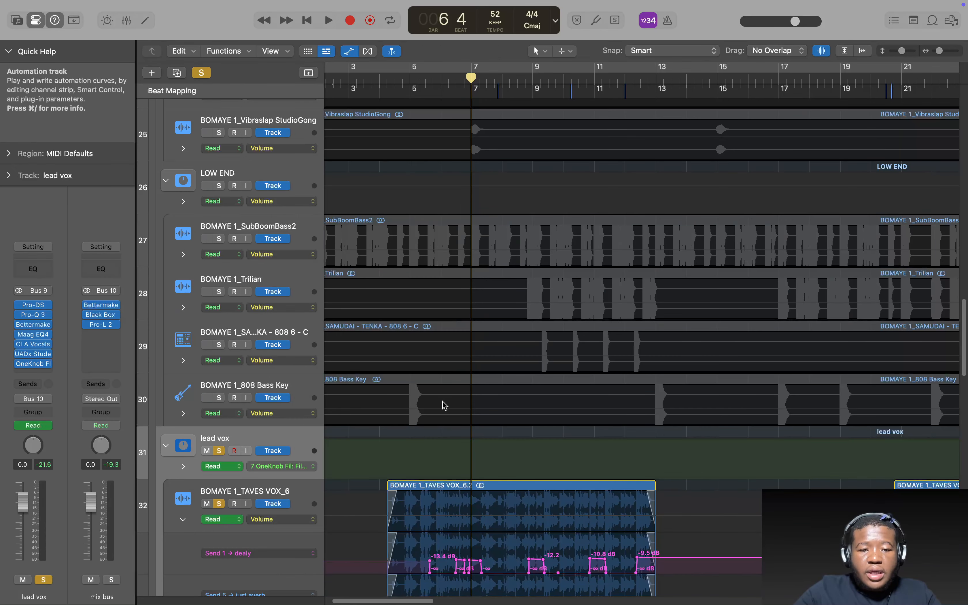
scroll(436, 403, "down", 5)
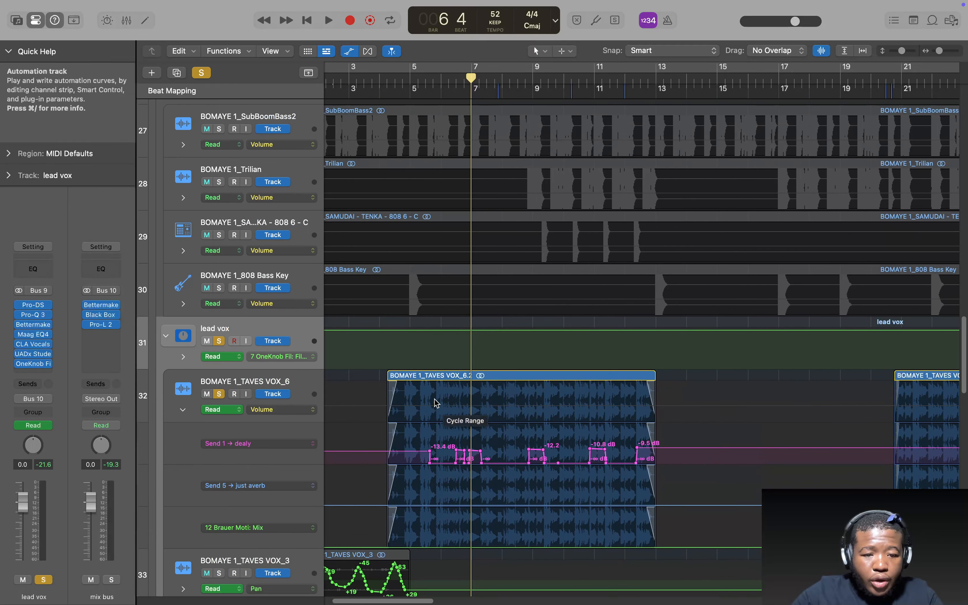
scroll(436, 403, "left", 2)
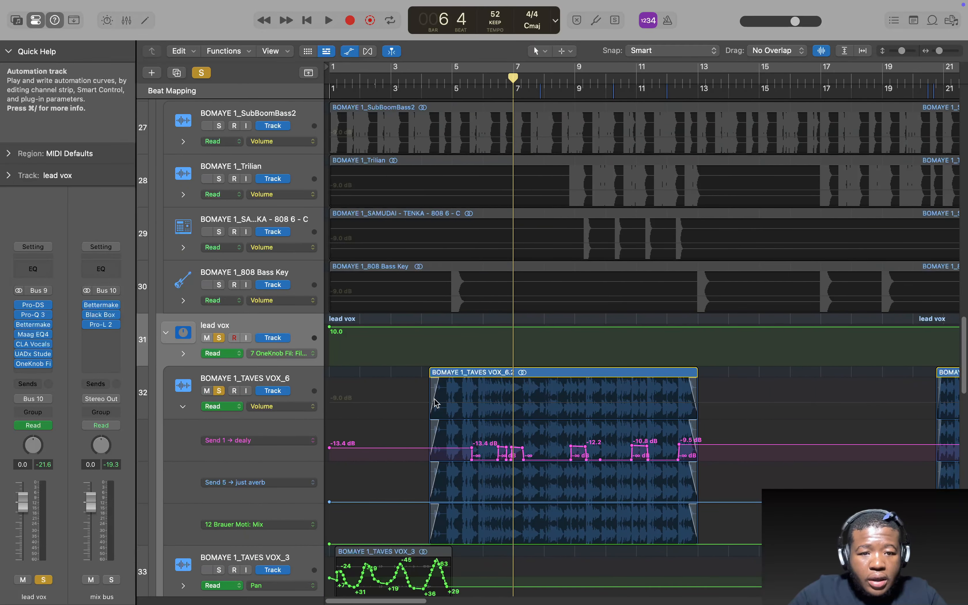
- Check the OneKnob Filter automation toward the song's end on lead vox and hide the track automation
scroll(436, 403, "right", 10)
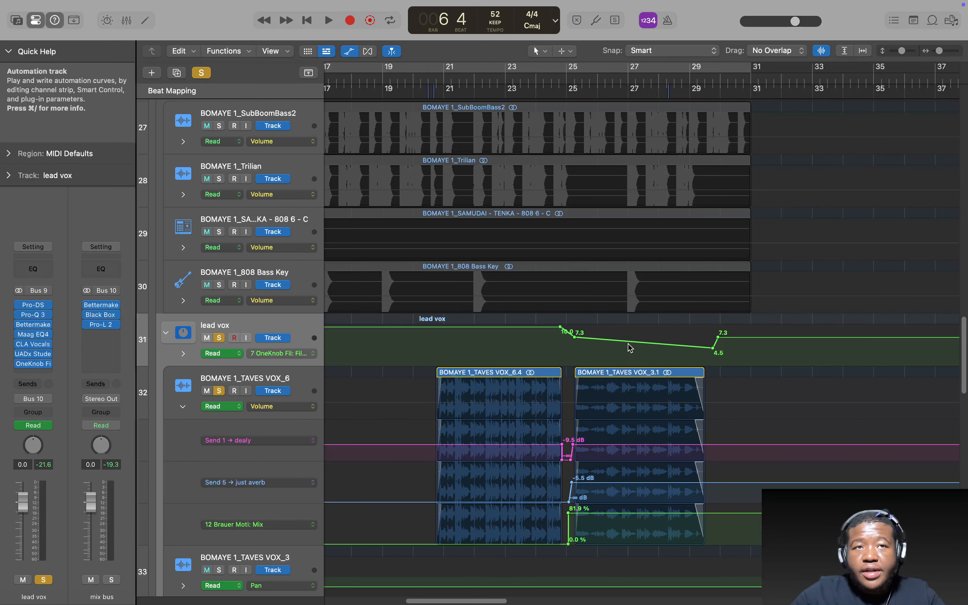
scroll(630, 348, "left", 10)
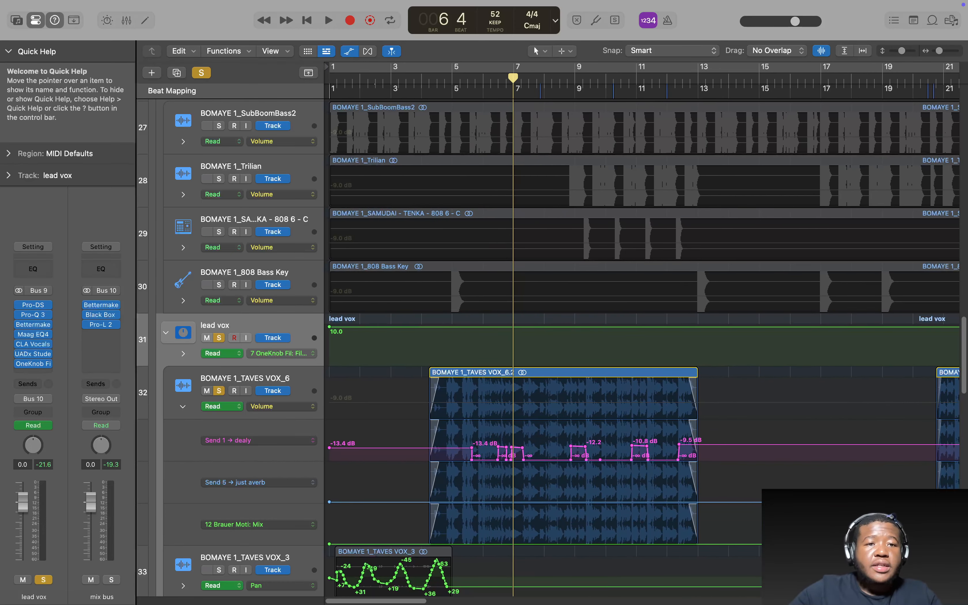
left_click(349, 50)
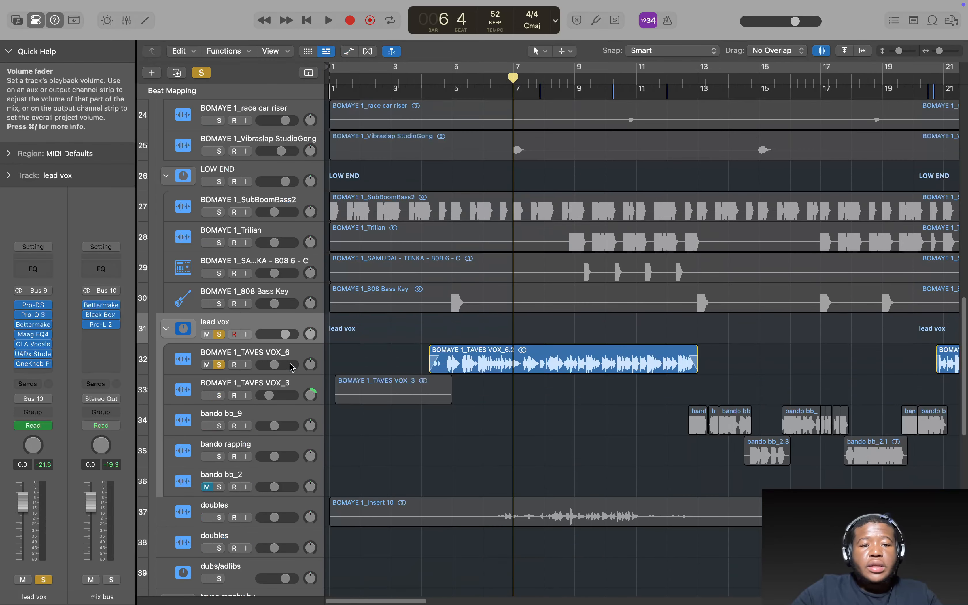
- Select TAVES VOX_6, collapse Quick Help, and audition the track with its UADx Neve 1073 preamp switched on, closing the plug-in
left_click(290, 355)
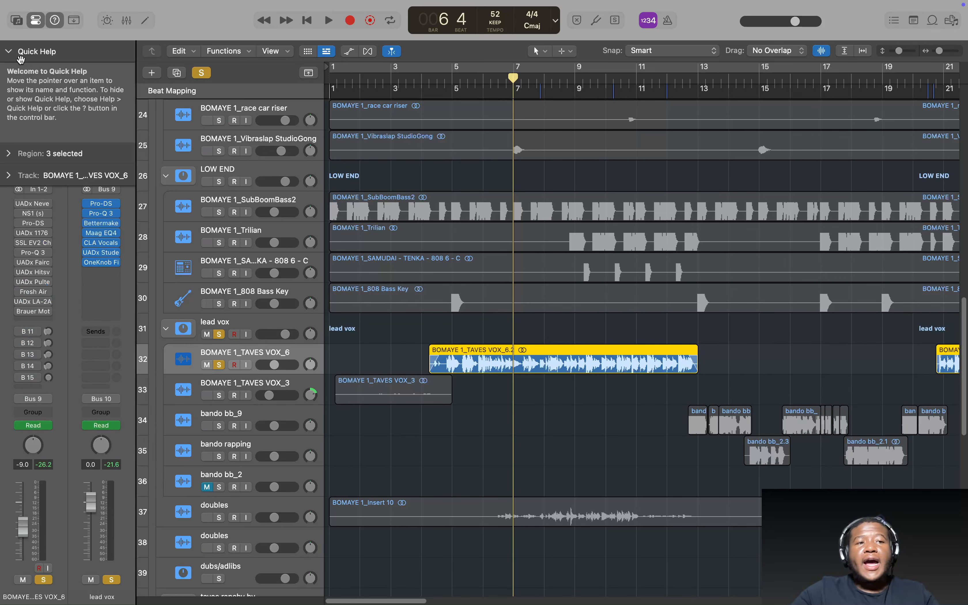
left_click(7, 52)
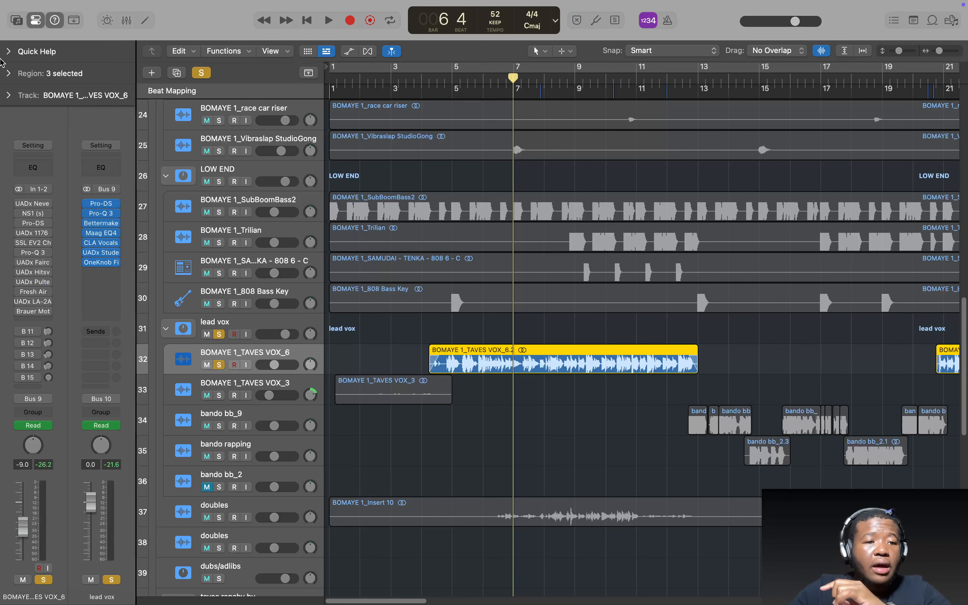
left_click(29, 203)
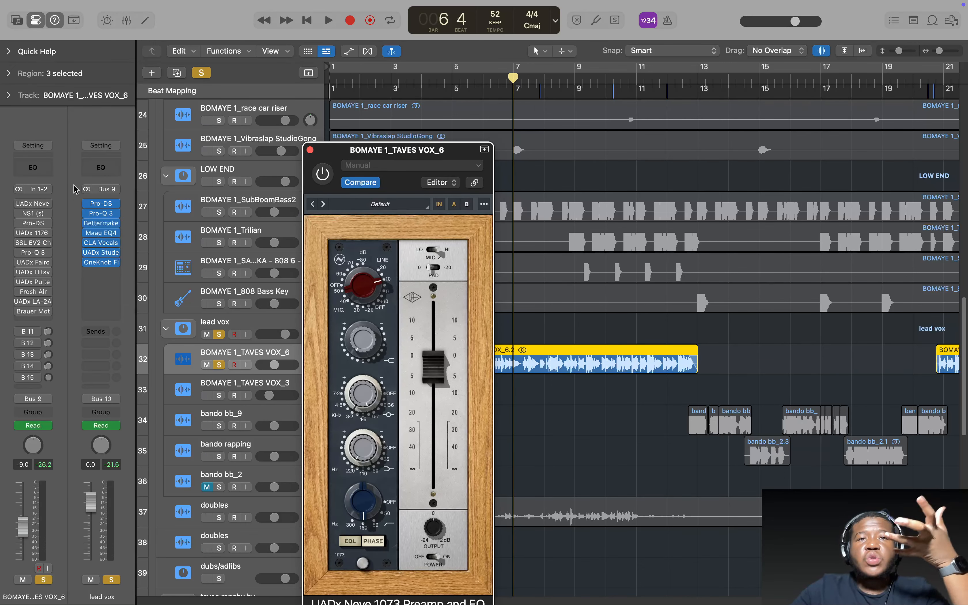
left_click_drag(360, 152, 381, 82)
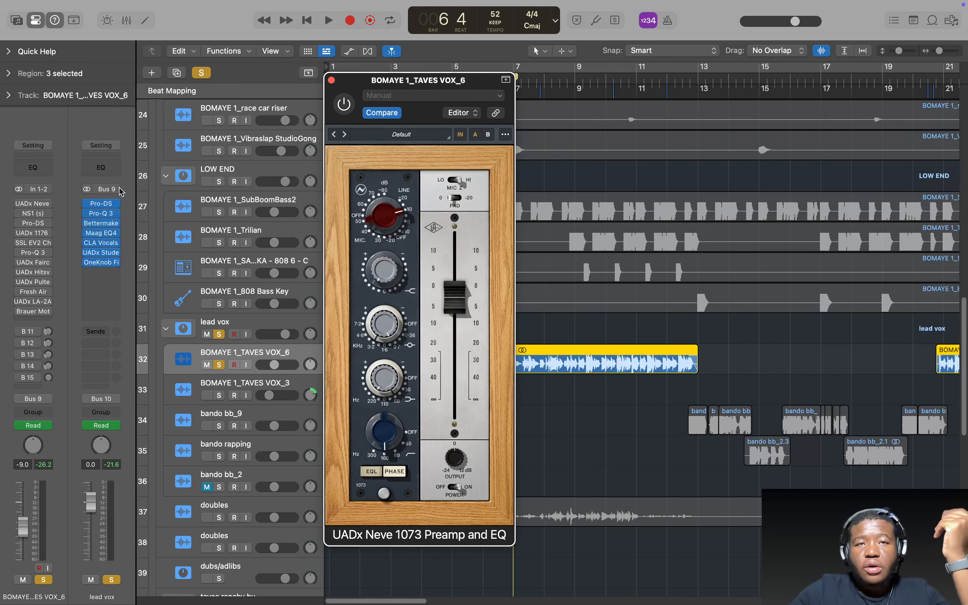
key("space")
left_click(340, 105)
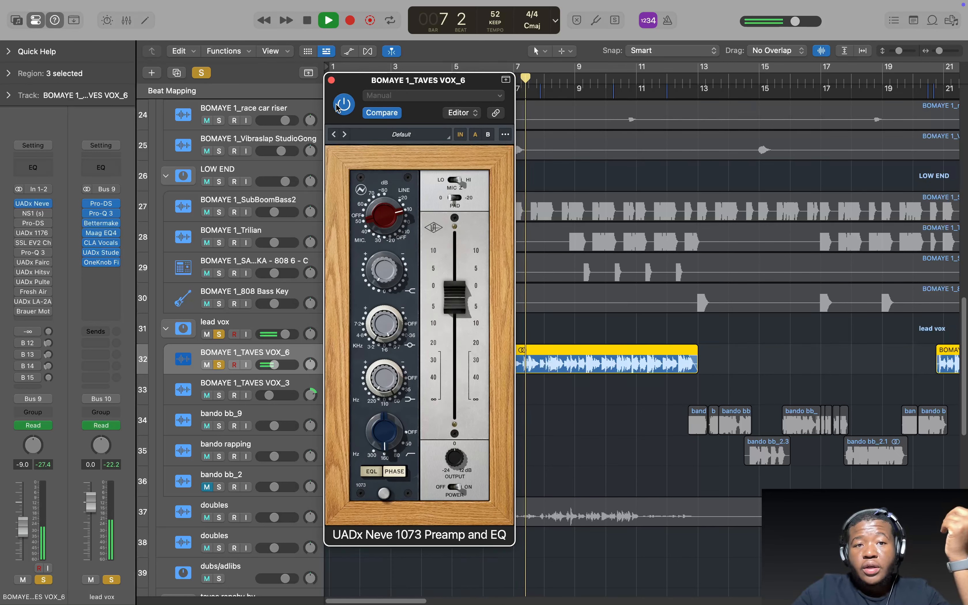
key("space")
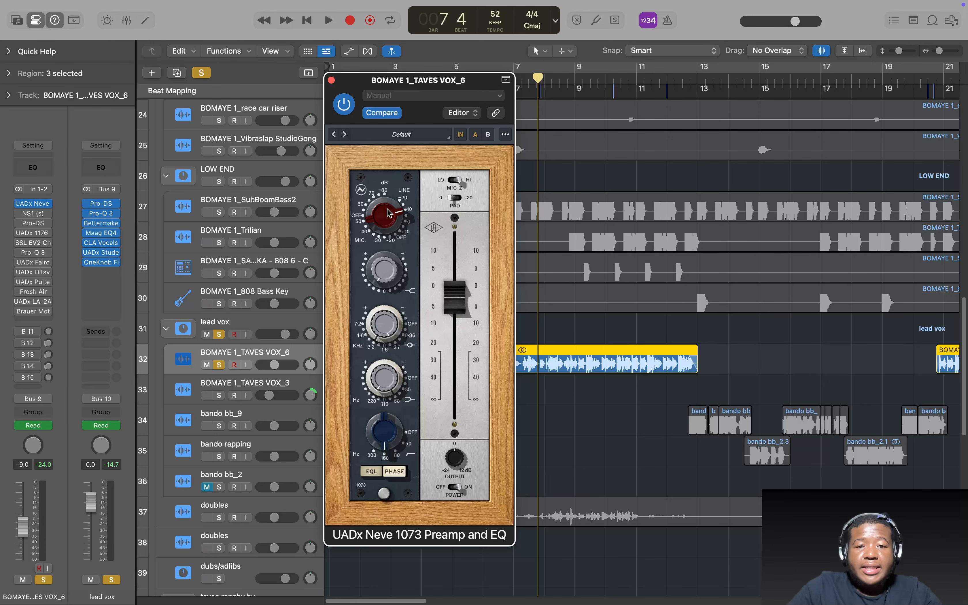
left_click(331, 82)
- Switch on the NS1 noise suppressor on TAVES VOX_6 and audition the vocal through it
left_click(35, 213)
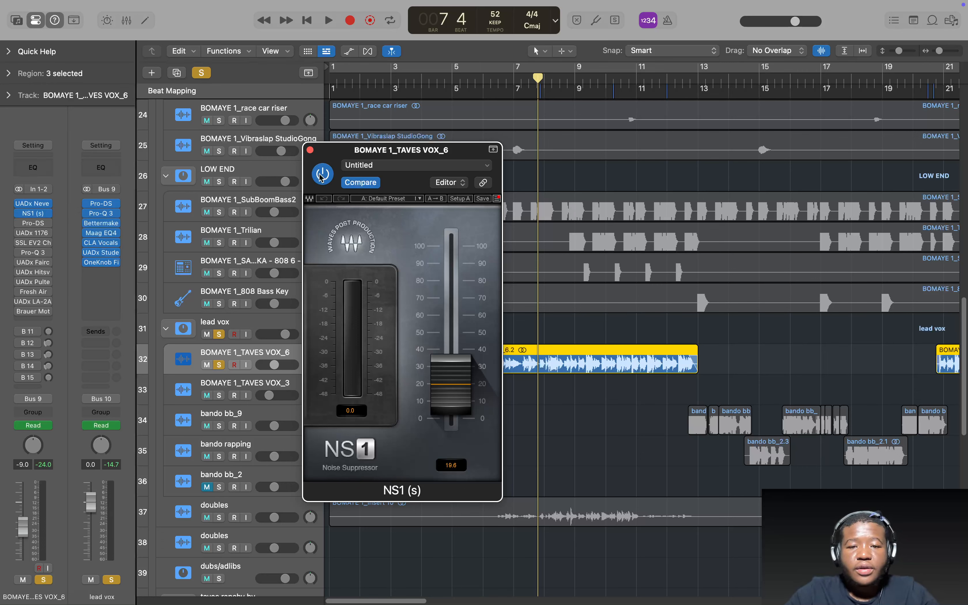
key("space")
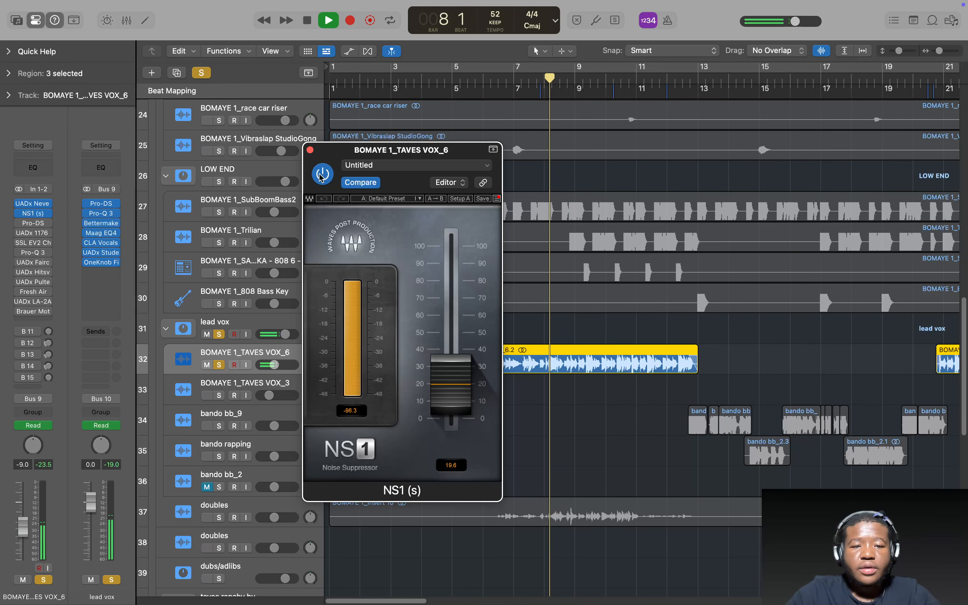
key("space")
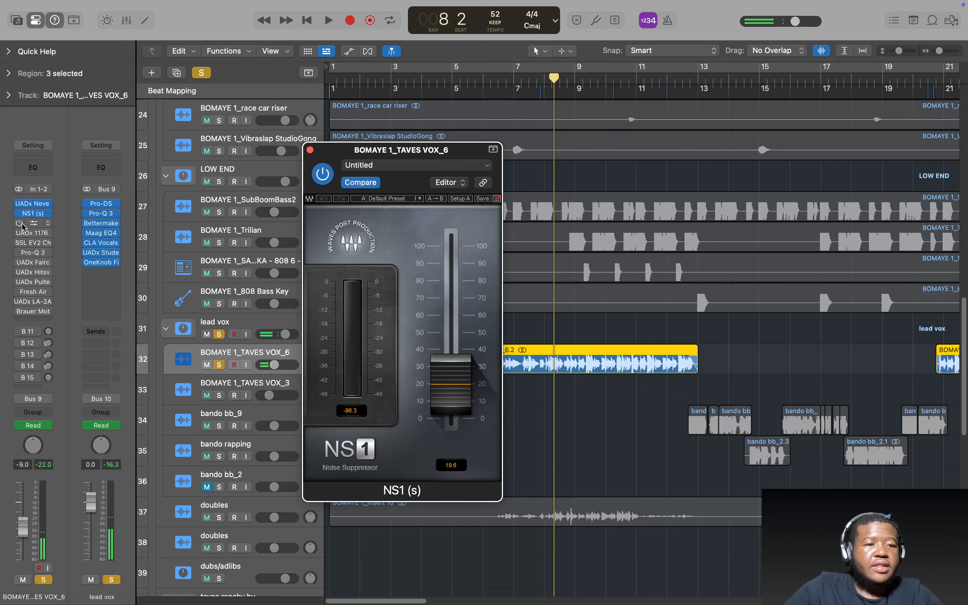
- Switch on Pro-DS on TAVES VOX_6, audition the de-essing, and close the Pro-DS and NS1 windows
left_click(20, 223)
left_click(33, 223)
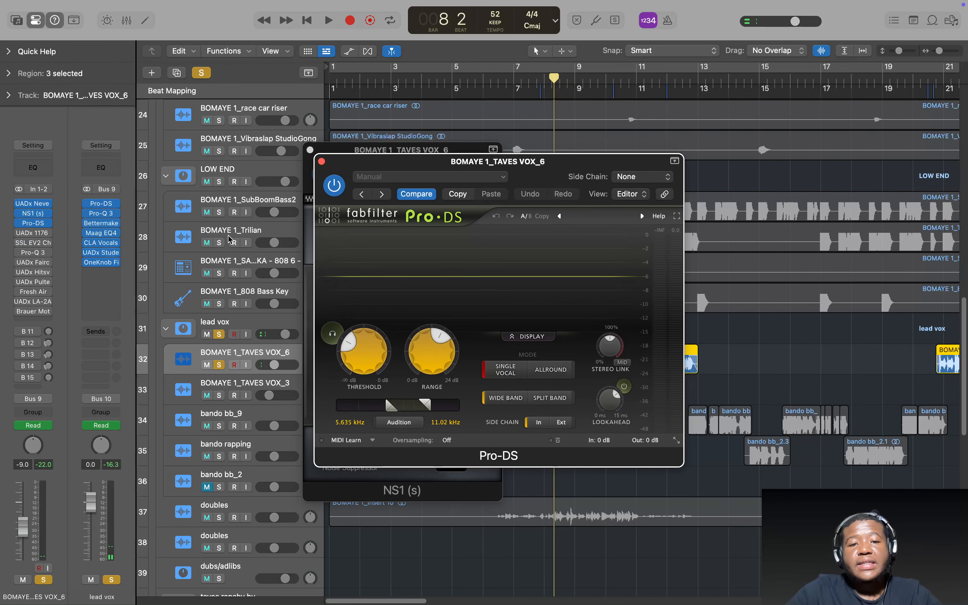
key("space")
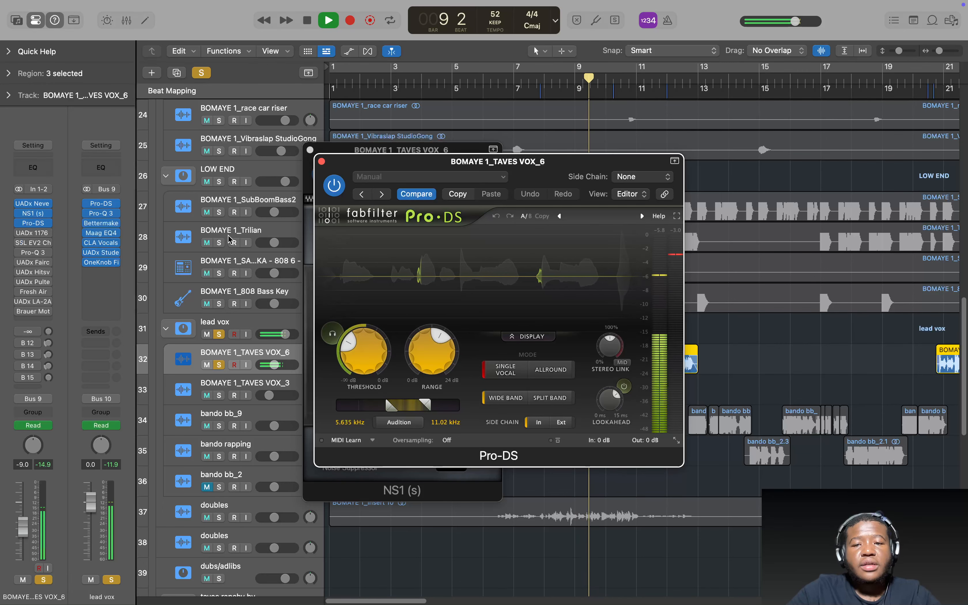
key("space")
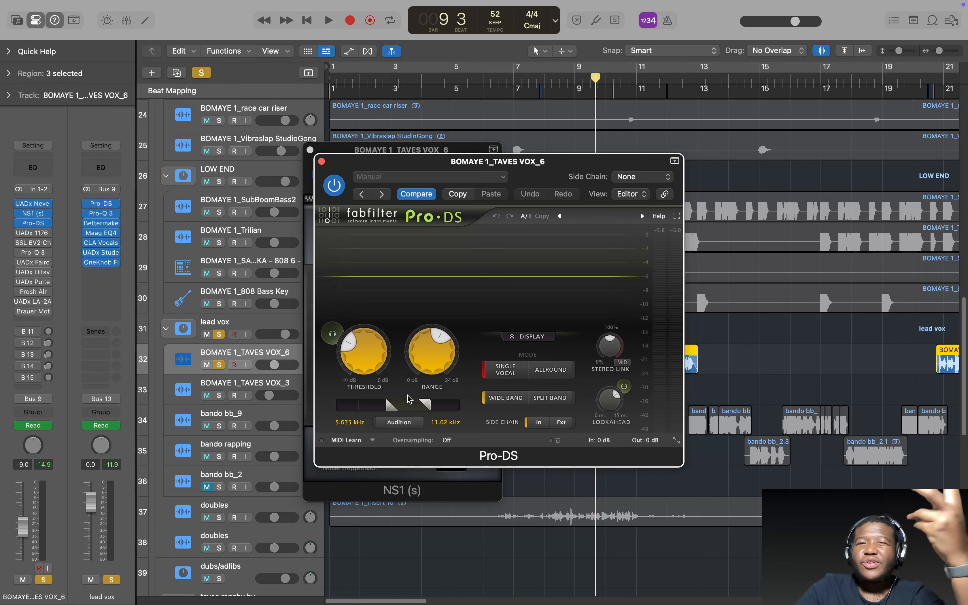
left_click(321, 161)
left_click(309, 149)
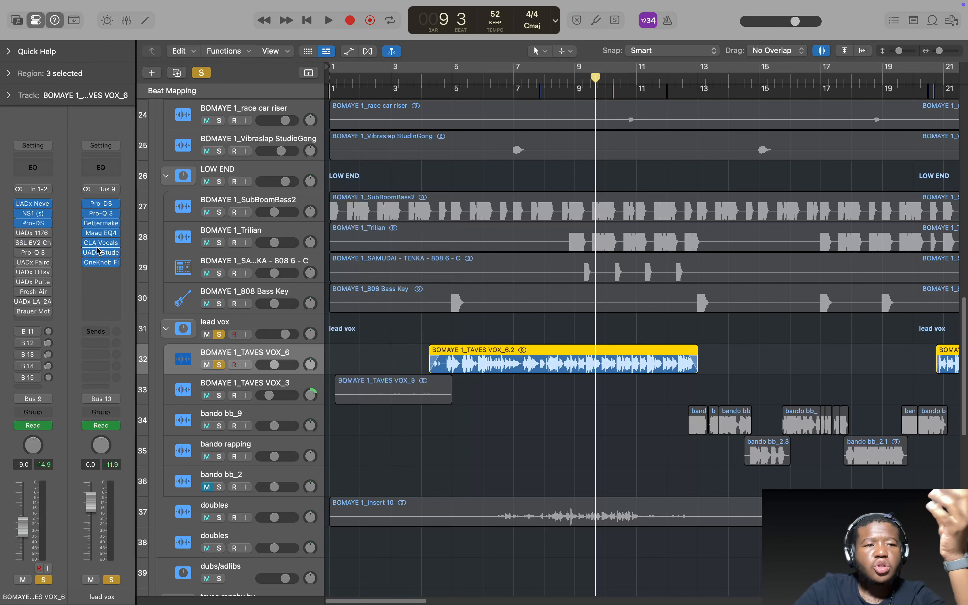
- Compare TAVES VOX_6 with the UADx 1176 Rev A Compressor bypassed and active from about bar 4, leaving it on and closing it
left_click(33, 233)
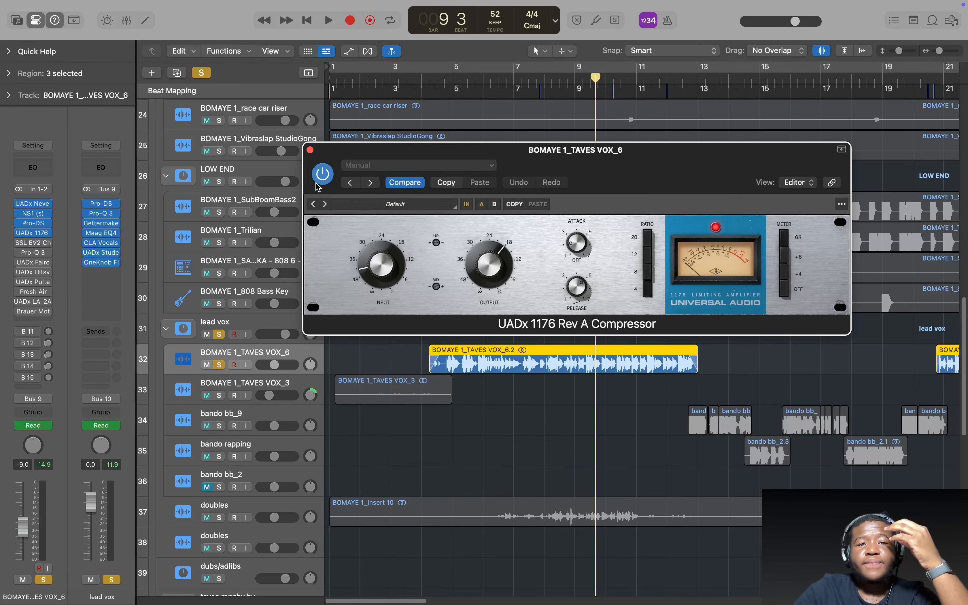
left_click(422, 80)
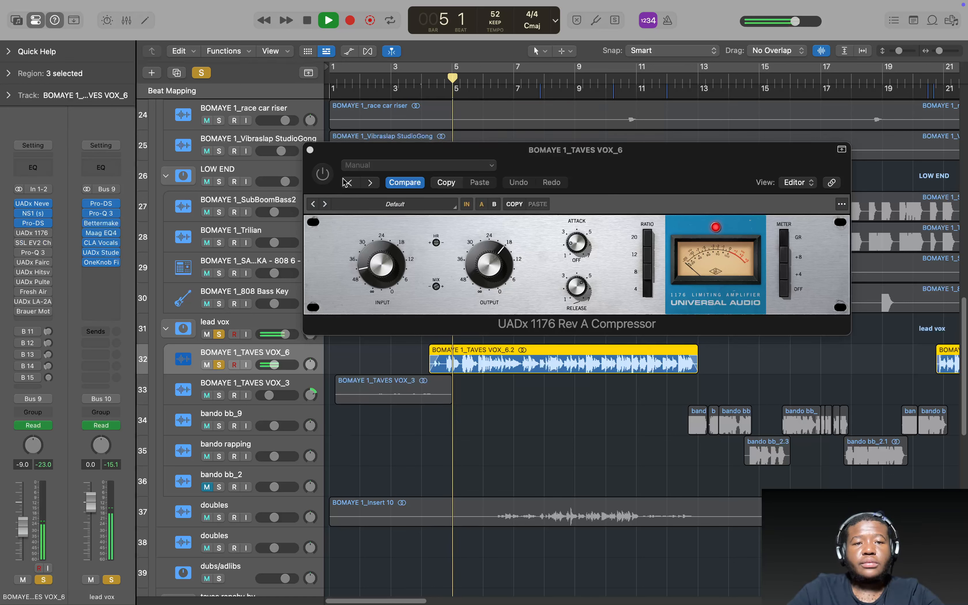
left_click(322, 175)
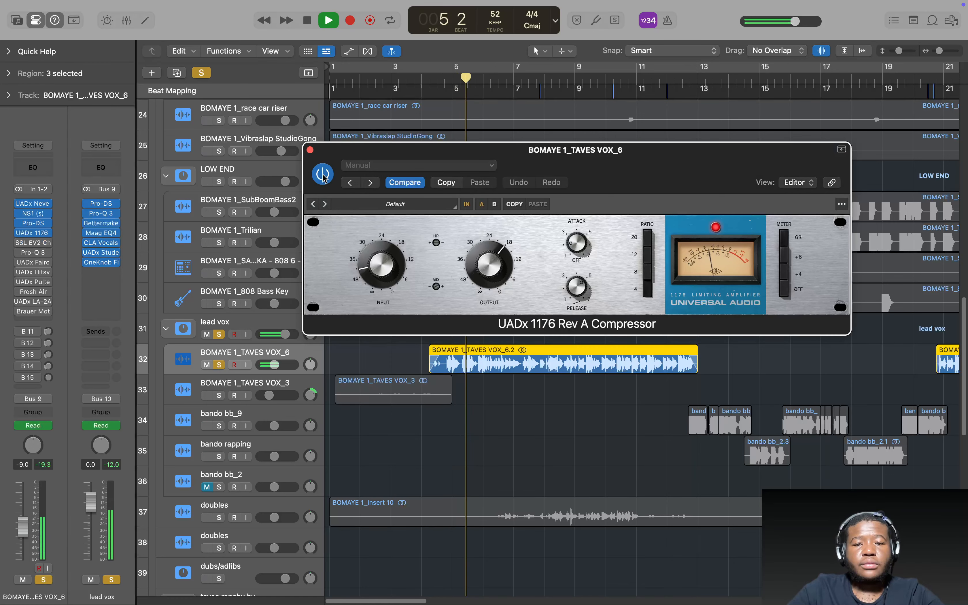
left_click(323, 175)
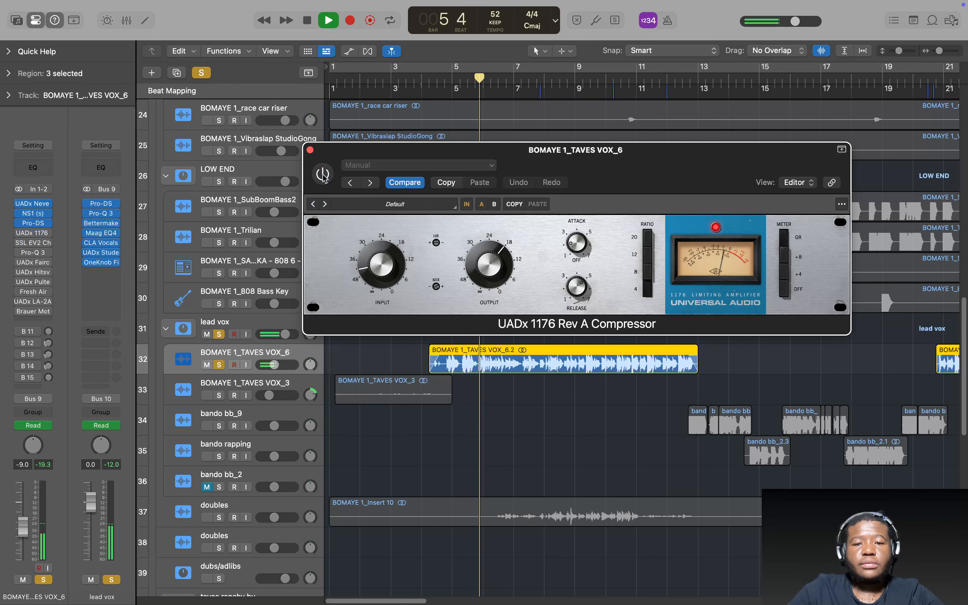
left_click(323, 175)
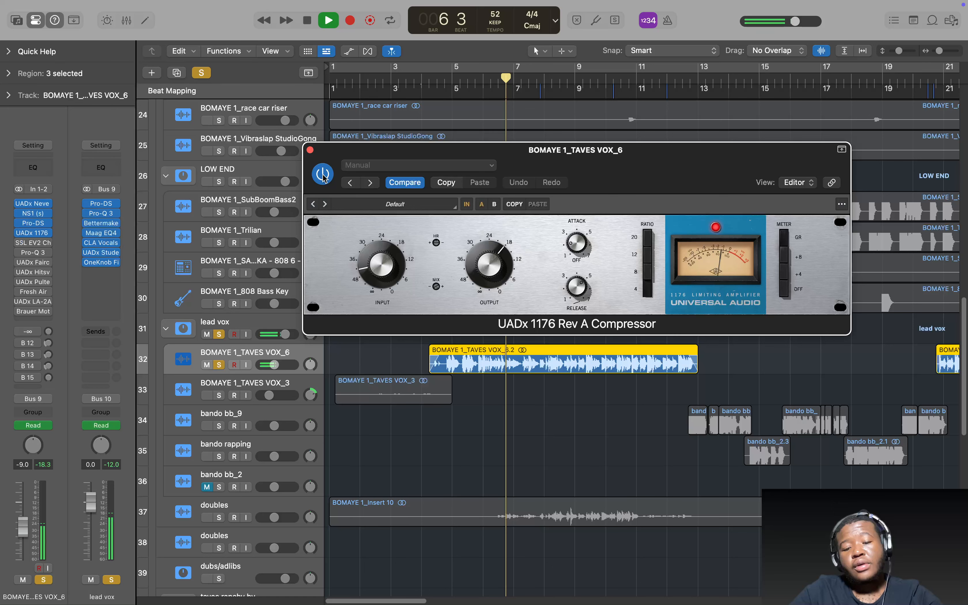
key("space")
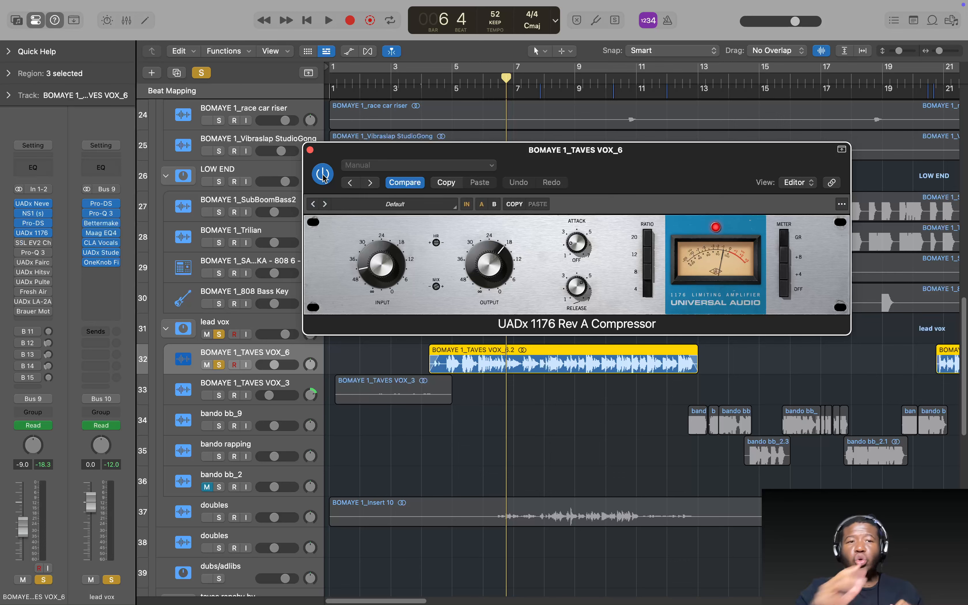
left_click(310, 151)
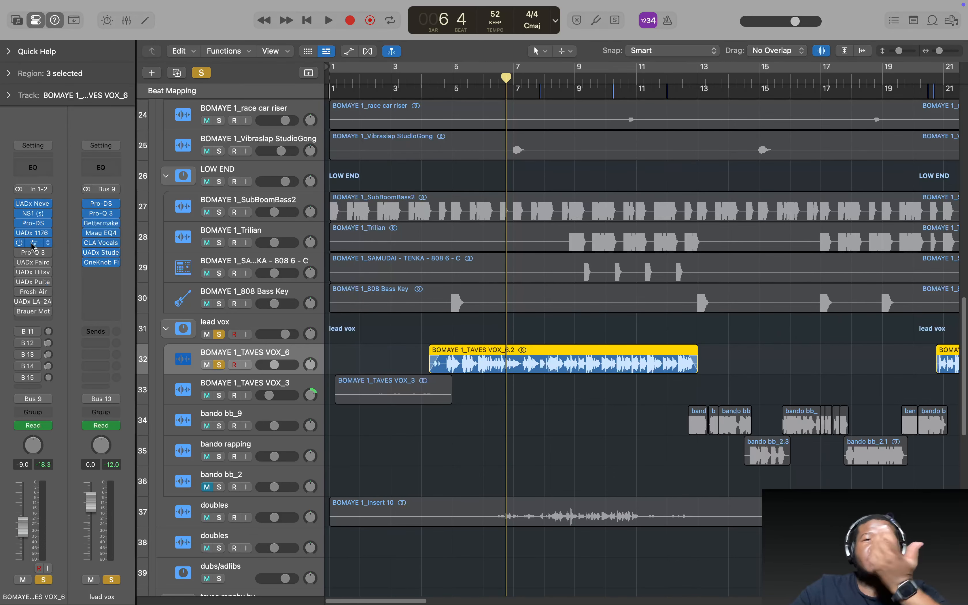
- Review the SSL EV2 Channel settings on TAVES VOX_6, compare it bypassed and active during playback, and close it switched on
left_click(33, 245)
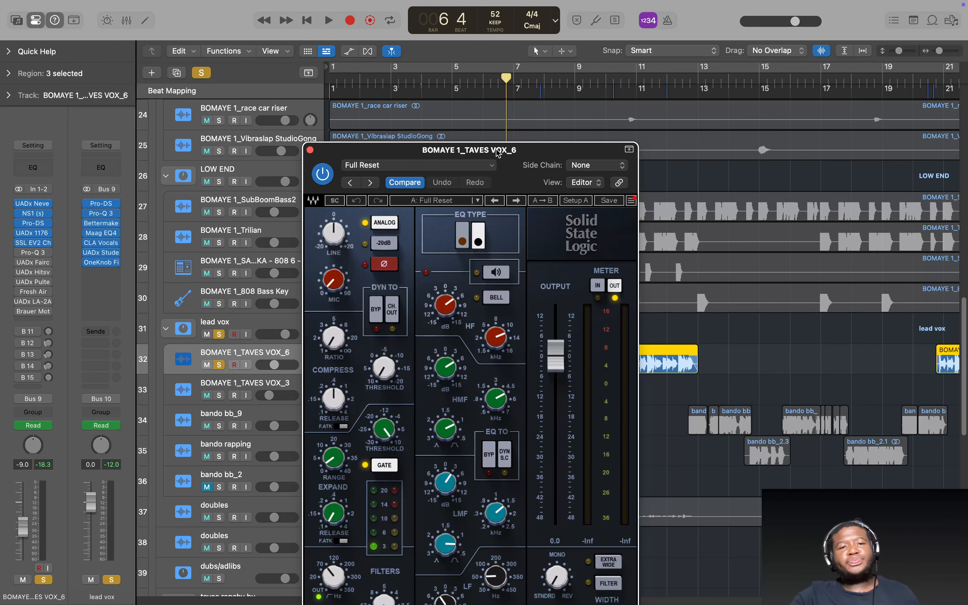
left_click_drag(498, 152, 552, 113)
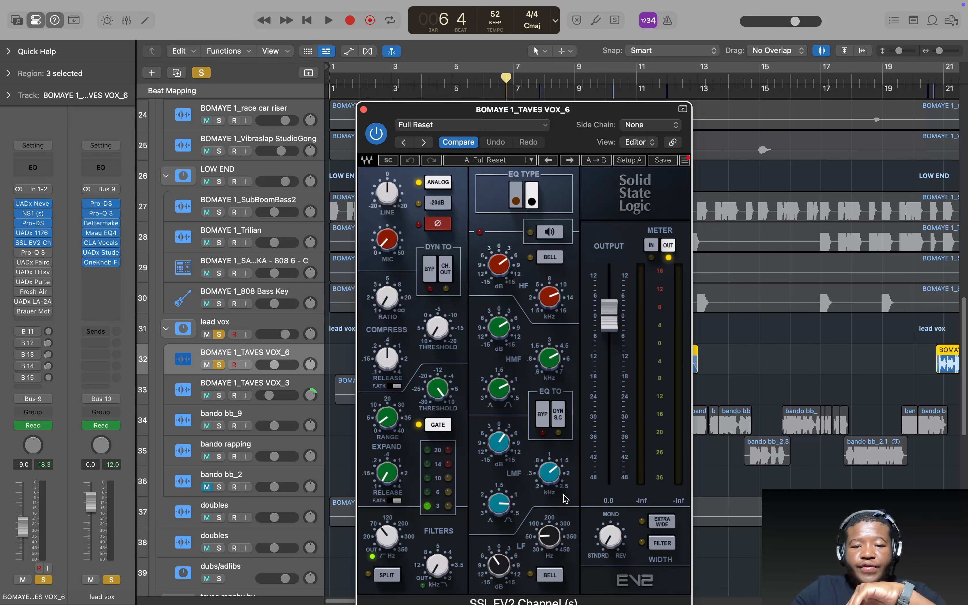
mouse_move(552, 471)
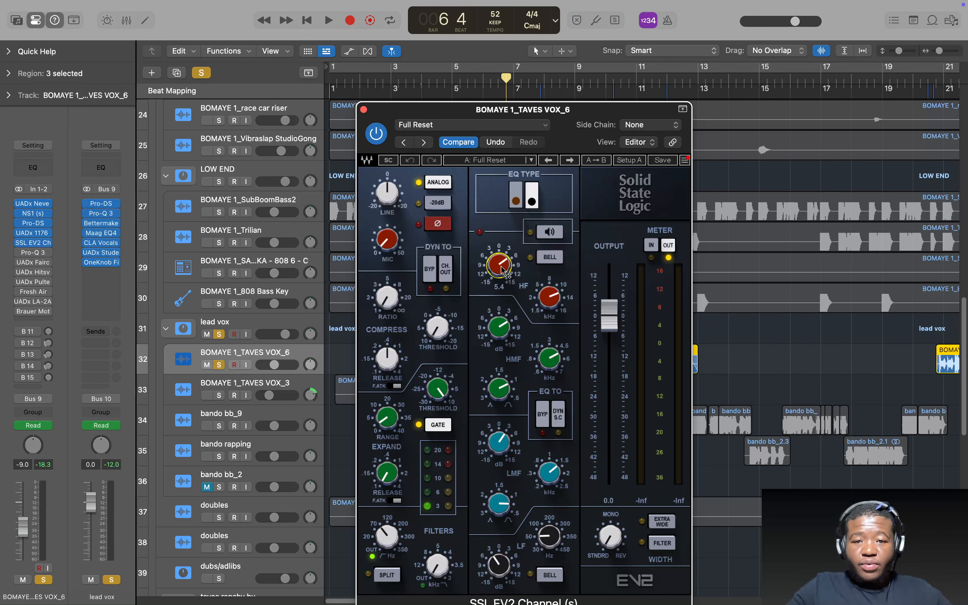
left_click(378, 134)
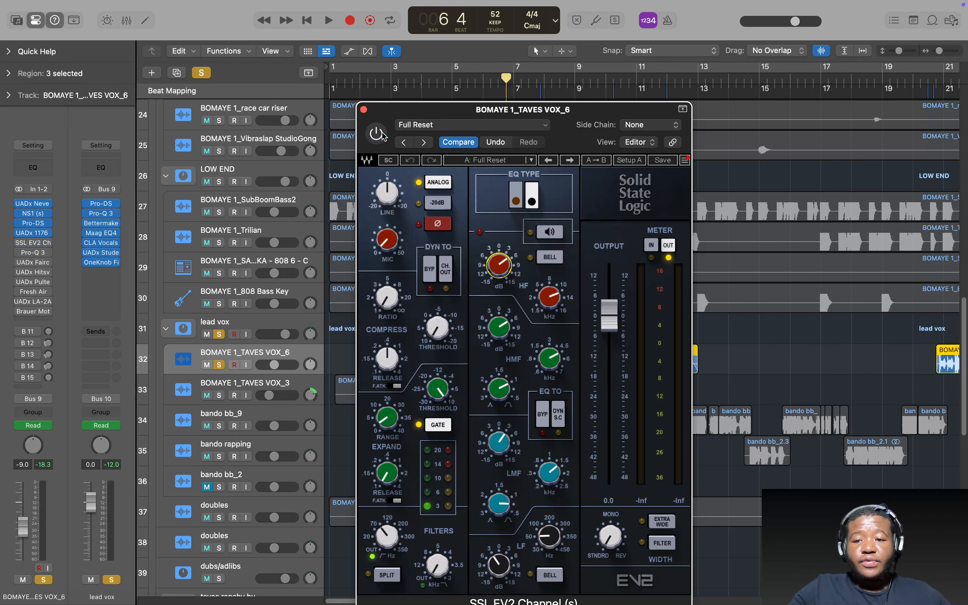
key("space")
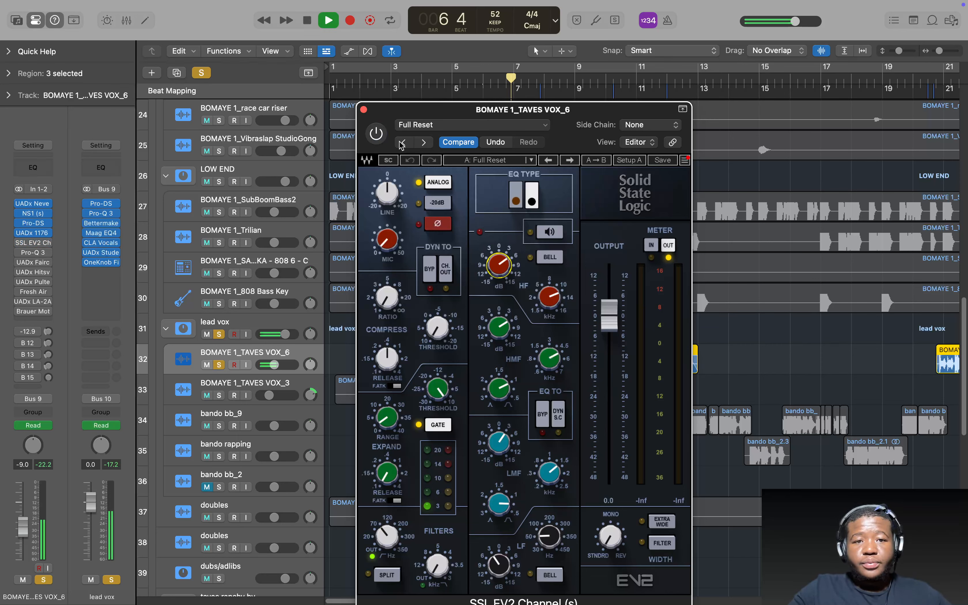
left_click(377, 134)
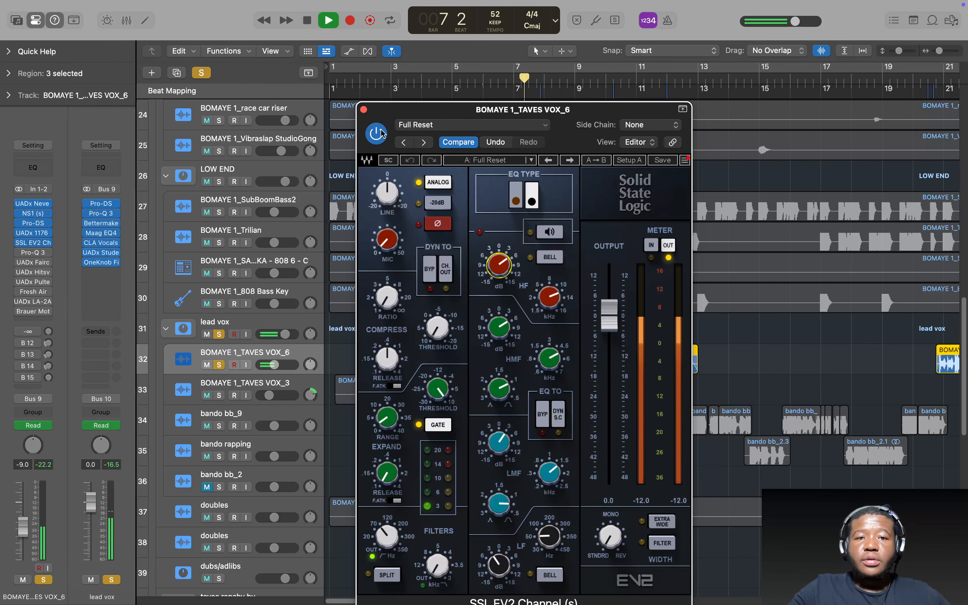
left_click(364, 110)
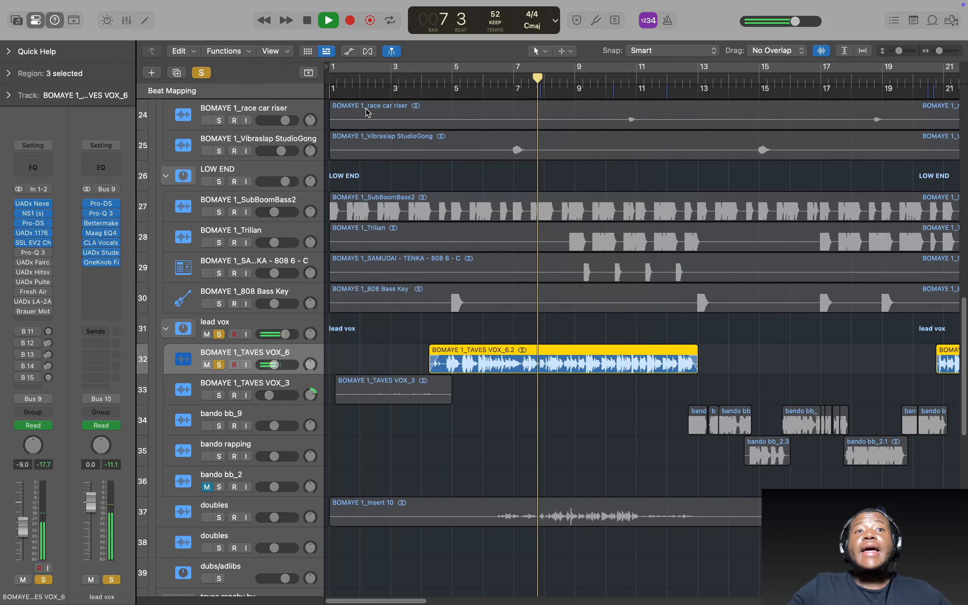
key("space")
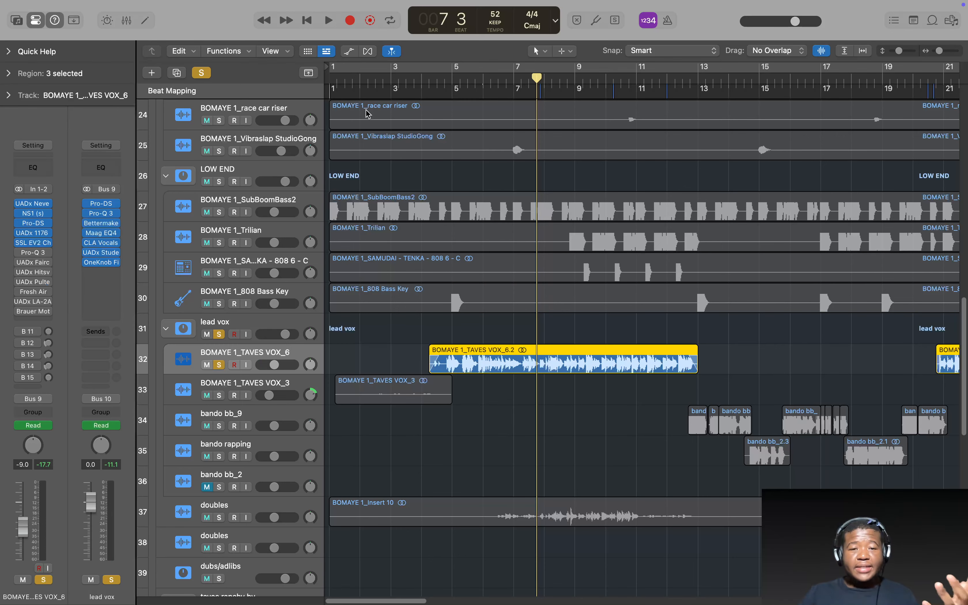
- Switch on Pro-Q 3 on TAVES VOX_6, compare it bypassed and active during playback, and close it switched on
scroll(207, 189, "down", 3)
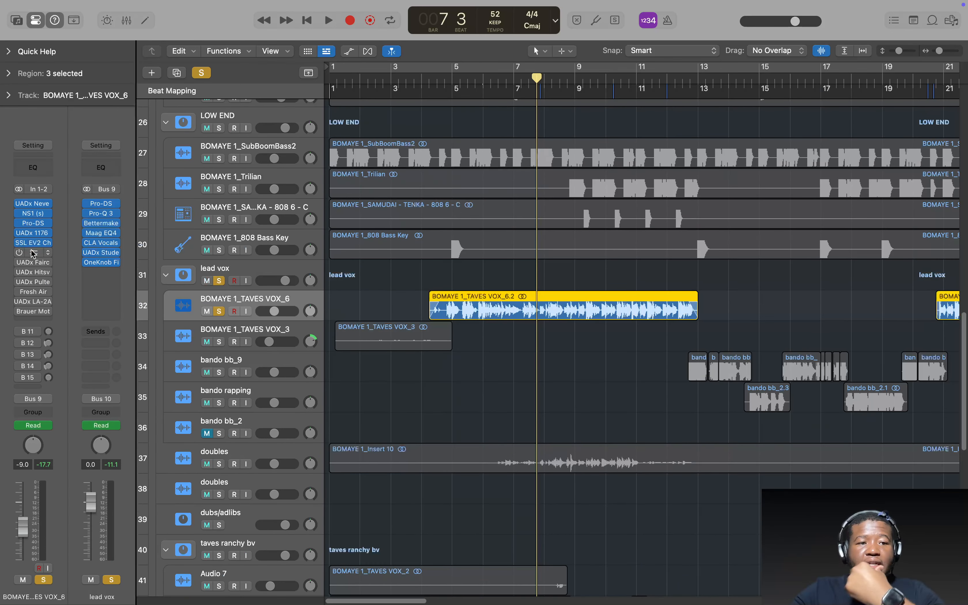
left_click(46, 256)
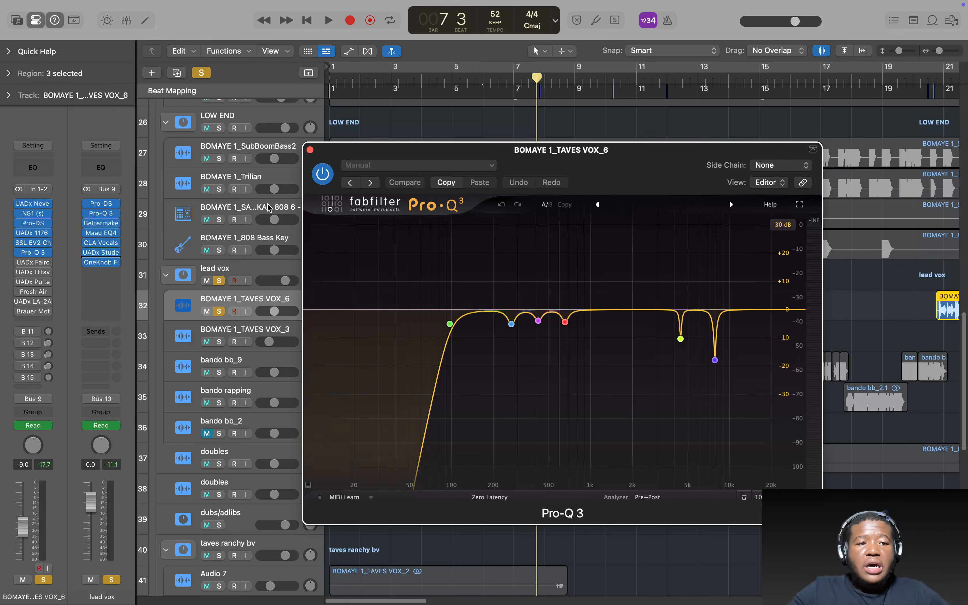
key("space")
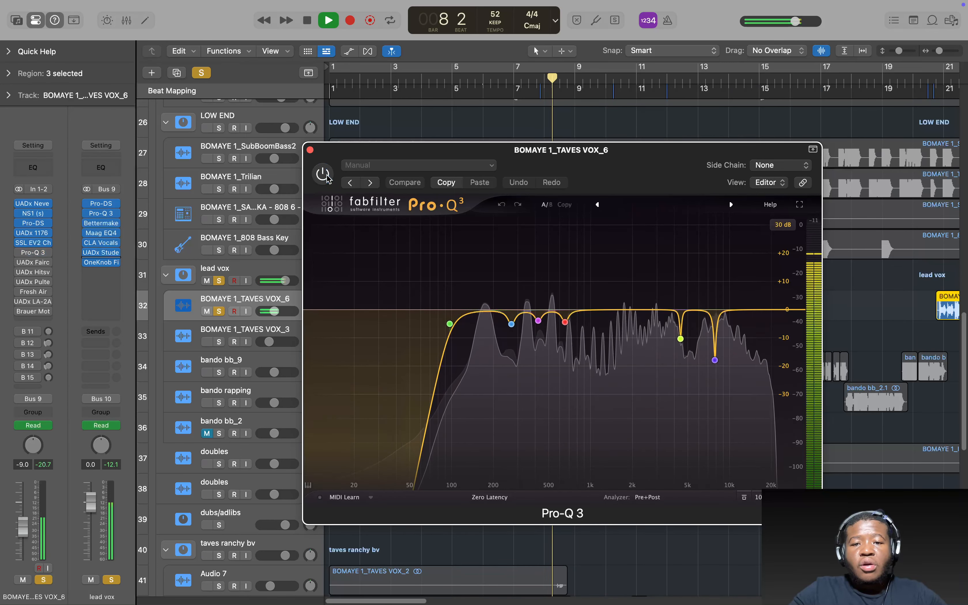
left_click(322, 174)
left_click(323, 174)
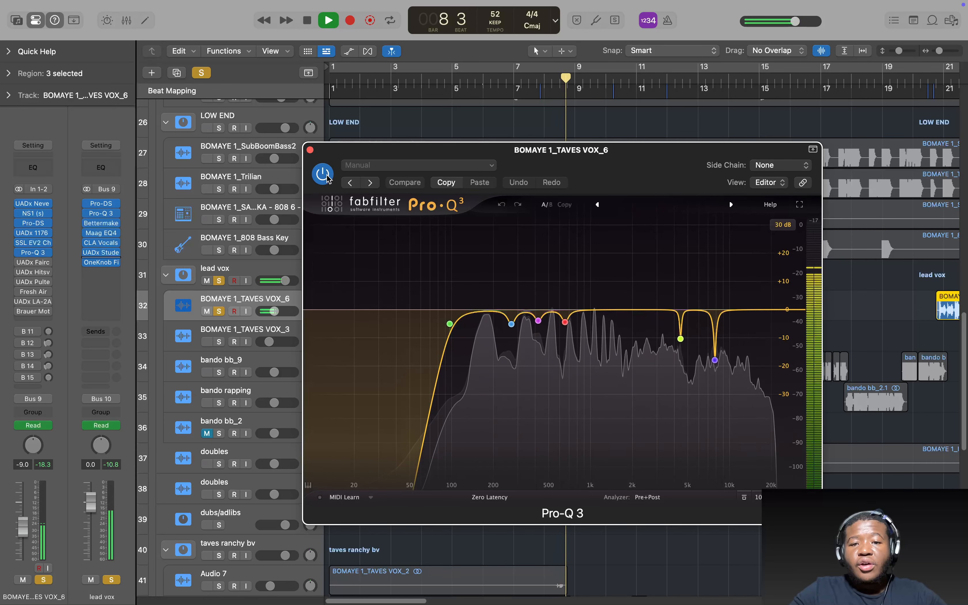
left_click(324, 175)
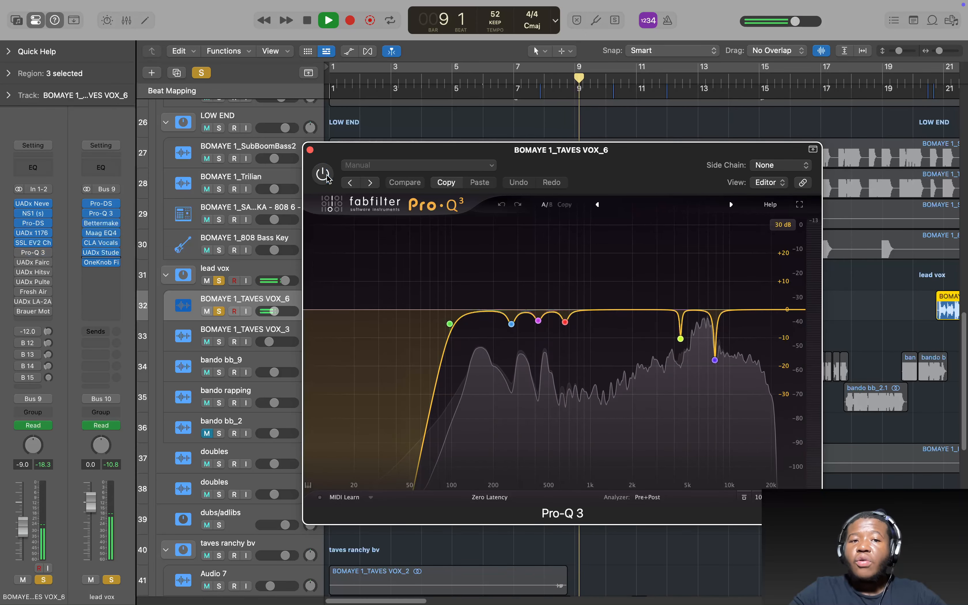
left_click(323, 175)
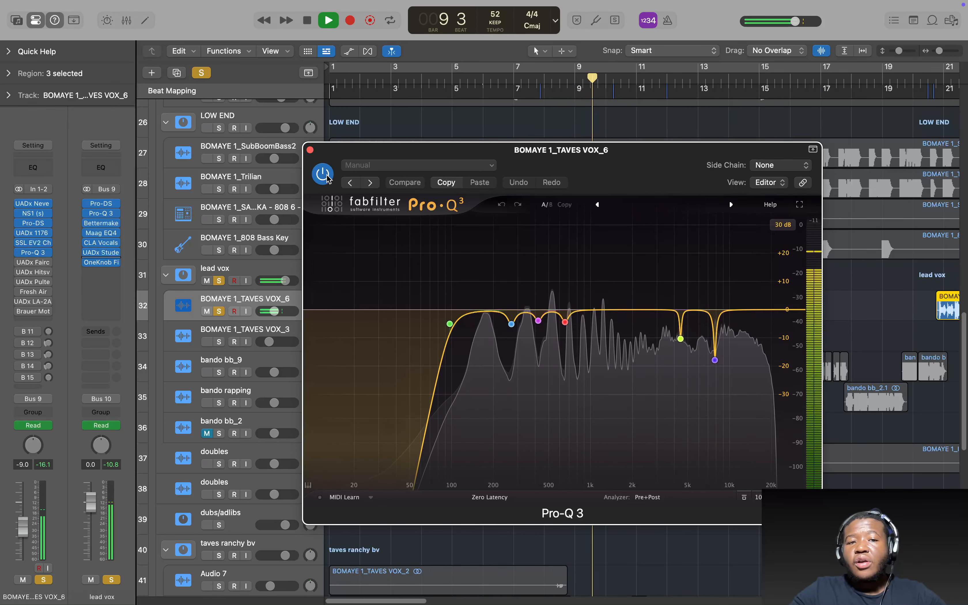
key("space")
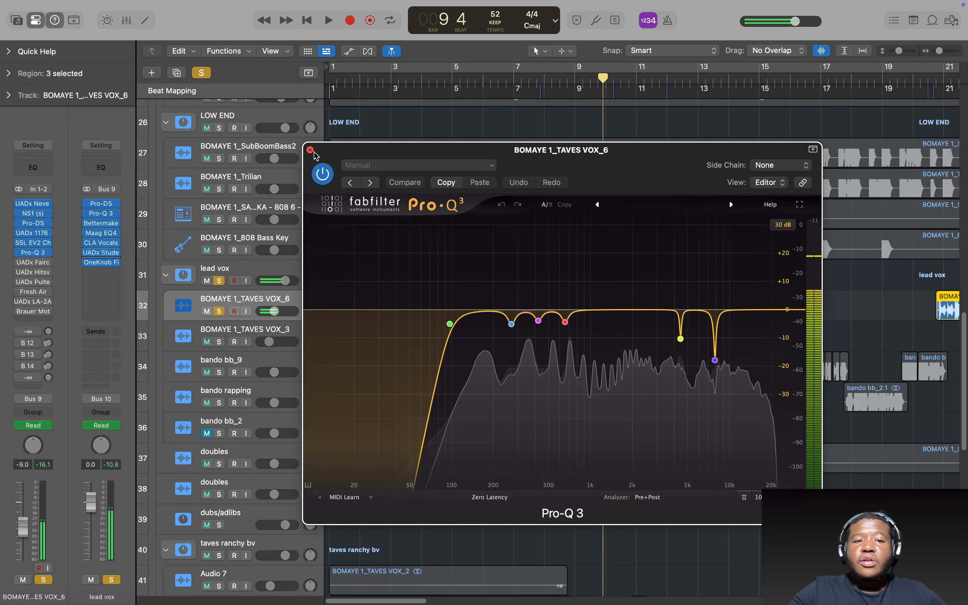
left_click(310, 150)
- Switch on the UADx Fairchild 670 on TAVES VOX_6, compare it bypassed and active from bar 5, and close it switched on
left_click(452, 82)
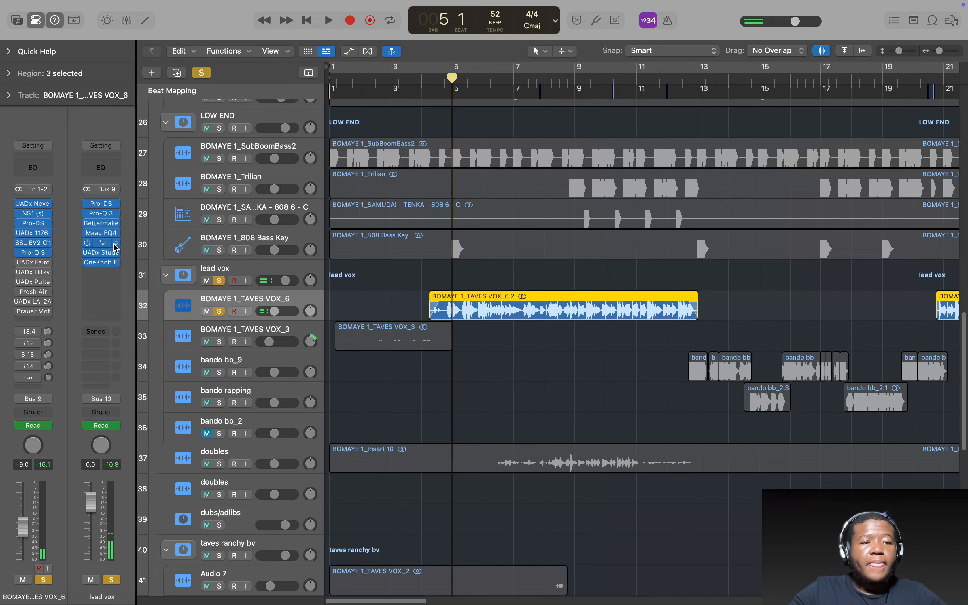
left_click(33, 262)
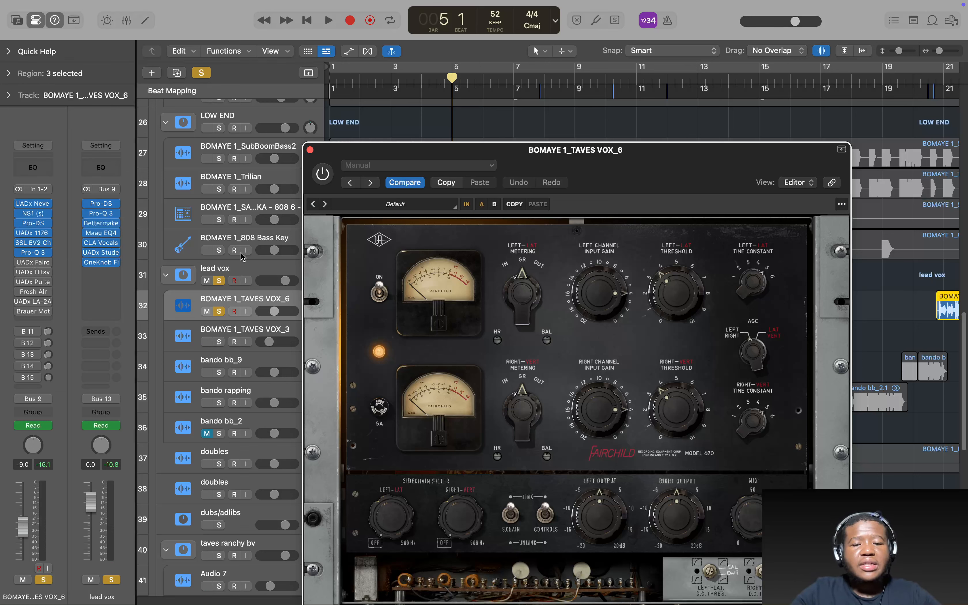
key("space")
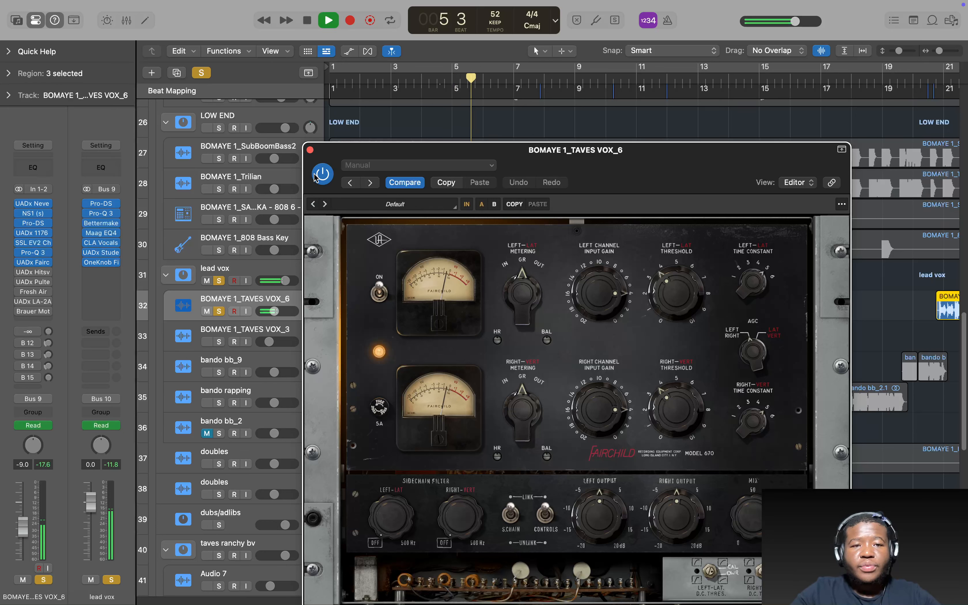
left_click(315, 177)
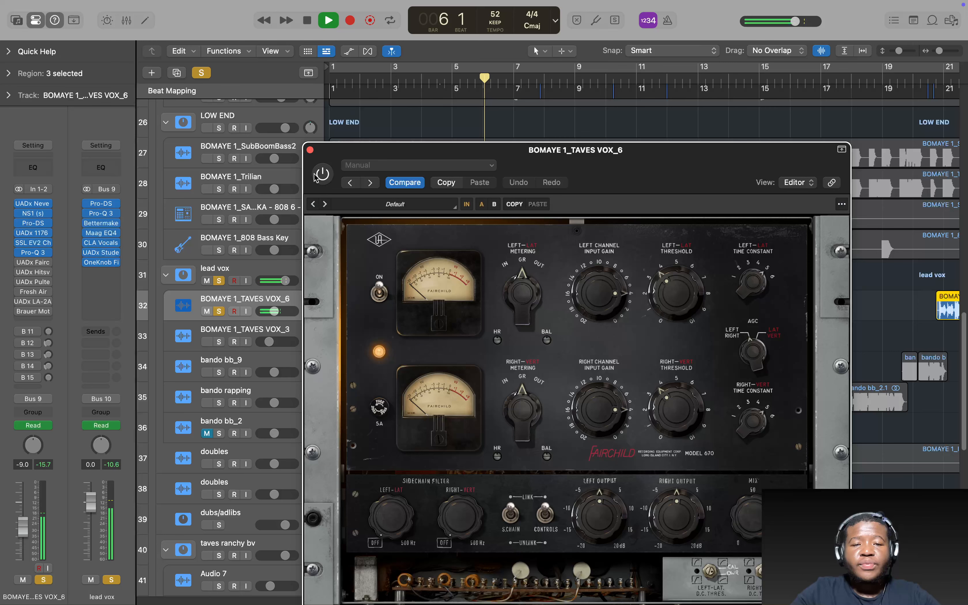
left_click(314, 177)
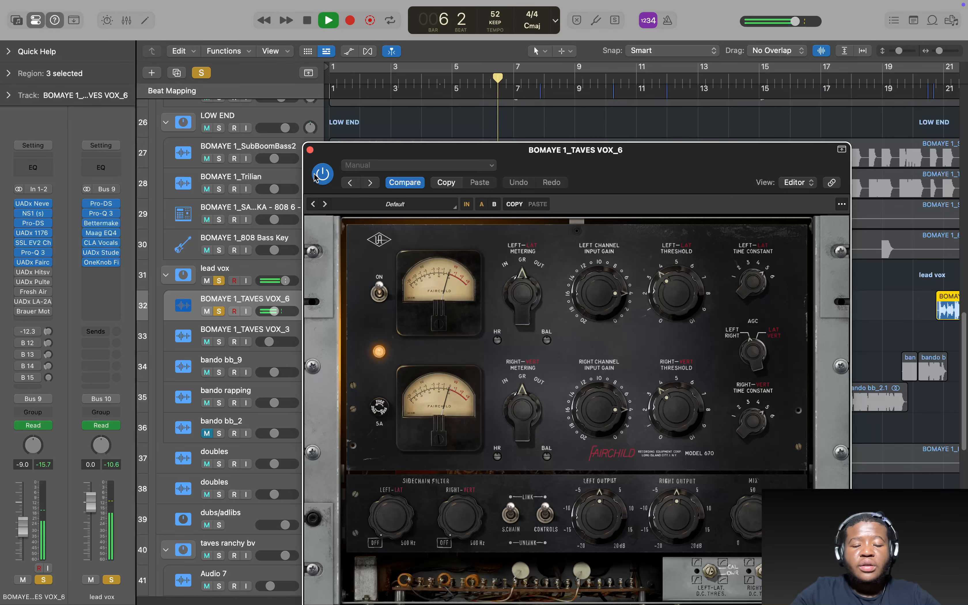
key("space")
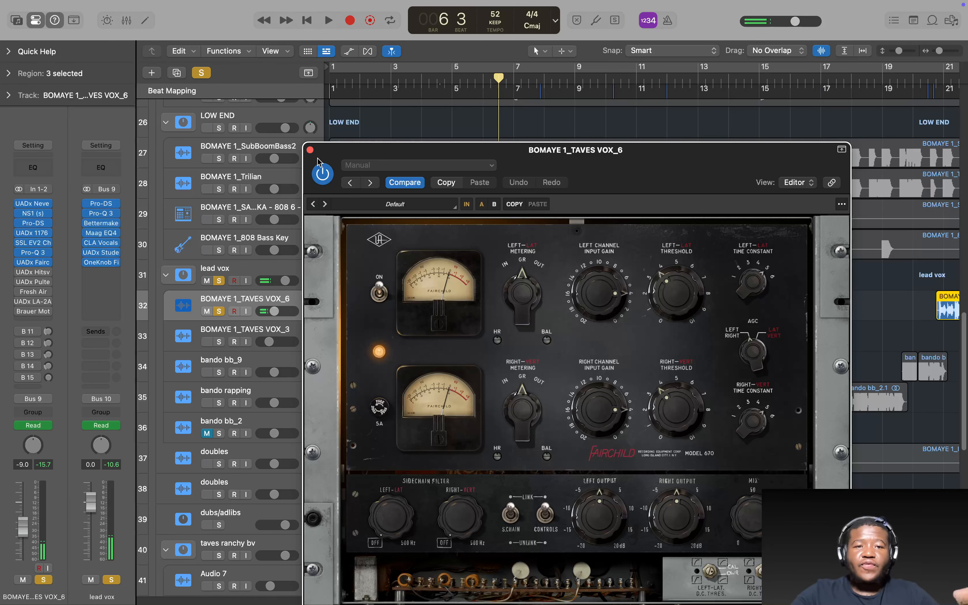
left_click(309, 149)
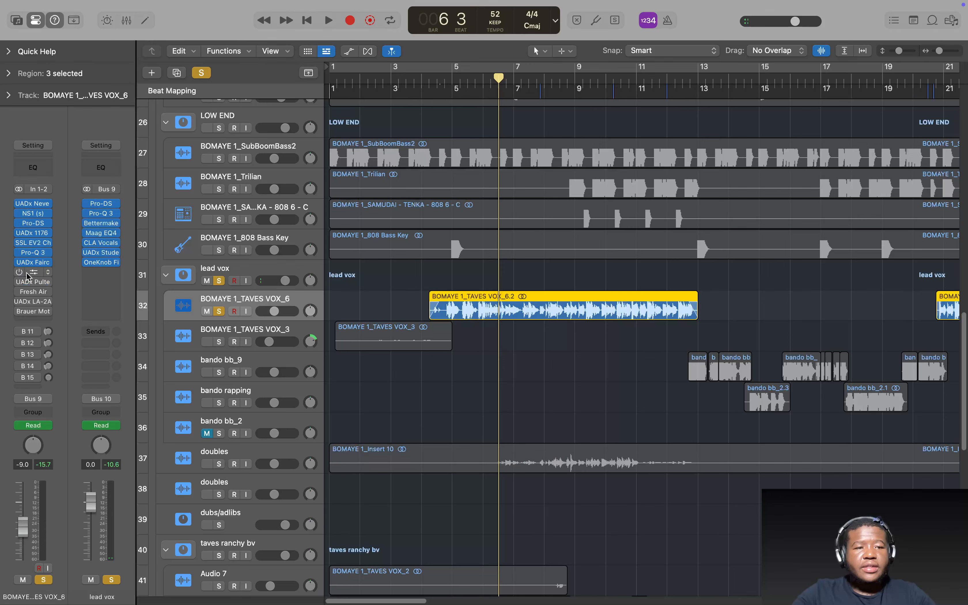
- Switch on the UADx Hitsville EQ on TAVES VOX_6, review its settings, and compare it bypassed and active from about bar 4, leaving it on
left_click(33, 273)
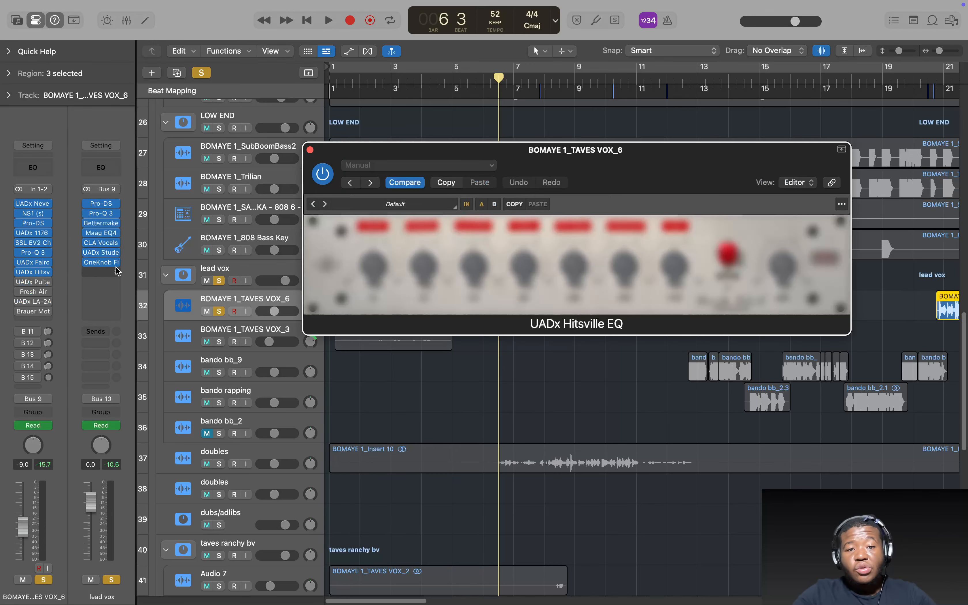
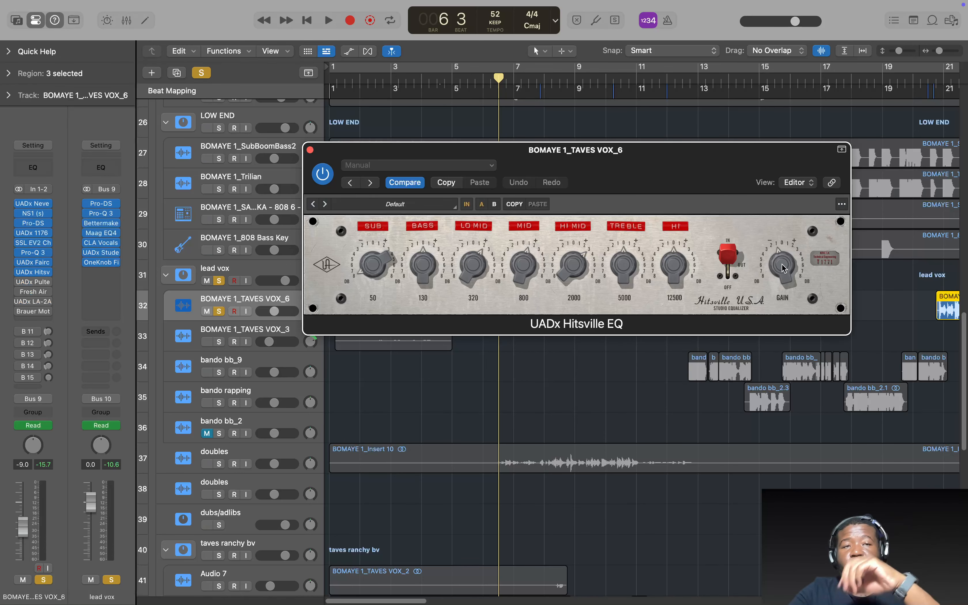
left_click(310, 150)
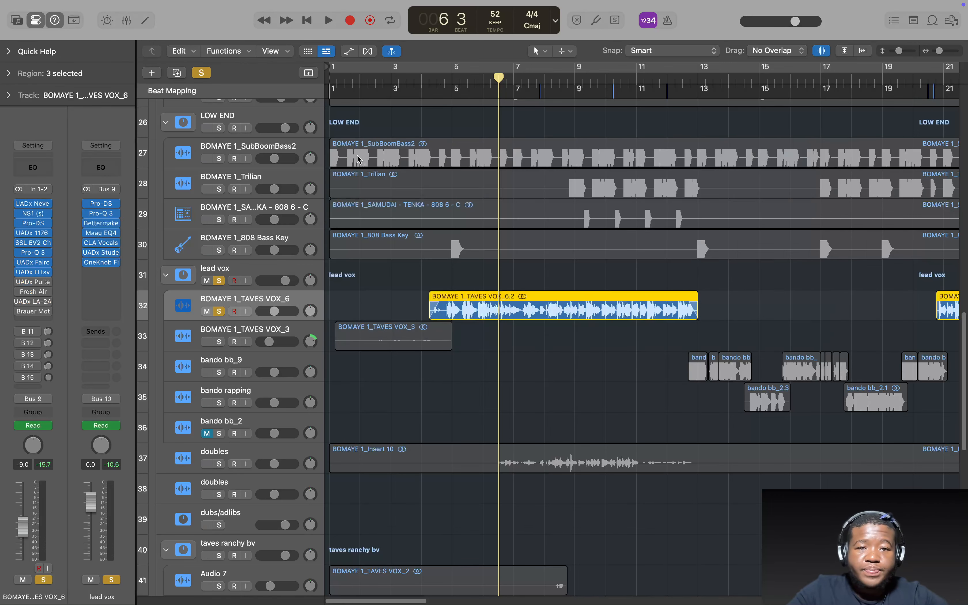
left_click(444, 82)
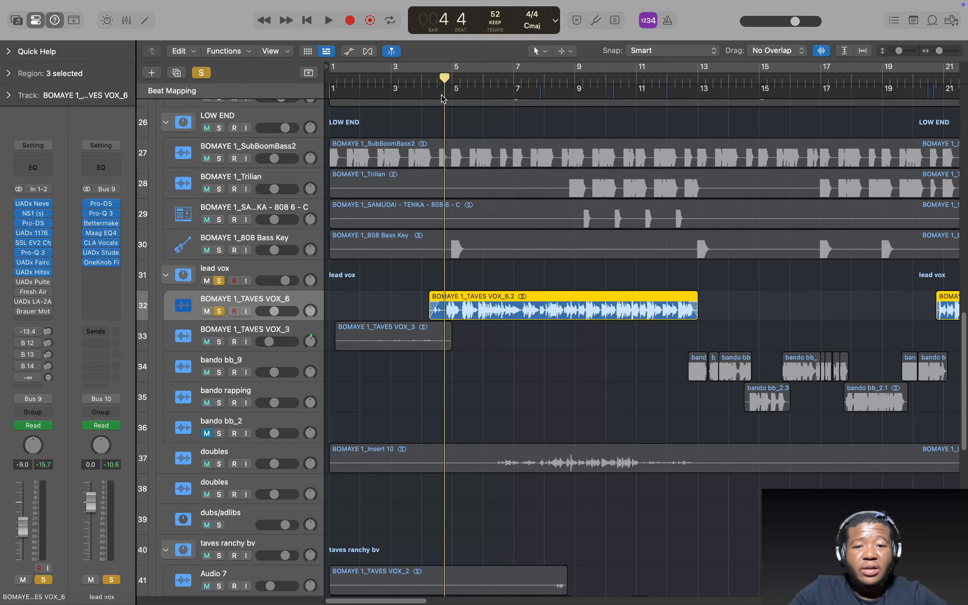
key("space")
mouse_move(29, 274)
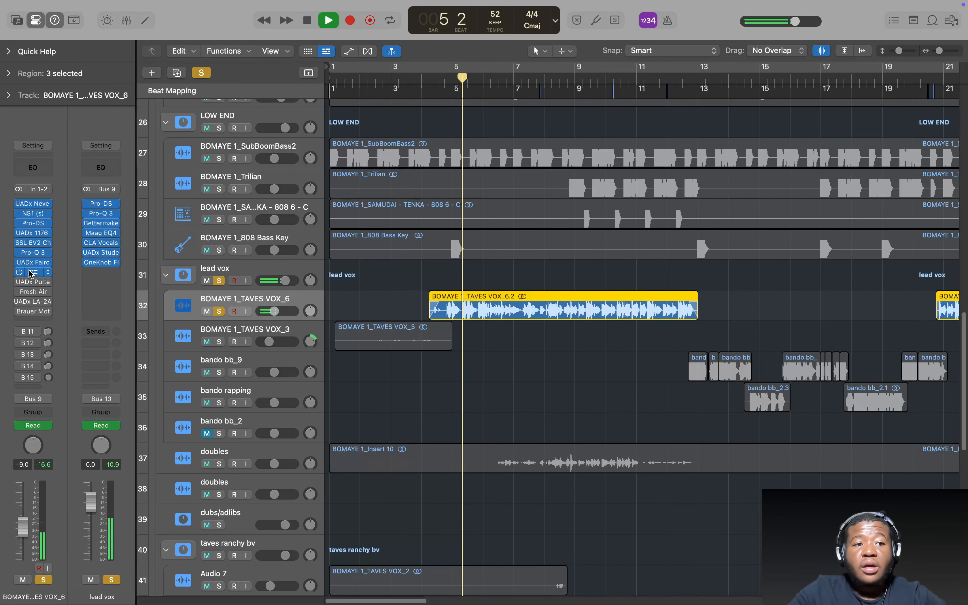
left_click(30, 273)
left_click(318, 180)
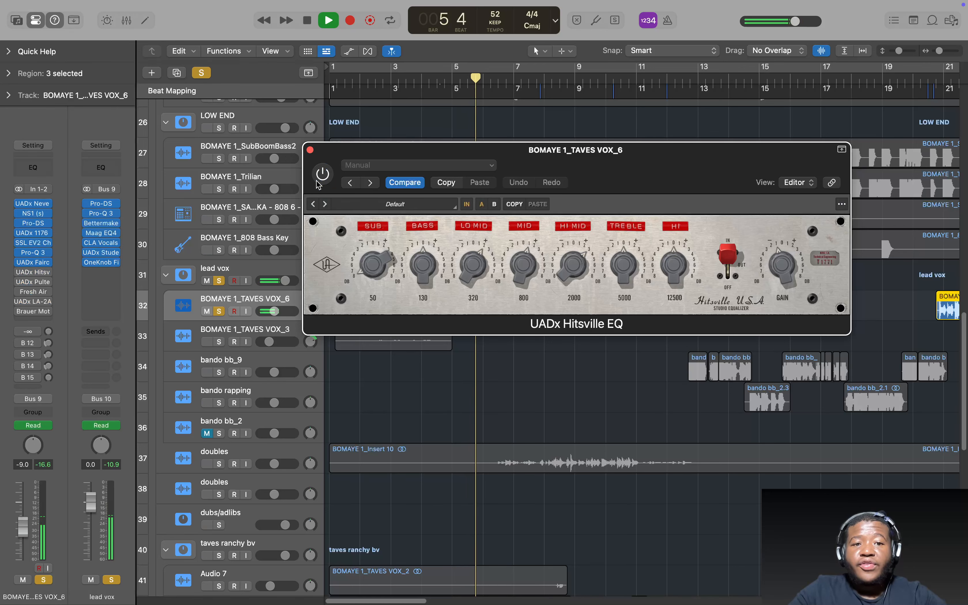
left_click(320, 180)
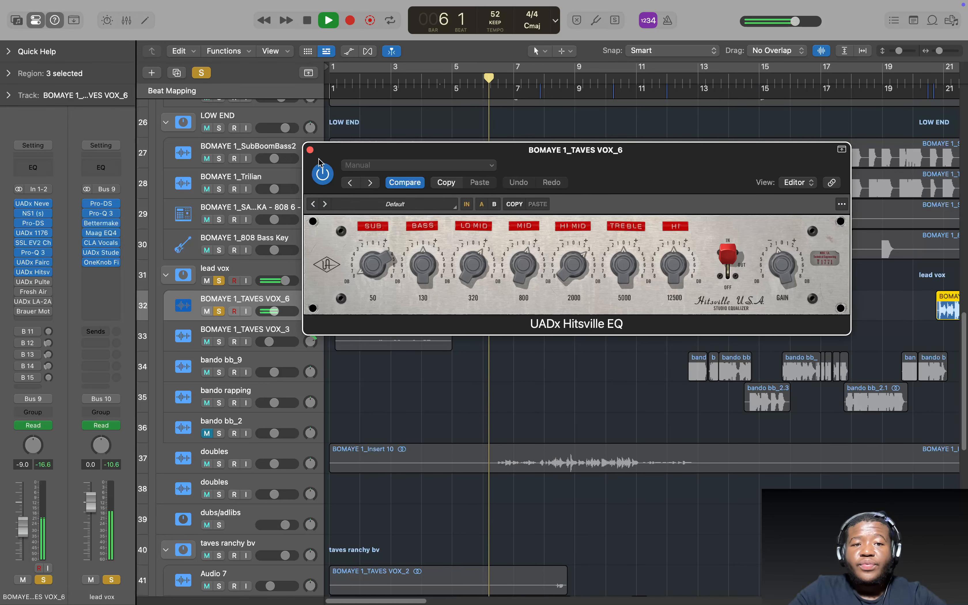
key("space")
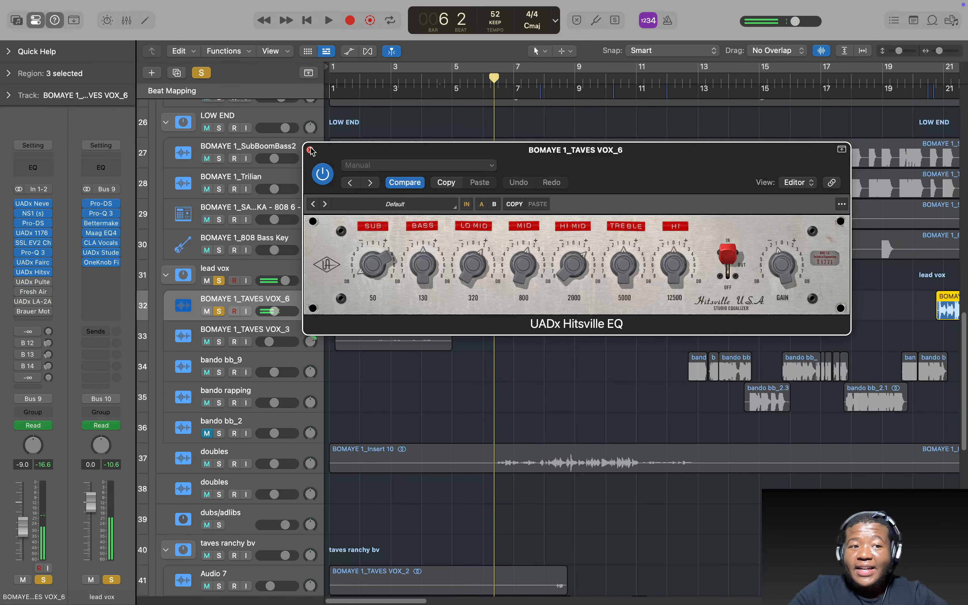
left_click(310, 150)
- Switch on the UADx Pultec EQP-1A EQ on TAVES VOX_6, compare it bypassed and active from about bar 4, and close it switched on
left_click(41, 280)
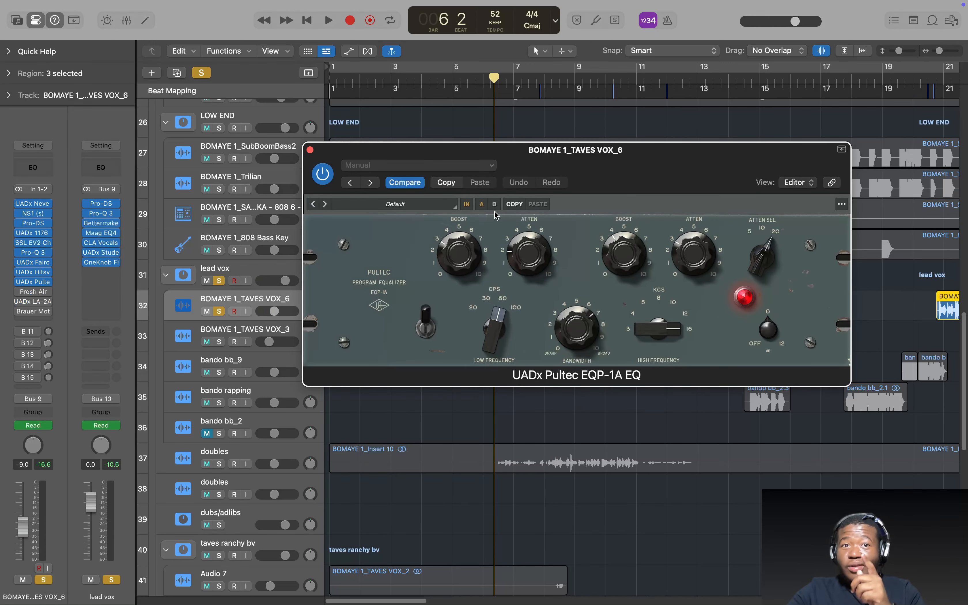
left_click_drag(518, 152, 503, 353)
left_click(445, 83)
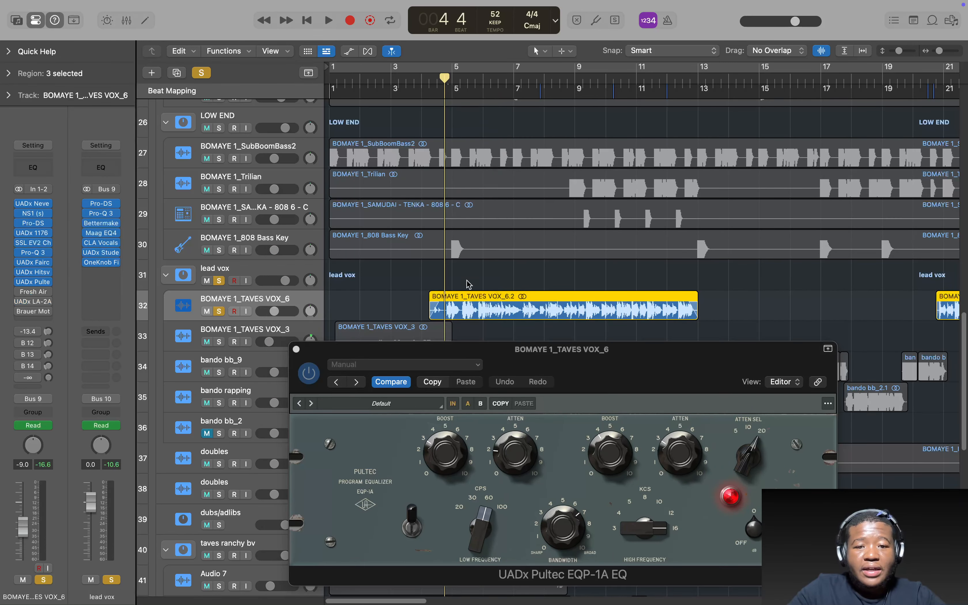
key("space")
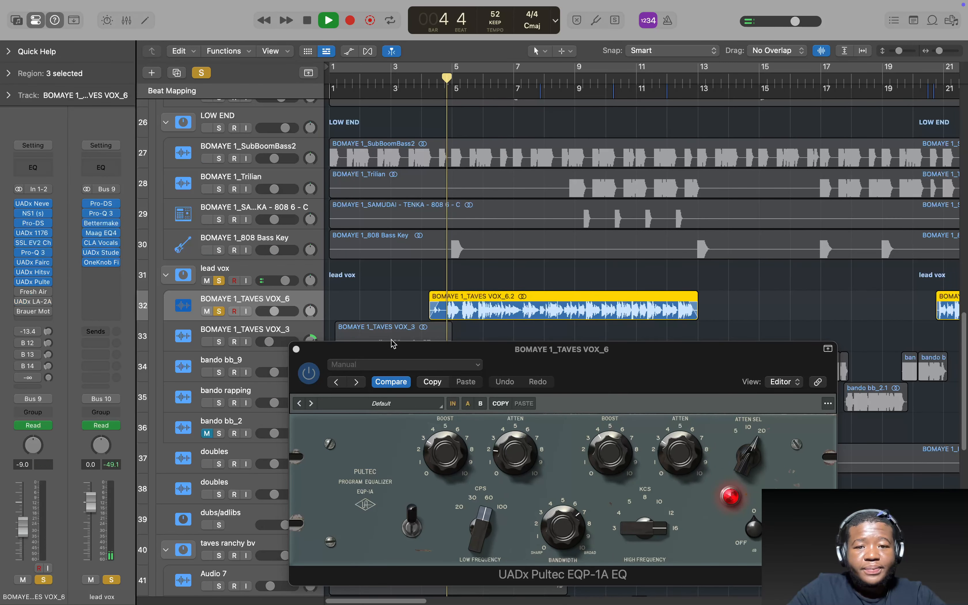
left_click(314, 374)
left_click(309, 372)
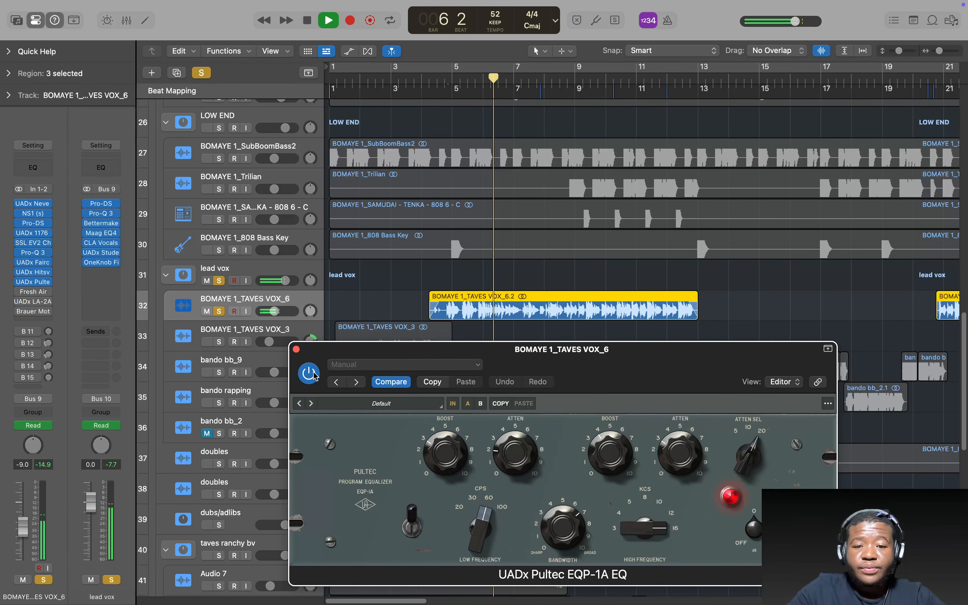
key("space")
left_click(296, 349)
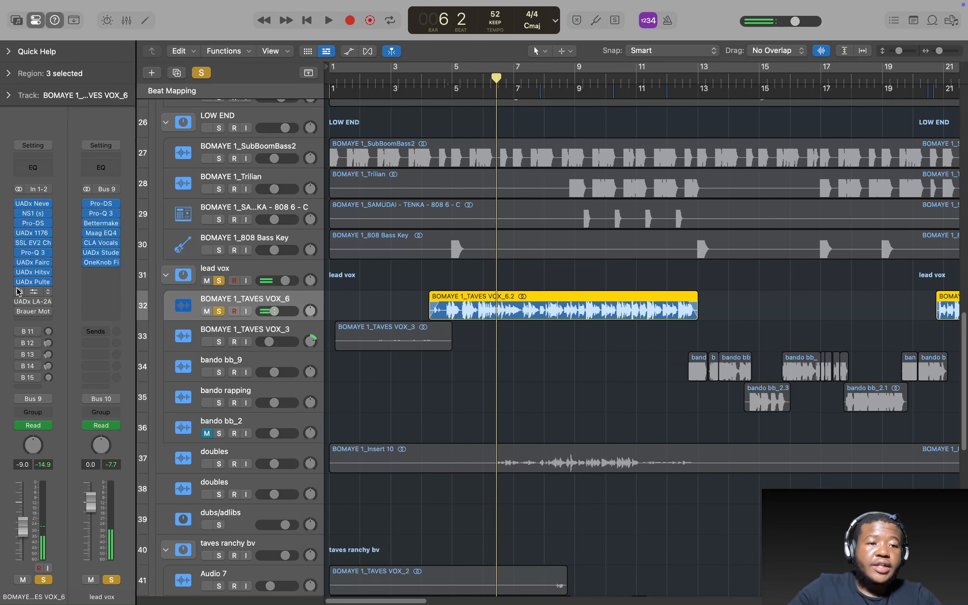
- Switch on Fresh Air on TAVES VOX_6 and audition the vocal through it
left_click(32, 292)
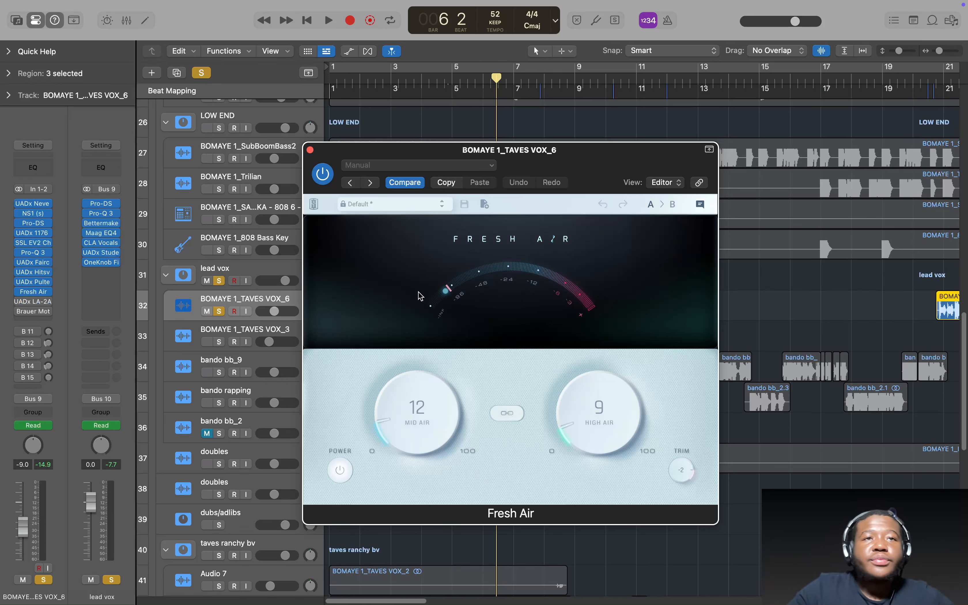
key("space")
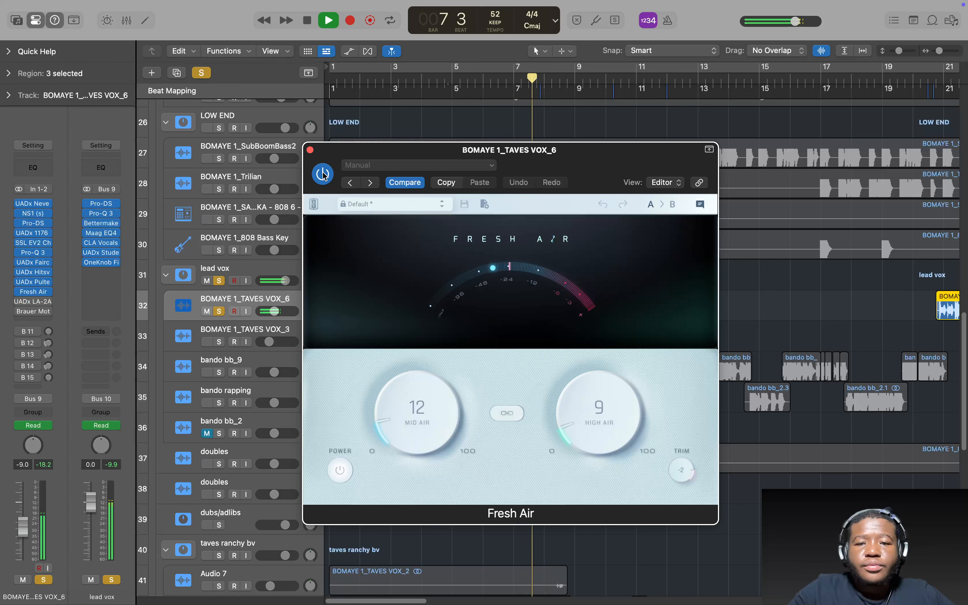
key("space")
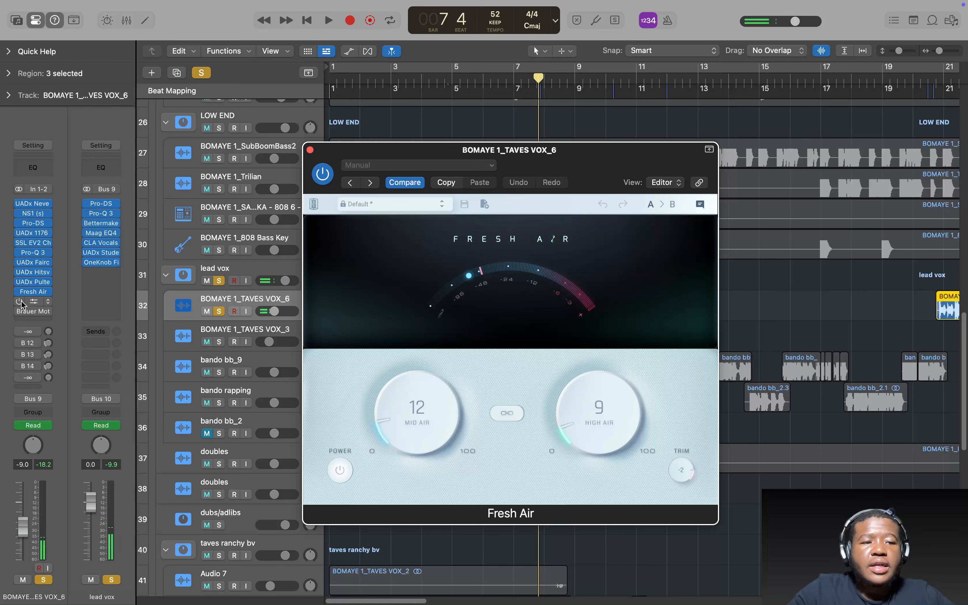
- Switch on the UADx LA-2A Silver Compressor on TAVES VOX_6, compare it bypassed and active from bar 7, and close it switched on
left_click(20, 302)
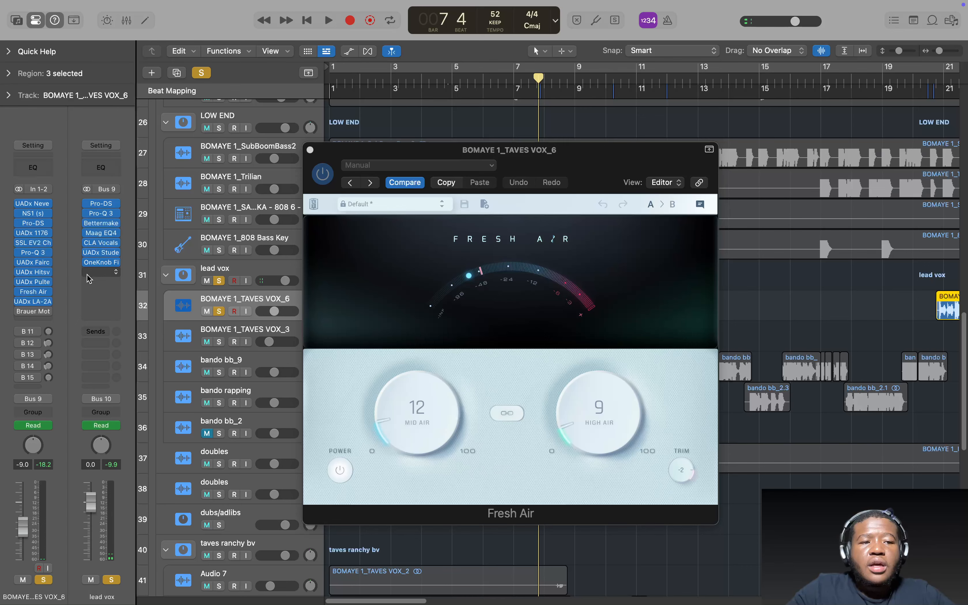
left_click(309, 150)
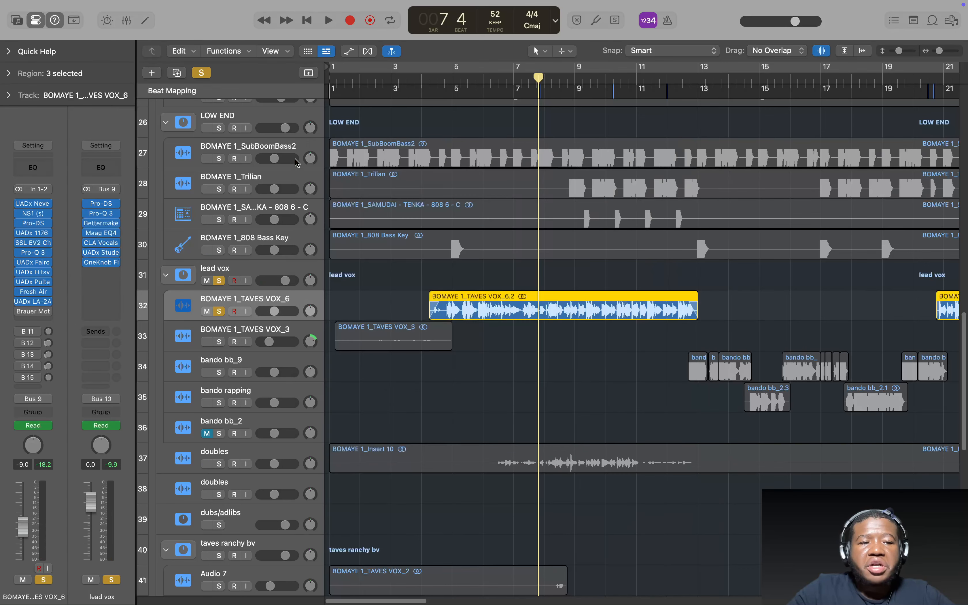
left_click(32, 302)
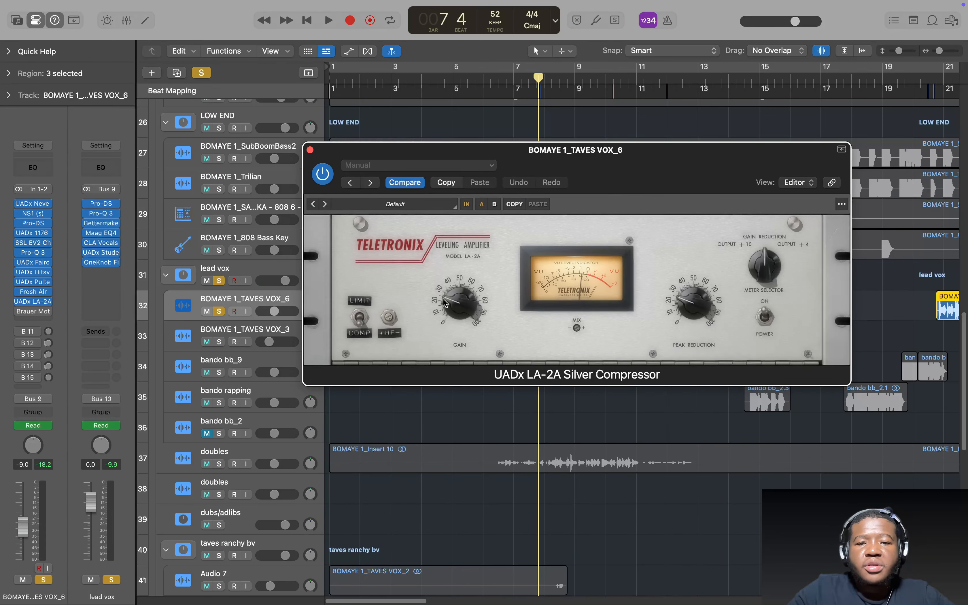
left_click_drag(543, 248, 560, 296)
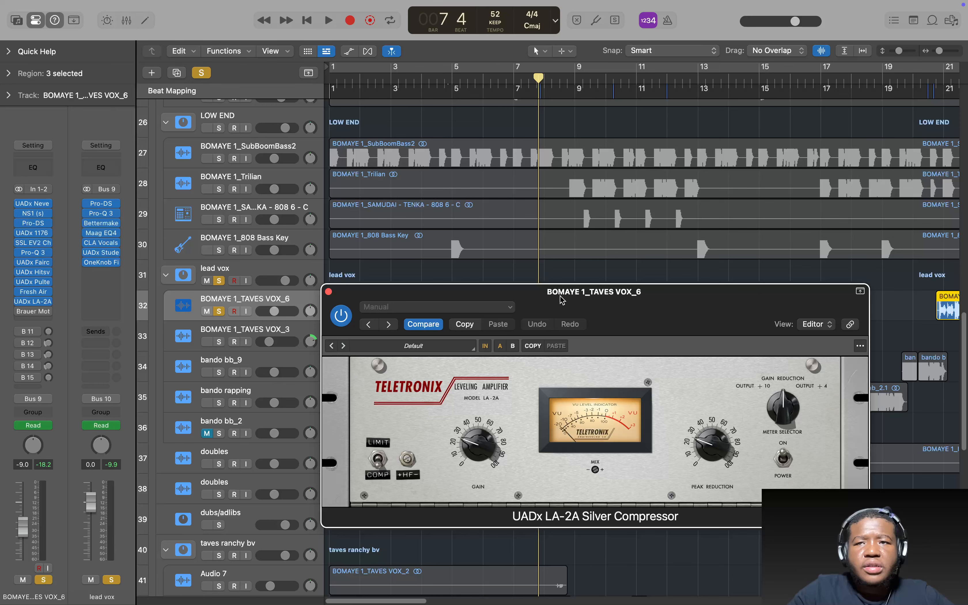
key("space")
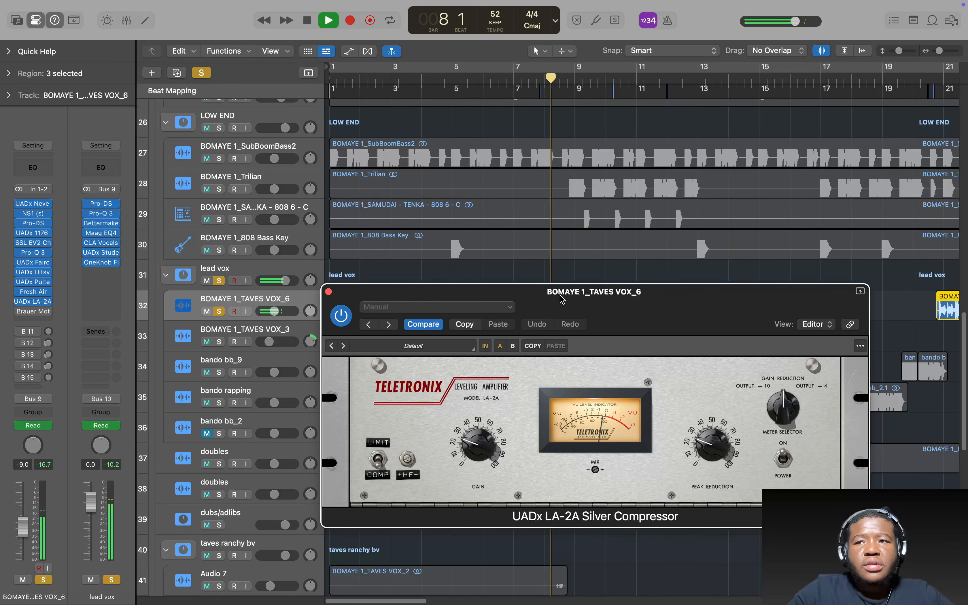
left_click(345, 317)
left_click(345, 317)
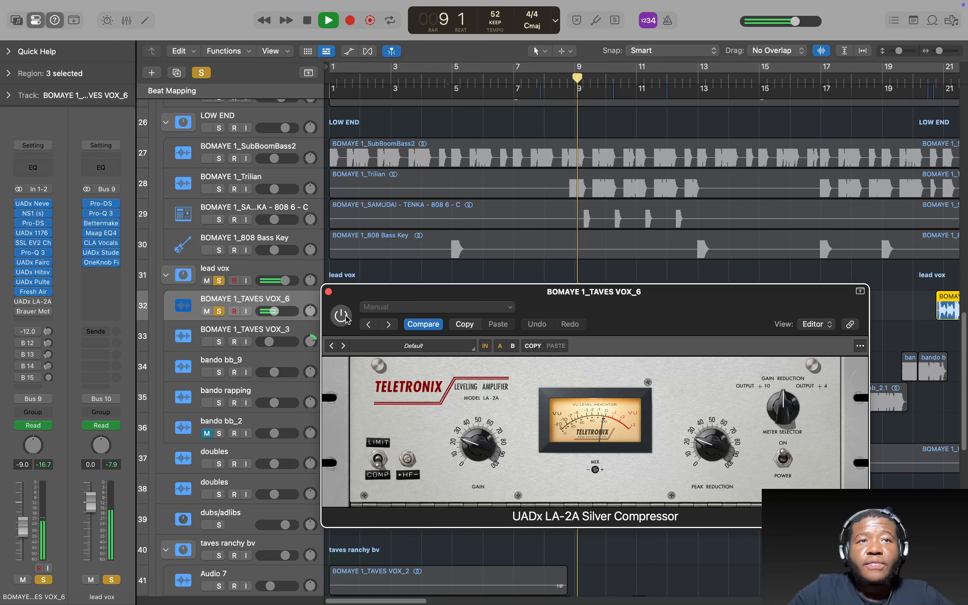
key("space")
left_click(328, 292)
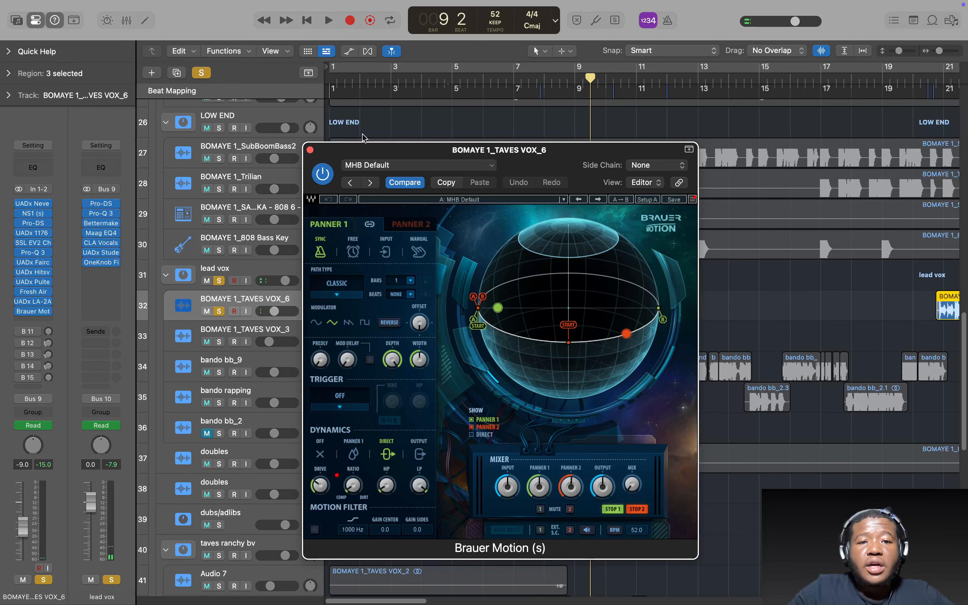
- Close Brauer Motion with it switched on, switch on TAVES VOX_6's sends to buses 11 to 15, and briefly play the vocal
left_click(310, 150)
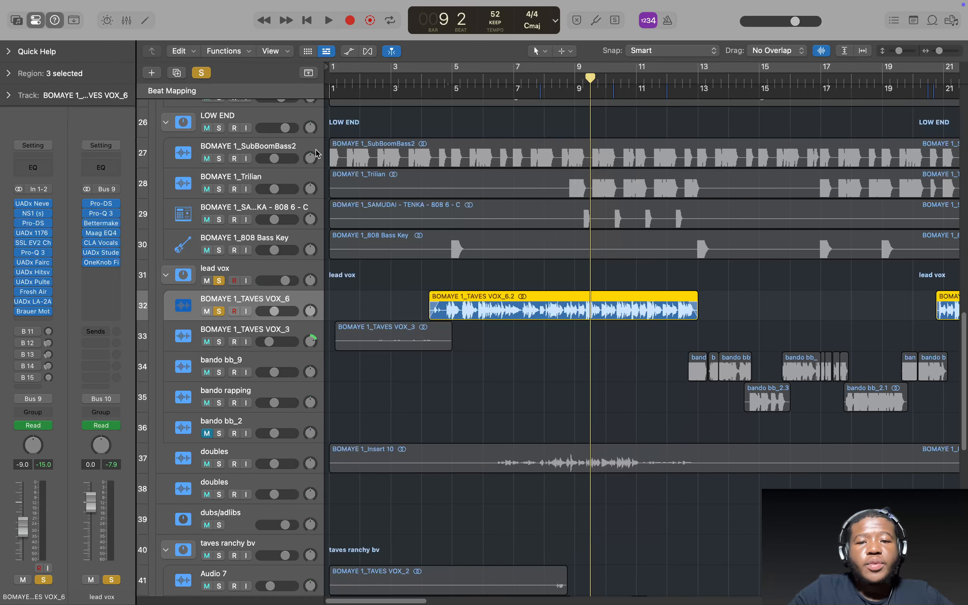
key("space")
key("space")
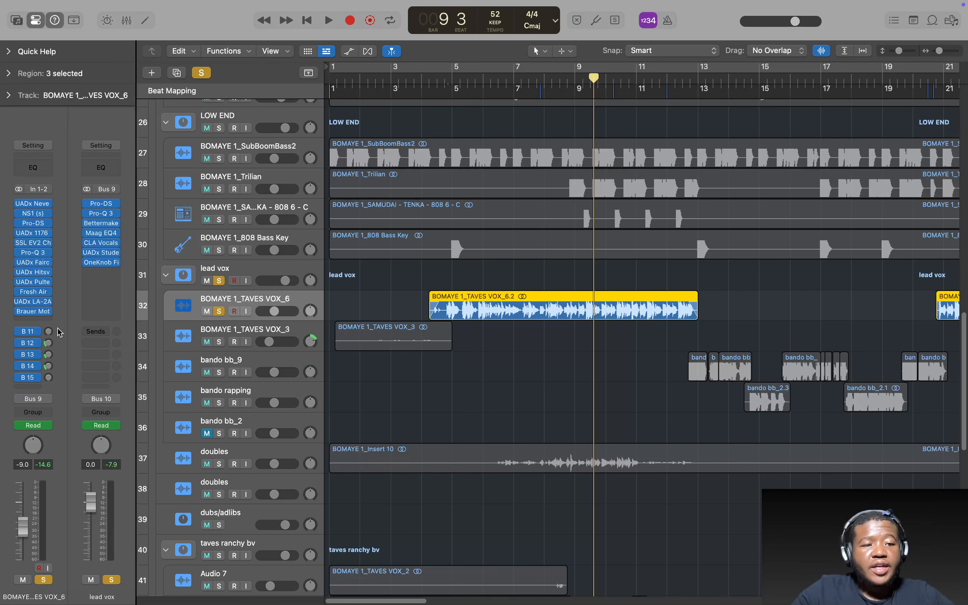
- Review the Bus 11 delay, Bus 12 room and Bus 14 chamber returns of TAVES VOX_6, including the room's MetaFlanger and the chamber's UADx Capitol
left_click(48, 333)
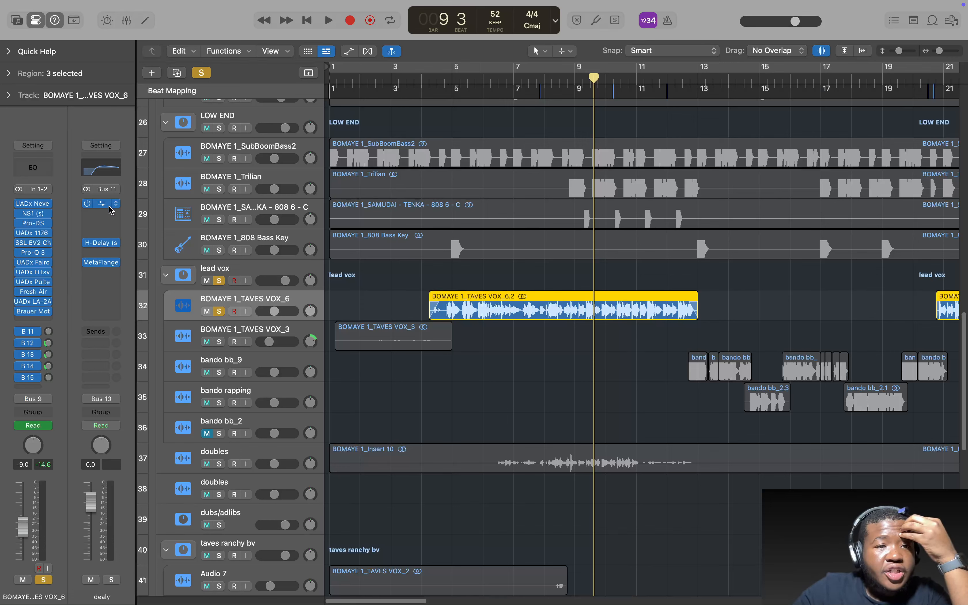
left_click(48, 342)
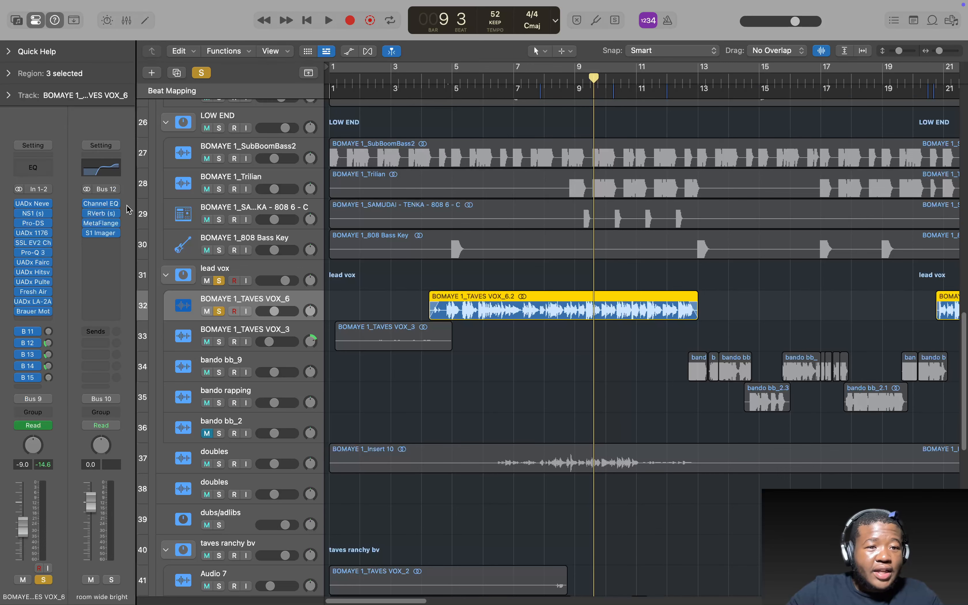
left_click(102, 225)
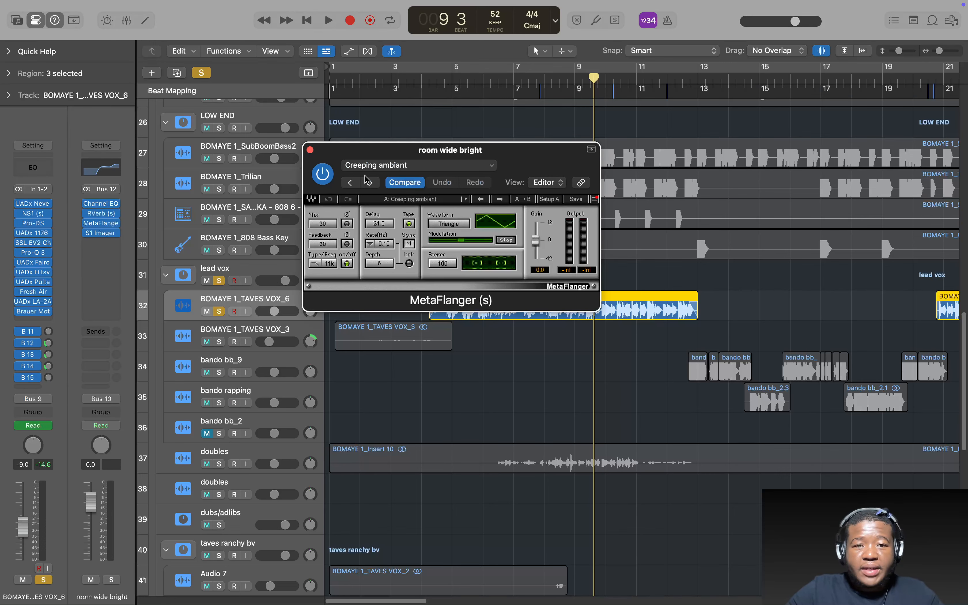
left_click(310, 149)
mouse_move(104, 215)
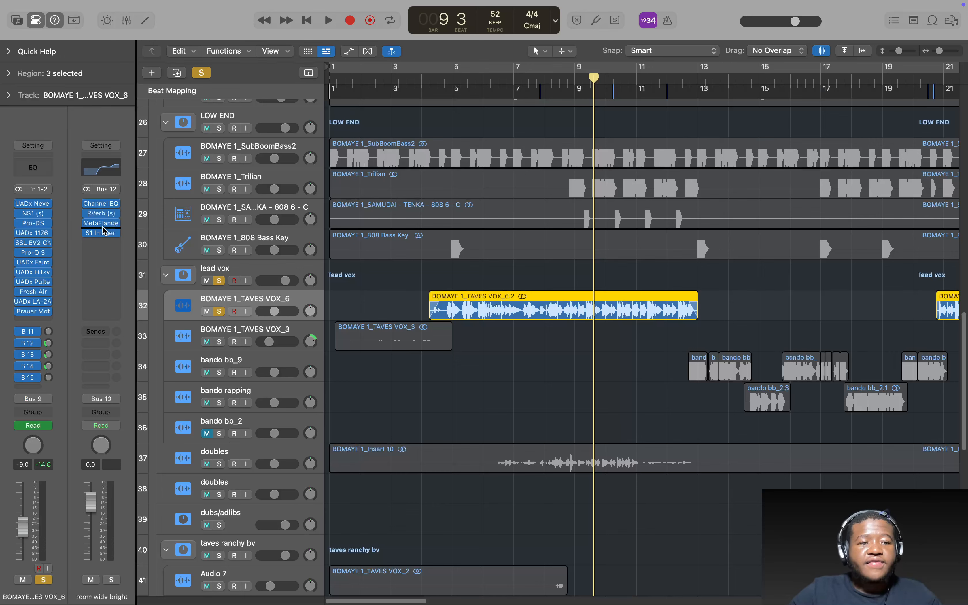
left_click(48, 367)
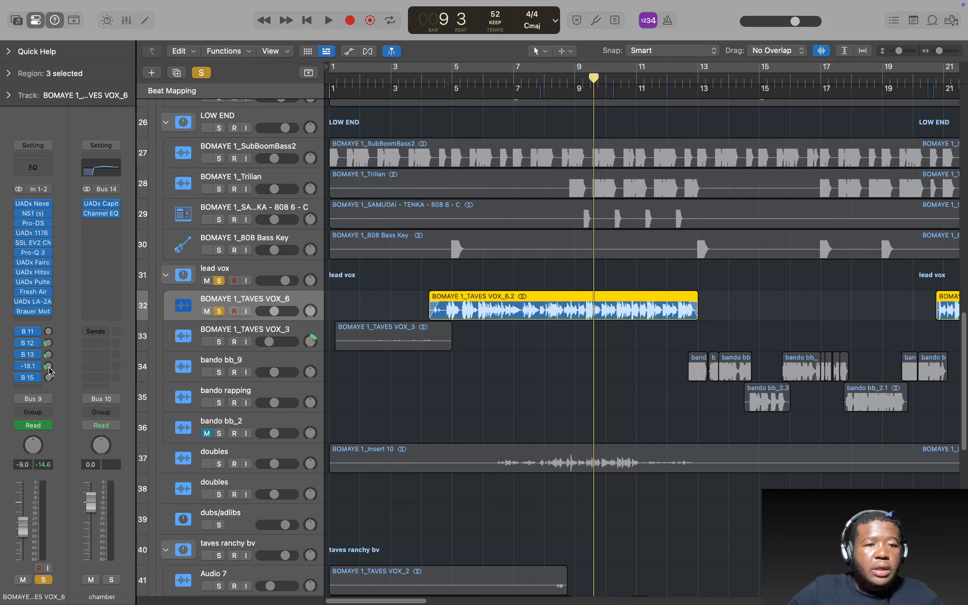
left_click(104, 205)
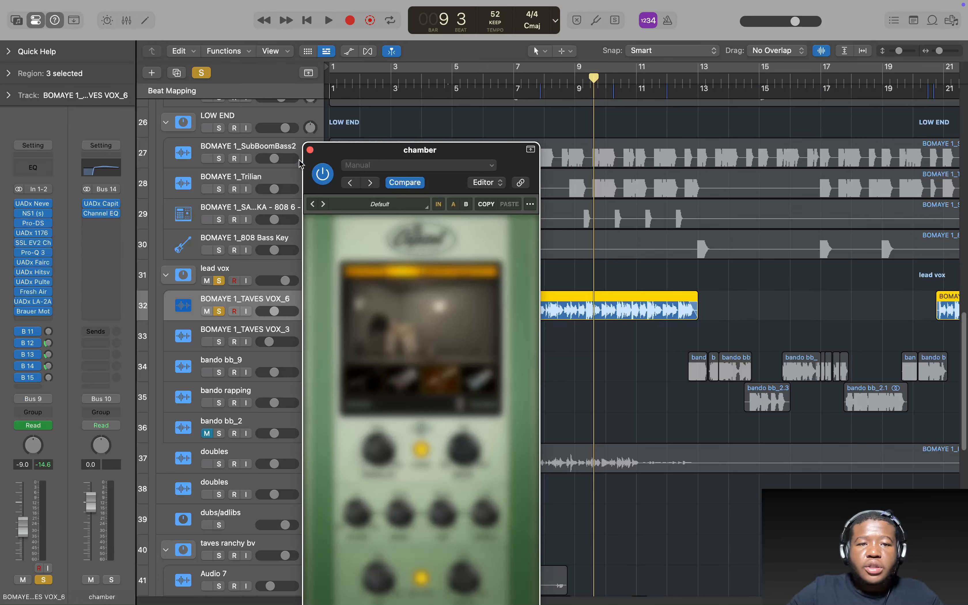
left_click(310, 150)
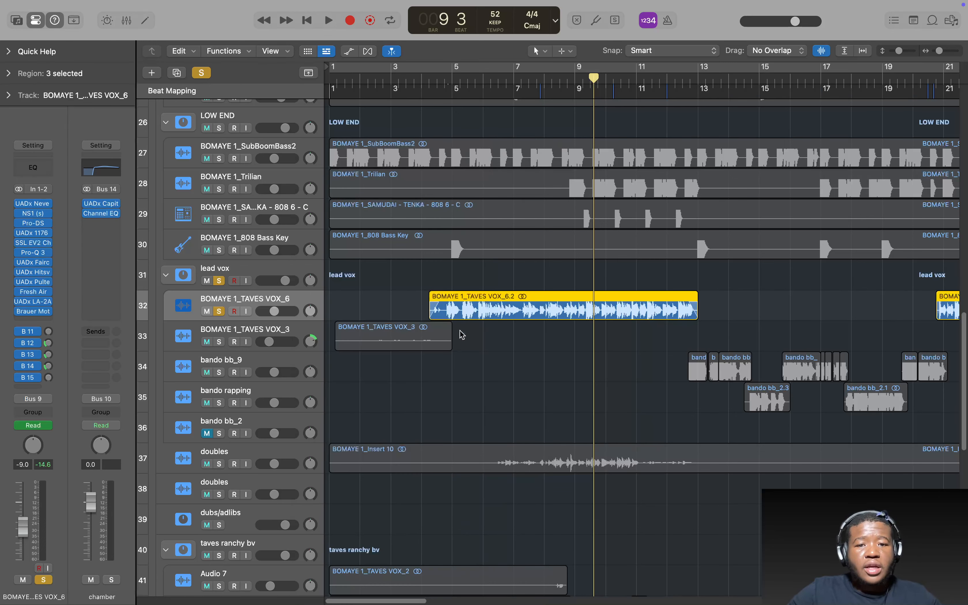
- Play TAVES VOX_6 from about bar 5, take it out of solo to hear the full mix, and mute the doubles track 37
left_click(448, 80)
key("space")
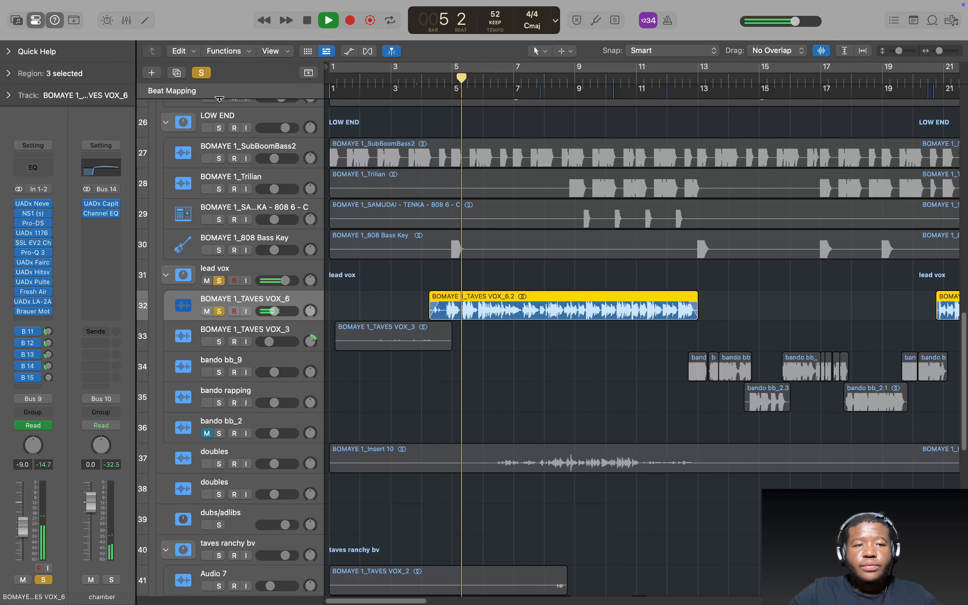
key("s")
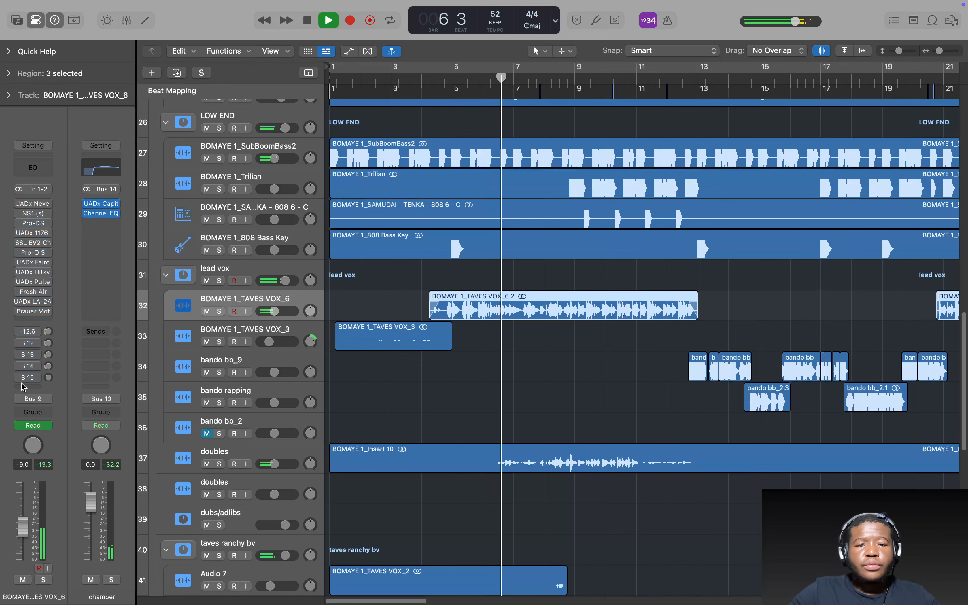
left_click(208, 463)
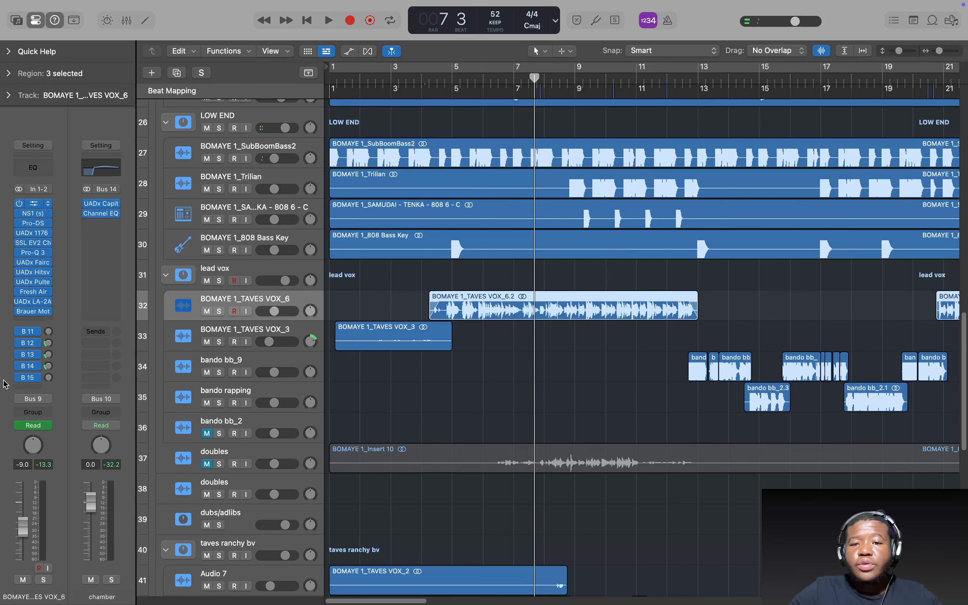
- Compare TAVES VOX_6 in the full mix with all its plug-ins and sends bypassed and active, leaving them switched on
key("space")
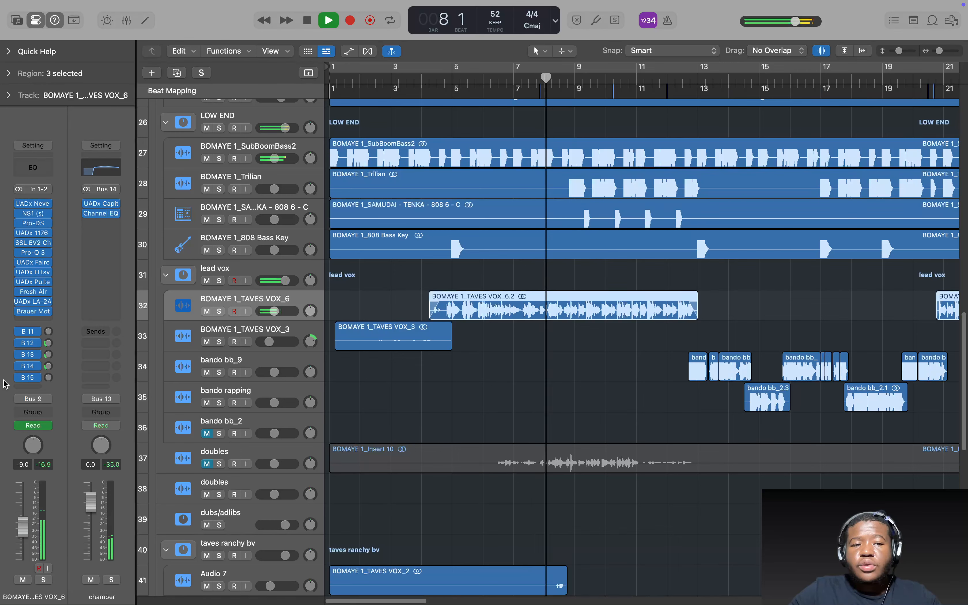
mouse_move(20, 204)
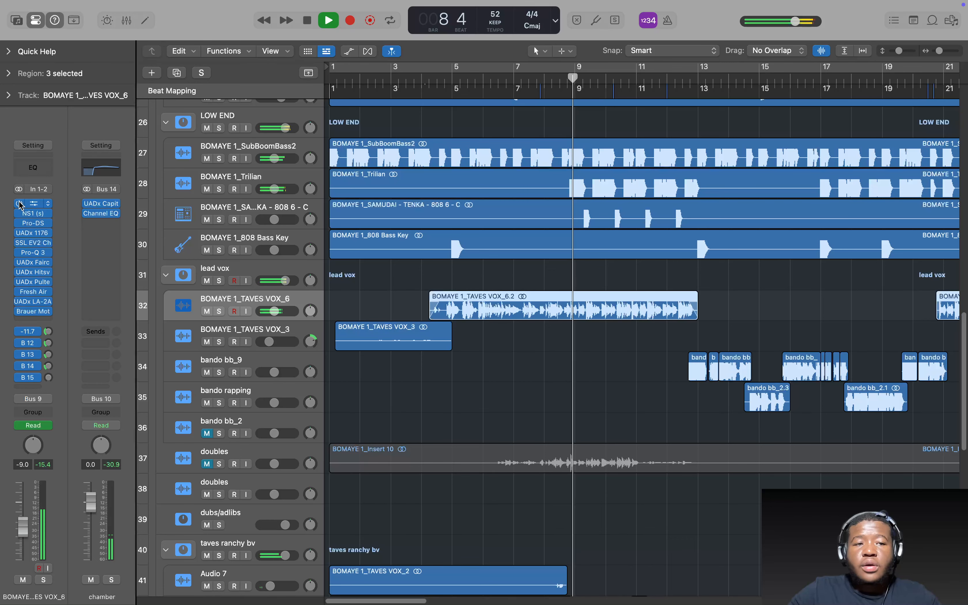
left_click(20, 203)
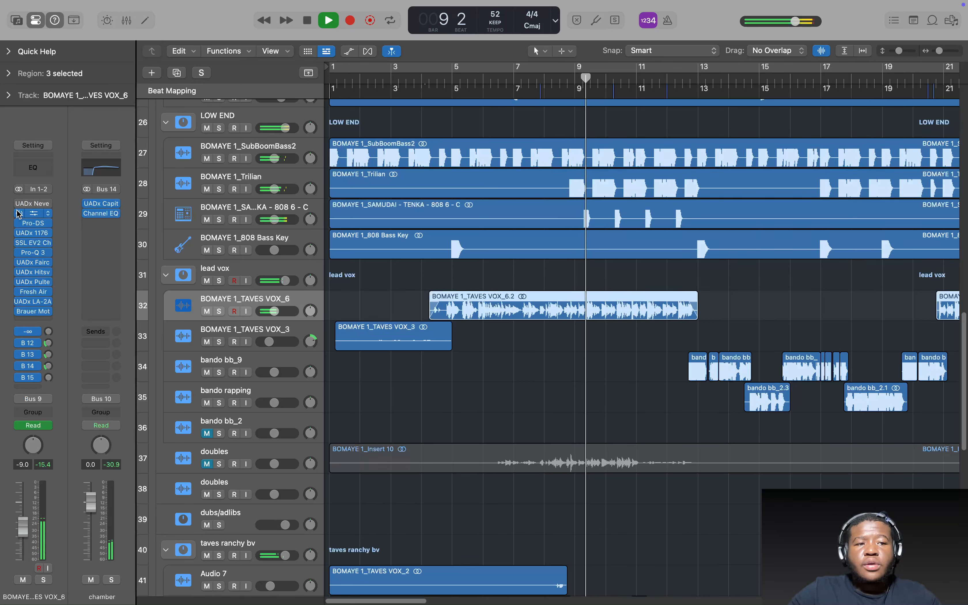
left_click(47, 214)
left_click(23, 228)
left_click(19, 214)
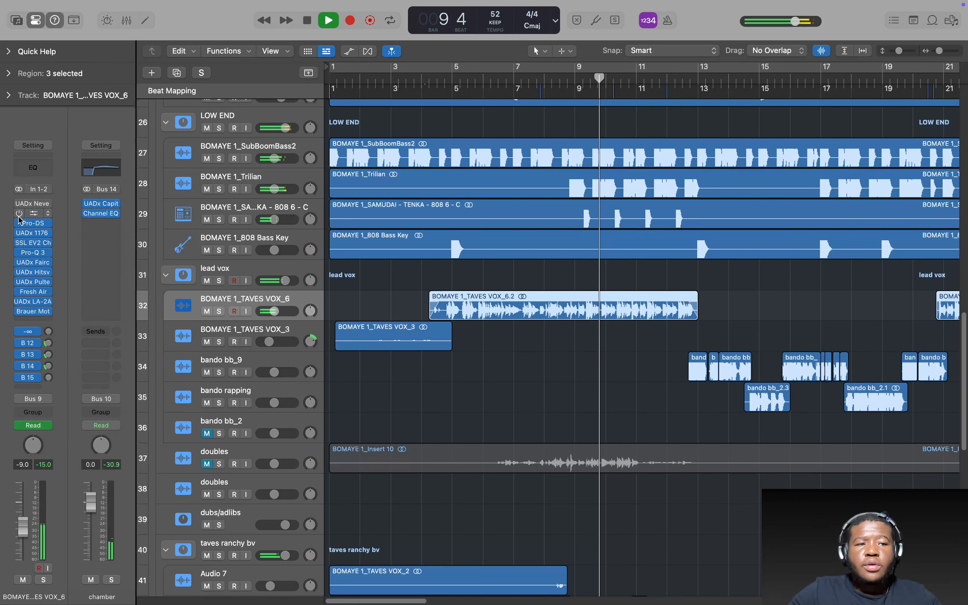
left_click_drag(18, 225, 19, 384)
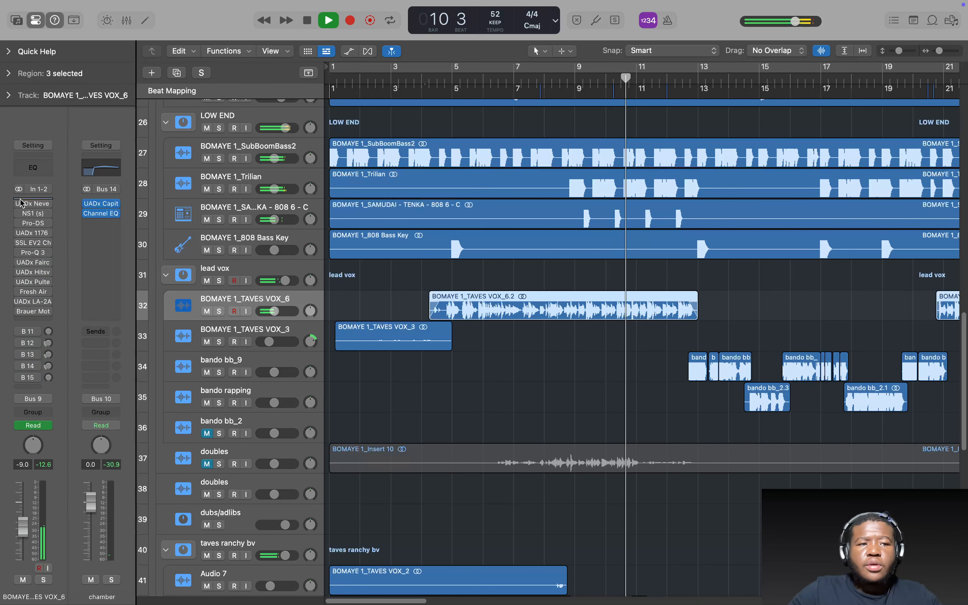
left_click_drag(22, 203, 20, 386)
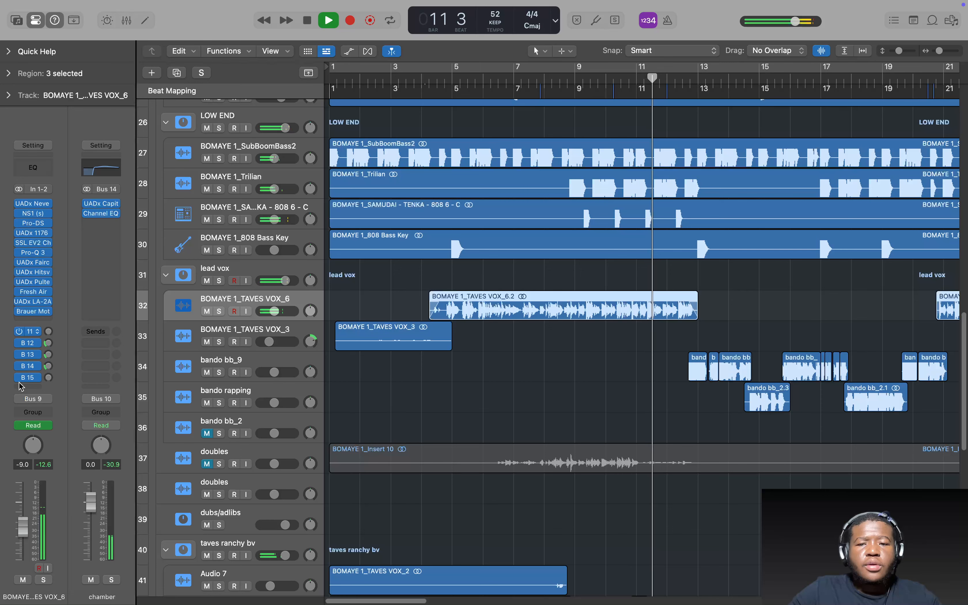
key("space")
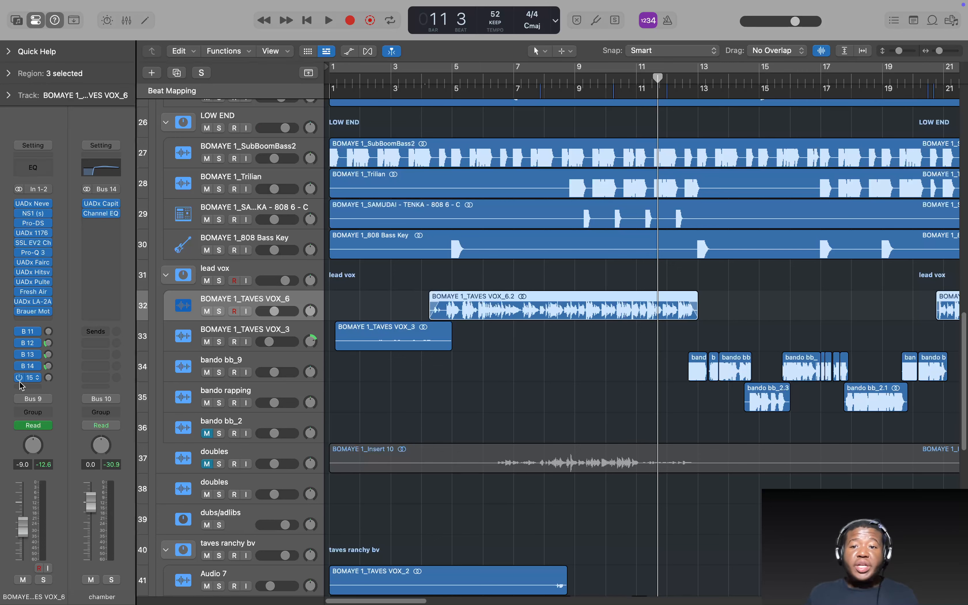
- Compare the channel strips of bando bb_9 and TAVES VOX_6, move the playhead to bar 13, and review the UADx Avalon VT-737 on bando bb_9
left_click(275, 369)
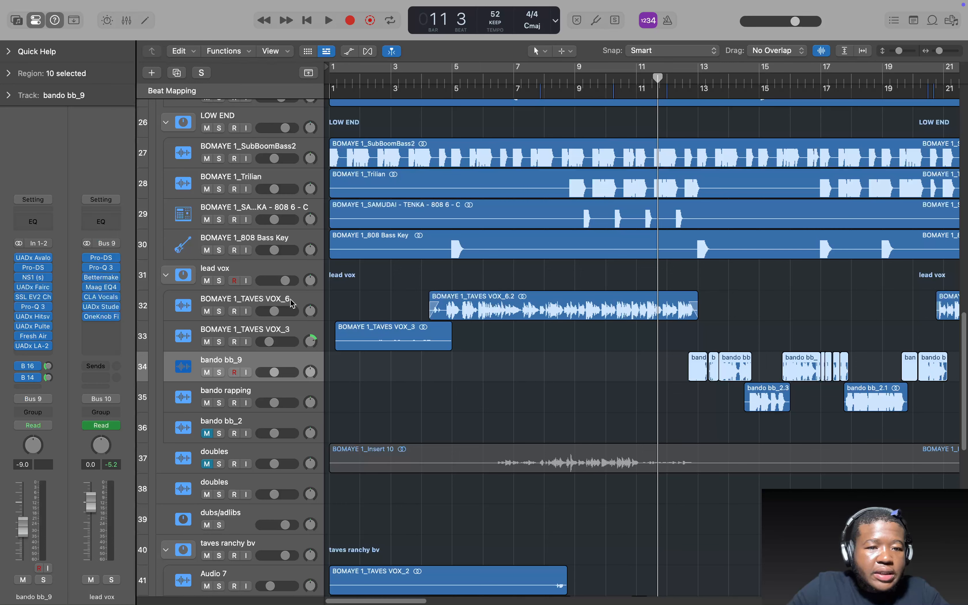
left_click(264, 303)
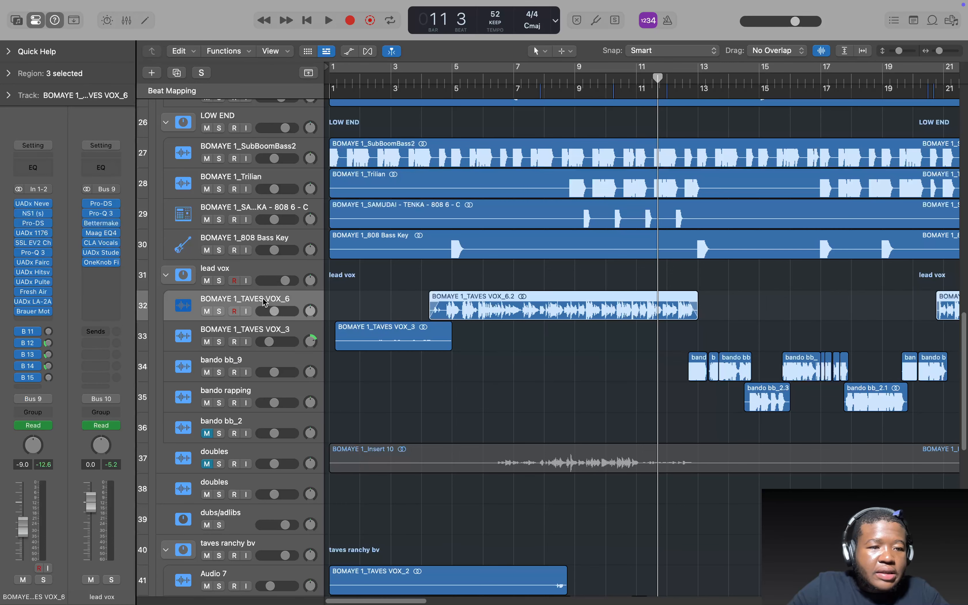
left_click(279, 361)
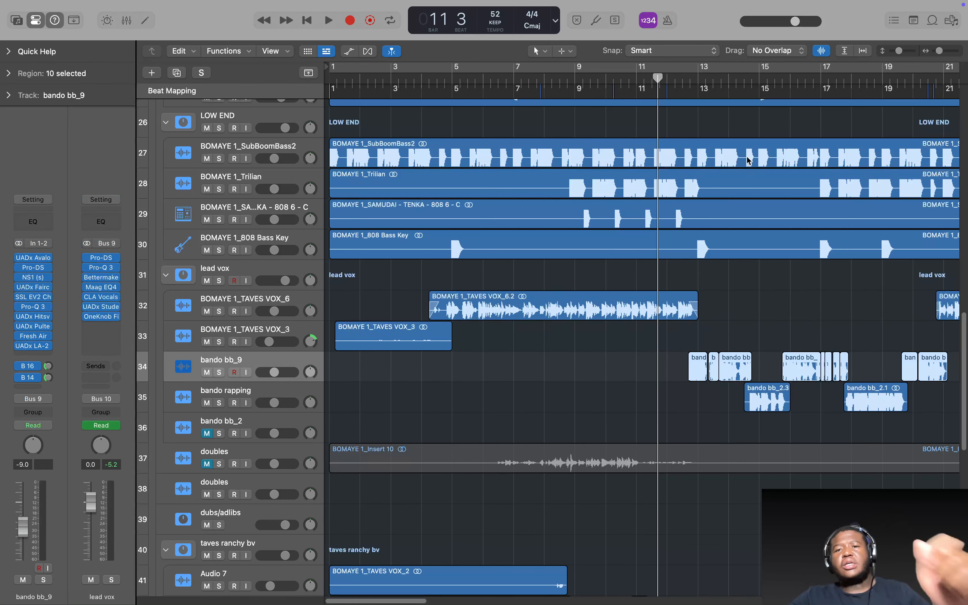
left_click(701, 78)
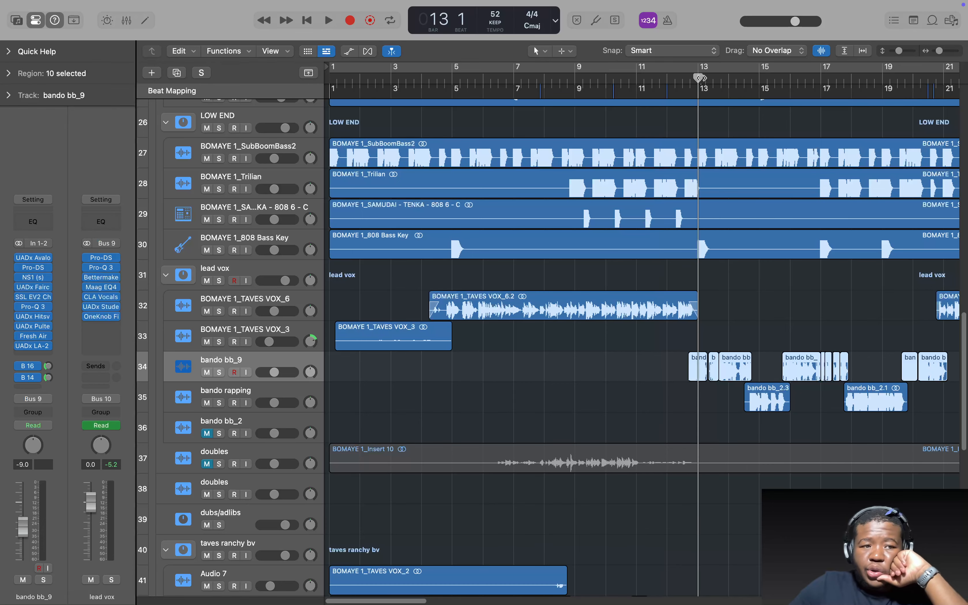
left_click(34, 257)
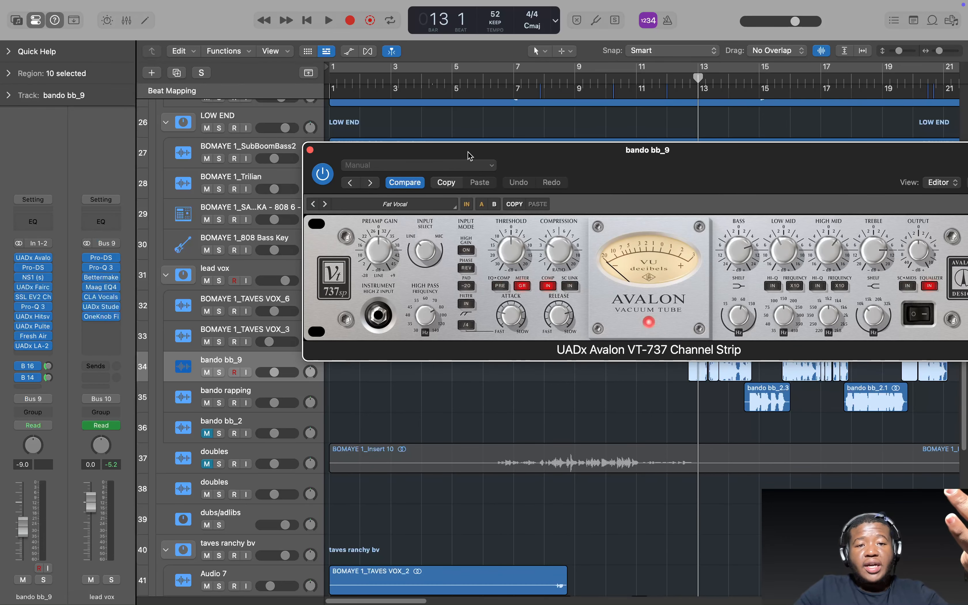
left_click_drag(466, 152, 279, 135)
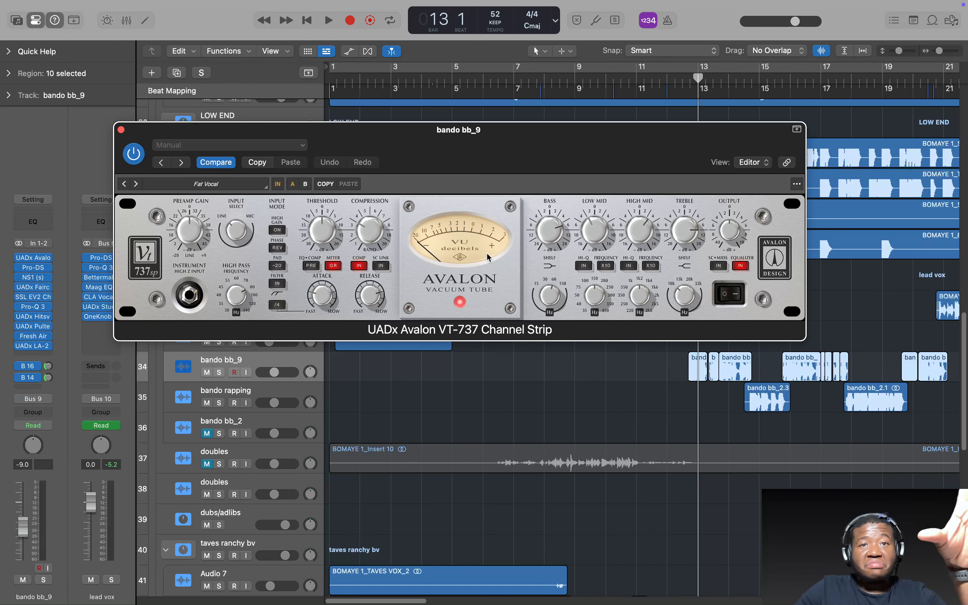
left_click(121, 130)
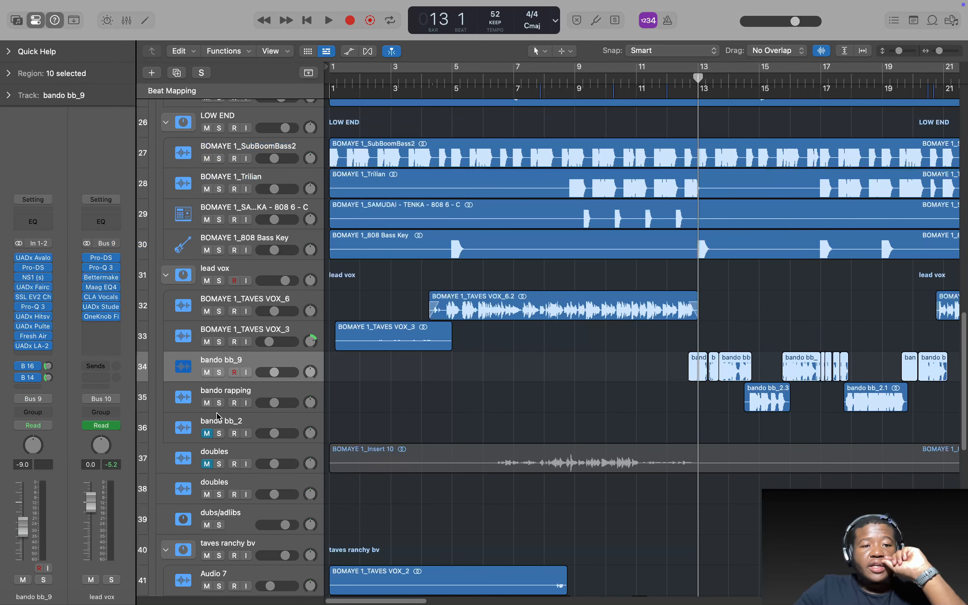
- Solo the bando bb_9 and bando rapping tracks together
left_click(219, 373)
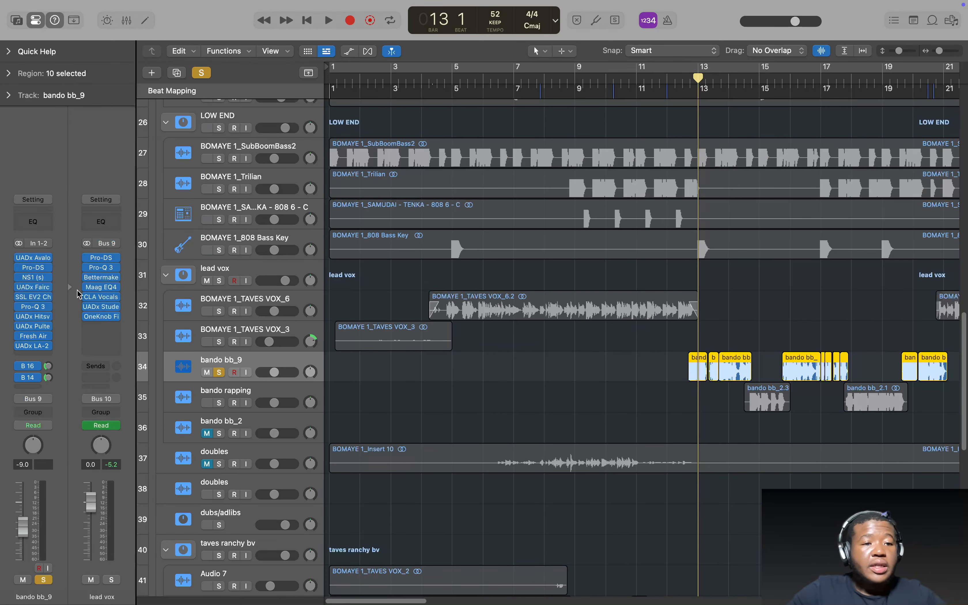
left_click(248, 387)
left_click(219, 400)
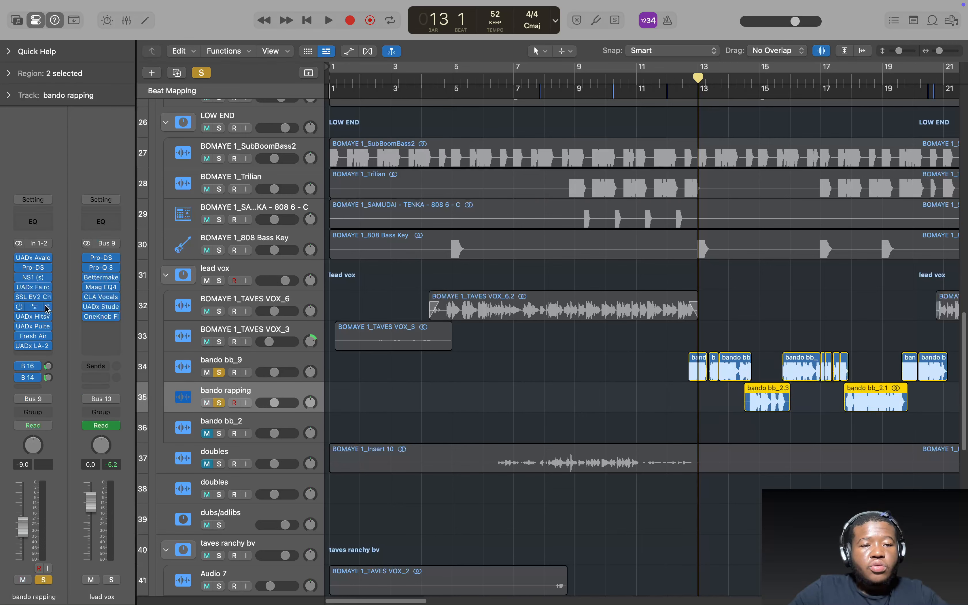
- Audition bando bb_9 from about bar 13 with all its plug-ins and sends bypassed
left_click(262, 356)
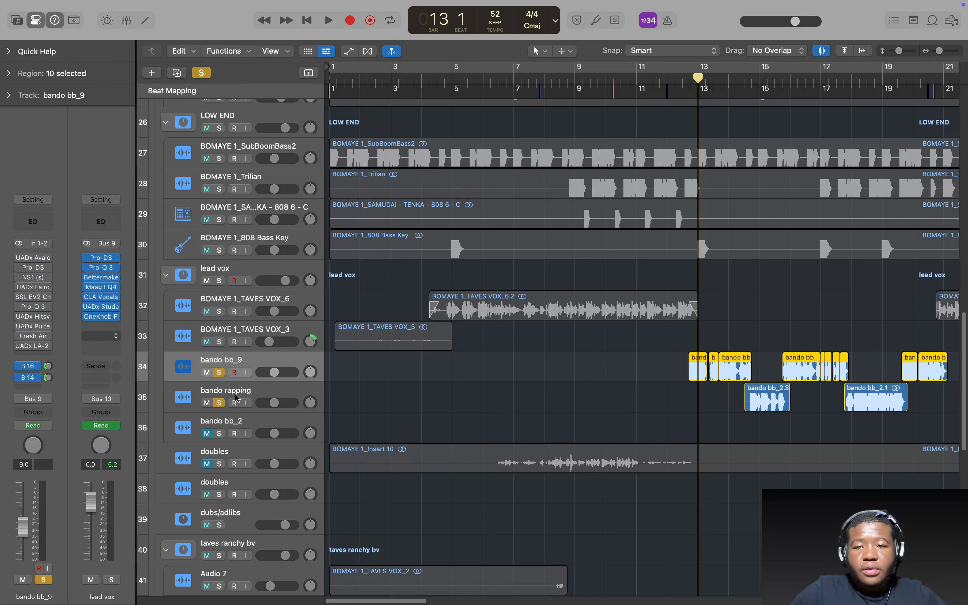
key("space")
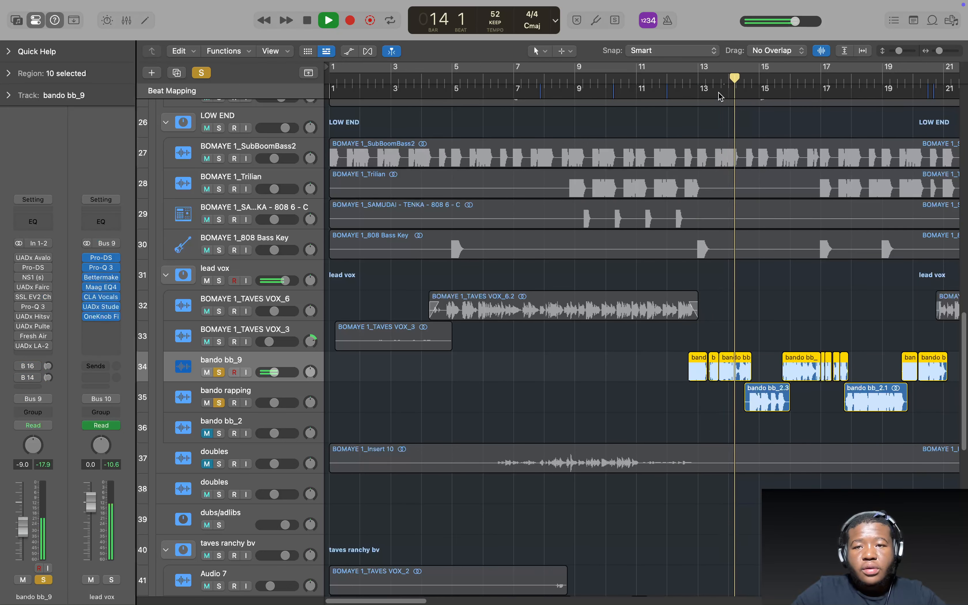
left_click(689, 82)
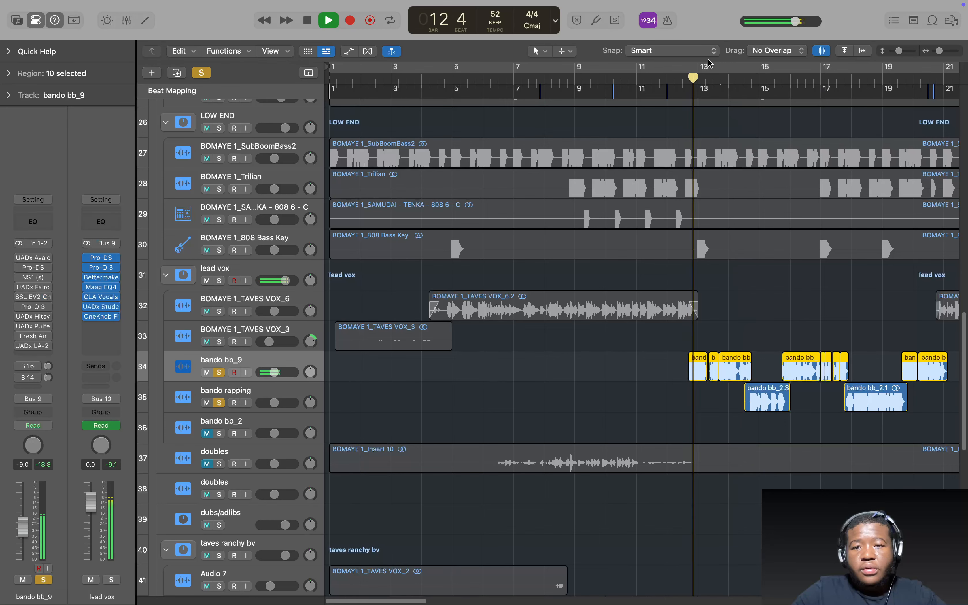
key("space")
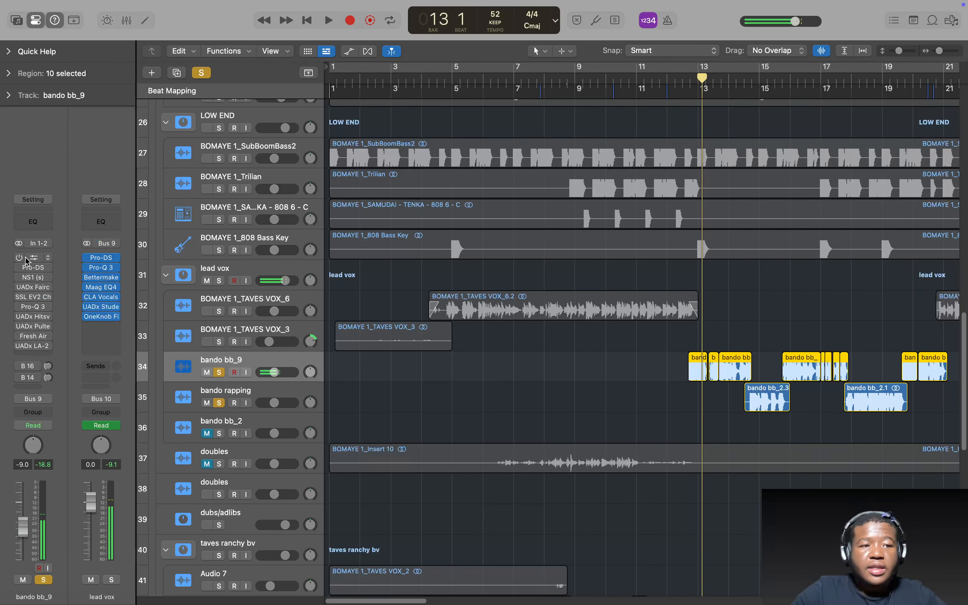
- Reactivate the UADx Avalon, Pro-DS, NS1 and UADx Fairchild plug-ins on bando bb_9 during playback, and inspect the Fairchild 670
key("space")
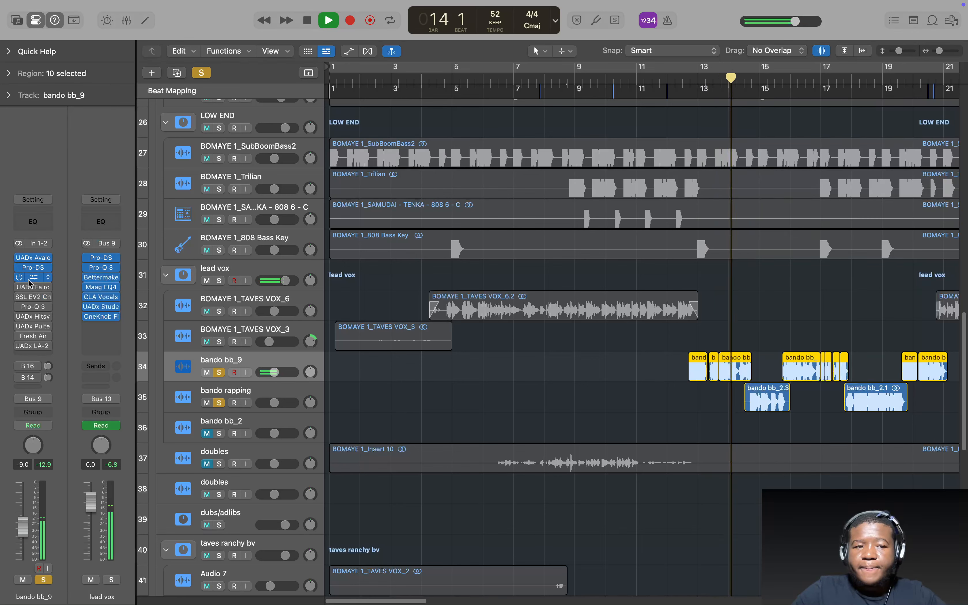
left_click(21, 288)
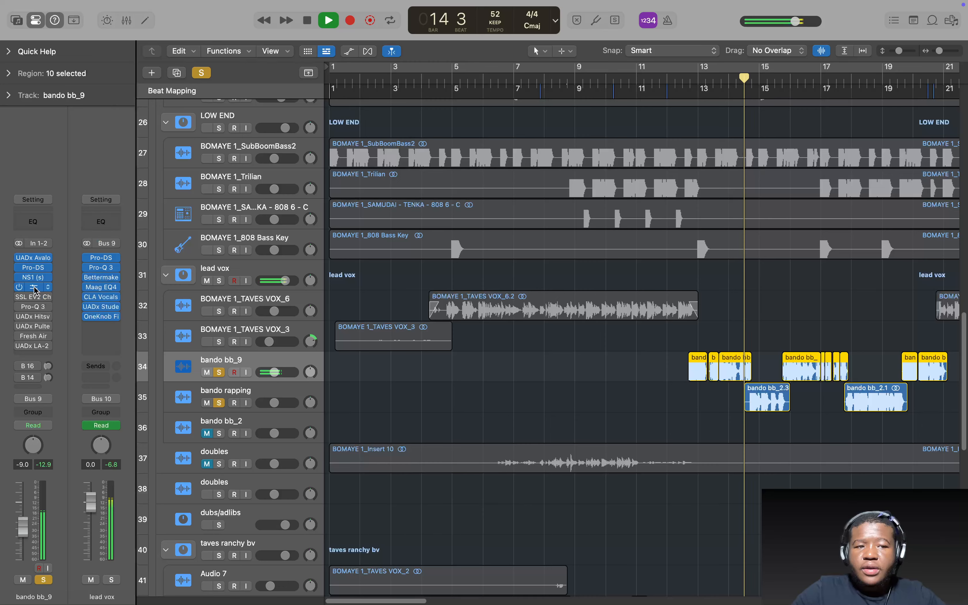
key("space")
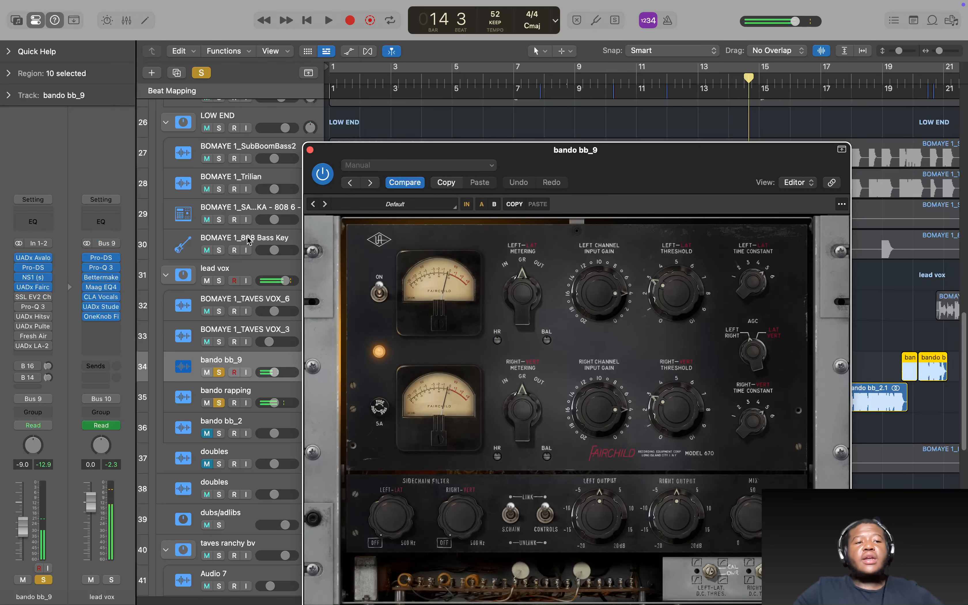
left_click(310, 151)
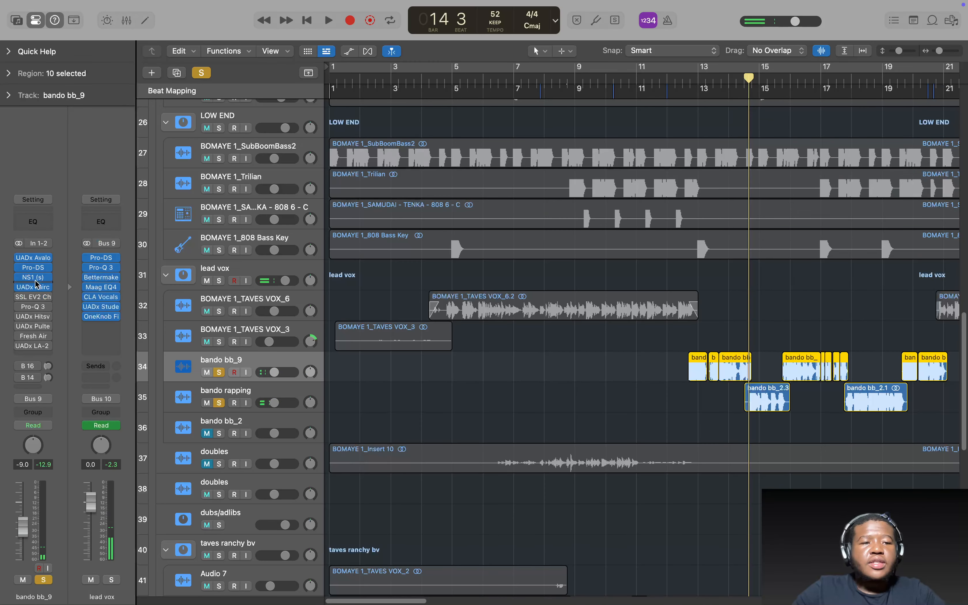
- Listen to the soloed bando vocals around bars 13 to 15 with the first four plug-ins active
key("space")
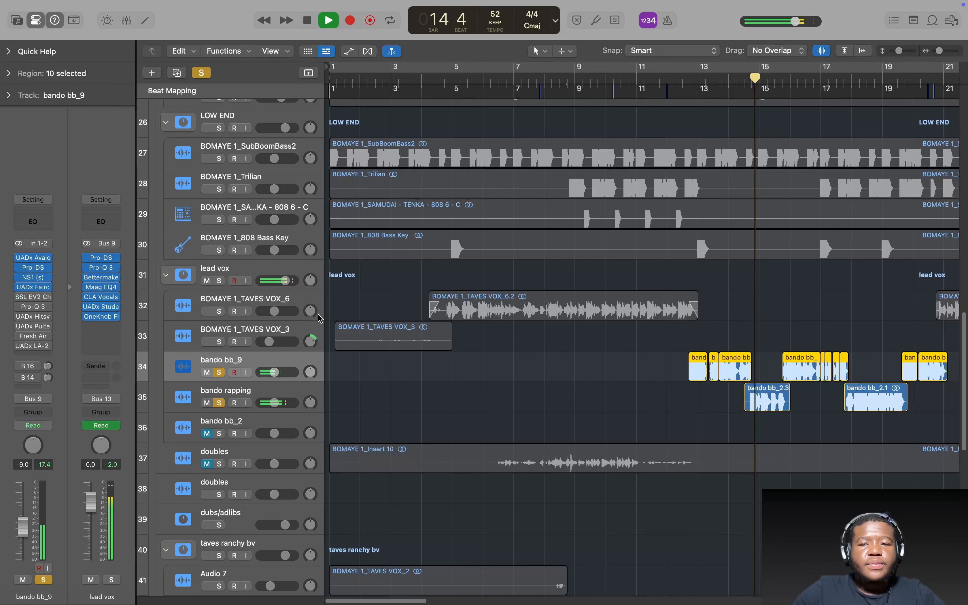
key("space")
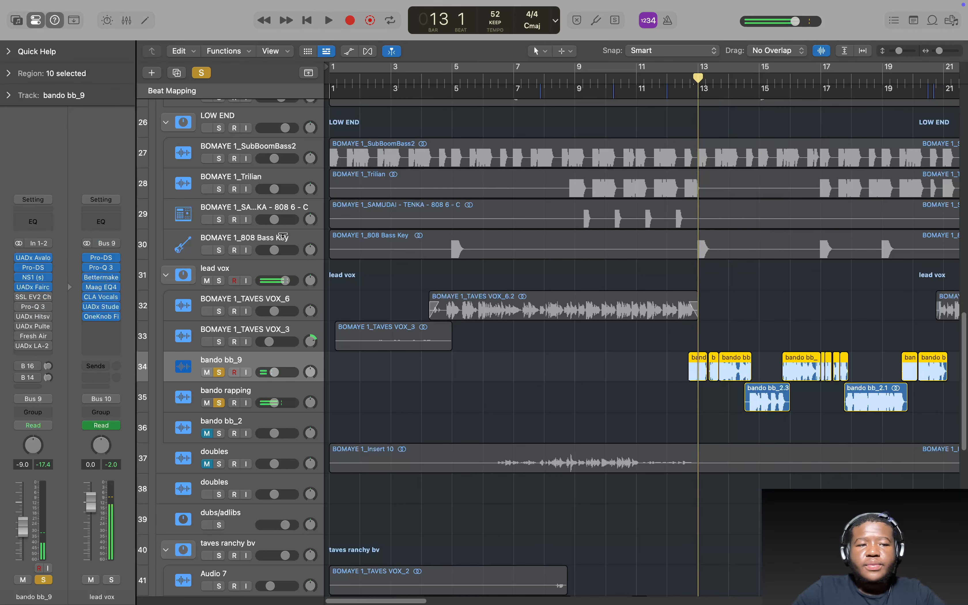
key("space")
key("space")
- Reactivate the SSL EV2, Pro-Q 3, UADx Hitsville, UADx Pultec, Fresh Air and UADx LA-2A plug-ins on bando bb_9
left_click(18, 296)
left_click(18, 306)
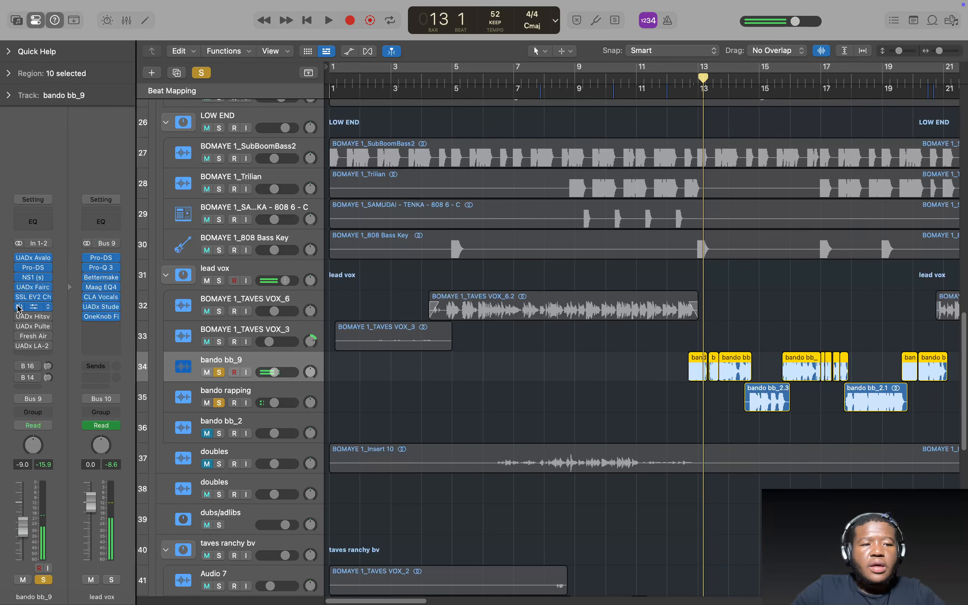
left_click(22, 316)
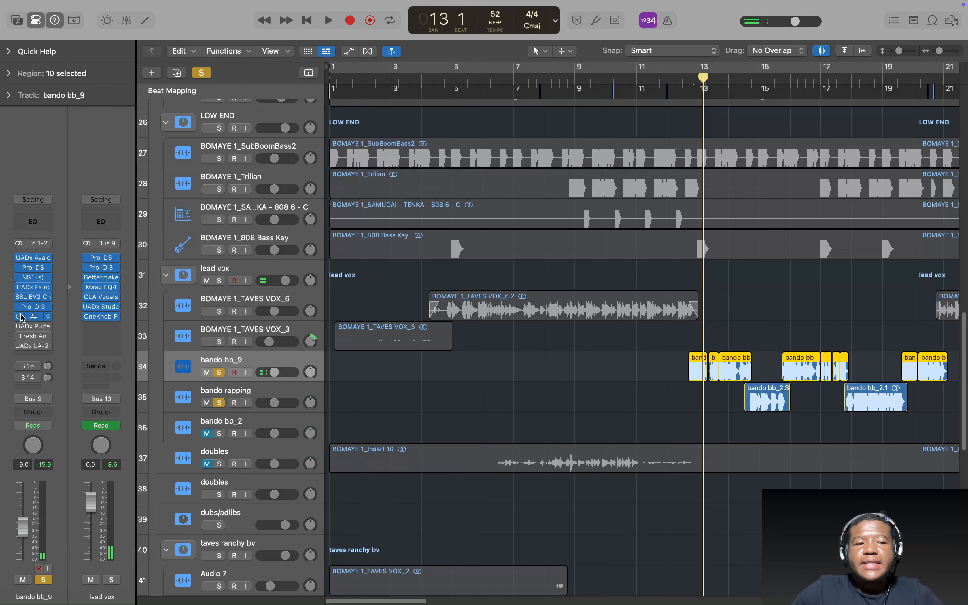
left_click(23, 327)
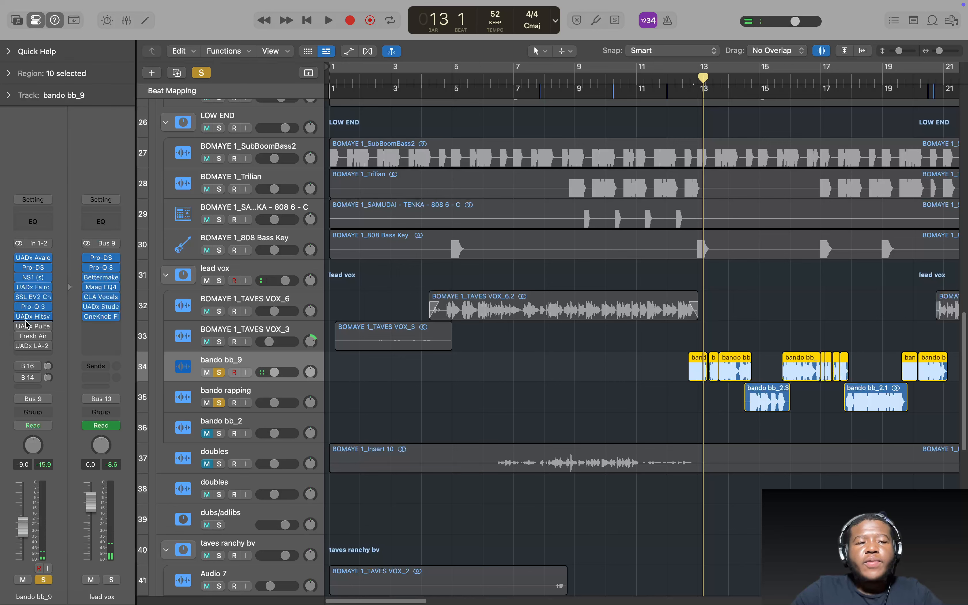
left_click(23, 336)
left_click(23, 346)
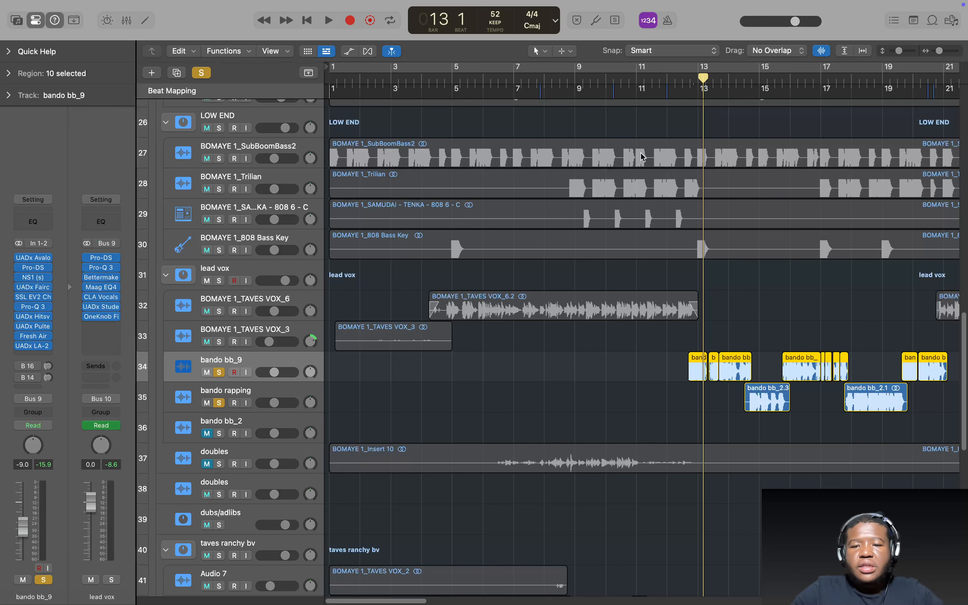
- Play the soloed bando vocals from bar 13 with the complete bando bb_9 plug-in chain active
key("space")
key("space")
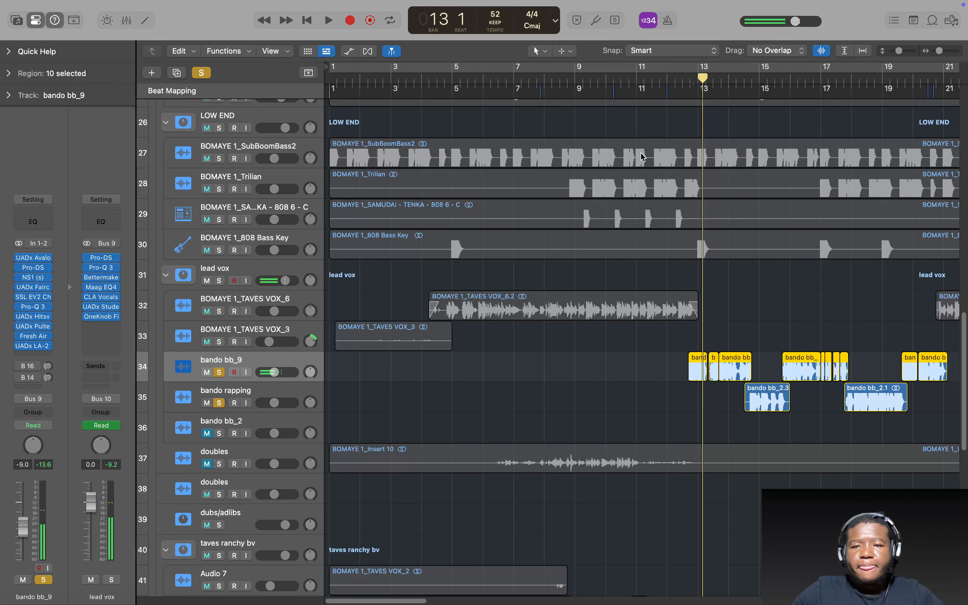
key("space")
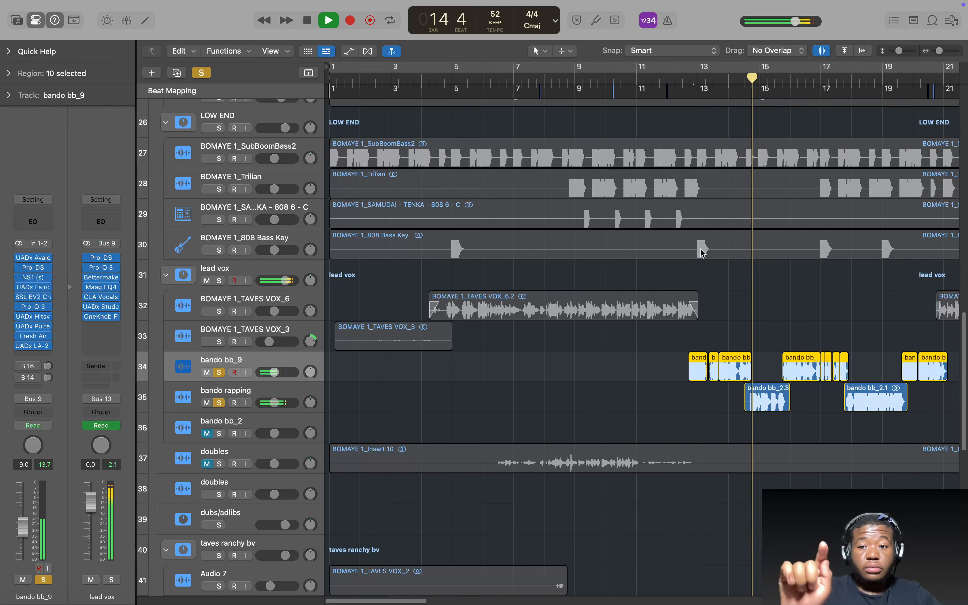
- Add the Vibraslap StudioGong and KSHMR Bouzouki tracks to the solo, and replay from about bar 14 to bar 15
scroll(732, 165, "up", 3)
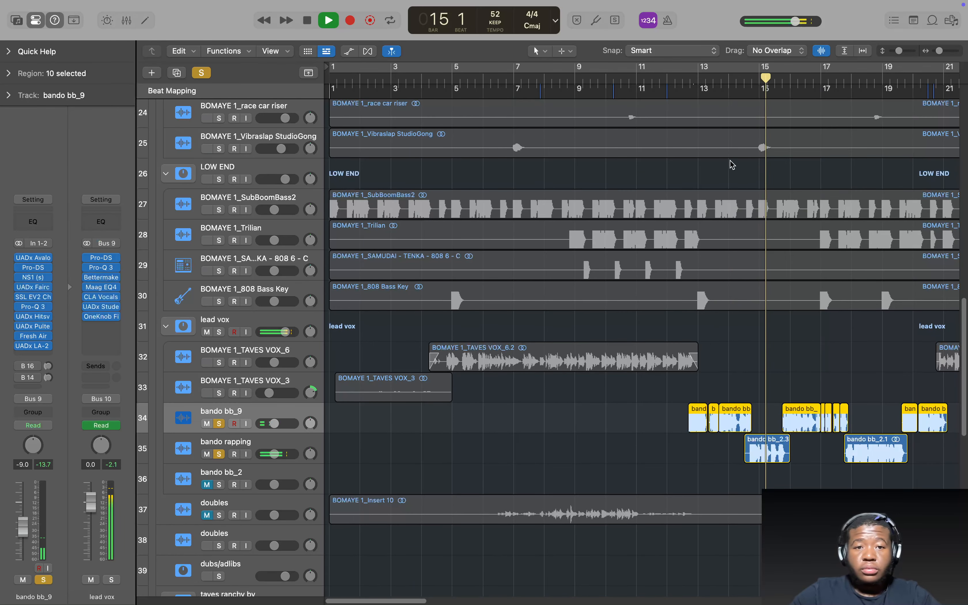
left_click(220, 149)
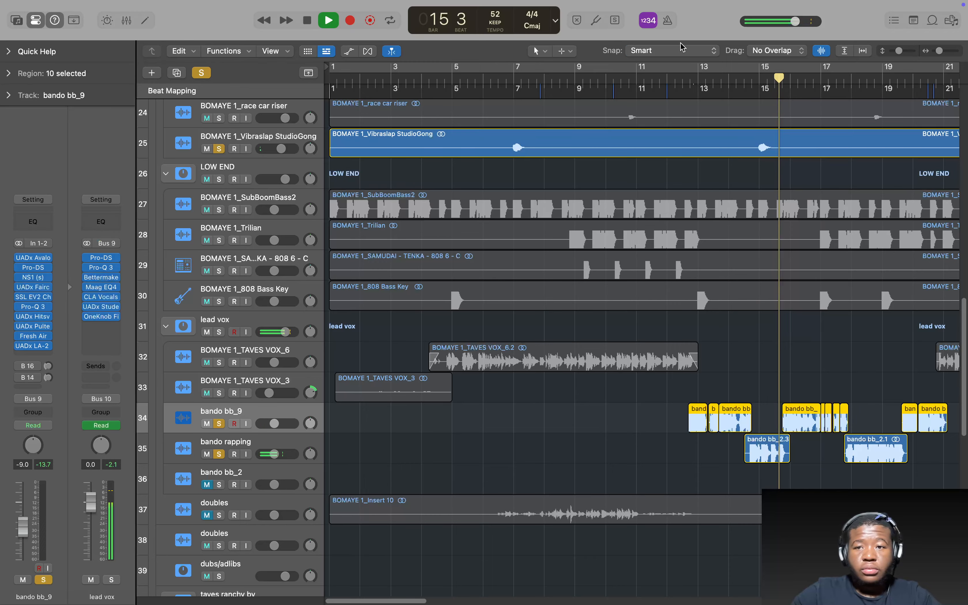
scroll(752, 145, "up", 3)
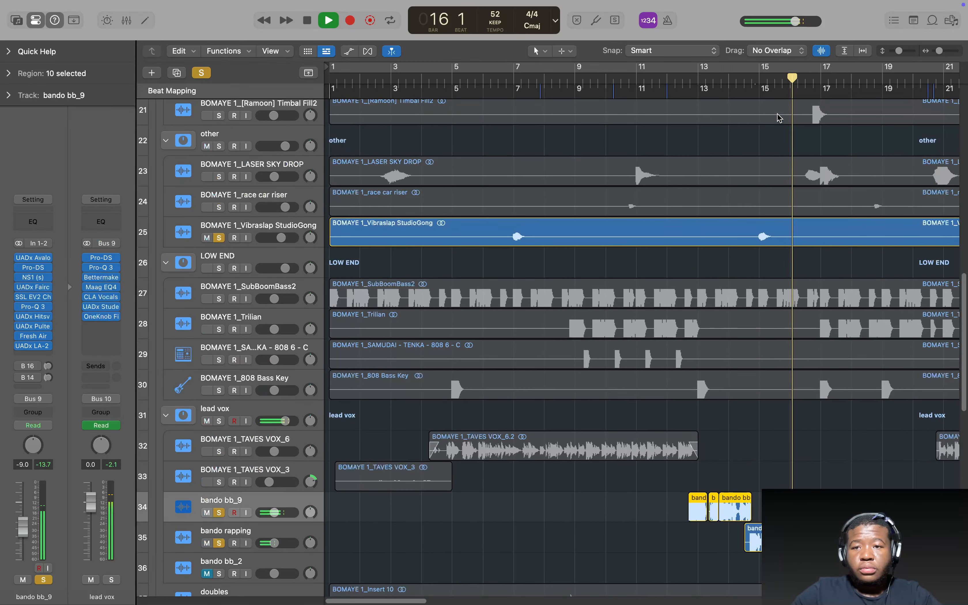
scroll(779, 117, "up", 15)
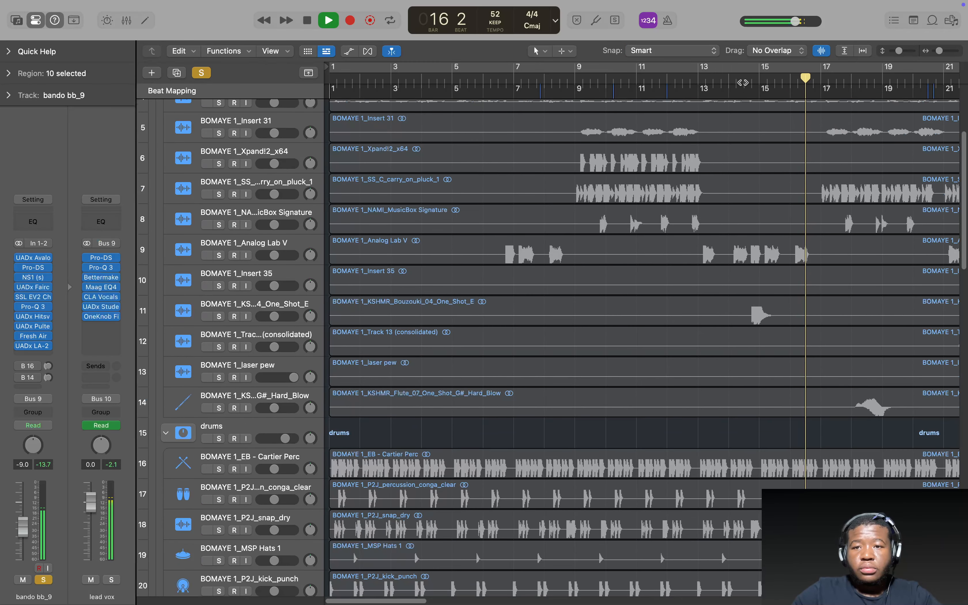
left_click(743, 82)
left_click(385, 318)
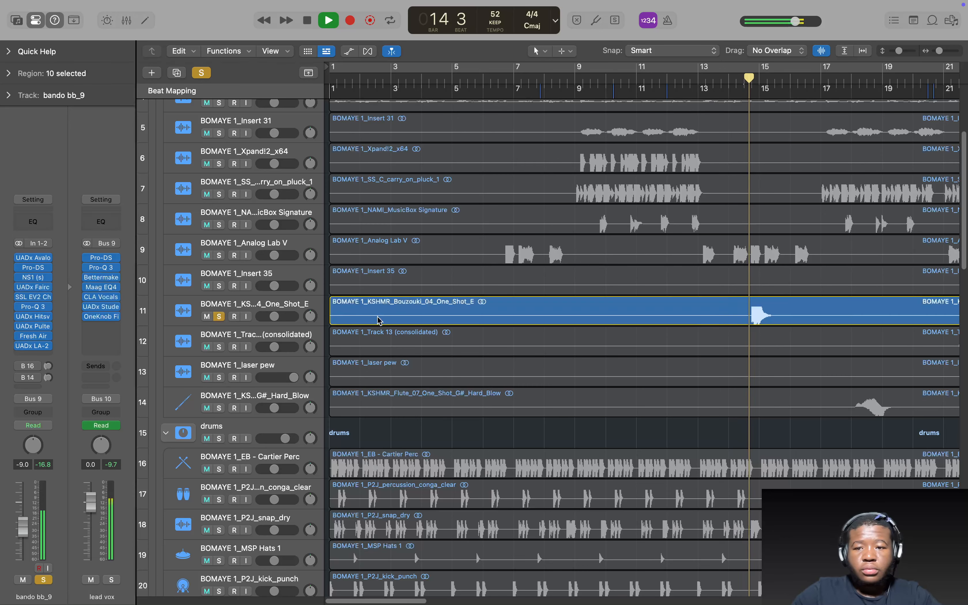
key("space")
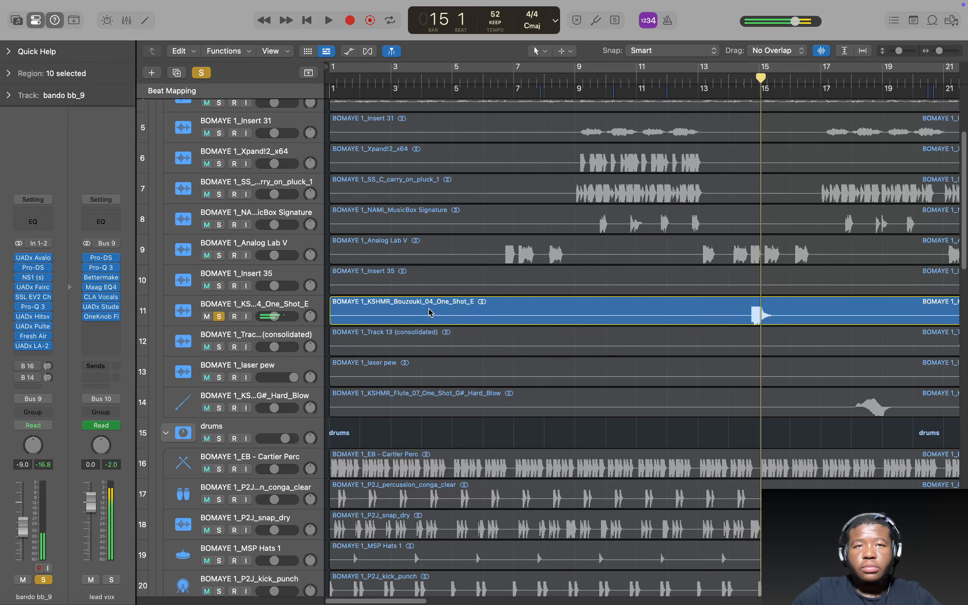
- Look over the backing vocal tracks below the lead vocals and select the big backings track
scroll(512, 392, "down", 15)
scroll(510, 388, "down", 4)
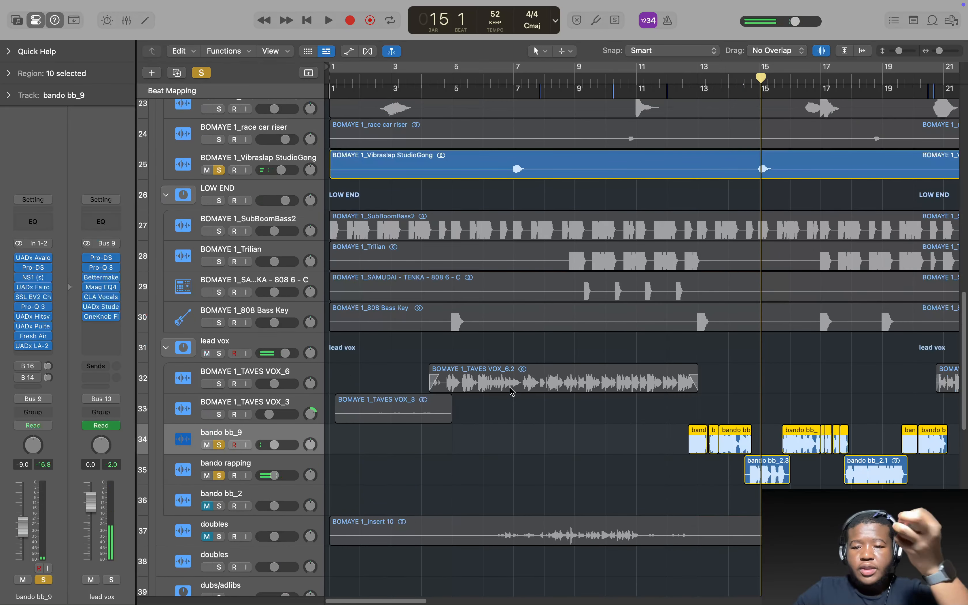
scroll(622, 394, "down", 6)
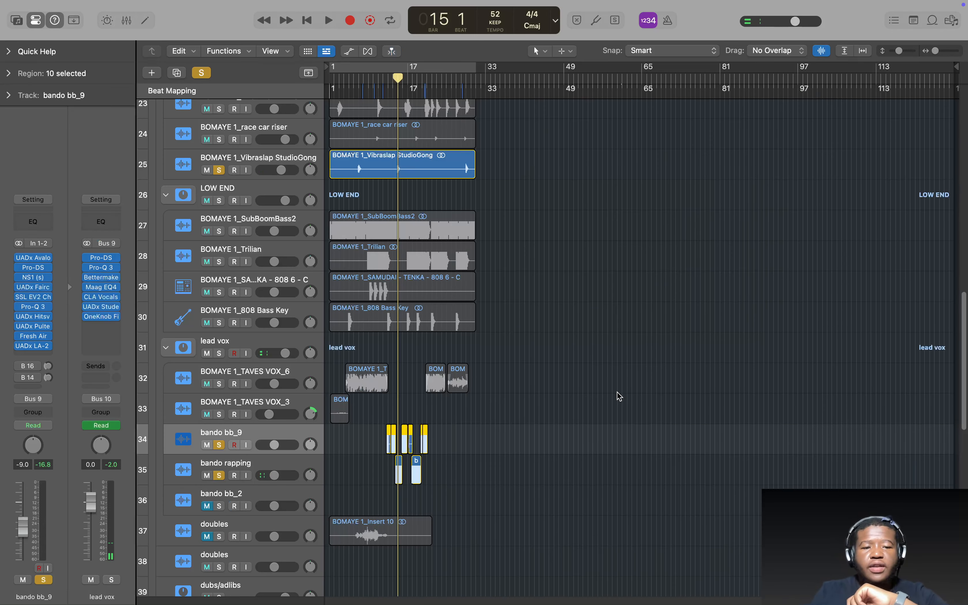
scroll(566, 426, "down", 11)
scroll(455, 420, "down", 4)
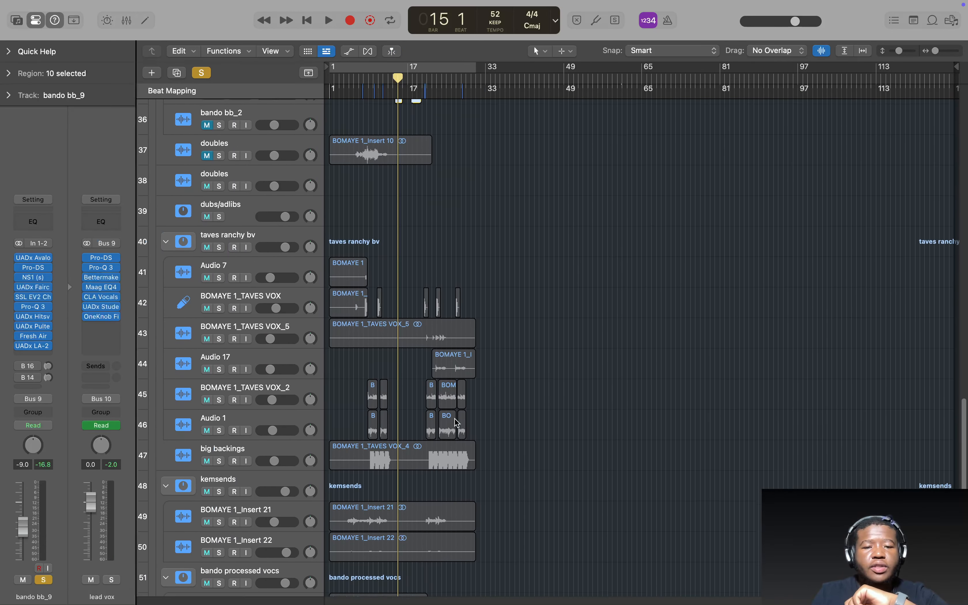
left_click(273, 378)
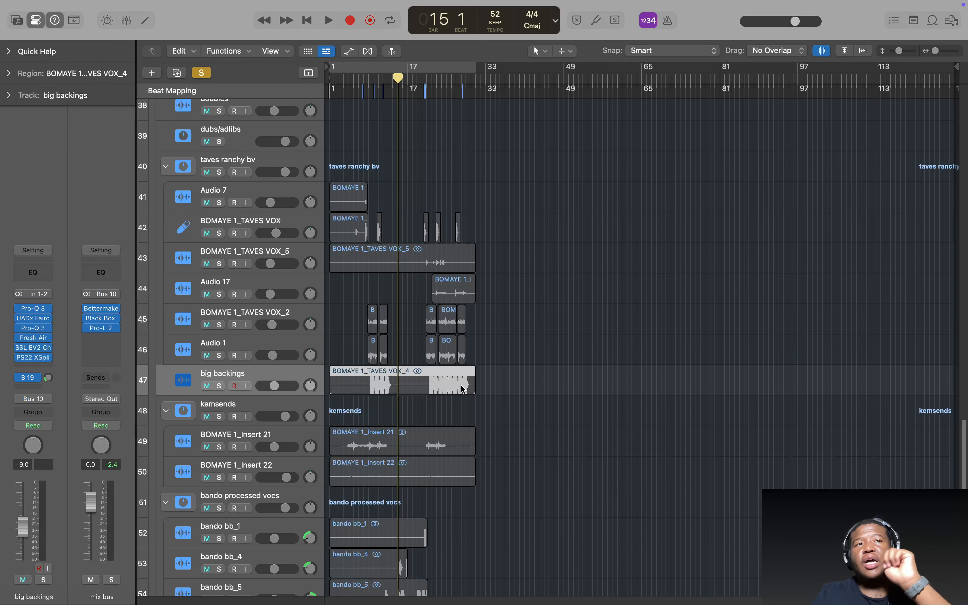
scroll(461, 384, "up", 10)
scroll(672, 393, "down", 7)
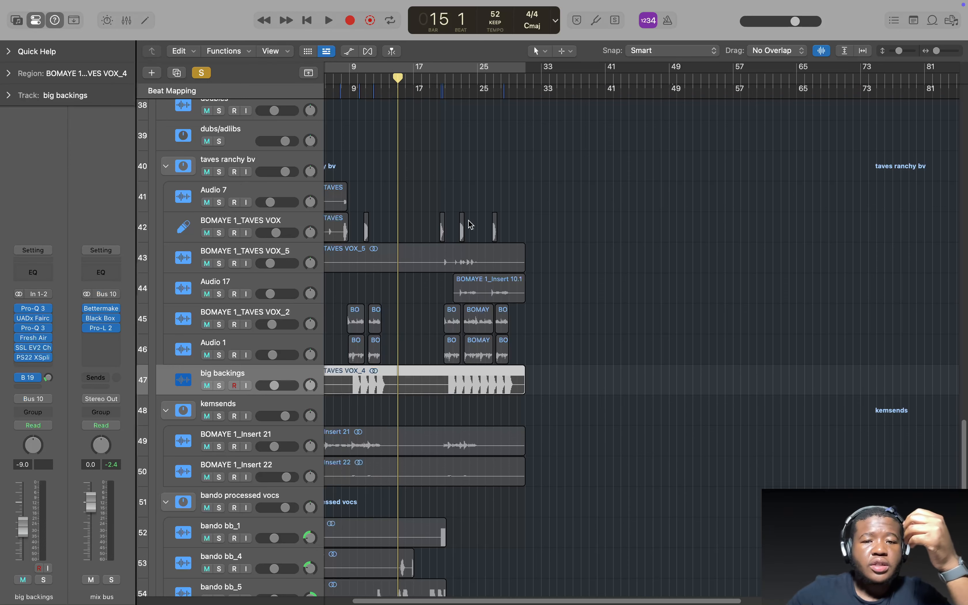
- Solo the taves ranchy bv stack and move the playhead to bar 7
scroll(468, 220, "left", 3)
left_click(219, 173)
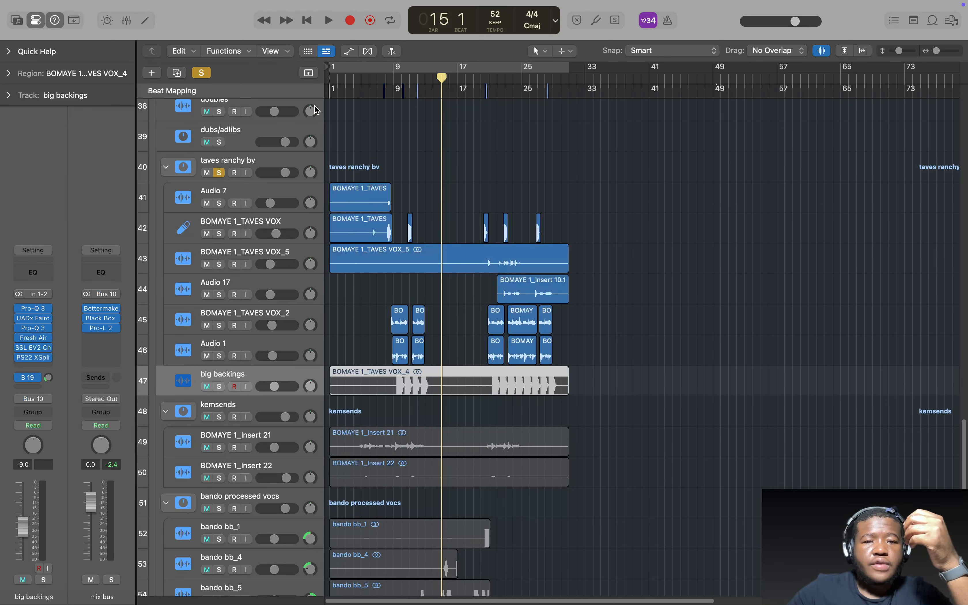
left_click(381, 80)
- Take bando bb_9 and bando rapping out of solo, and start playing the taves ranchy bv vocals
scroll(416, 175, "up", 10)
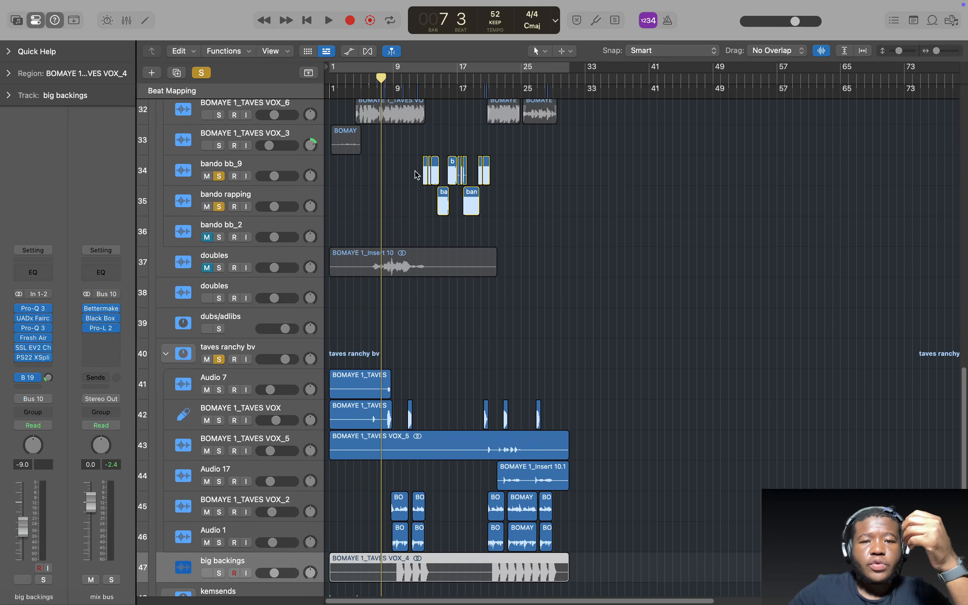
left_click(218, 225)
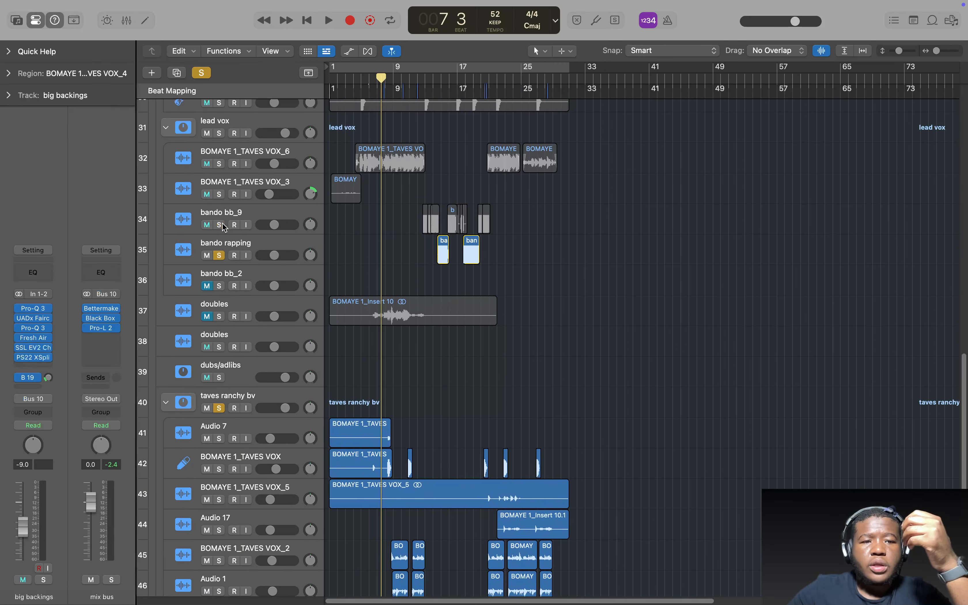
left_click(219, 255)
scroll(367, 334, "down", 3)
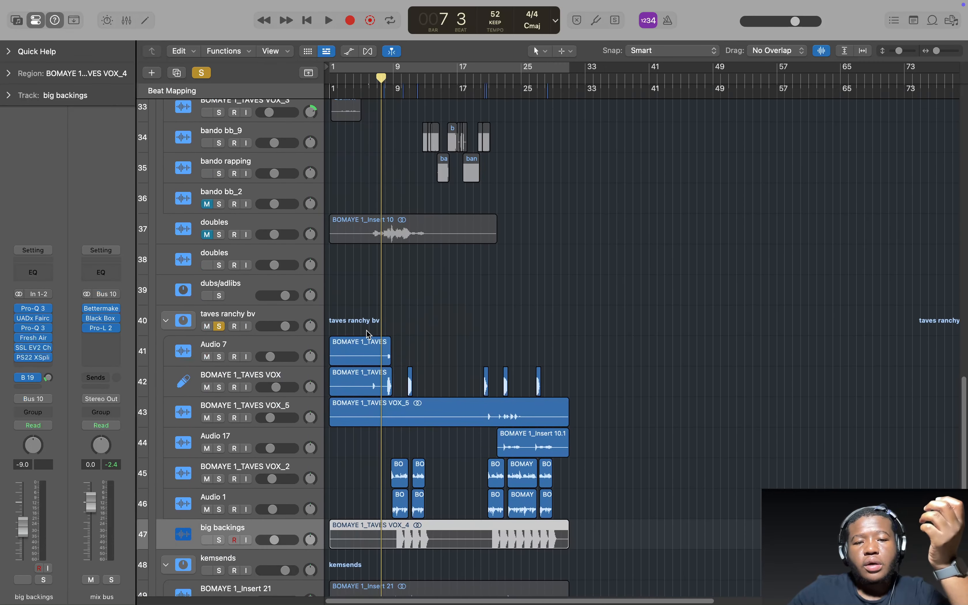
key("space")
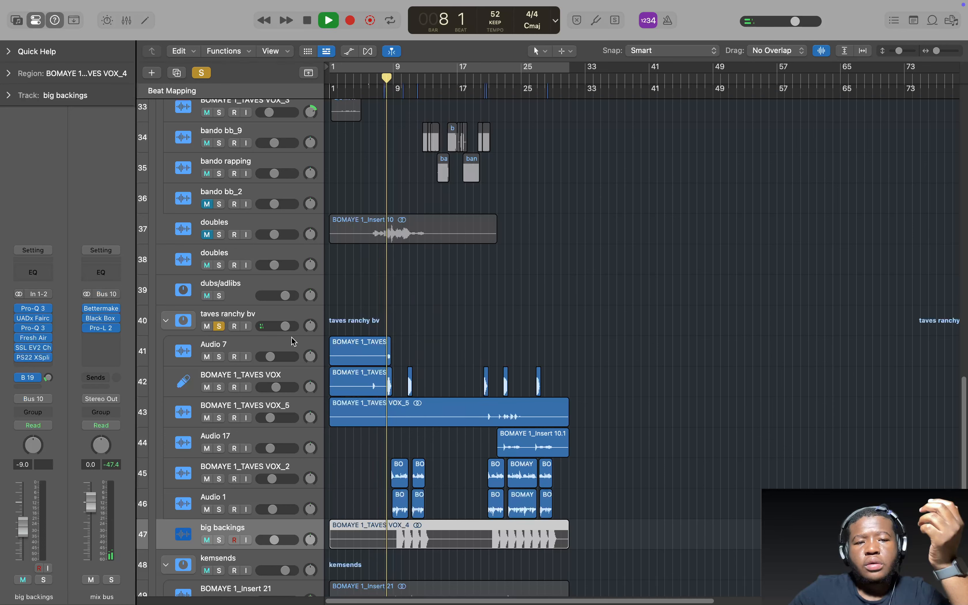
- Select the taves ranchy bv stack, listen to its first backing vocals, and jump playback to about bar 20
left_click(275, 316)
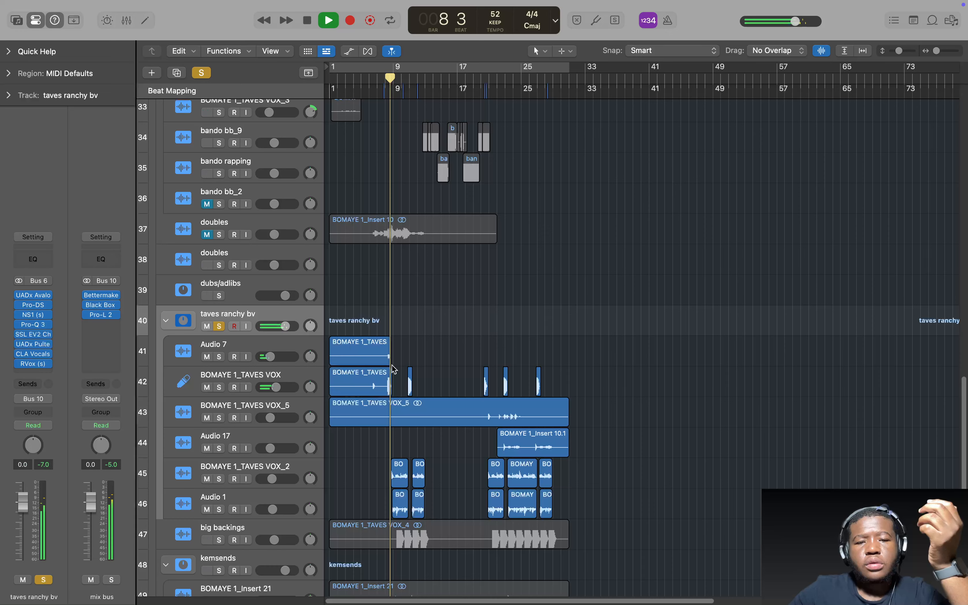
key("super+Right")
key("super+Right")
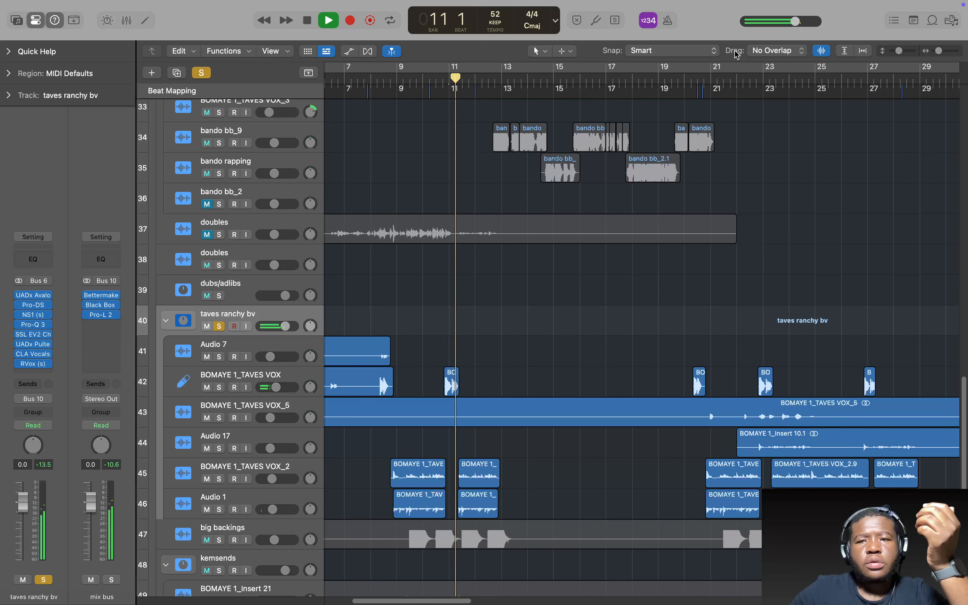
left_click(704, 77)
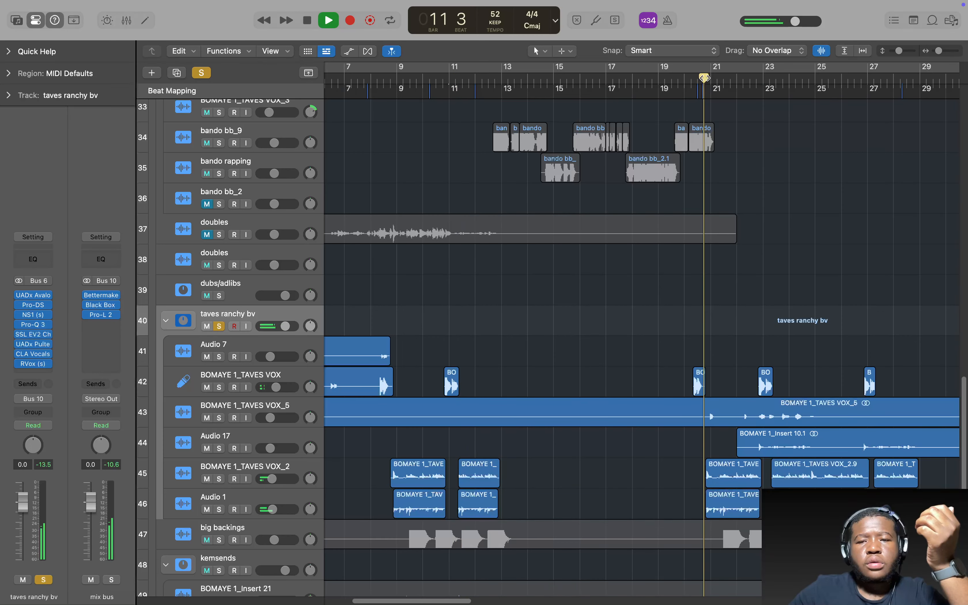
- Stop playback and solo the bando processed vocs stack below the kemsends tracks
key("space")
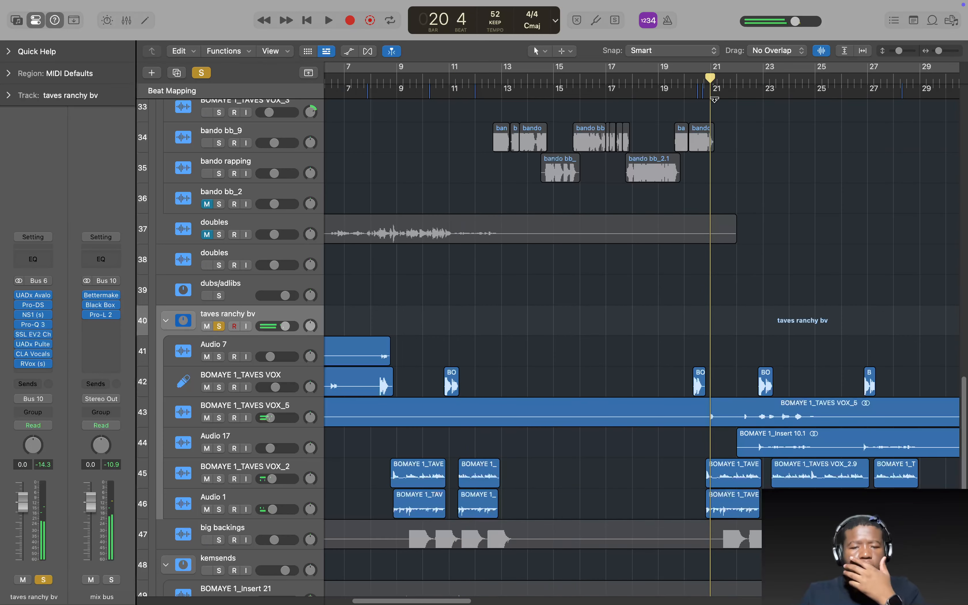
scroll(736, 359, "down", 1)
scroll(736, 359, "down", 9)
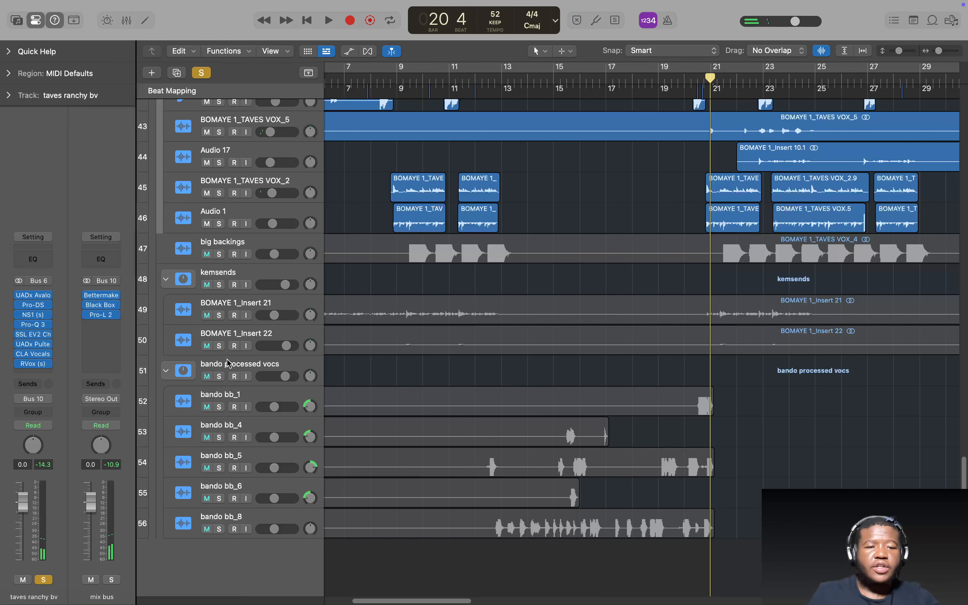
left_click(218, 376)
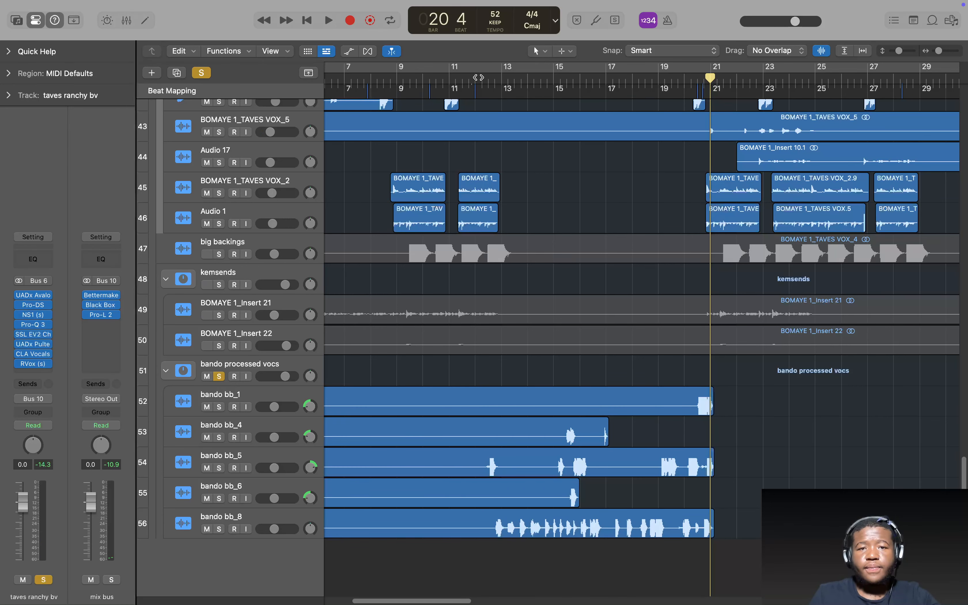
- Play the soloed vocals from about bar 12, select the bando processed vocs stack while listening, and stop playback
left_click(481, 79)
key("space")
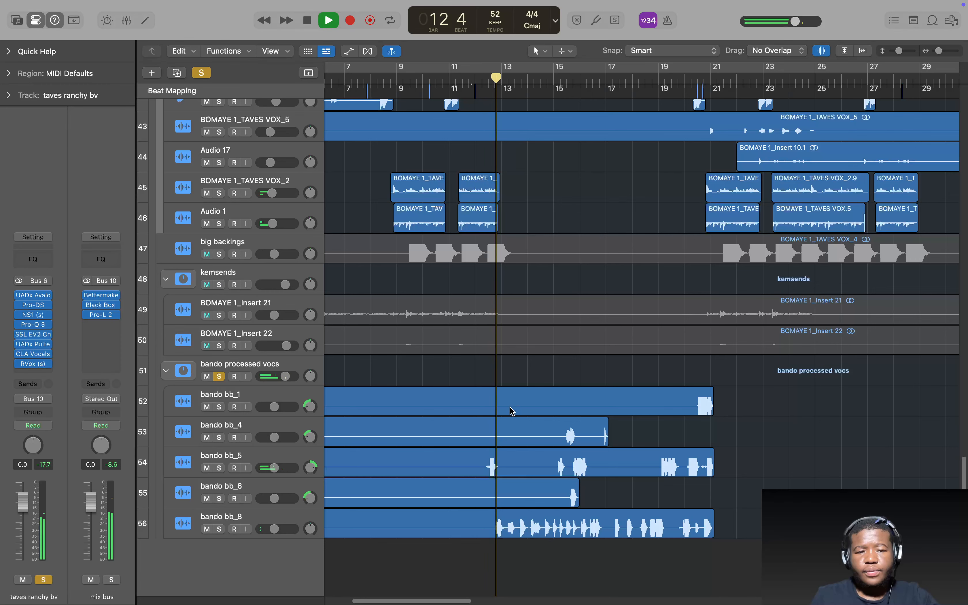
left_click(270, 364)
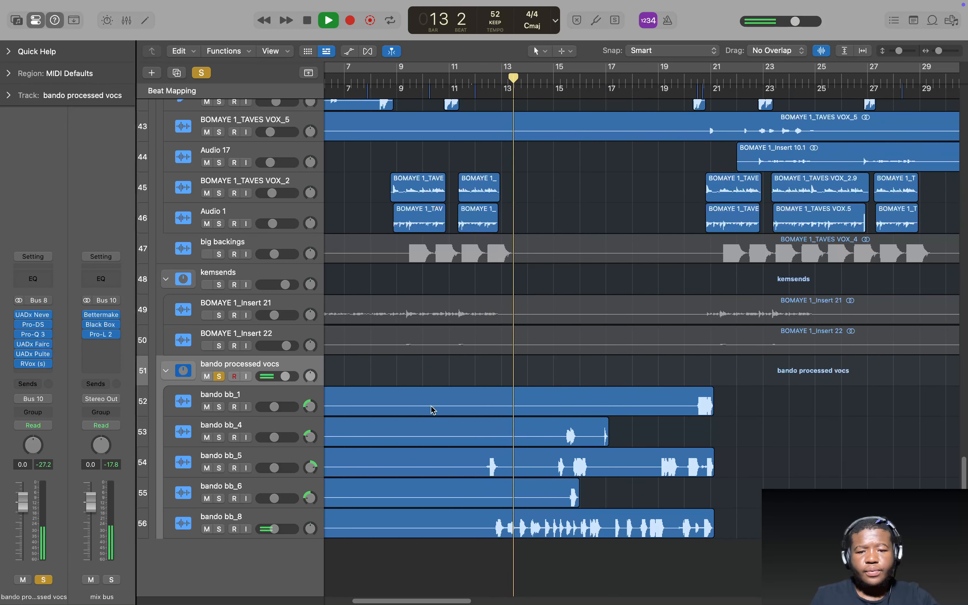
key("space")
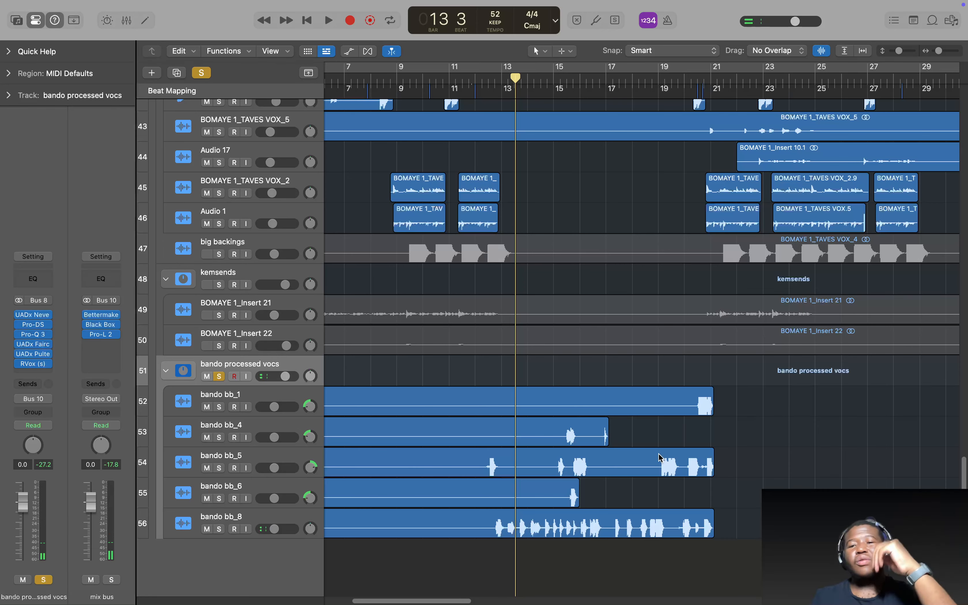
- Return to the start of the arrangement and select the BOMAYE 1_Insert 21 track inside kemsends
scroll(659, 456, "up", 4)
scroll(661, 458, "left", 8)
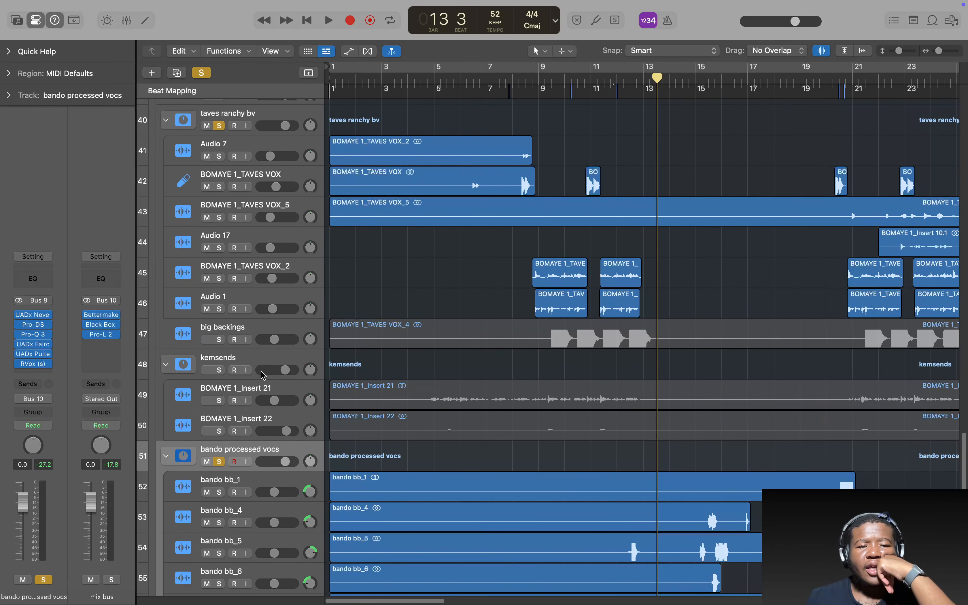
left_click(268, 387)
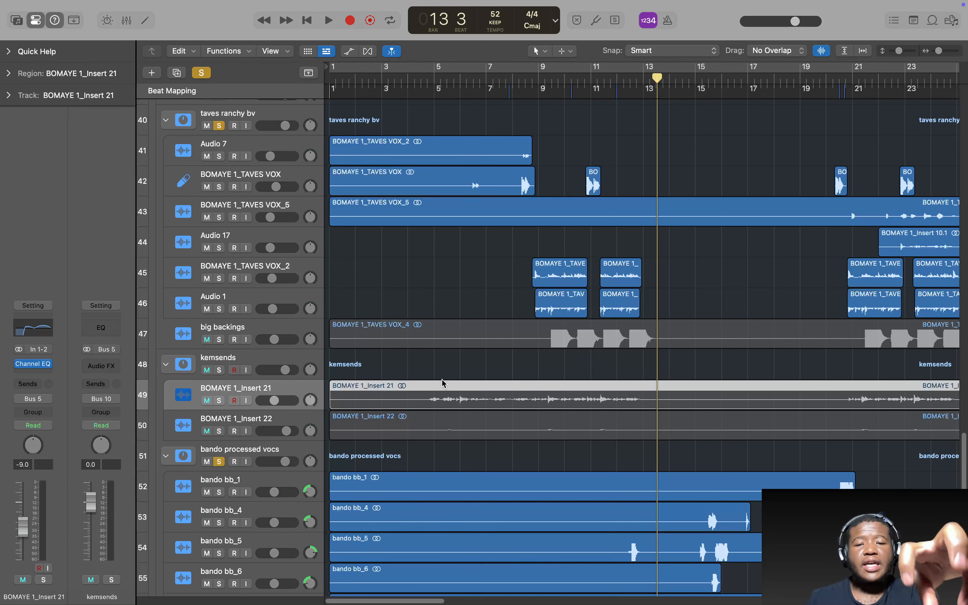
- Inspect the plug-in chains of the taves ranchy bv and bando processed vocs stacks, closing the RVox window
scroll(485, 403, "up", 3)
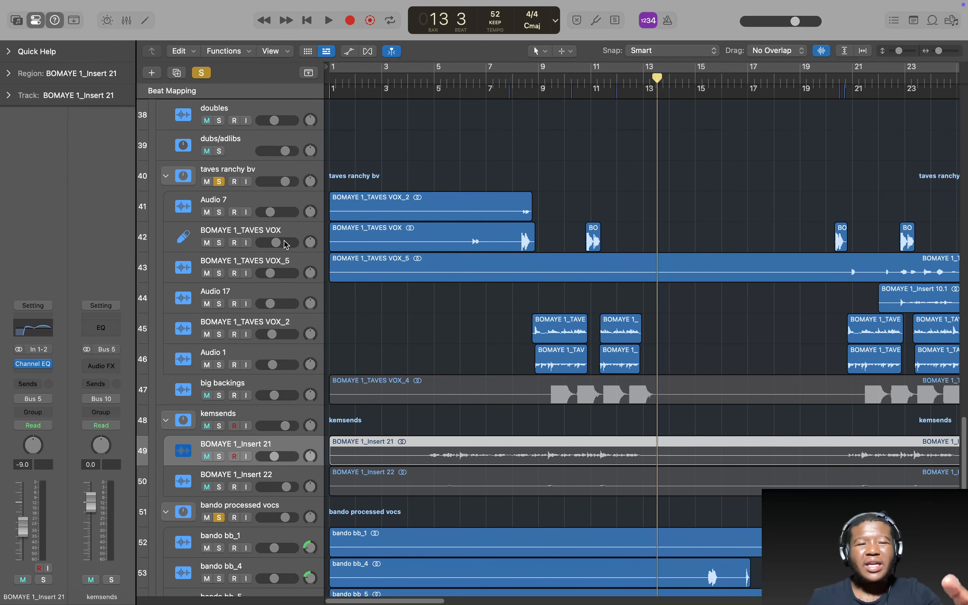
left_click(242, 173)
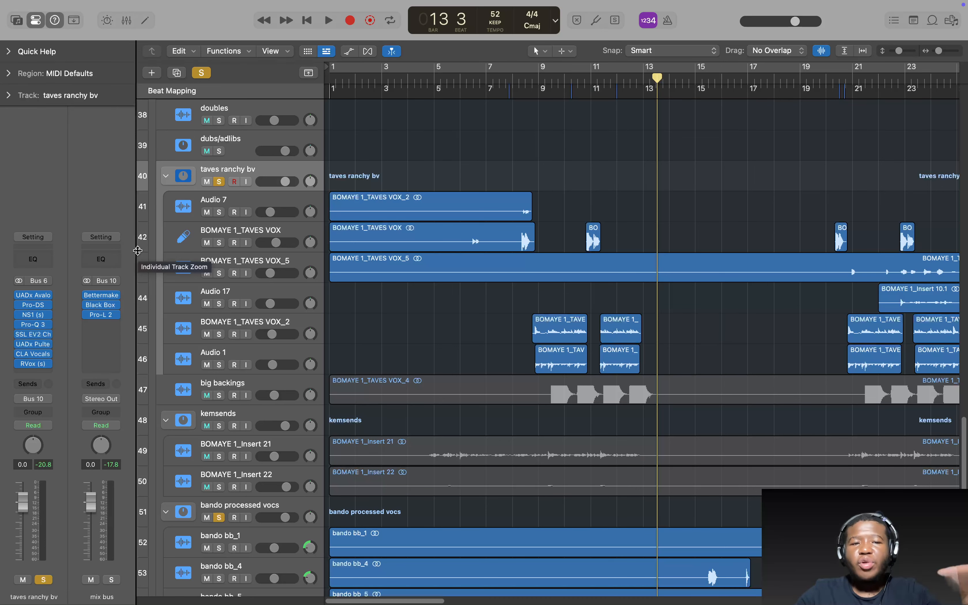
left_click(256, 507)
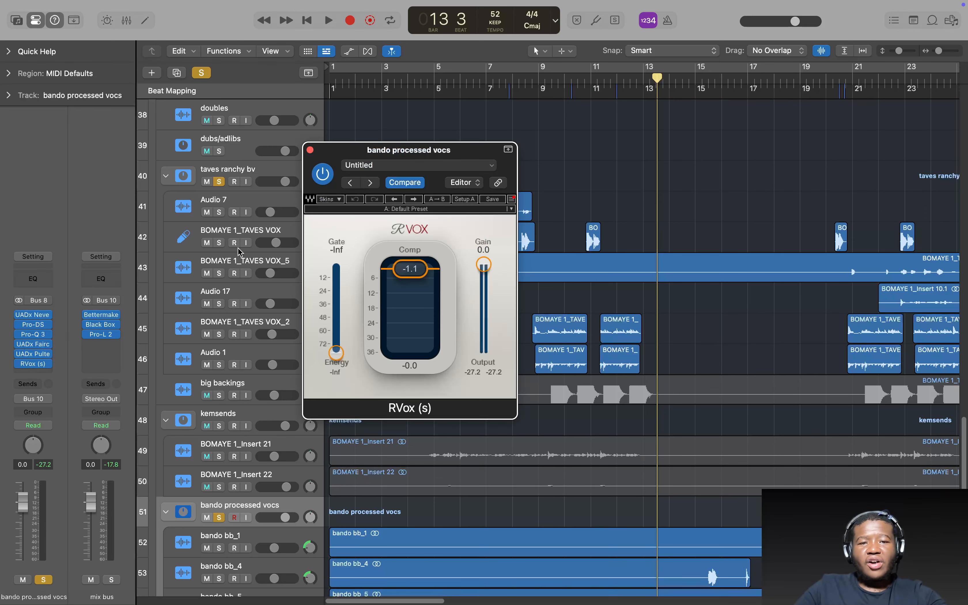
left_click(310, 150)
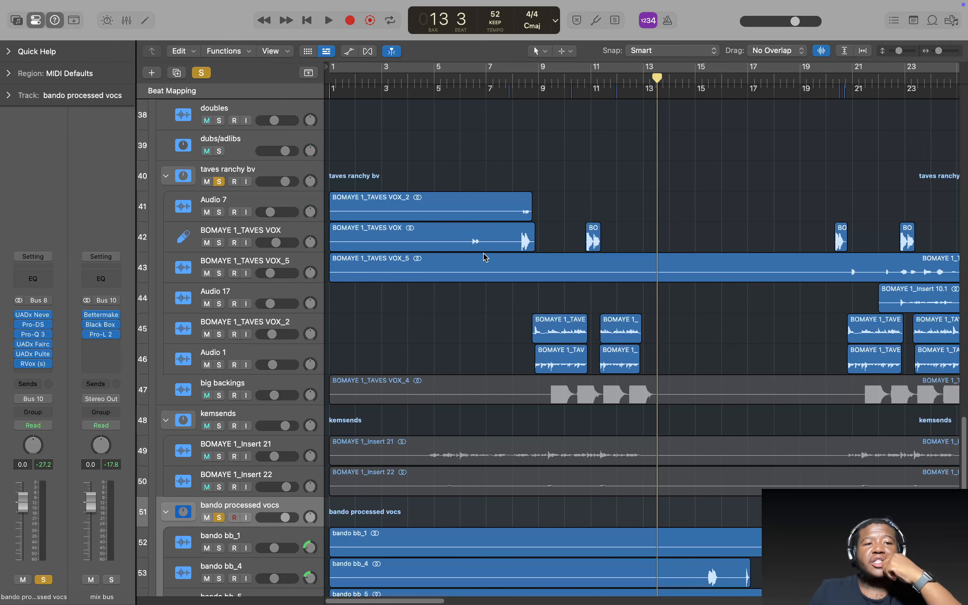
- Zoom the timeline out and turn on vertical auto zoom to fit the session's tracks in view
scroll(483, 257, "down", 5)
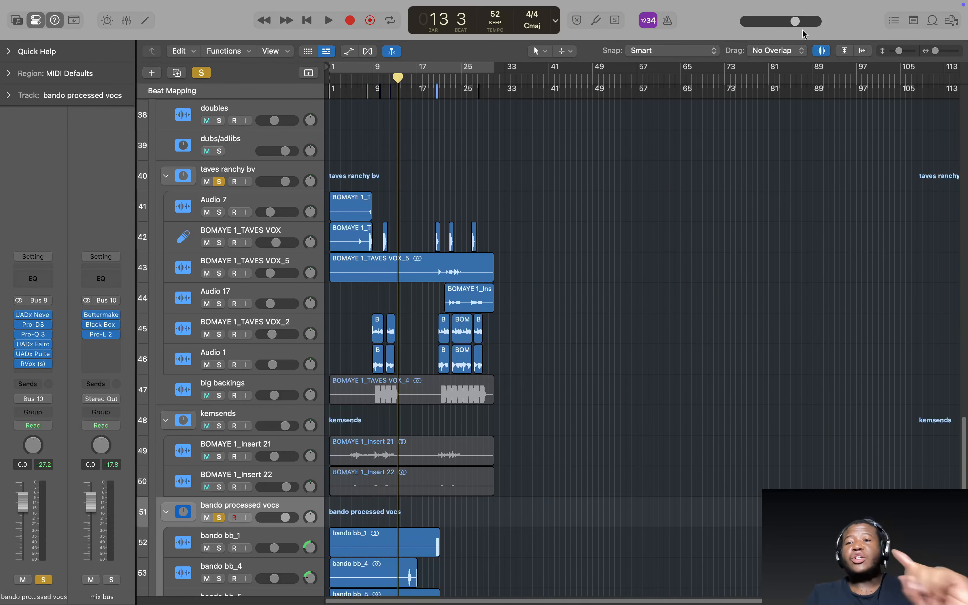
left_click(843, 50)
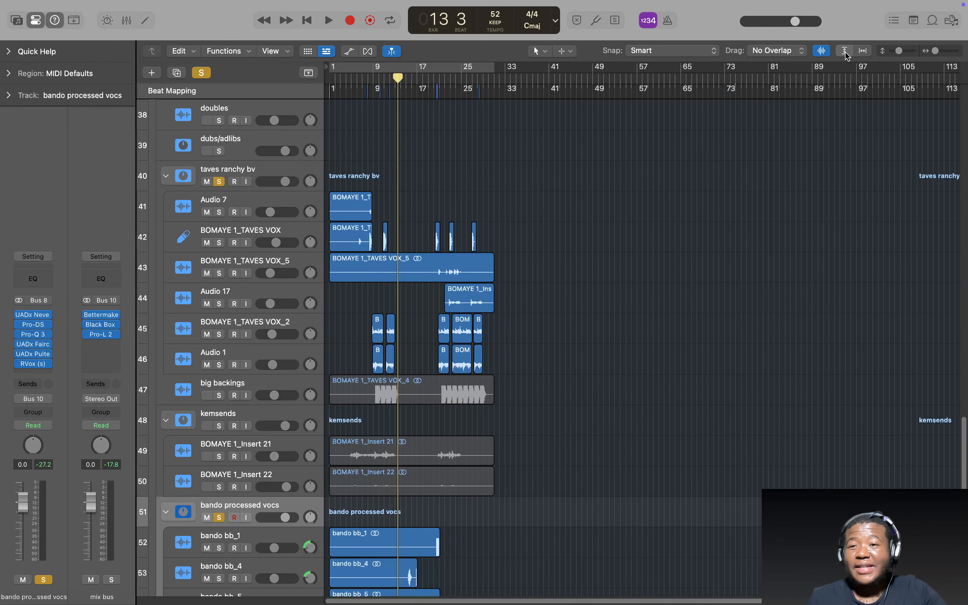
scroll(660, 295, "up", 5)
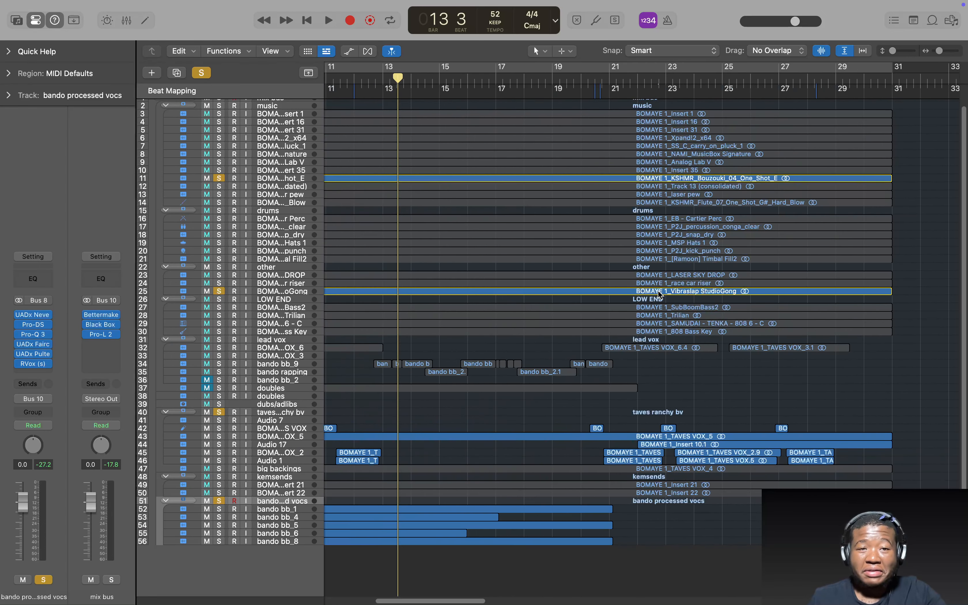
- Clear every track solo and unmute bando bb_2 and the first doubles track
left_click(219, 171)
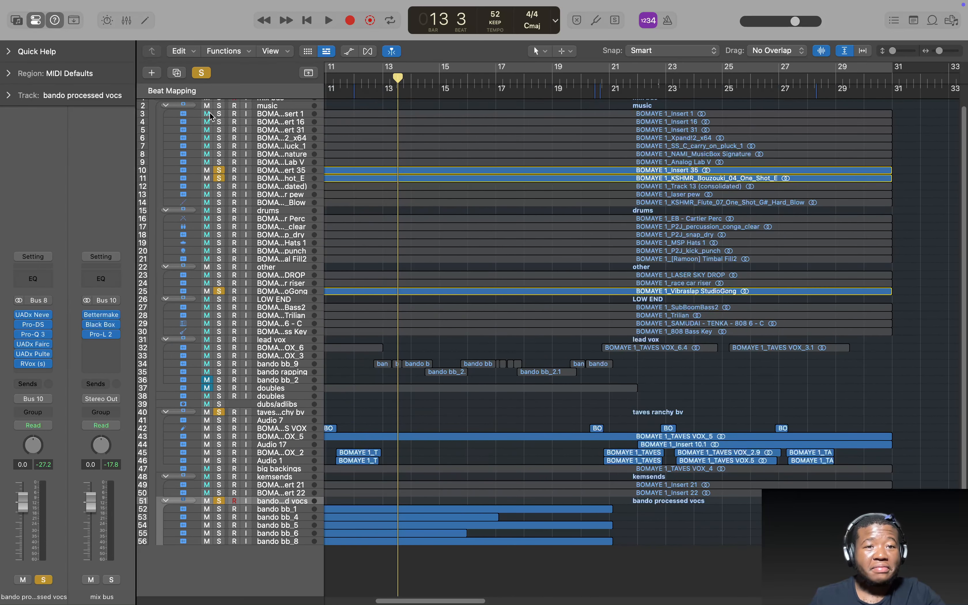
left_click(202, 75)
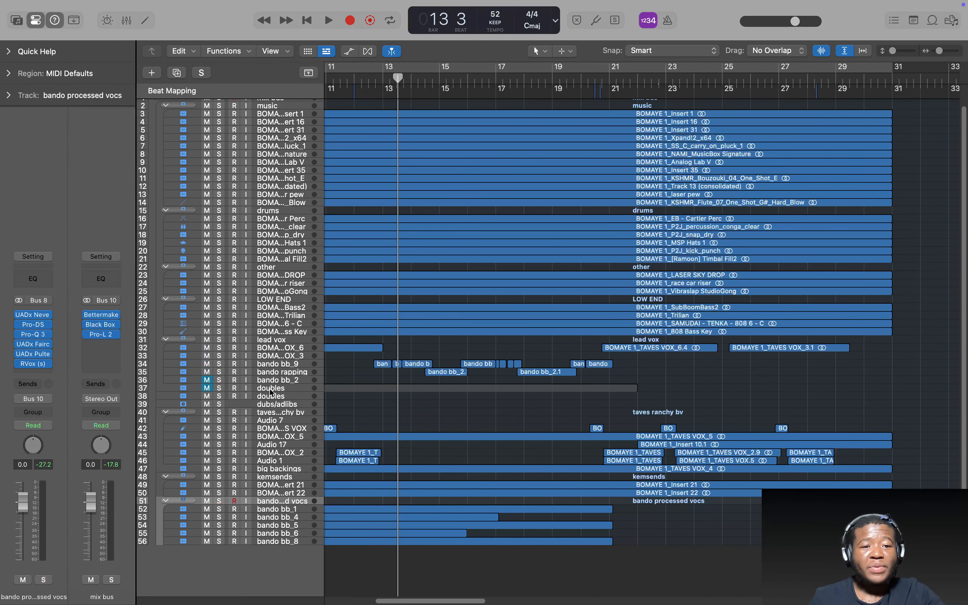
left_click(207, 388)
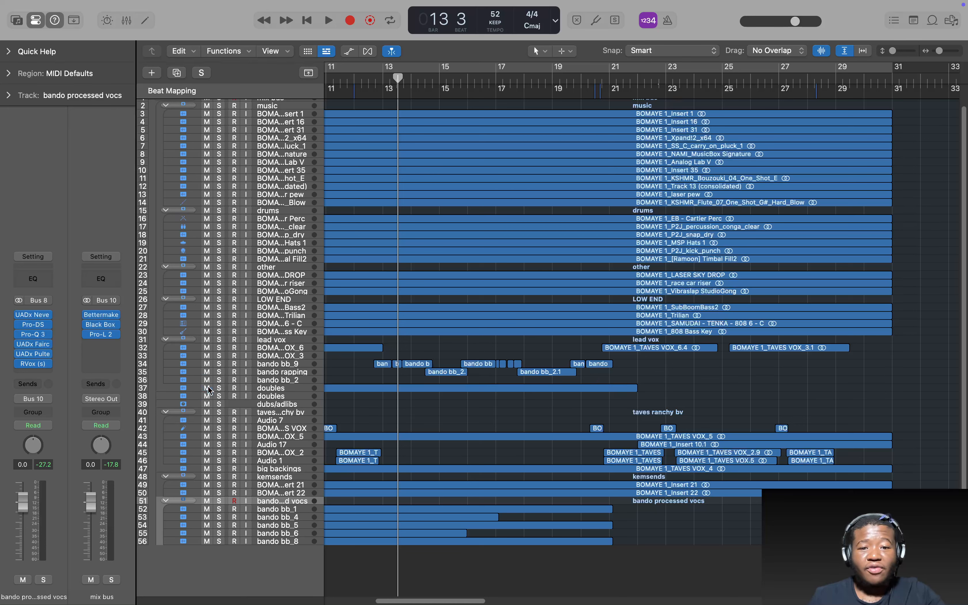